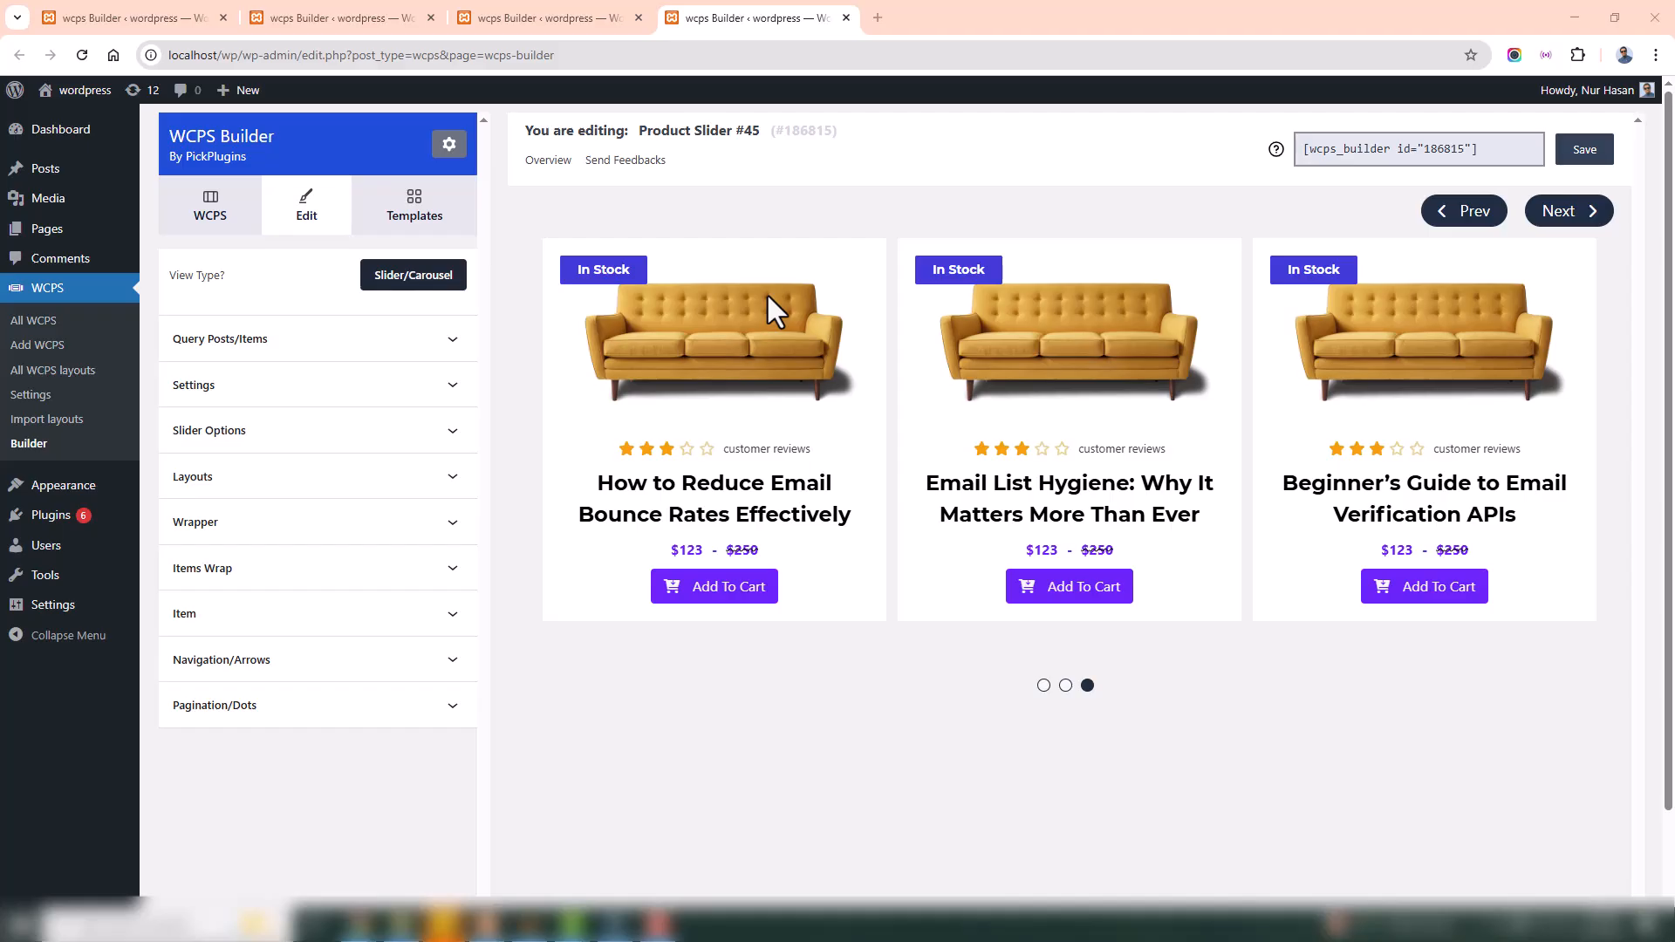
Review the product slider, masonry grid, filterable grid and Nth Layout post grid examples
drag(765, 291, 1054, 428)
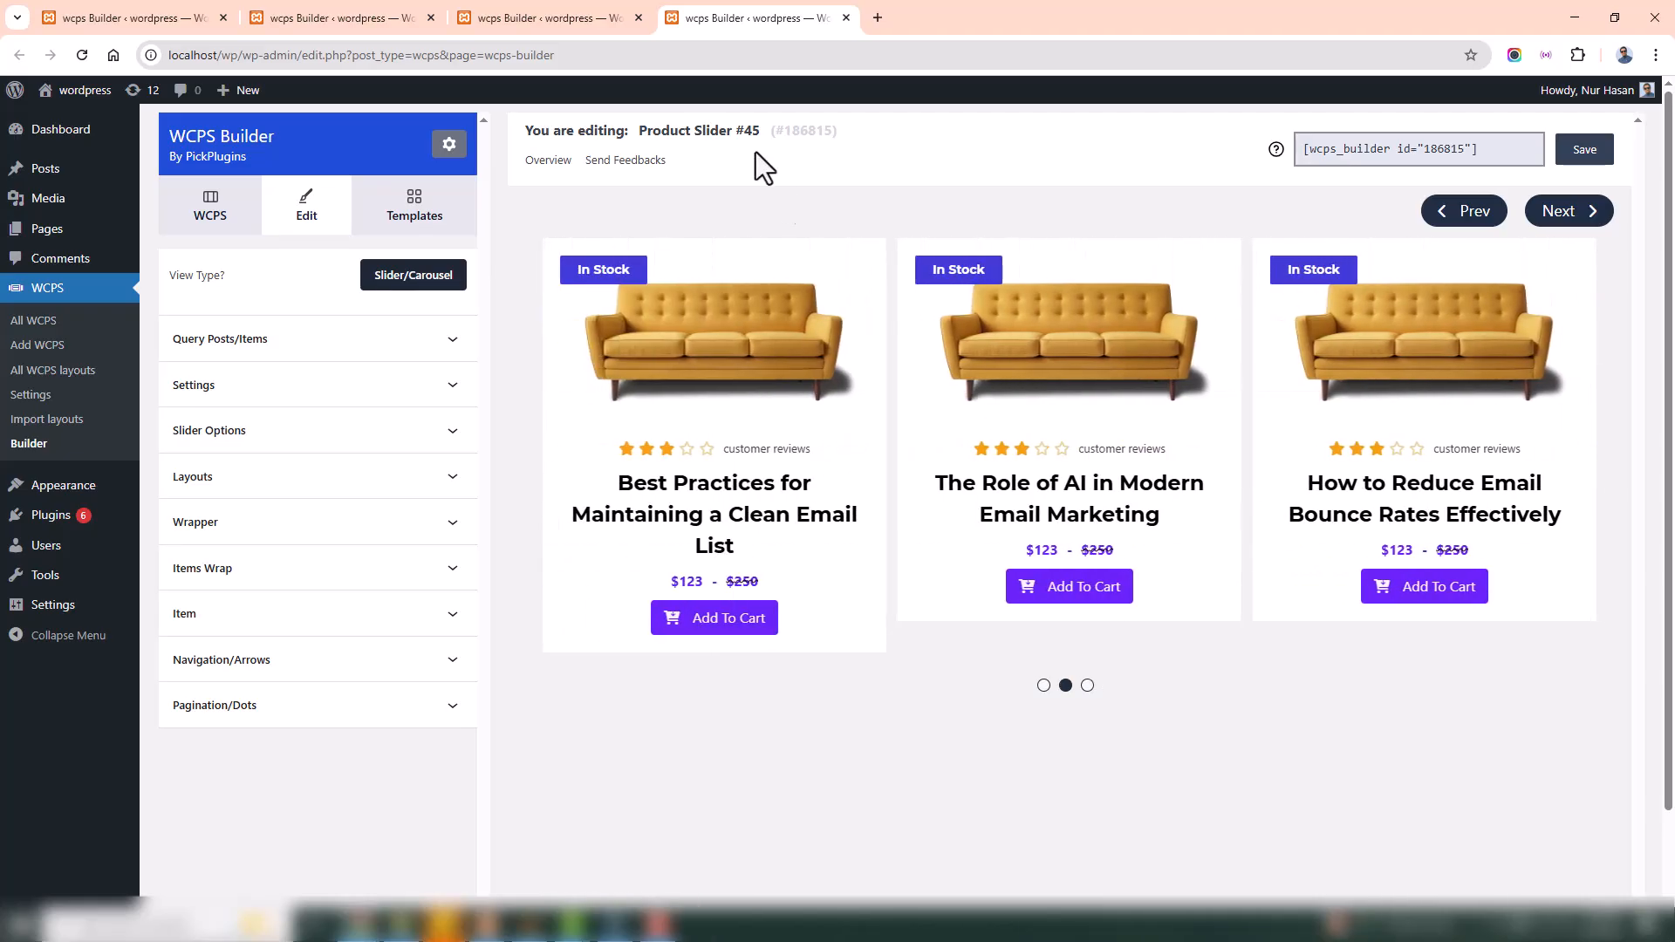
click(531, 19)
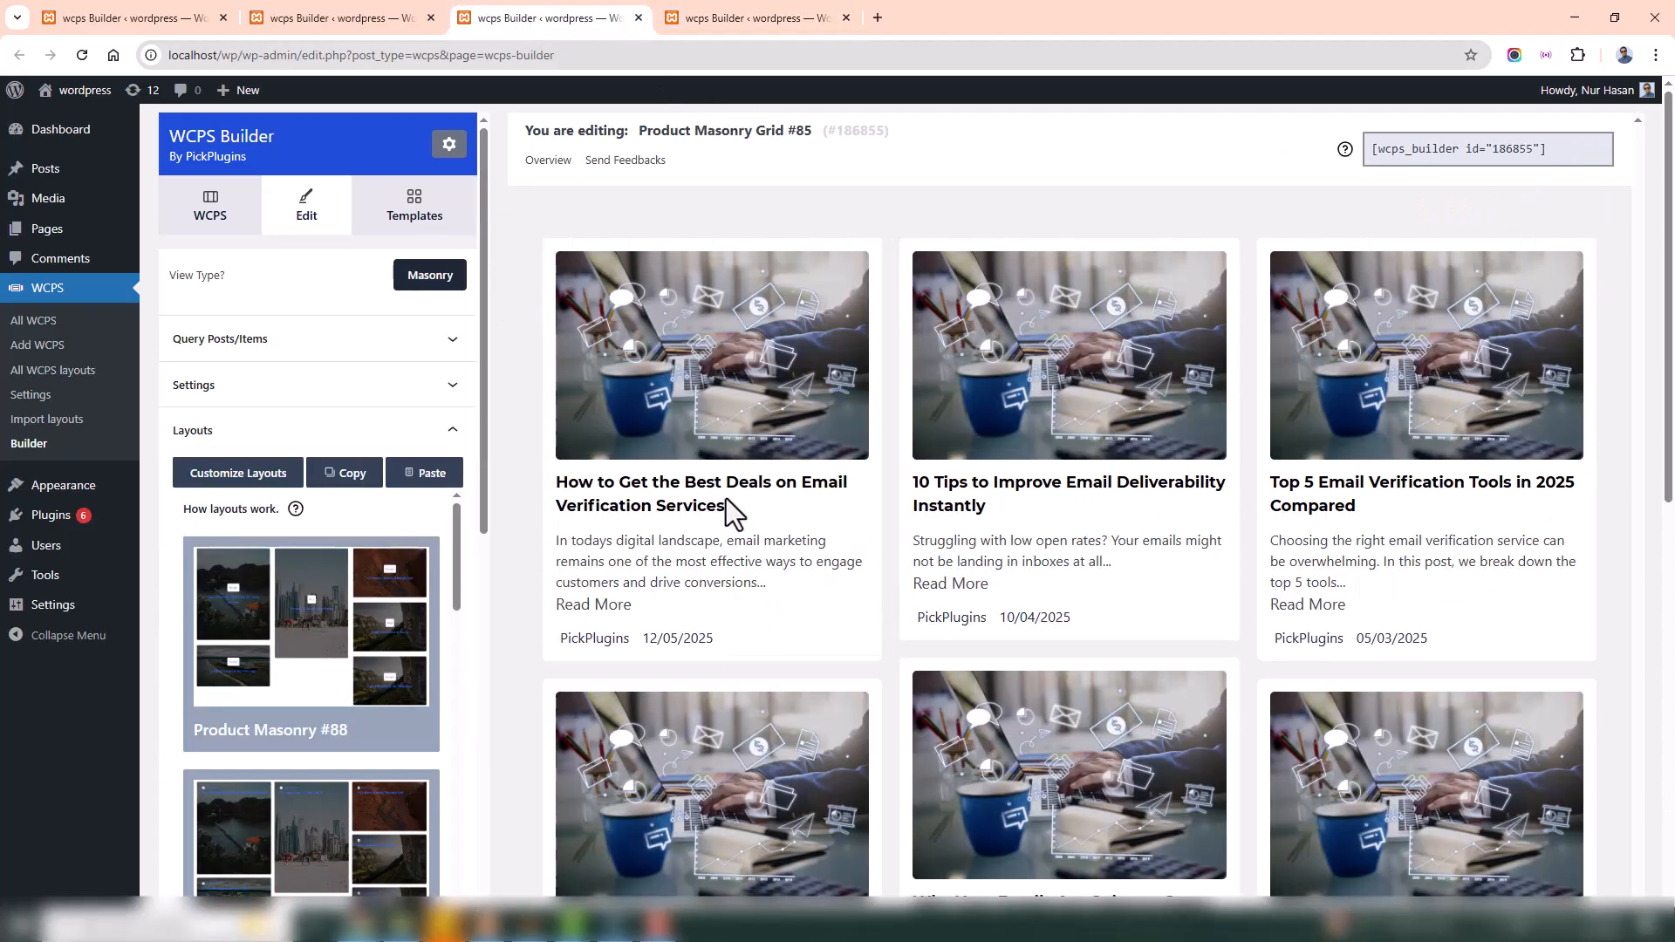
click(335, 26)
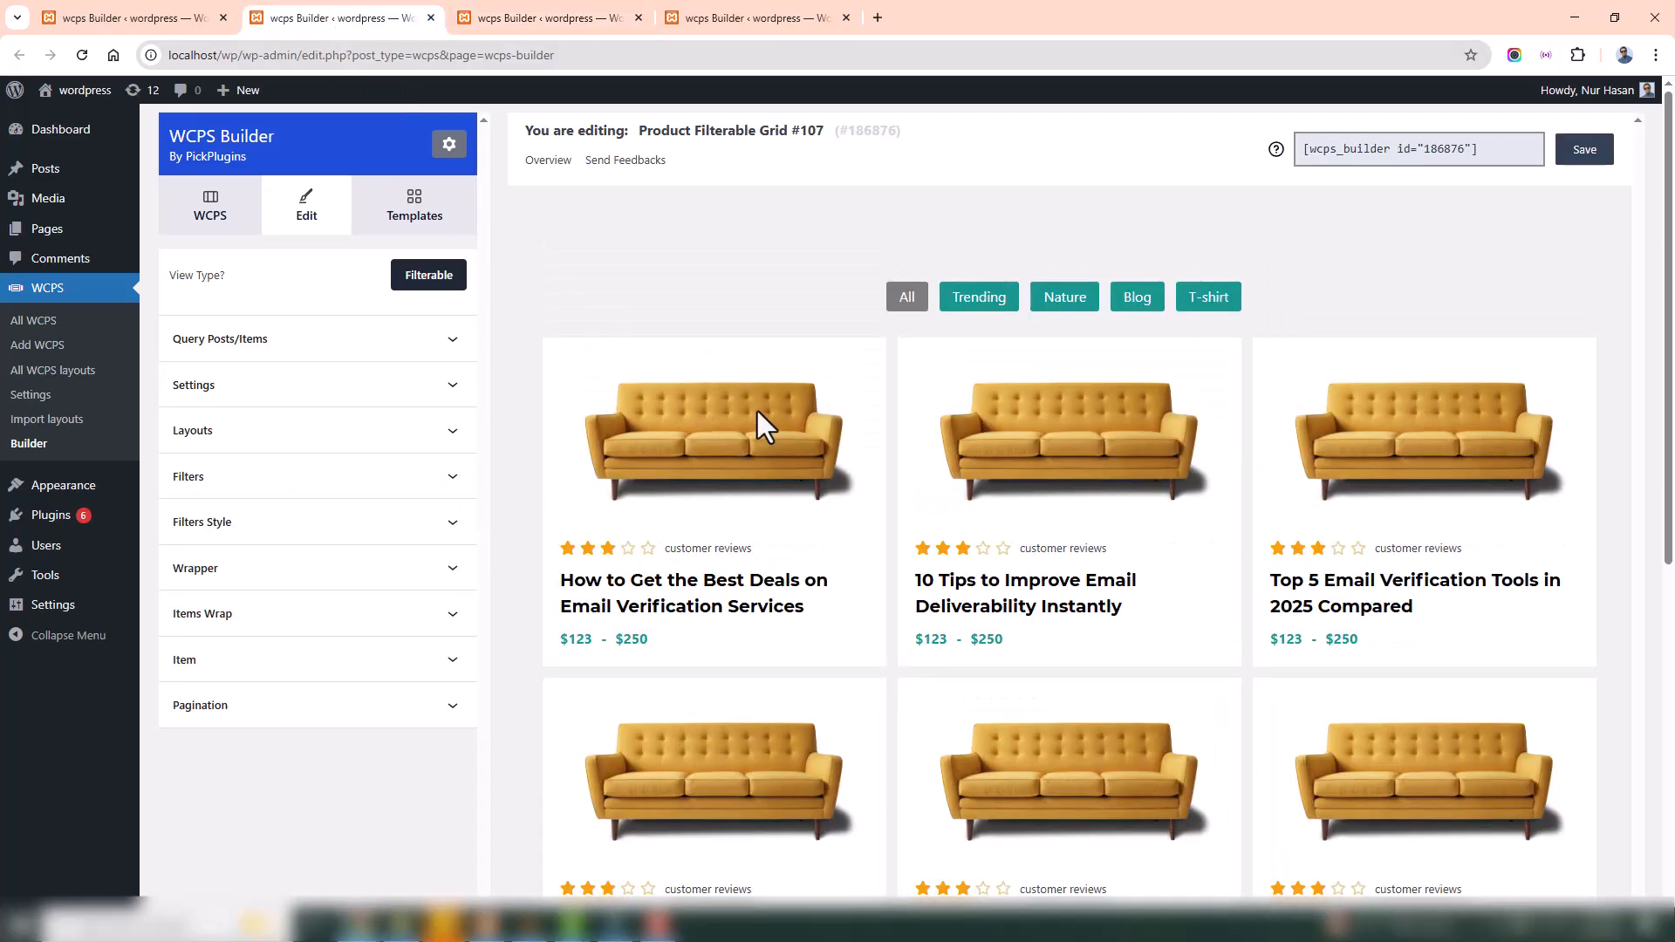
click(150, 26)
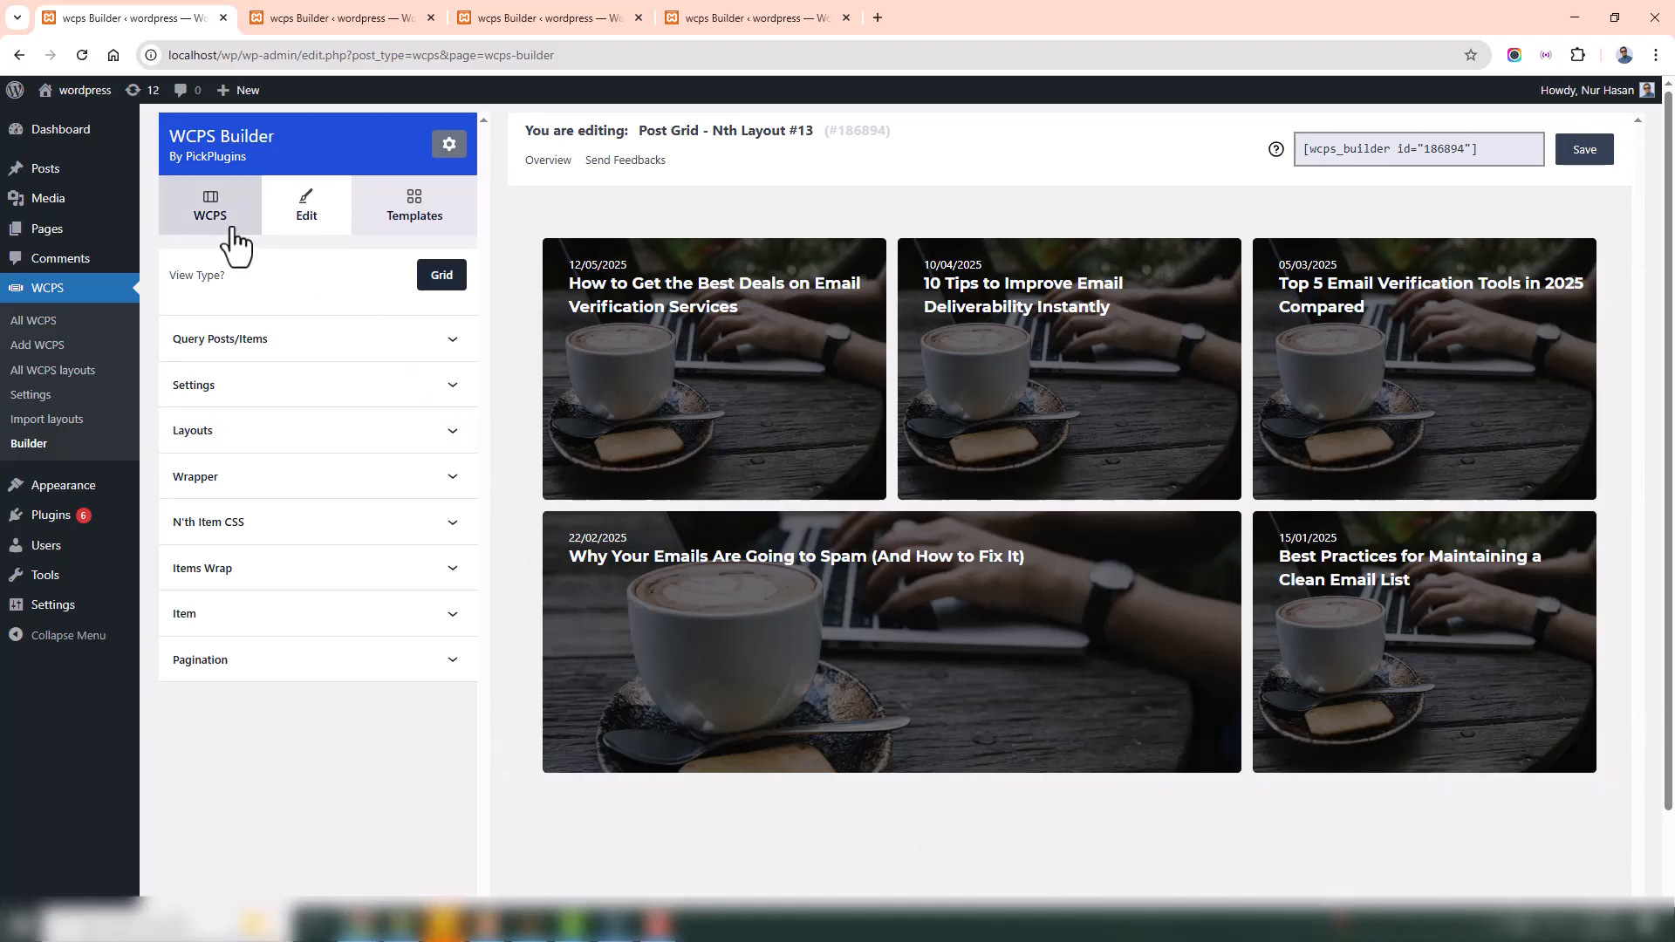
Examine the list of saved WCPS items, its search field and the form for creating a new item
click(209, 229)
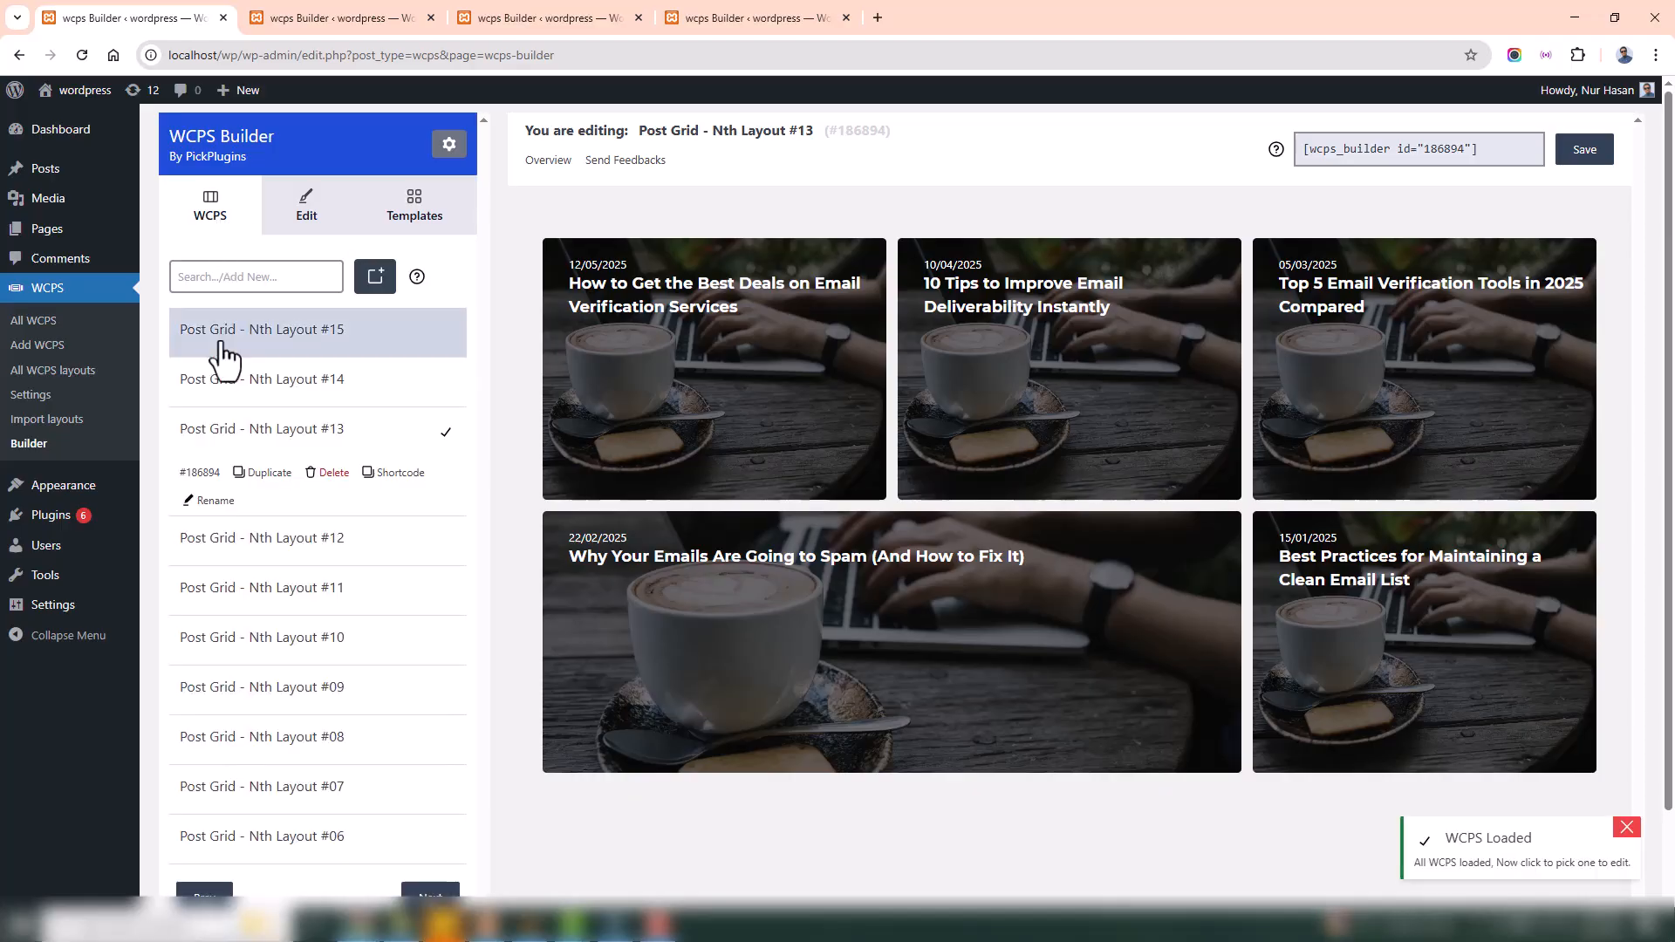
scroll(253, 550, down, 1)
scroll(231, 489, up, 1)
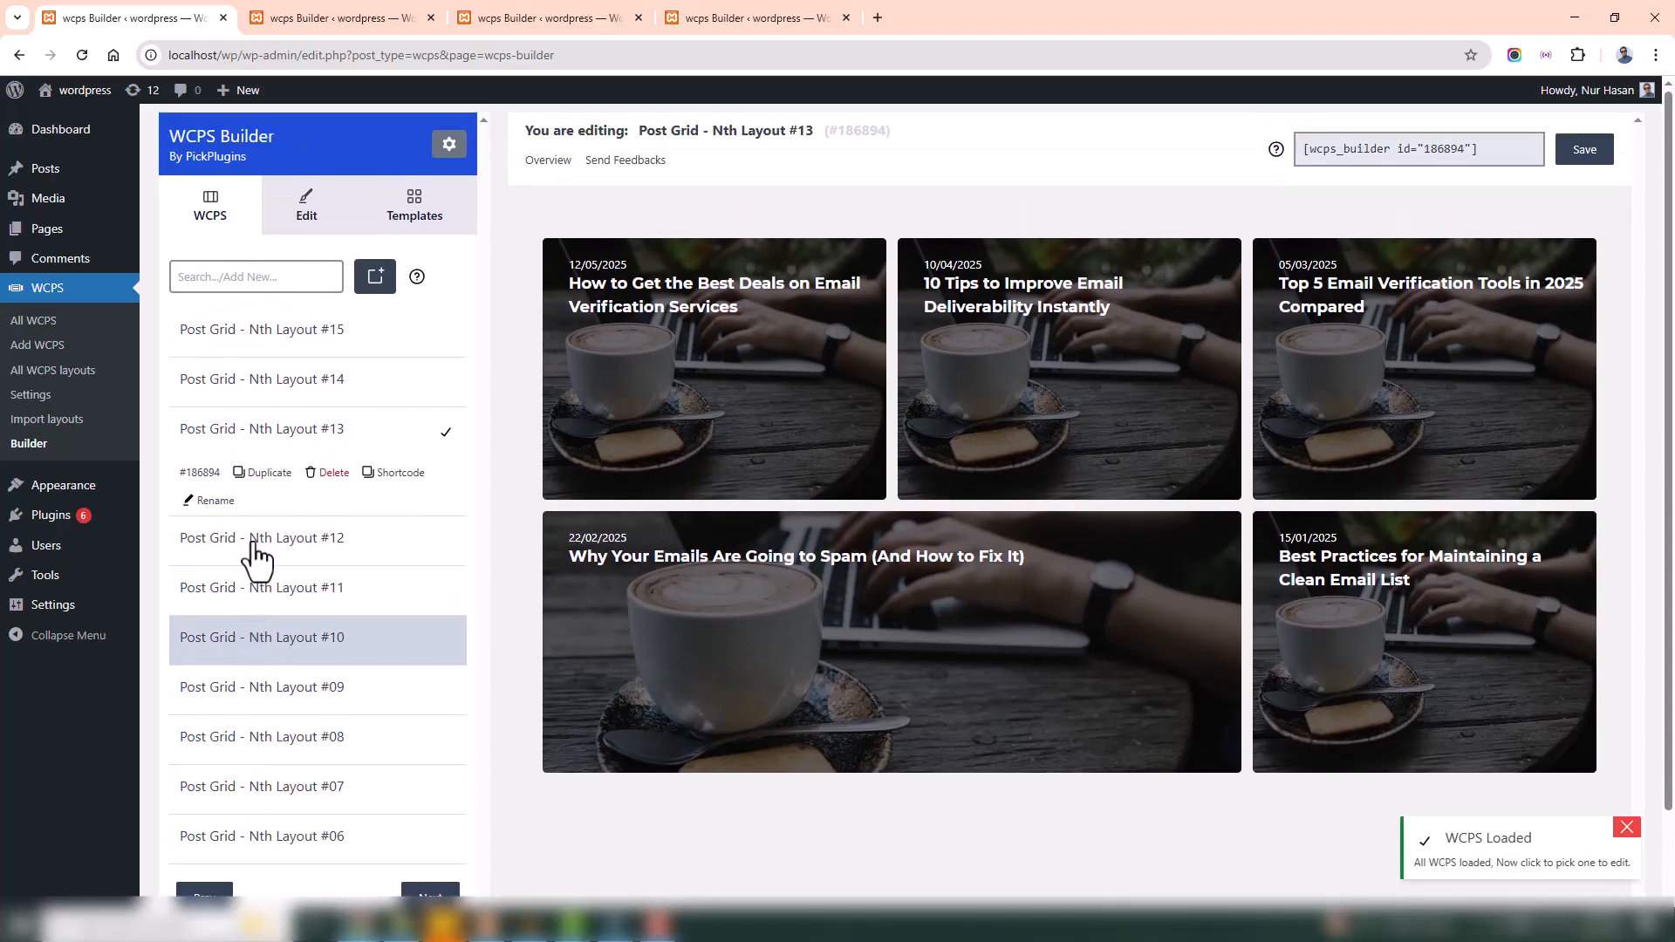
click(375, 276)
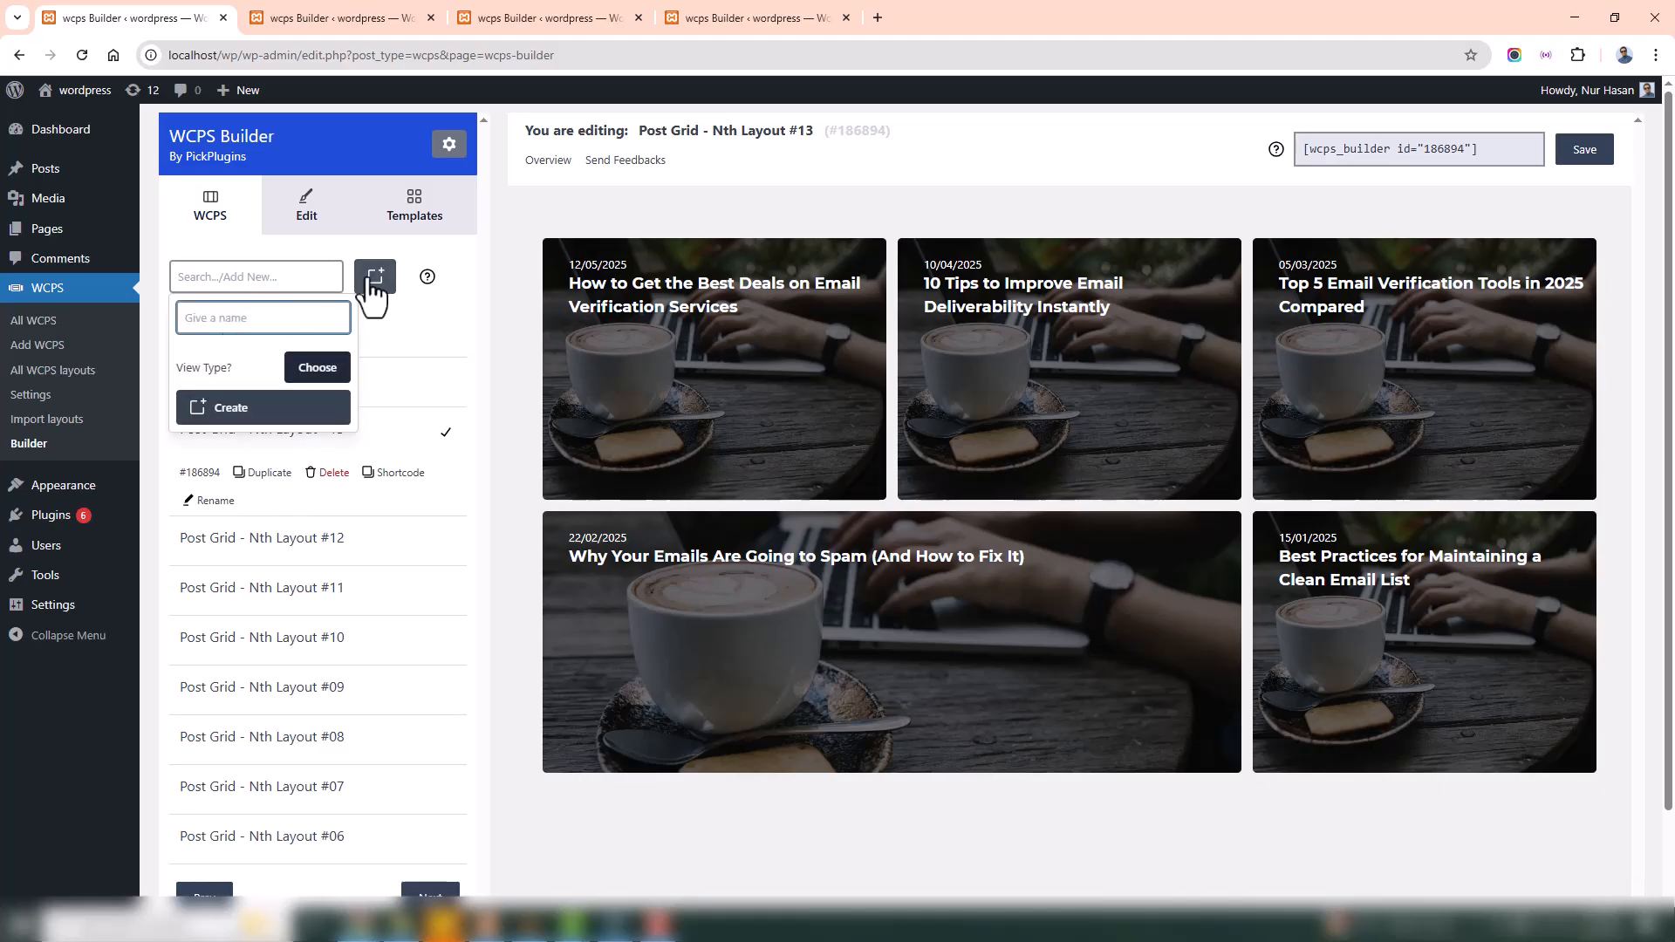
click(175, 276)
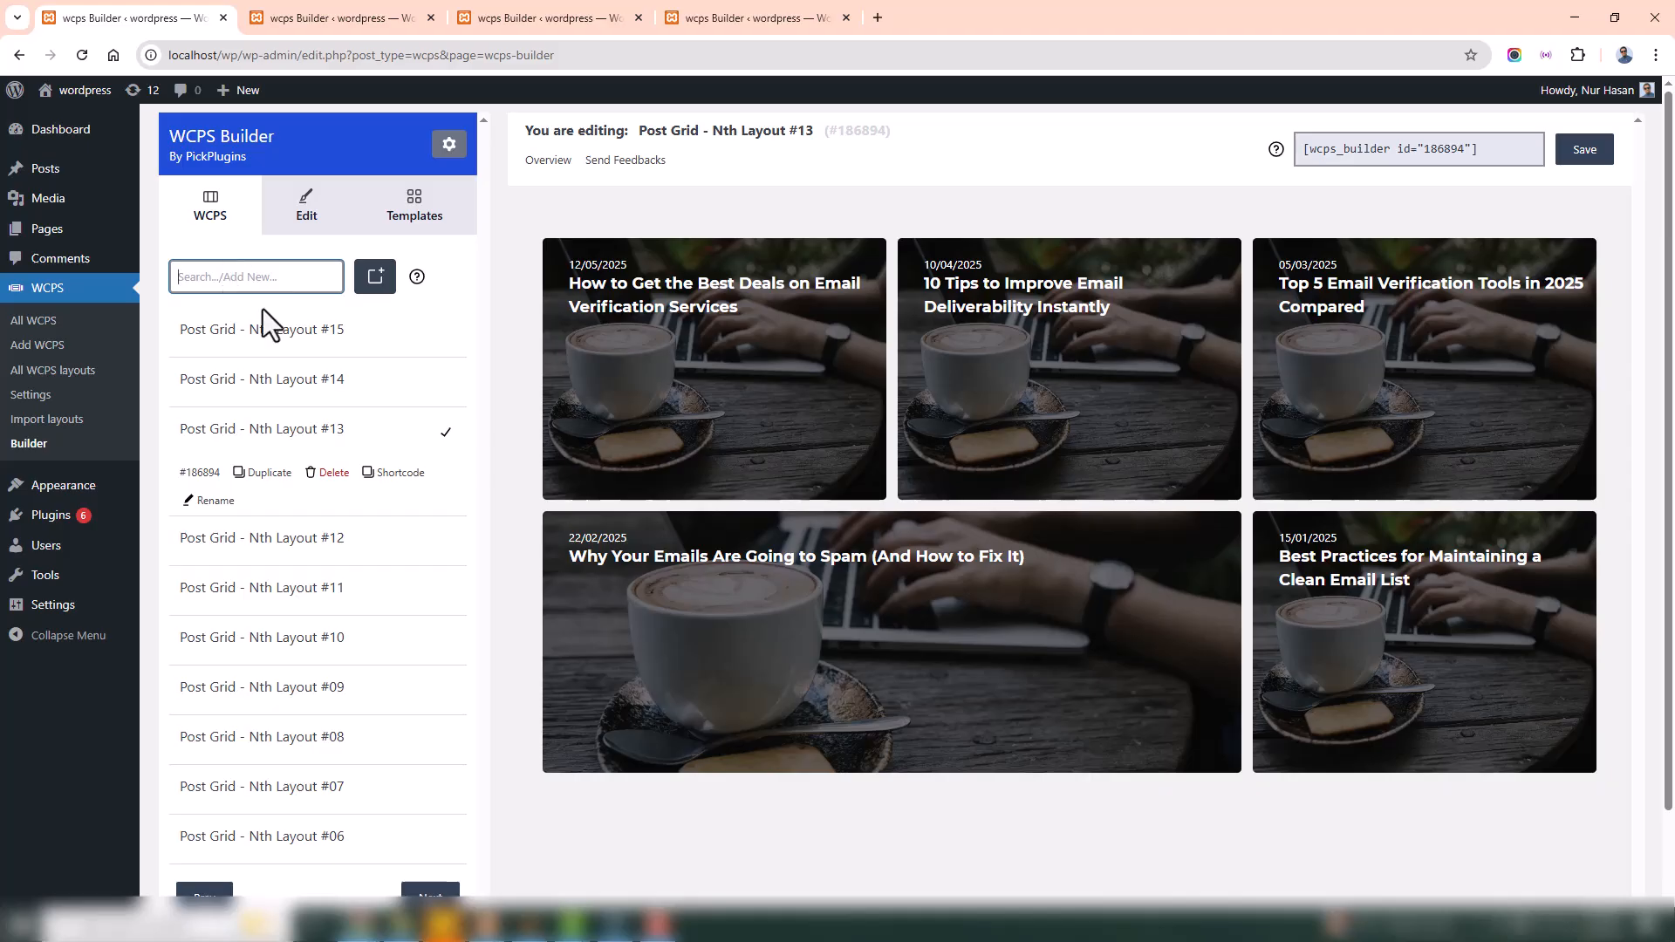
scroll(374, 479, down, 1)
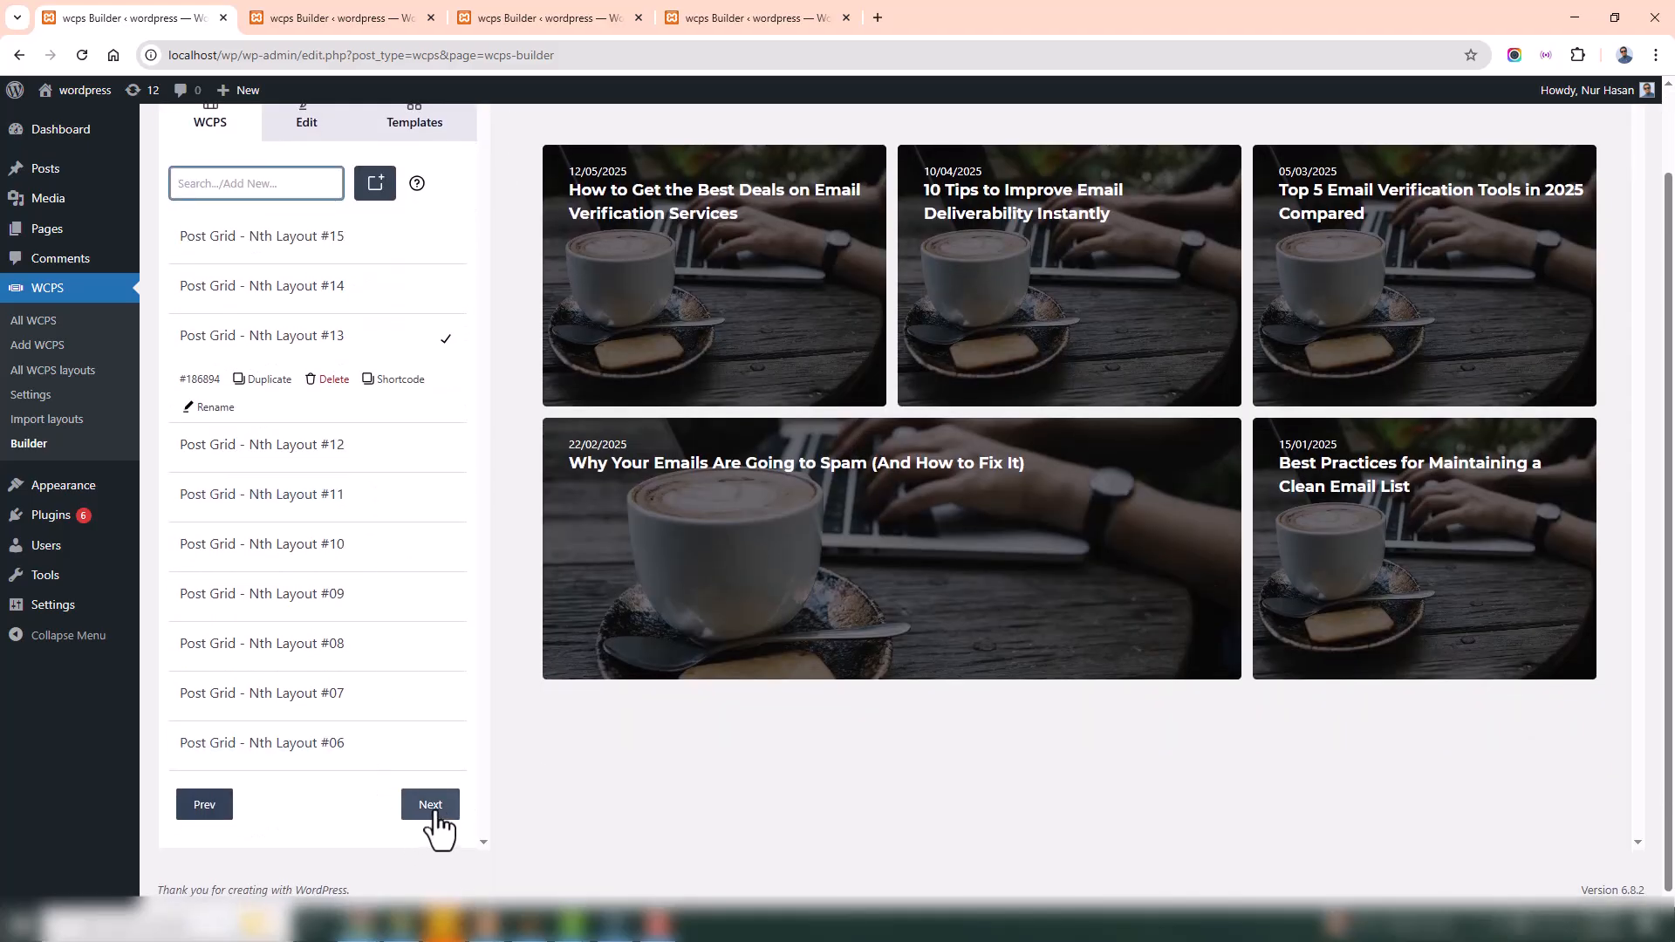
scroll(307, 490, up, 1)
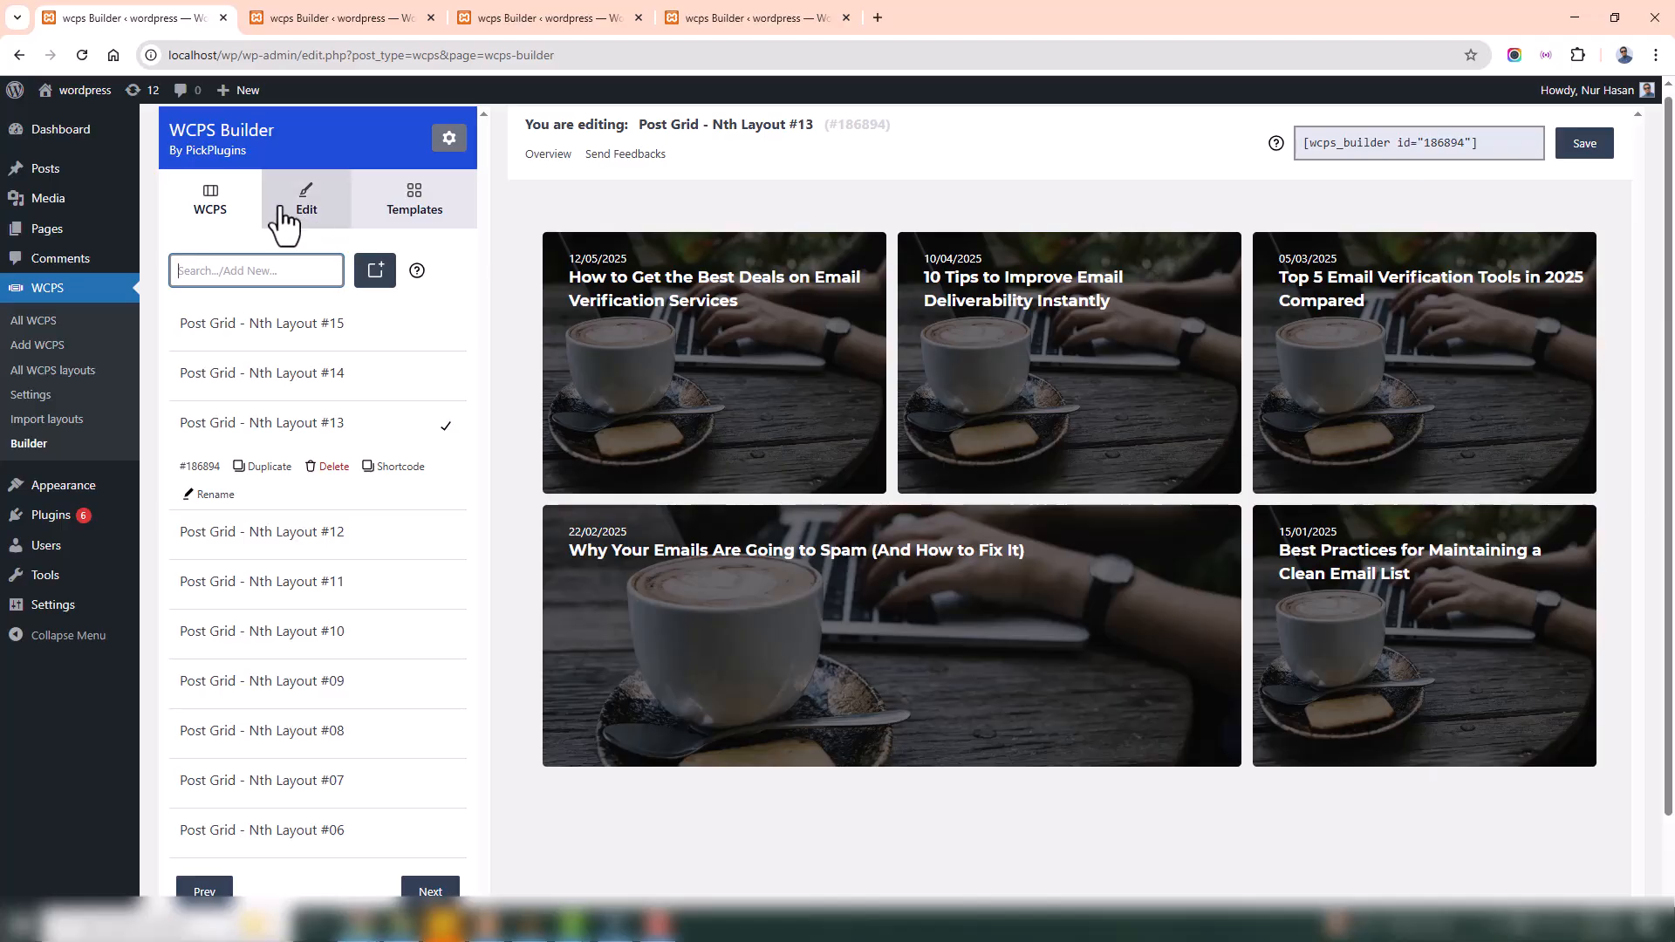
Show the editing options of Post Grid - Nth Layout #13 and check the available view types
click(292, 205)
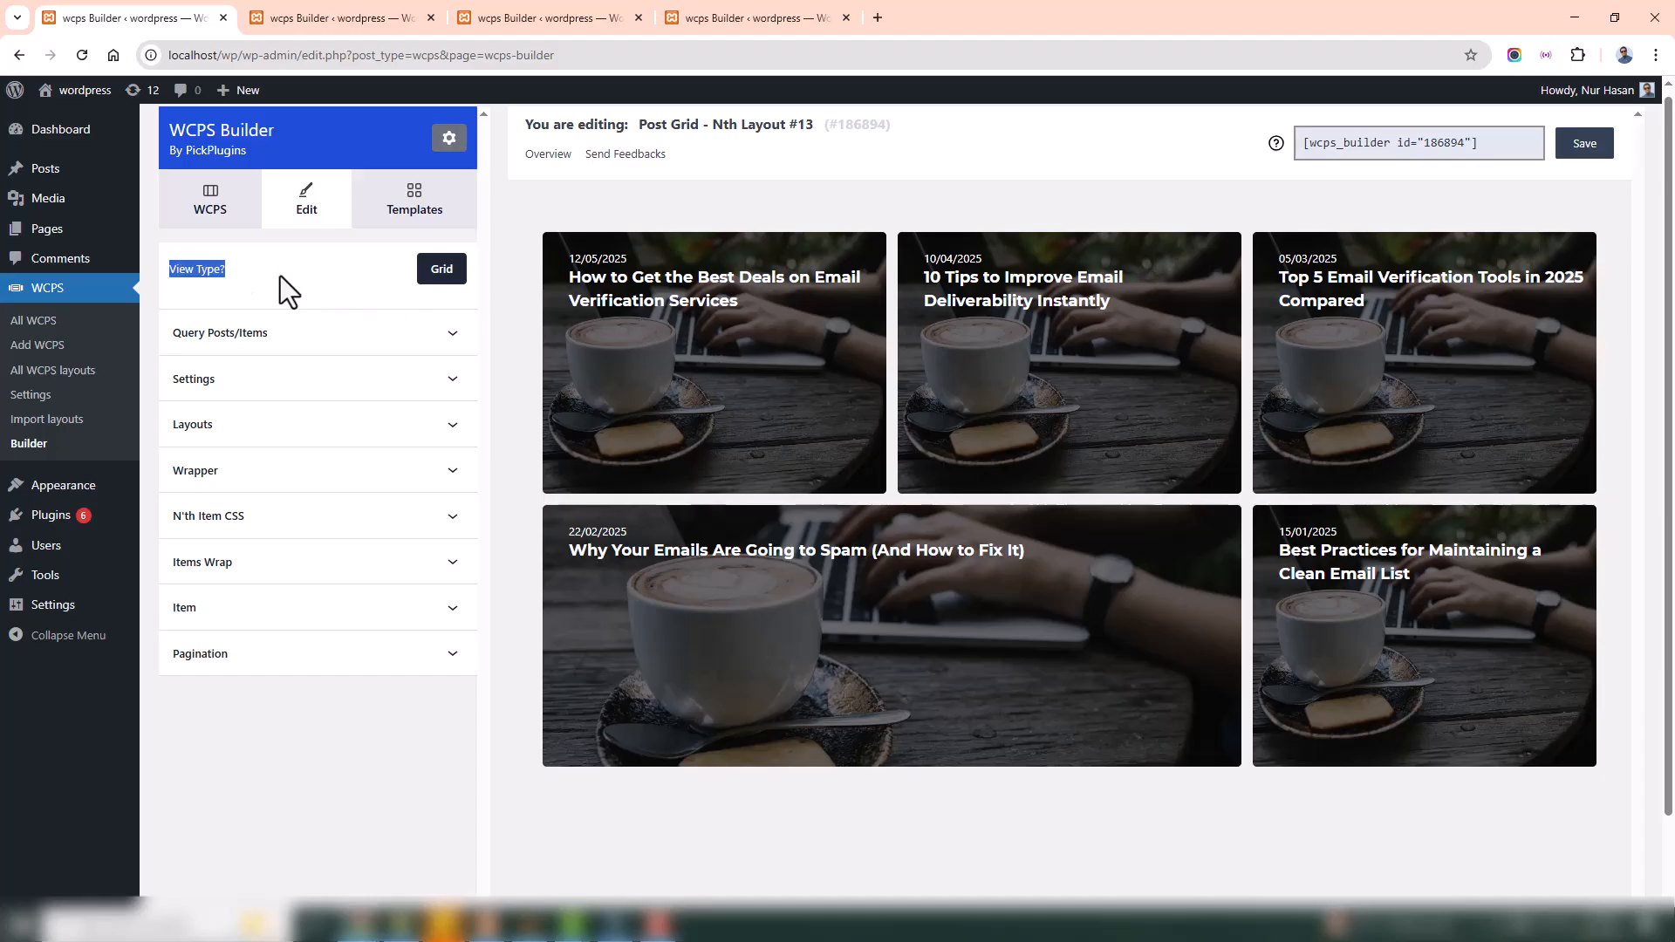
click(442, 272)
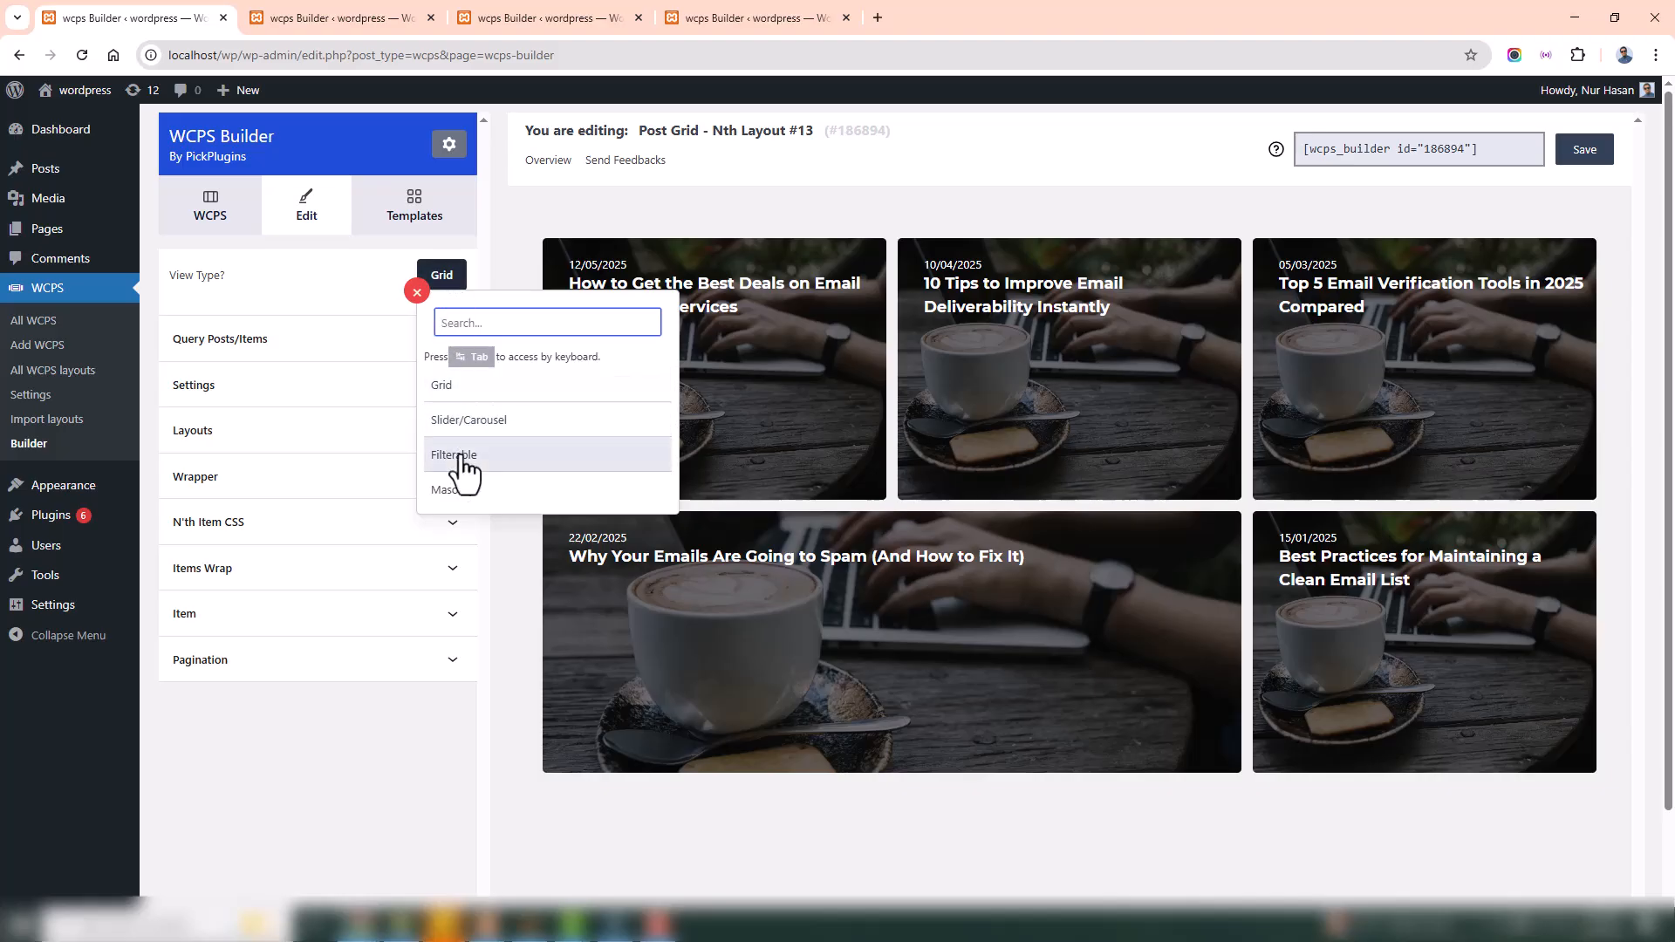
click(440, 276)
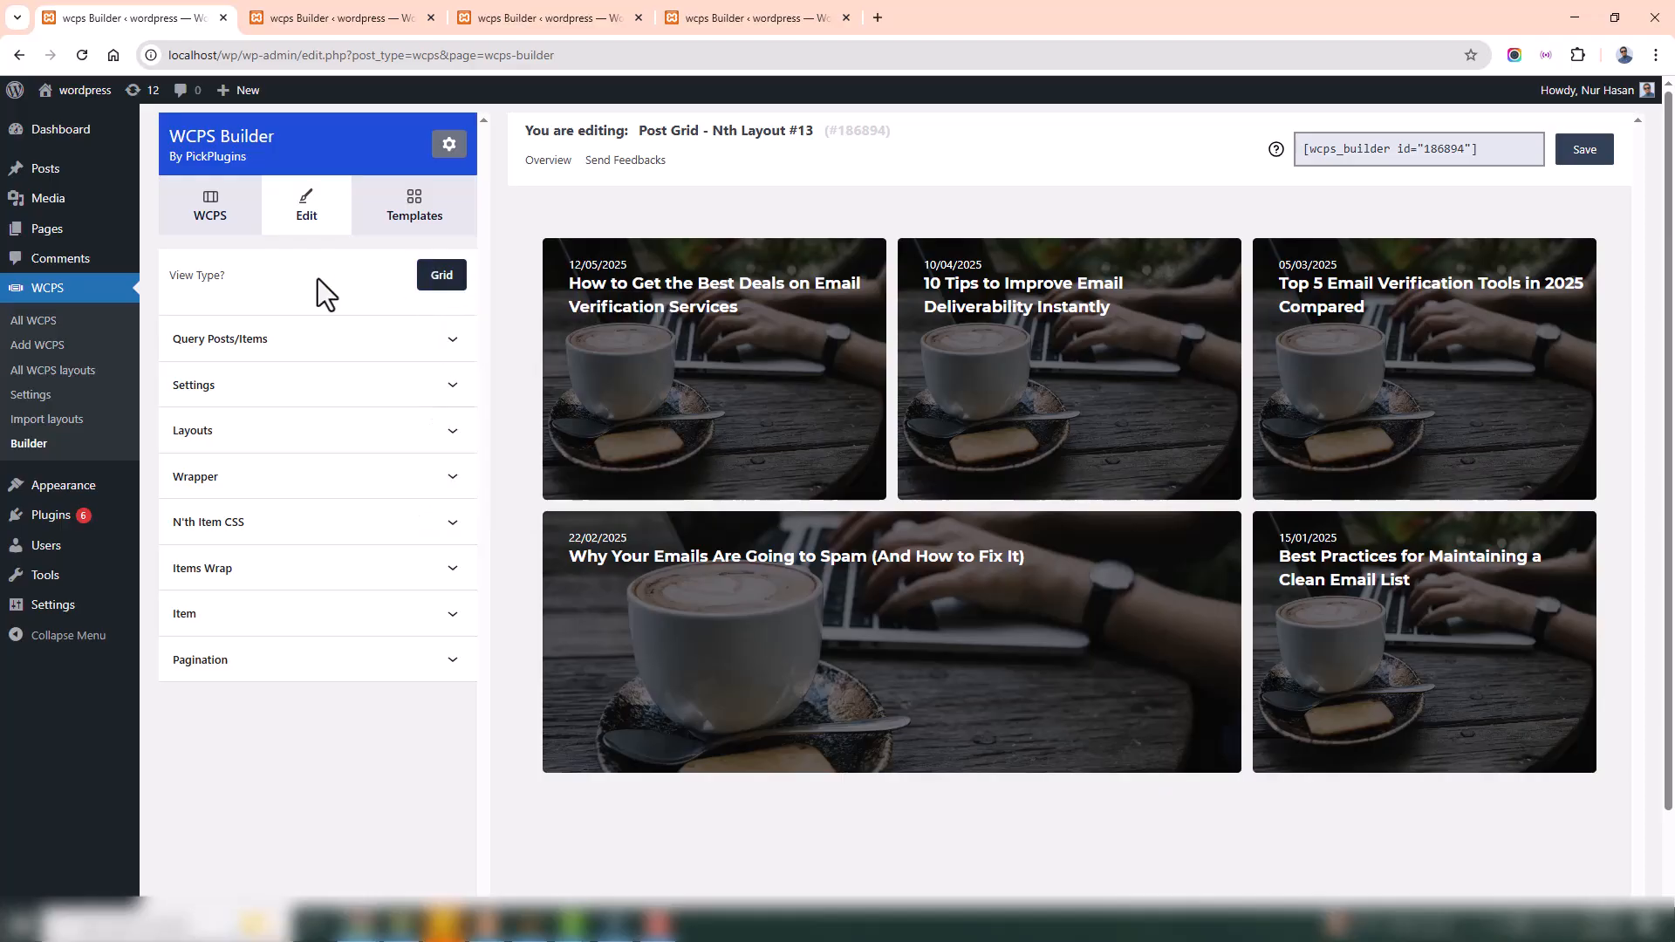
Expand the Query Posts/Items settings and check which item sources can be queried
click(280, 338)
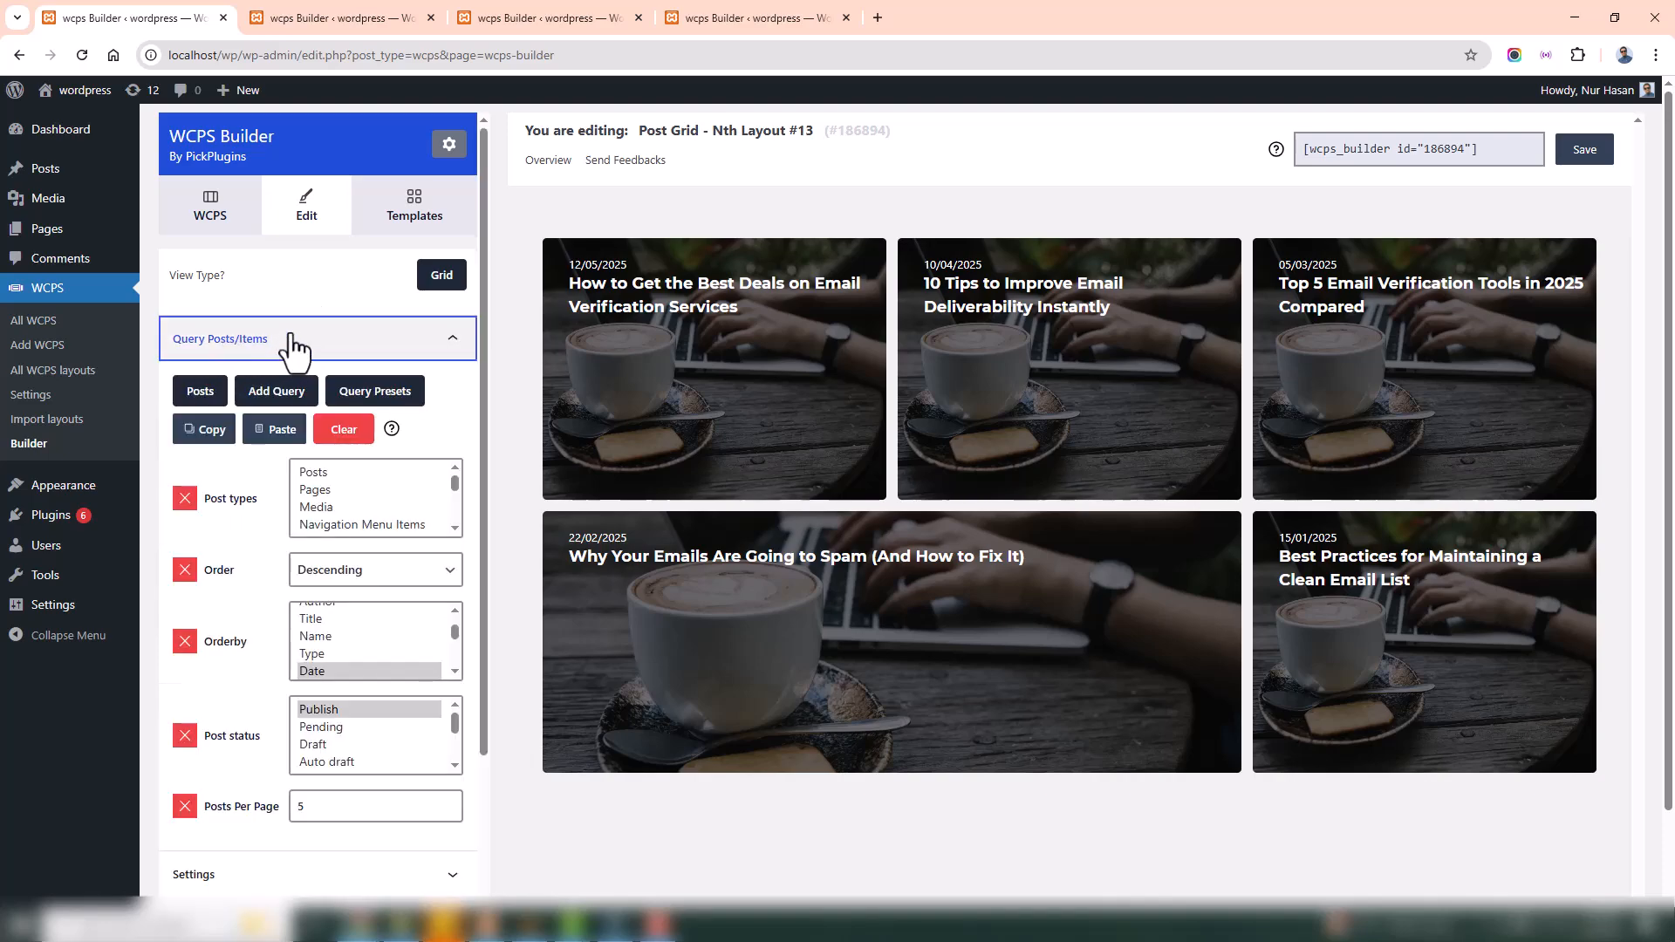
scroll(288, 345, down, 1)
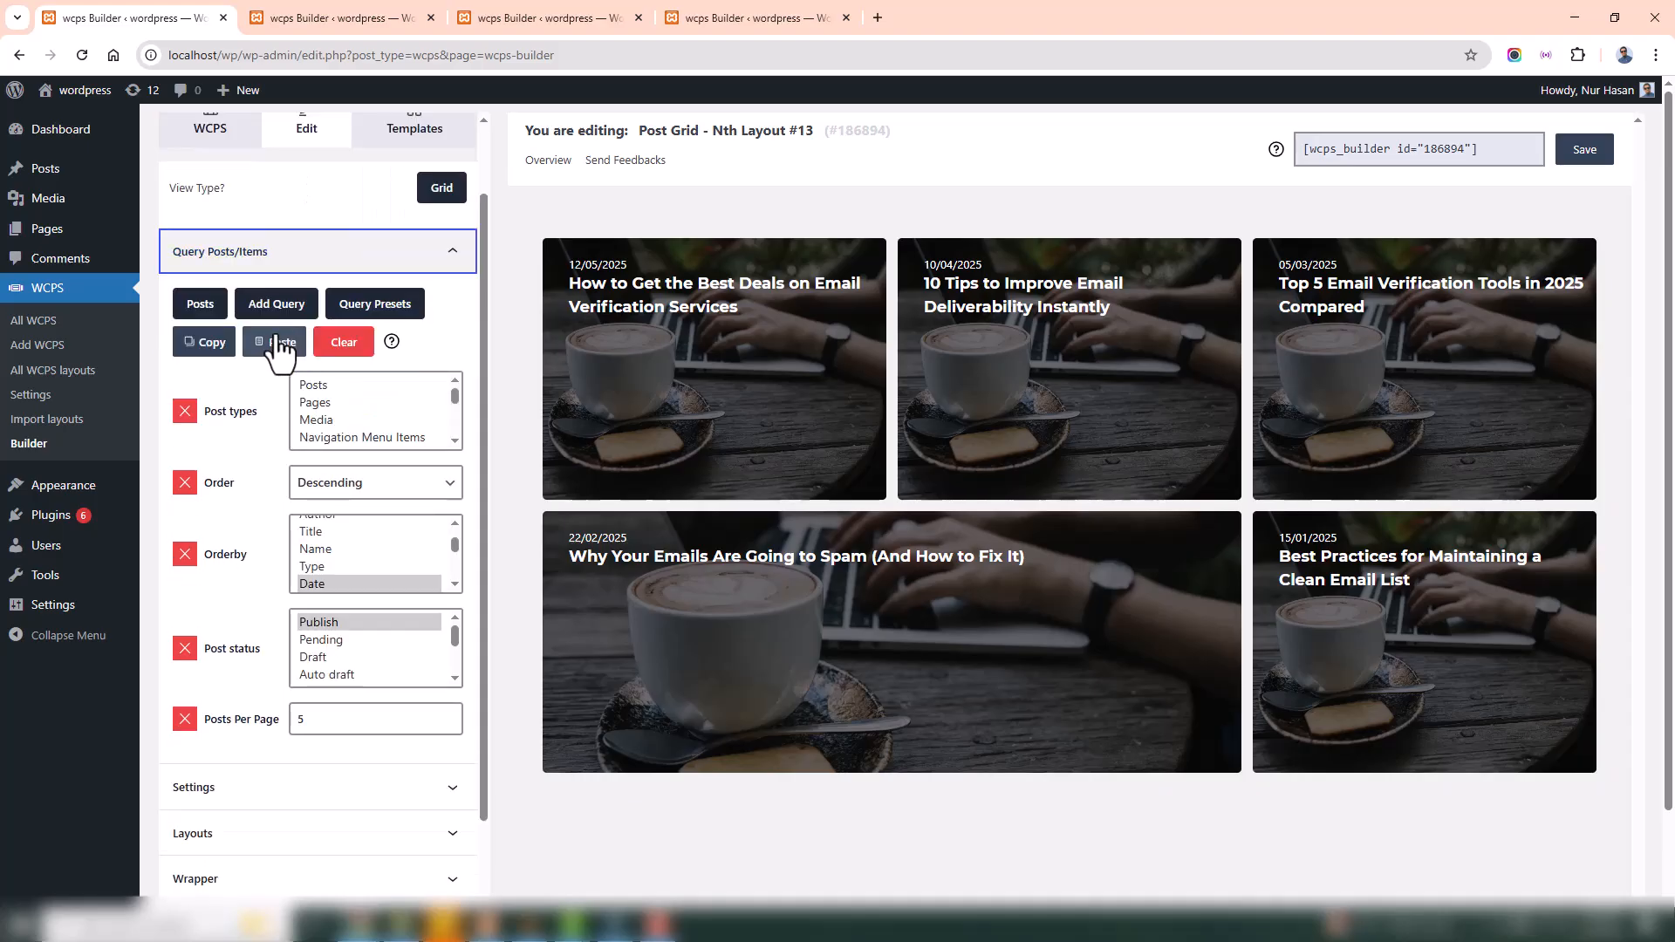
click(215, 312)
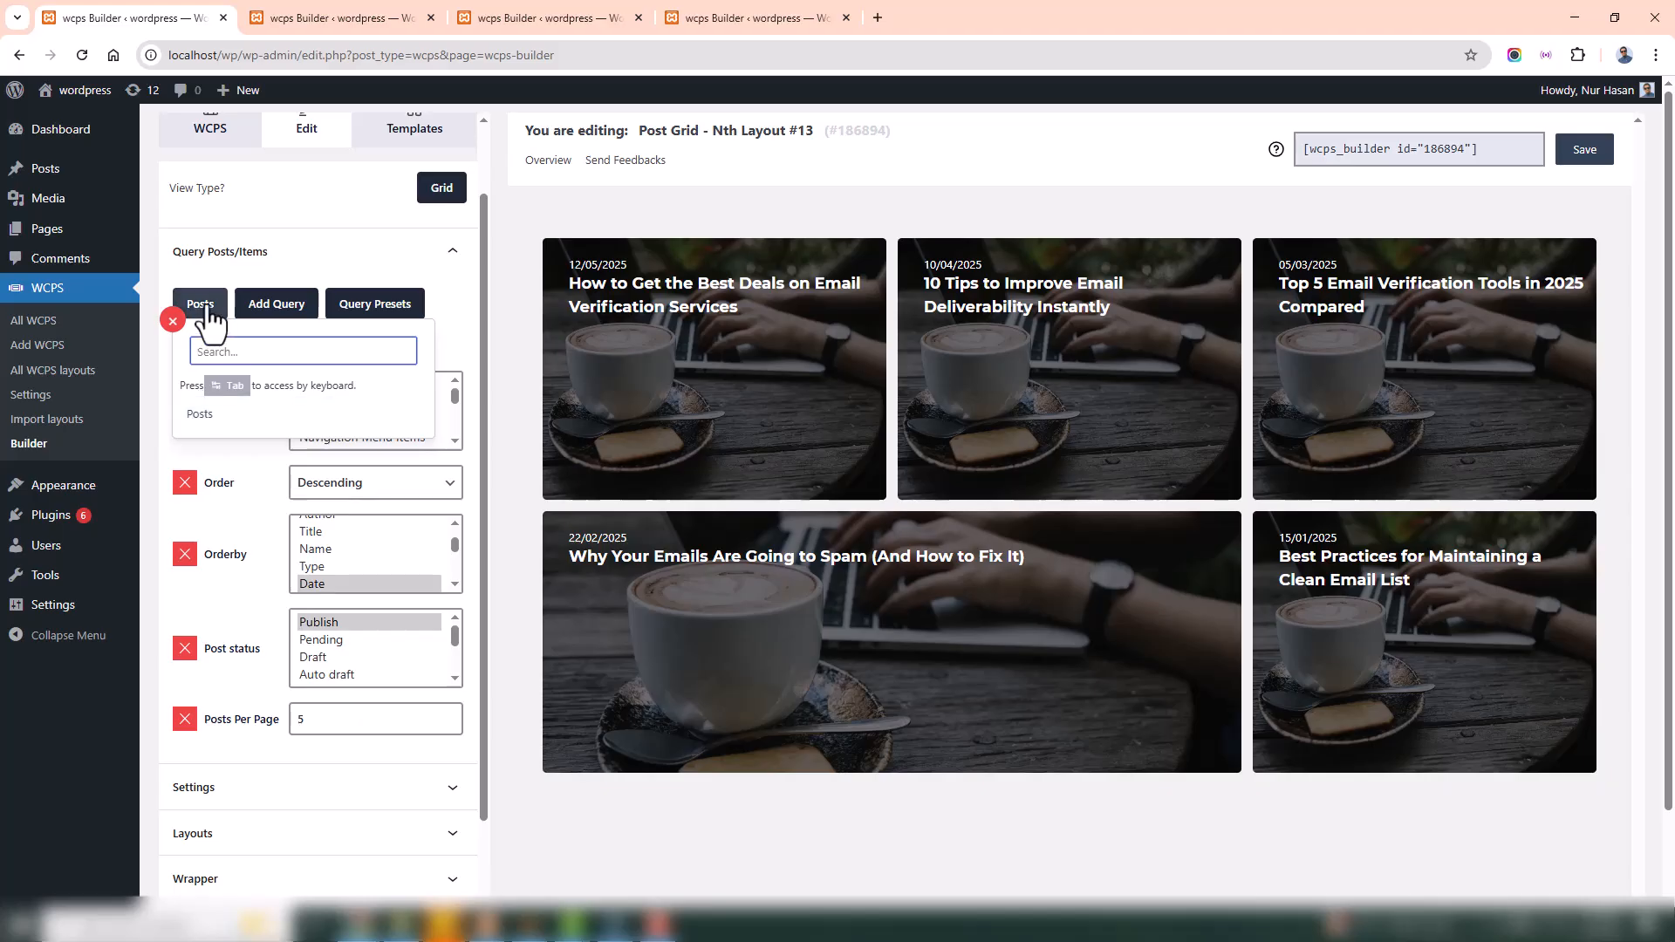
click(209, 307)
click(201, 306)
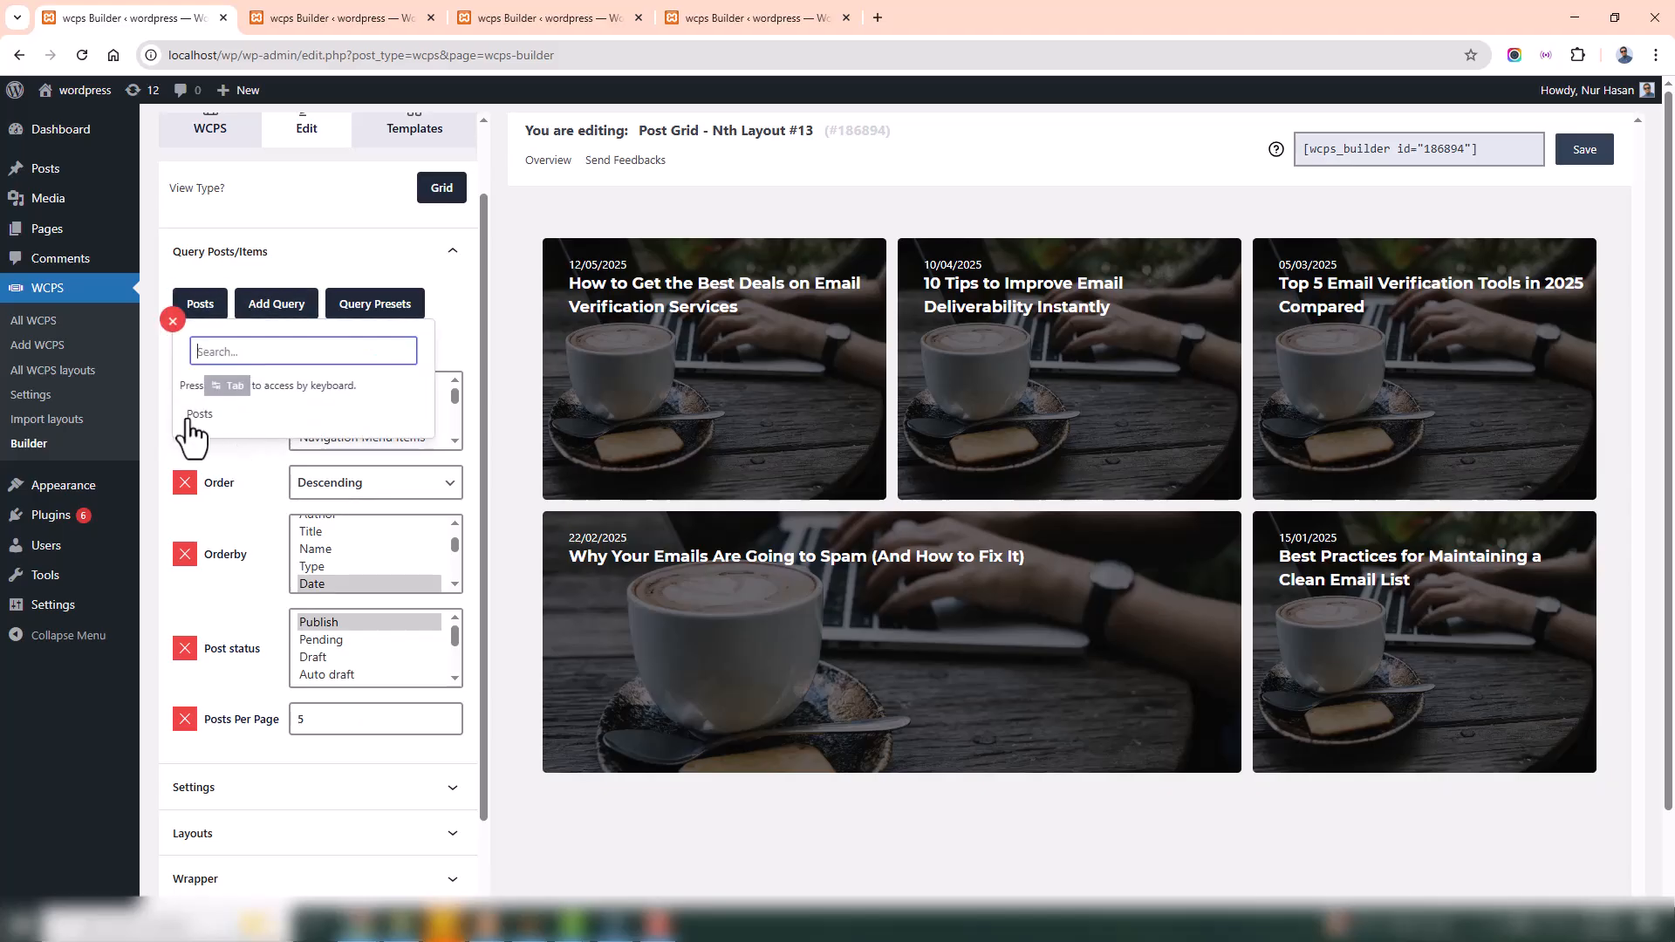
click(202, 306)
Browse the query parameters that can be added to the post grid, including the WooCommerce ones
click(286, 307)
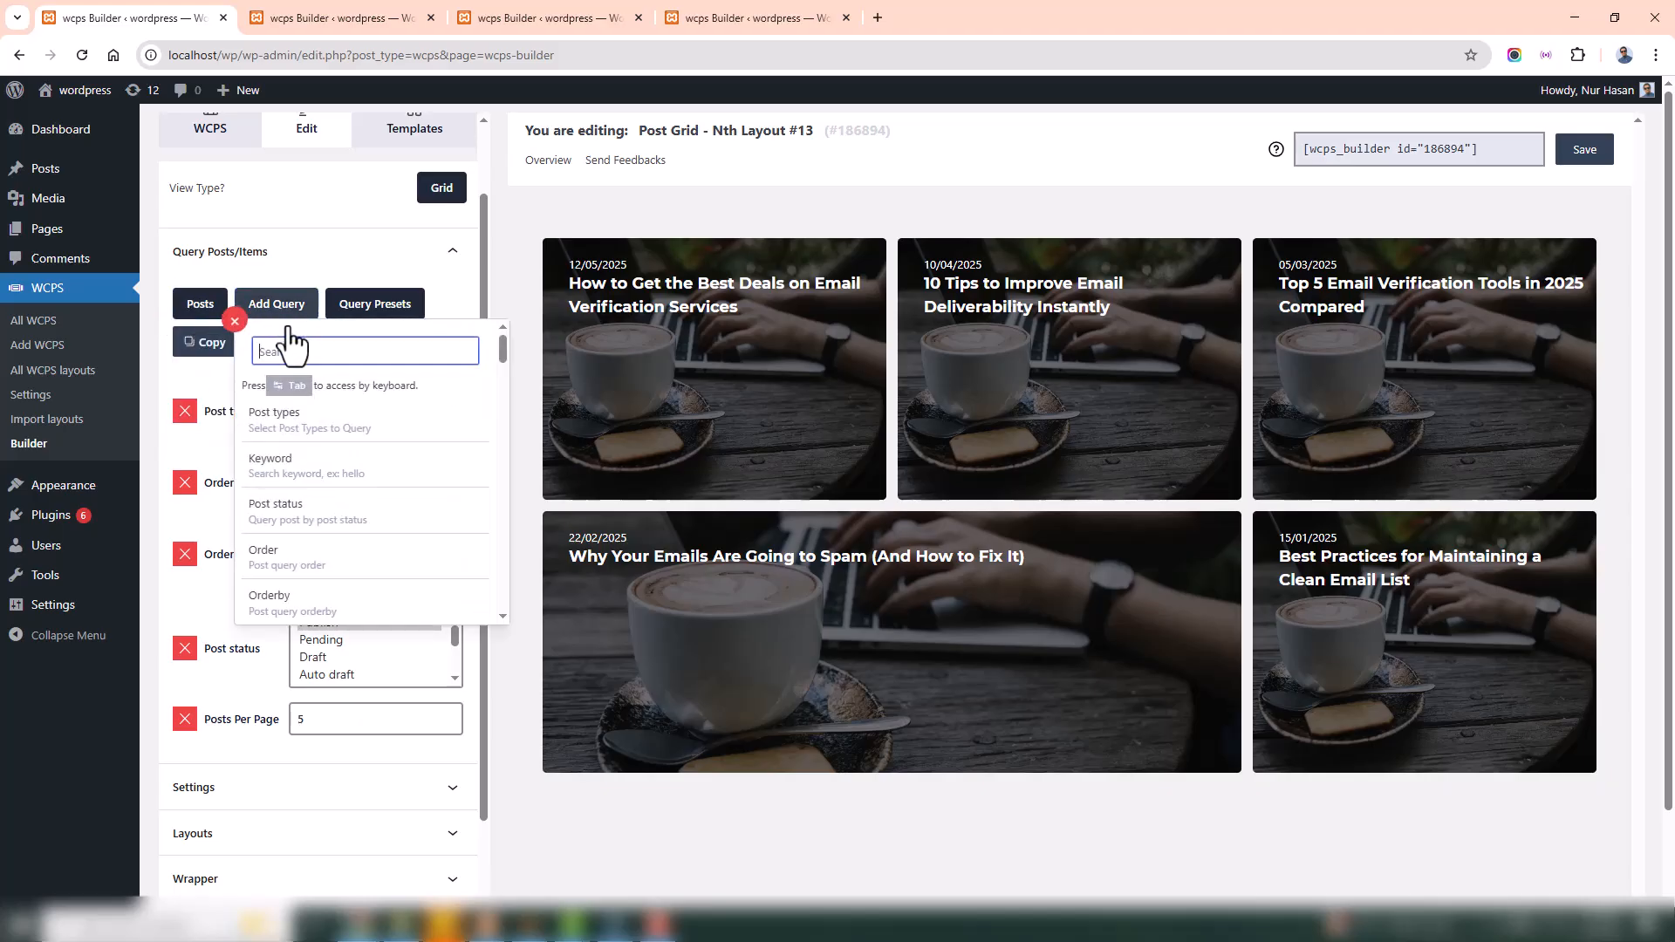
scroll(318, 475, down, 8)
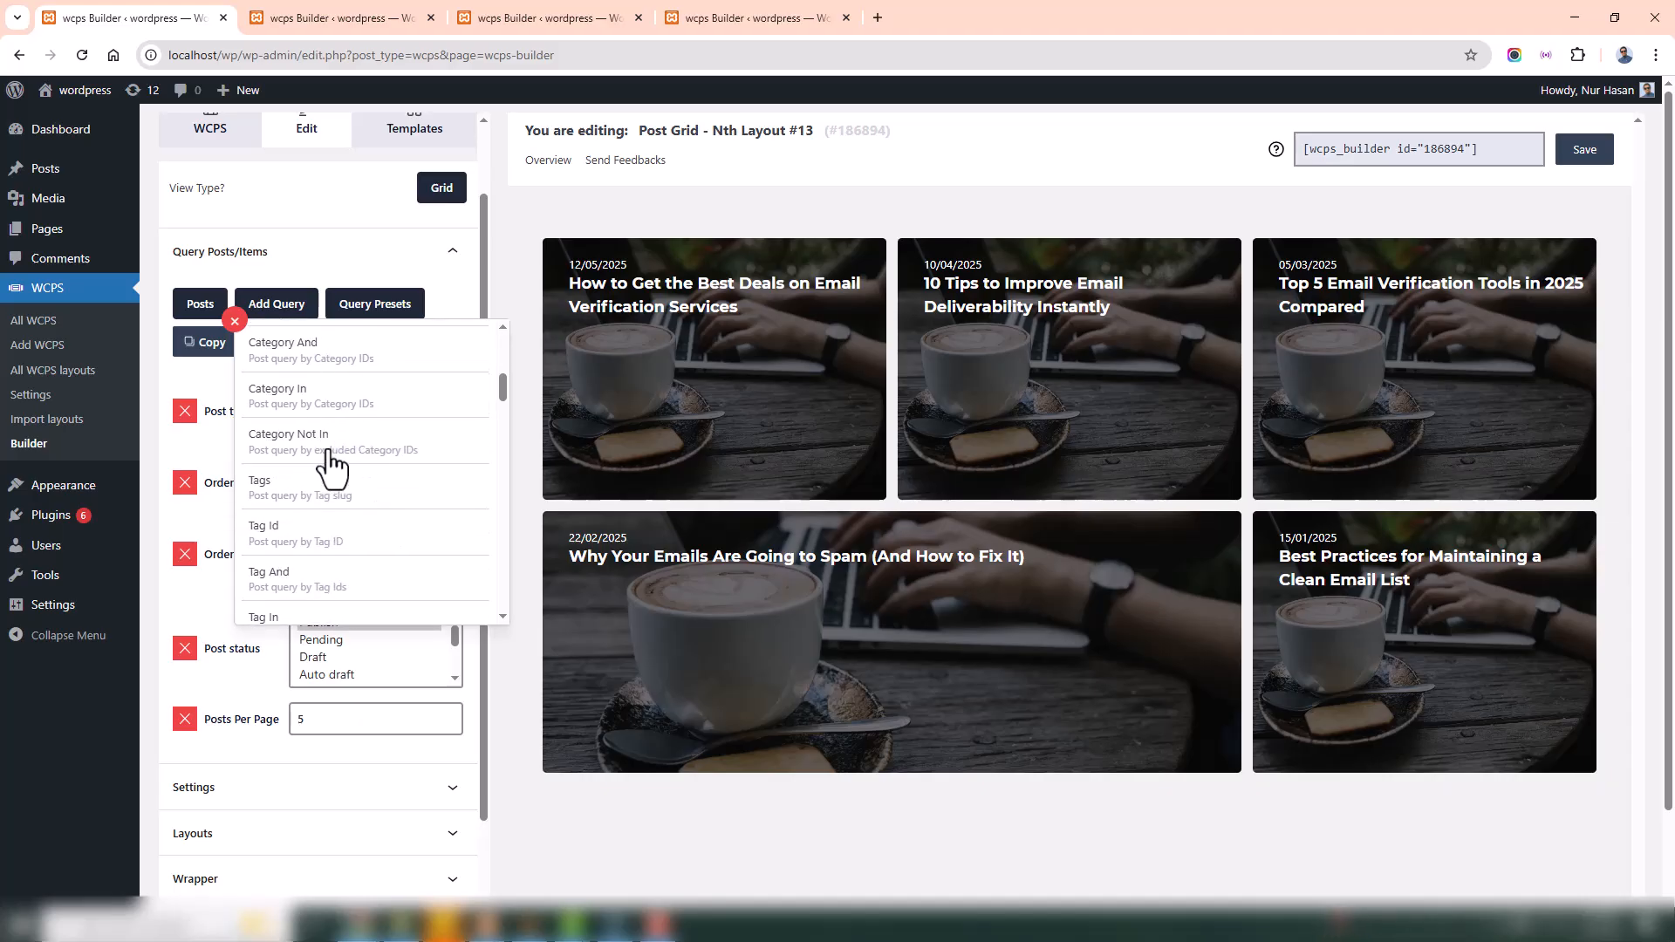
scroll(330, 462, down, 10)
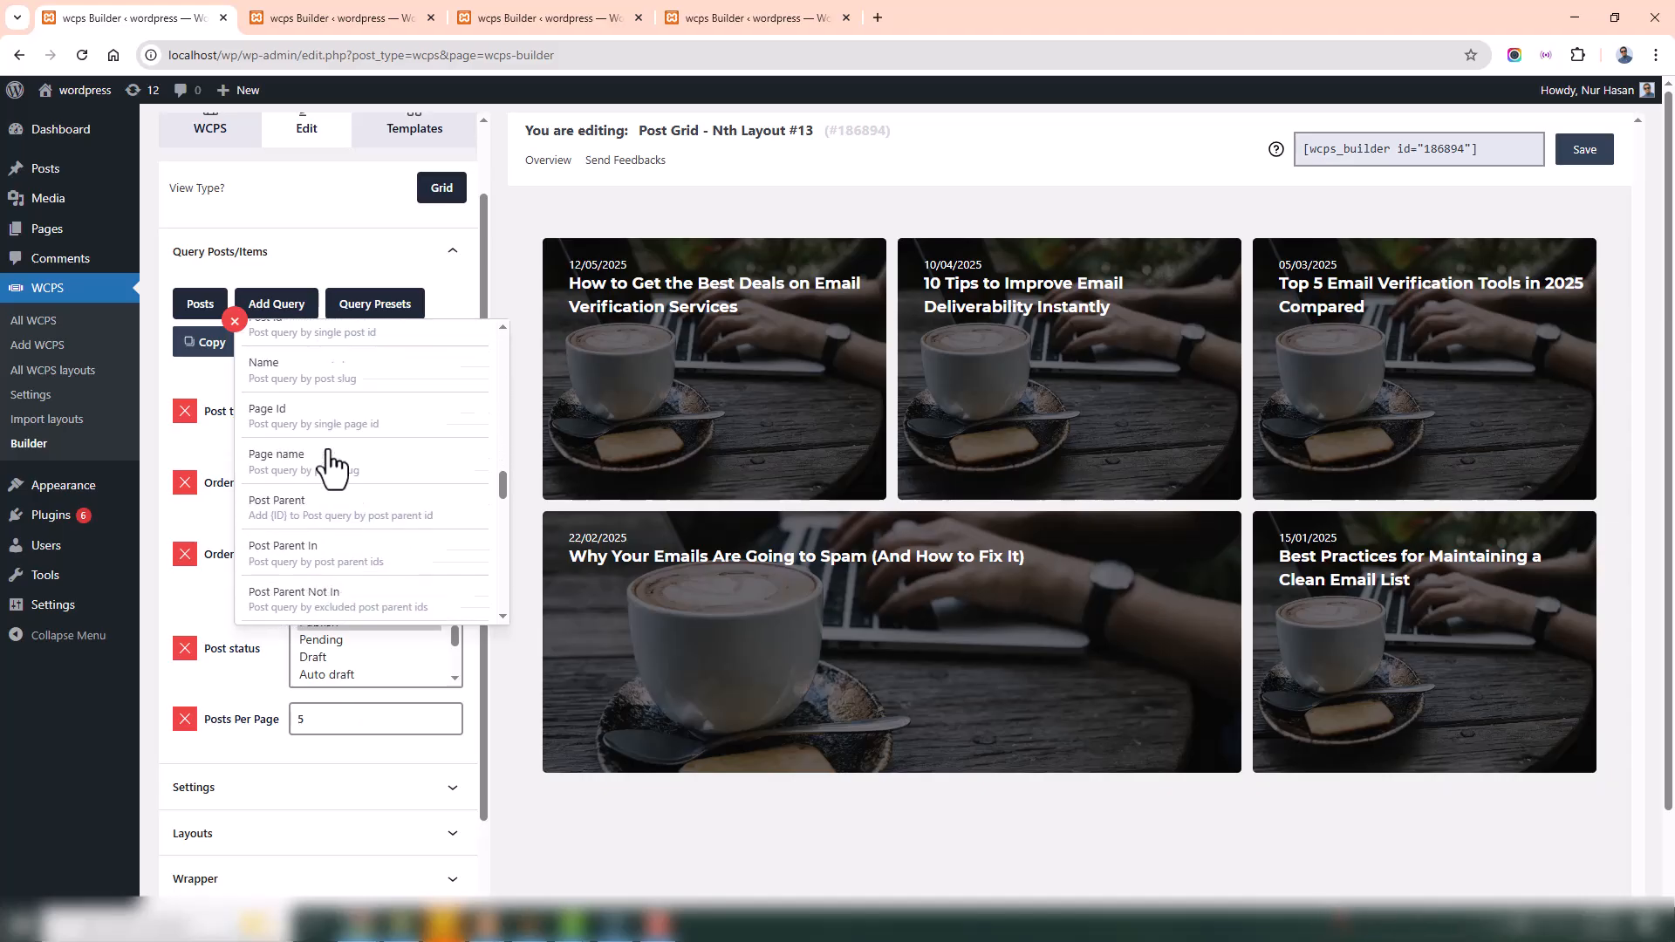
scroll(330, 467, down, 10)
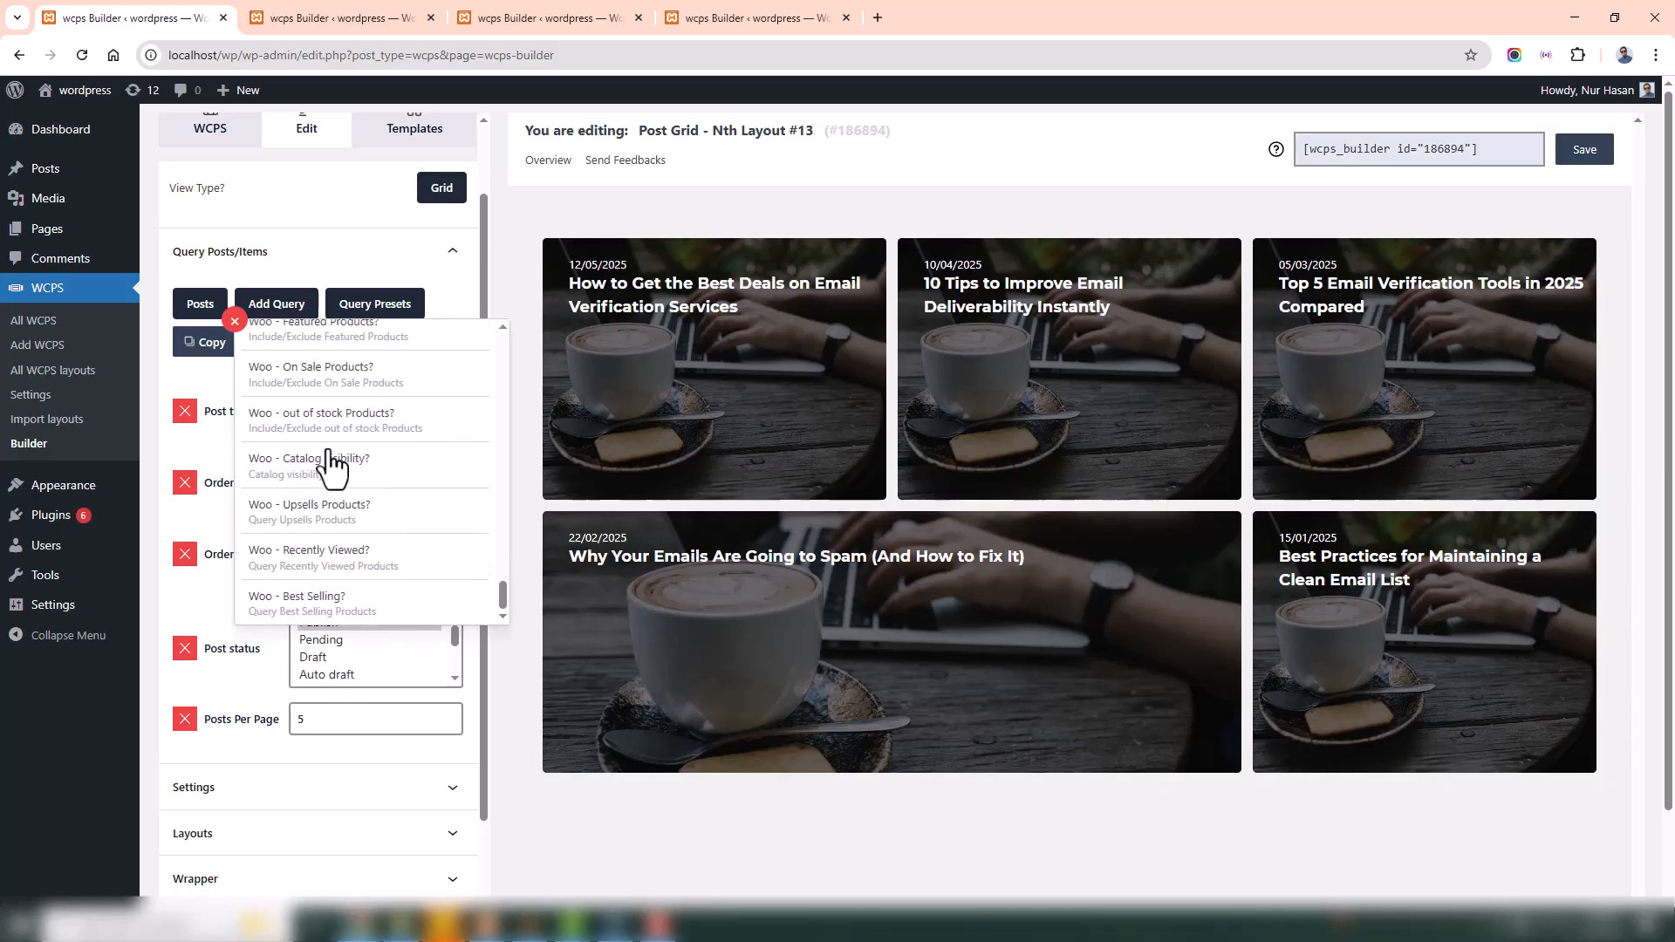
scroll(329, 467, up, 12)
scroll(330, 466, up, 12)
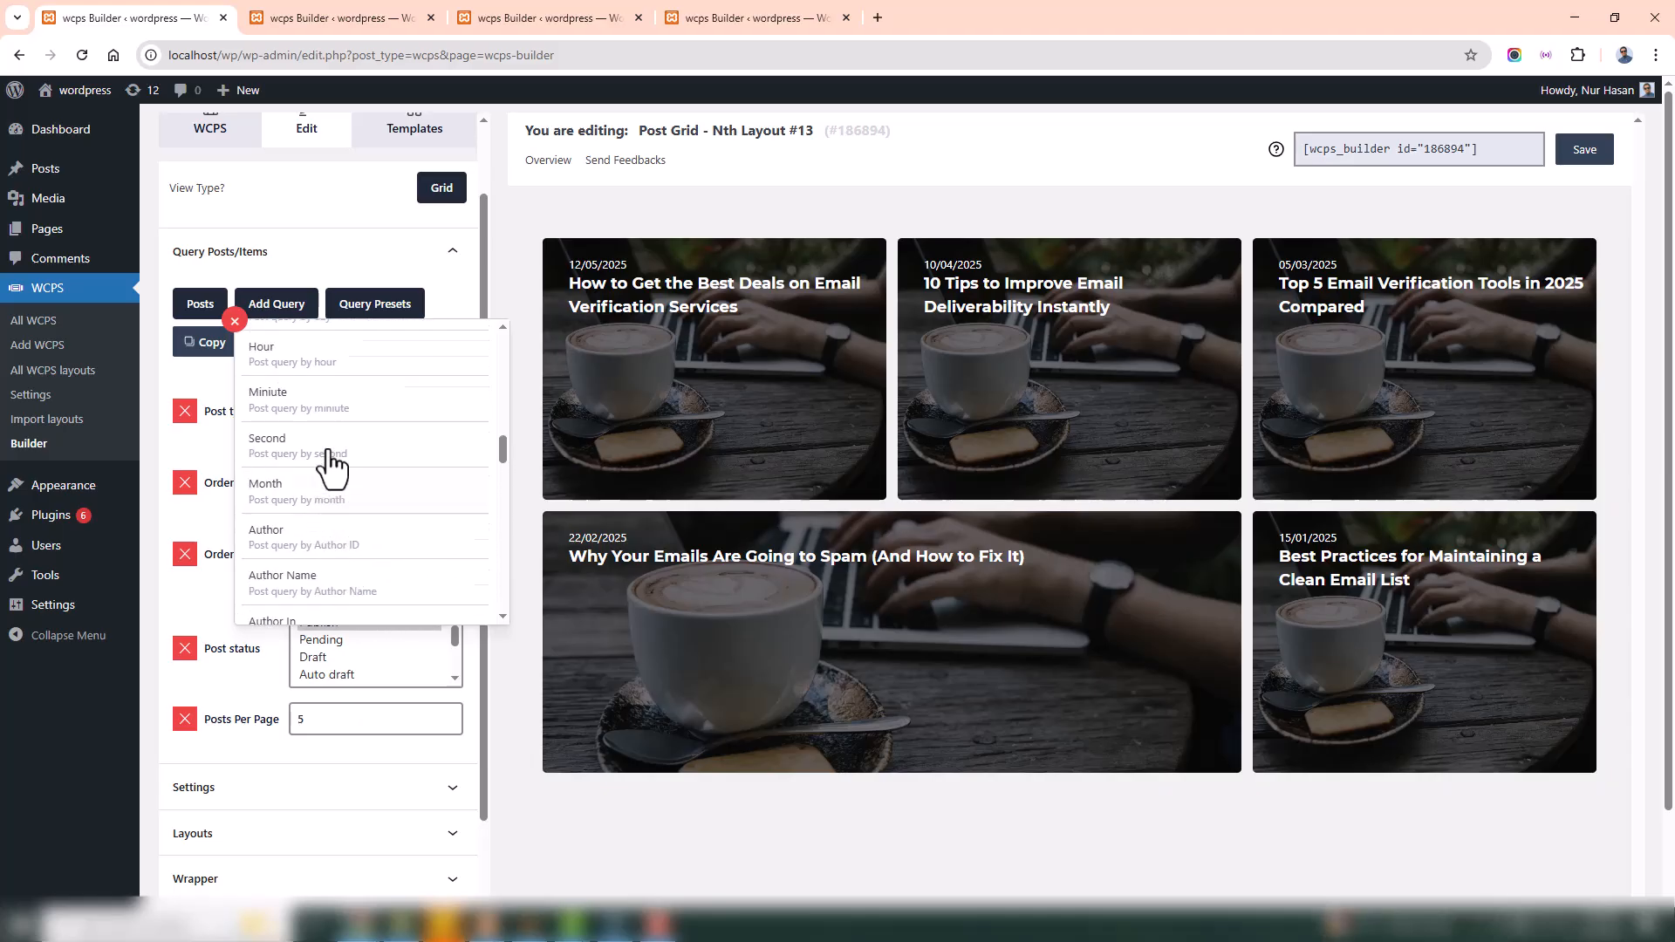
scroll(330, 467, up, 1)
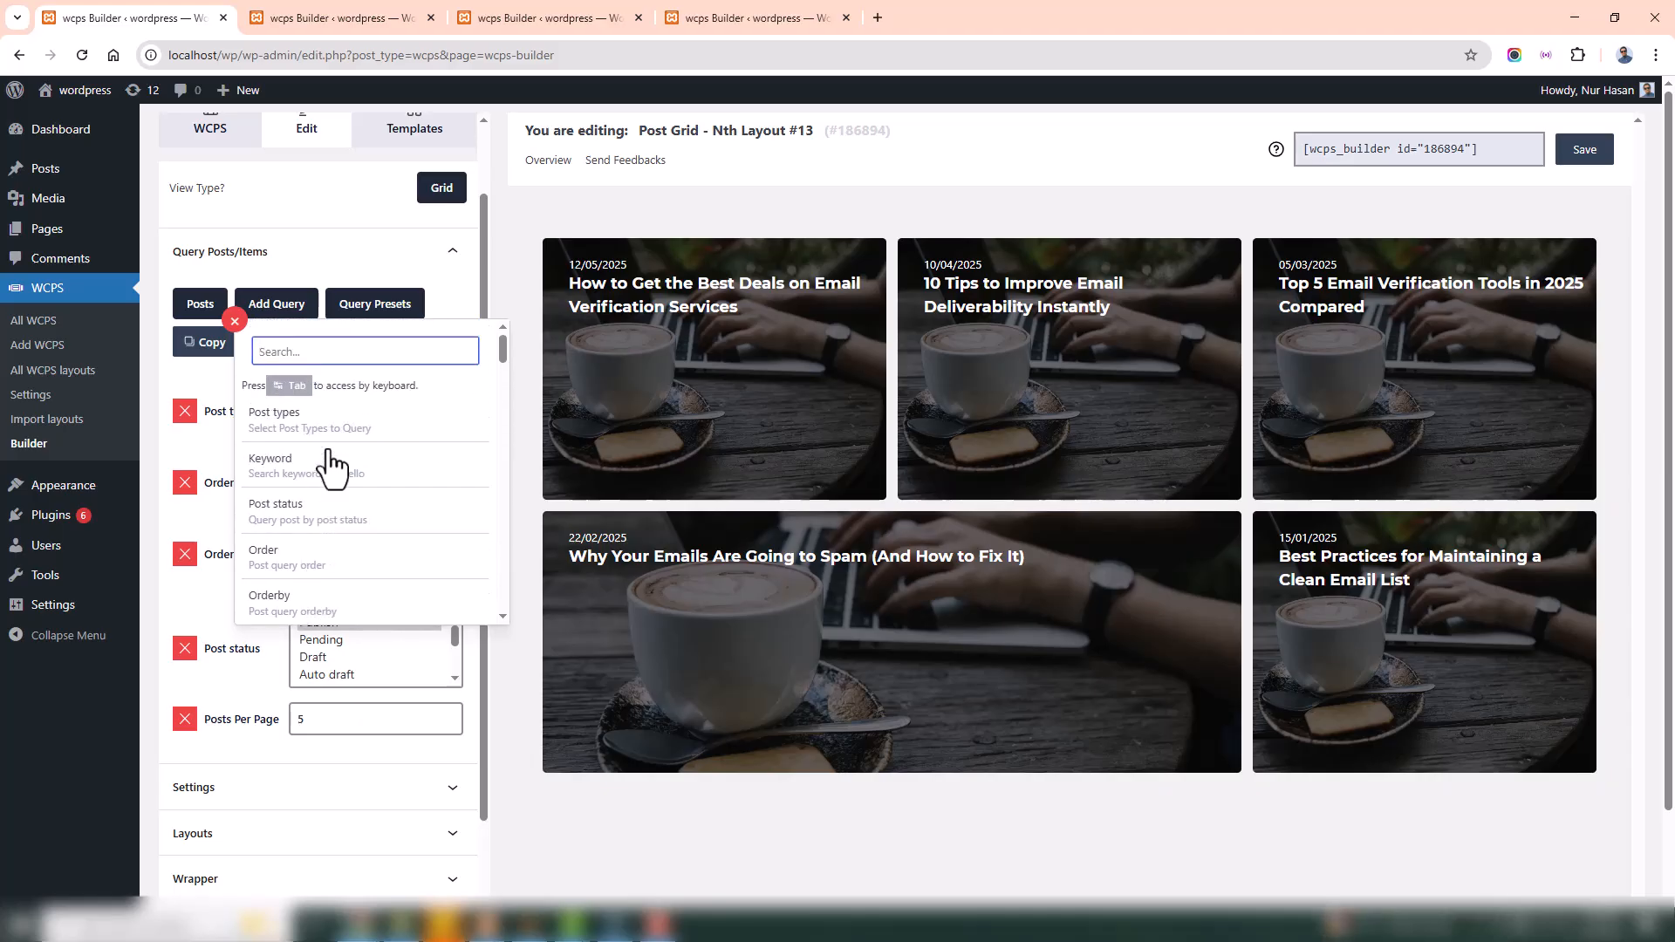
click(270, 314)
Look through the preset queries offered for the post grid
click(378, 314)
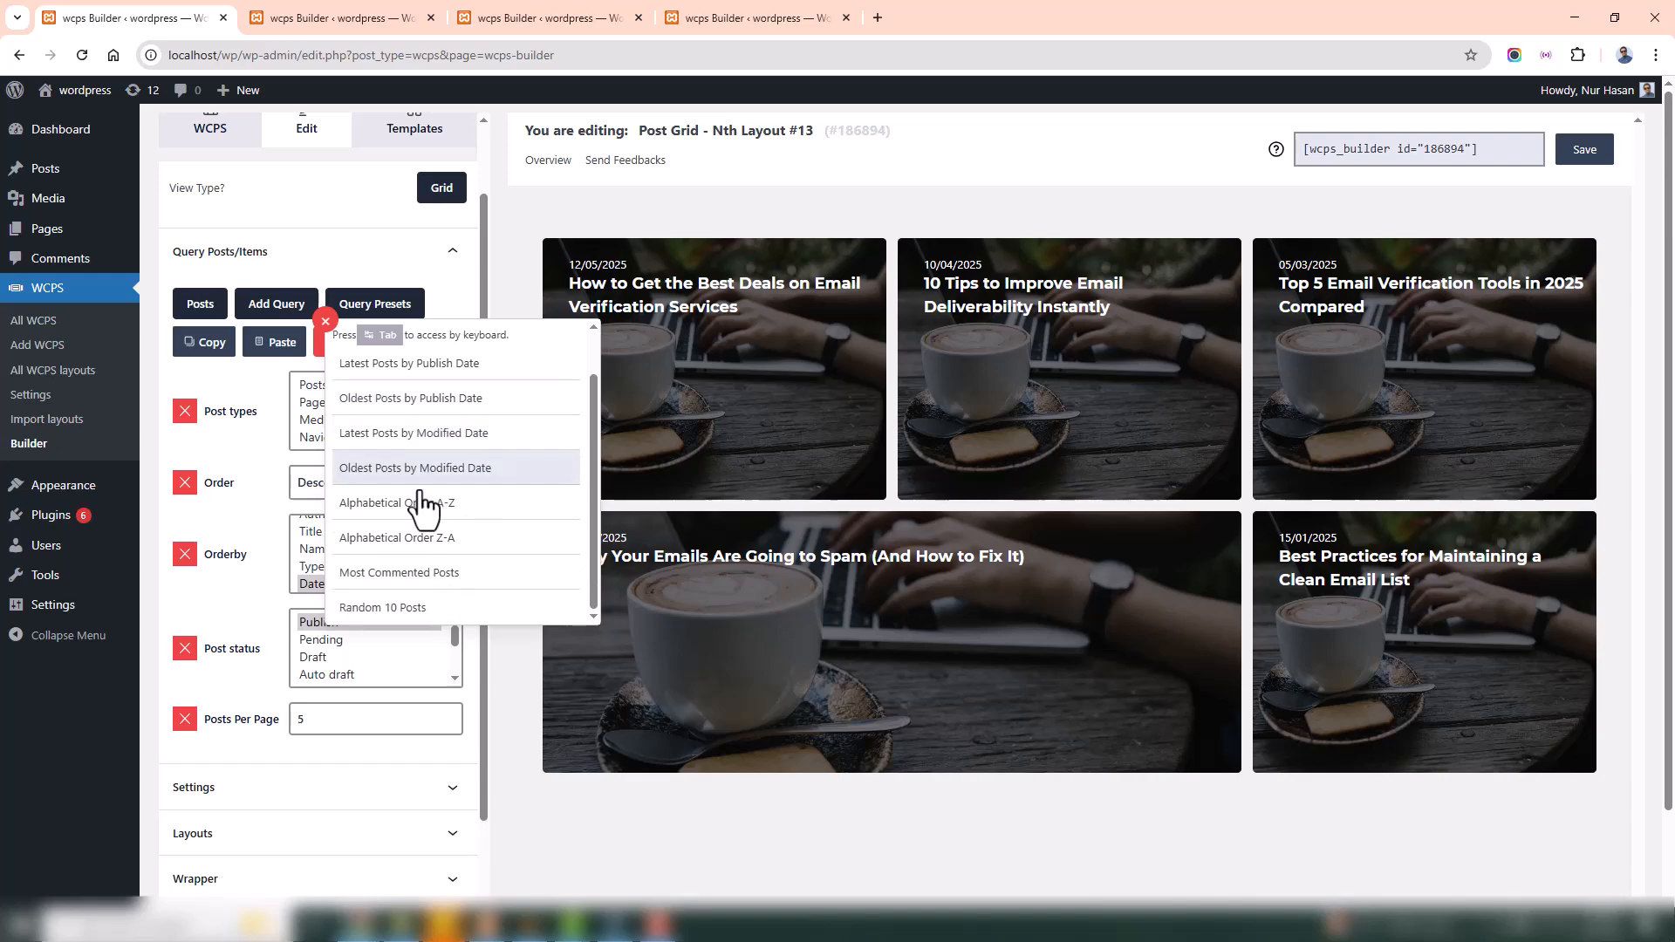
click(377, 307)
click(202, 347)
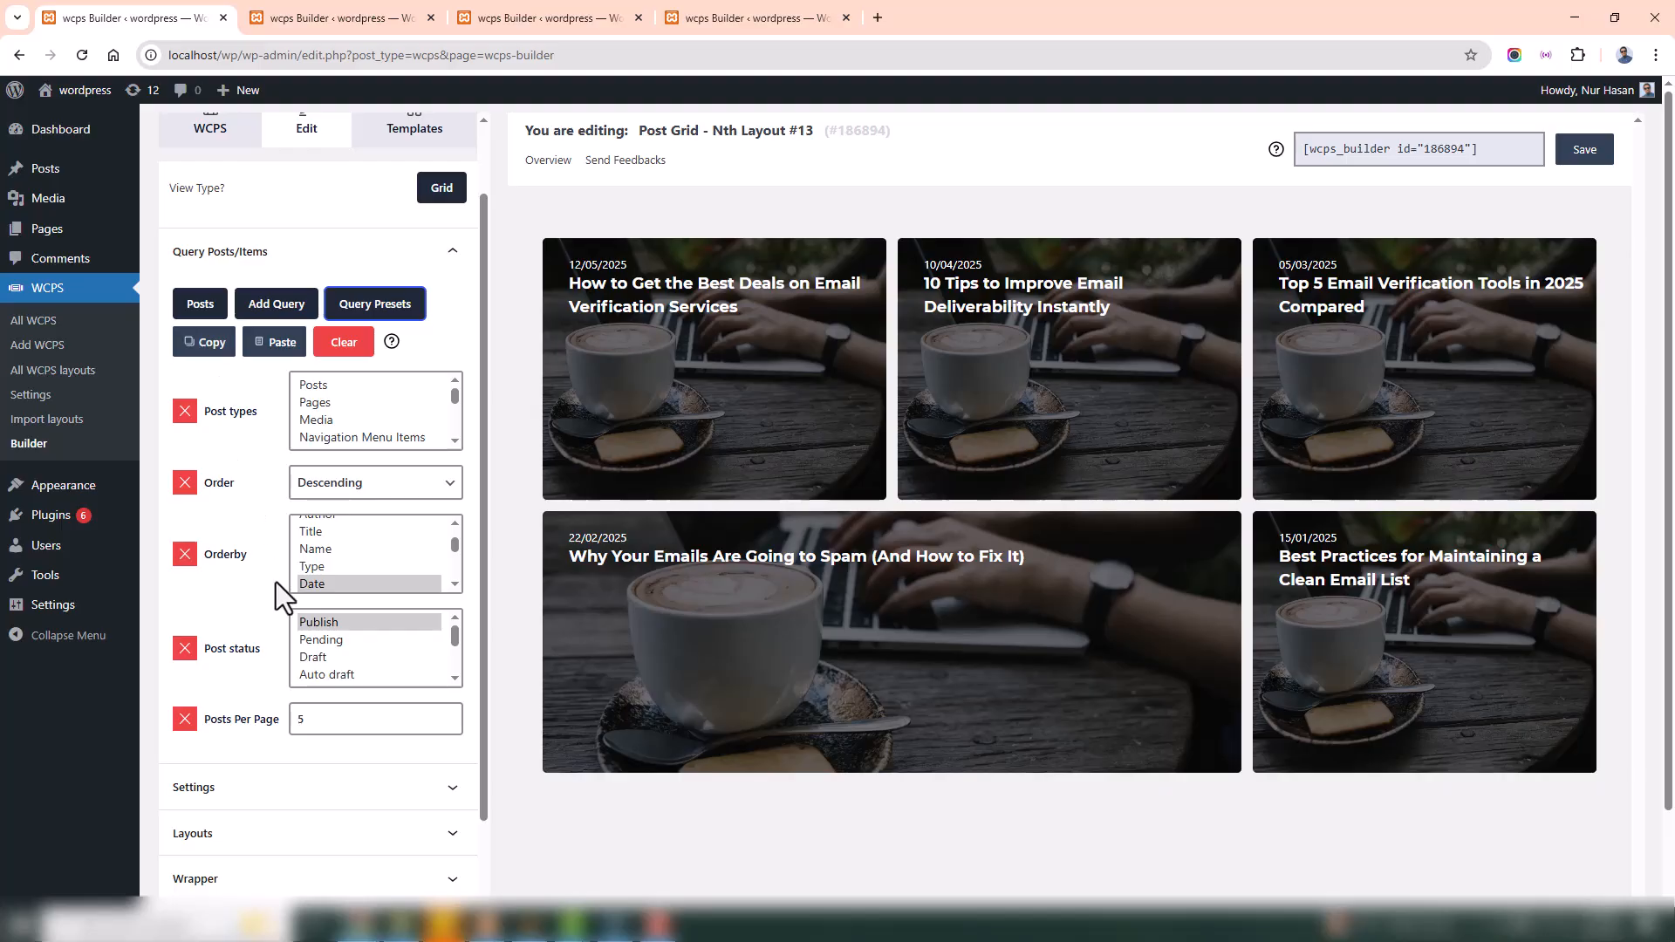
Look at the query settings of Product Filterable Grid #107, and return to Post Grid - Nth Layout #13
click(384, 17)
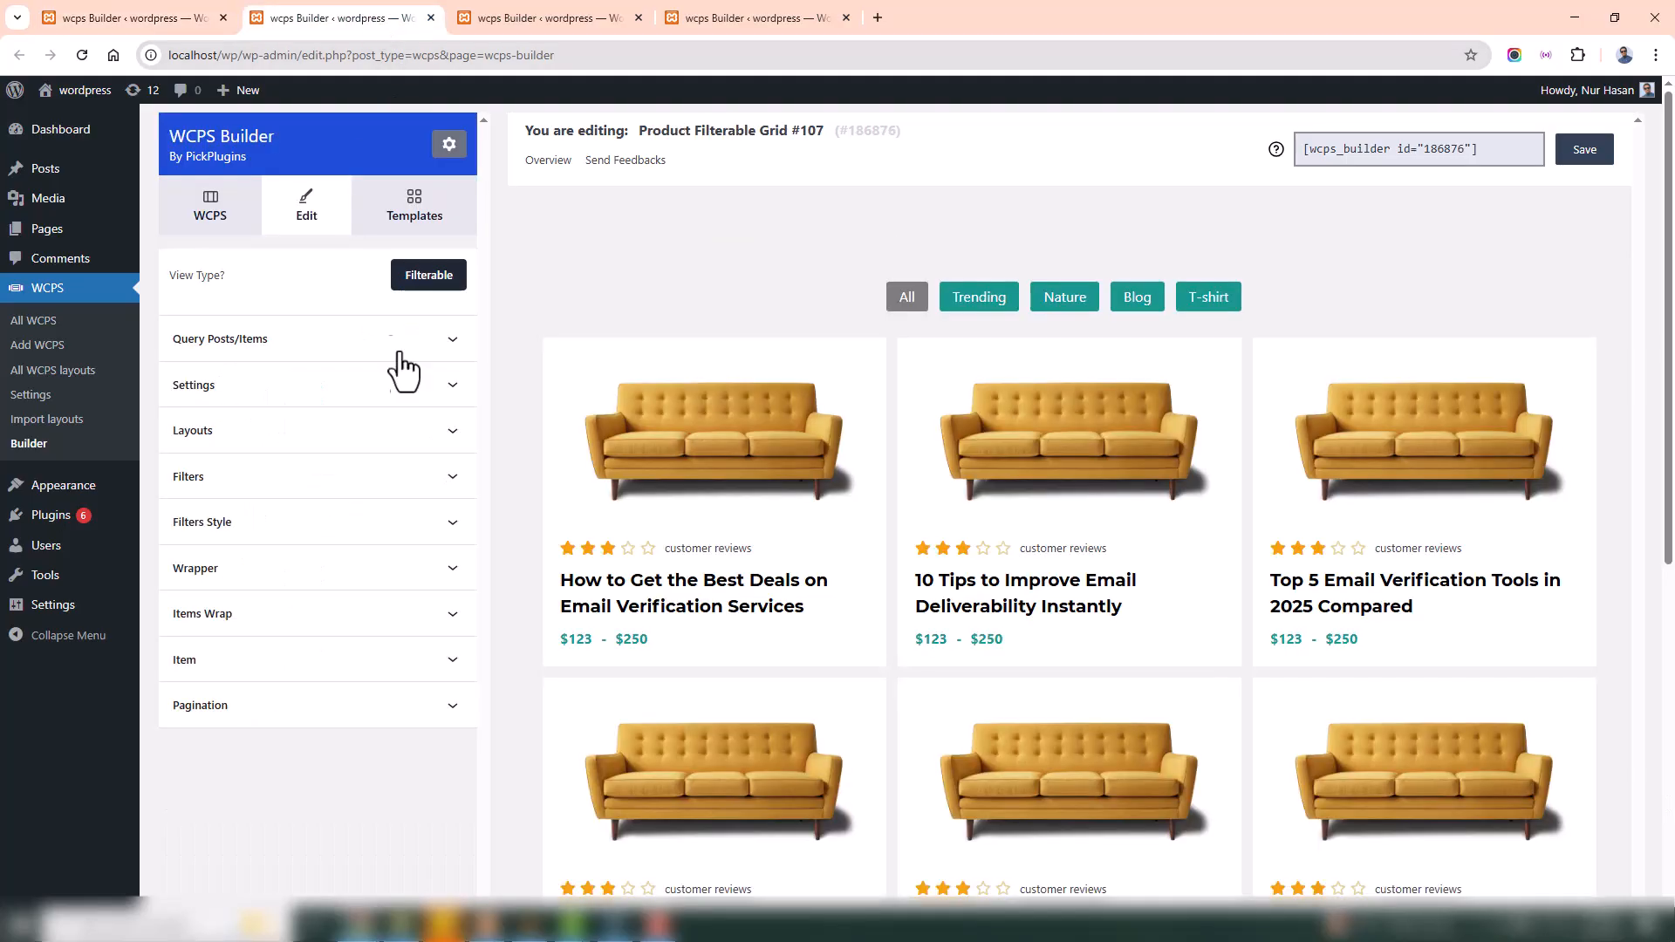
click(249, 342)
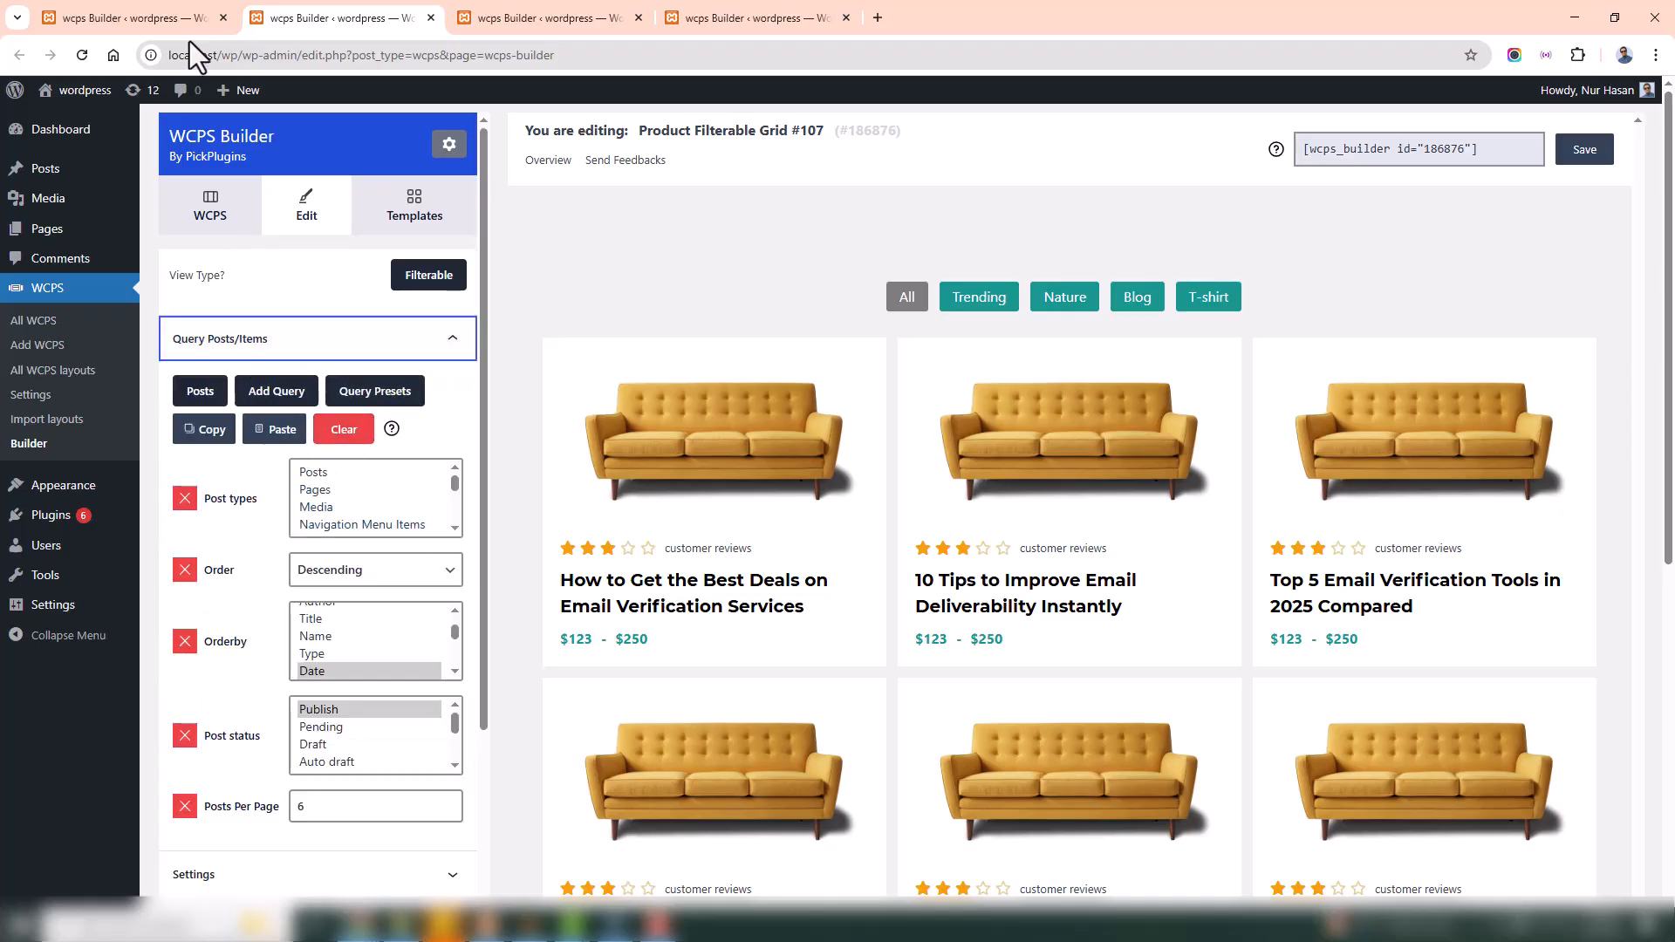
click(167, 16)
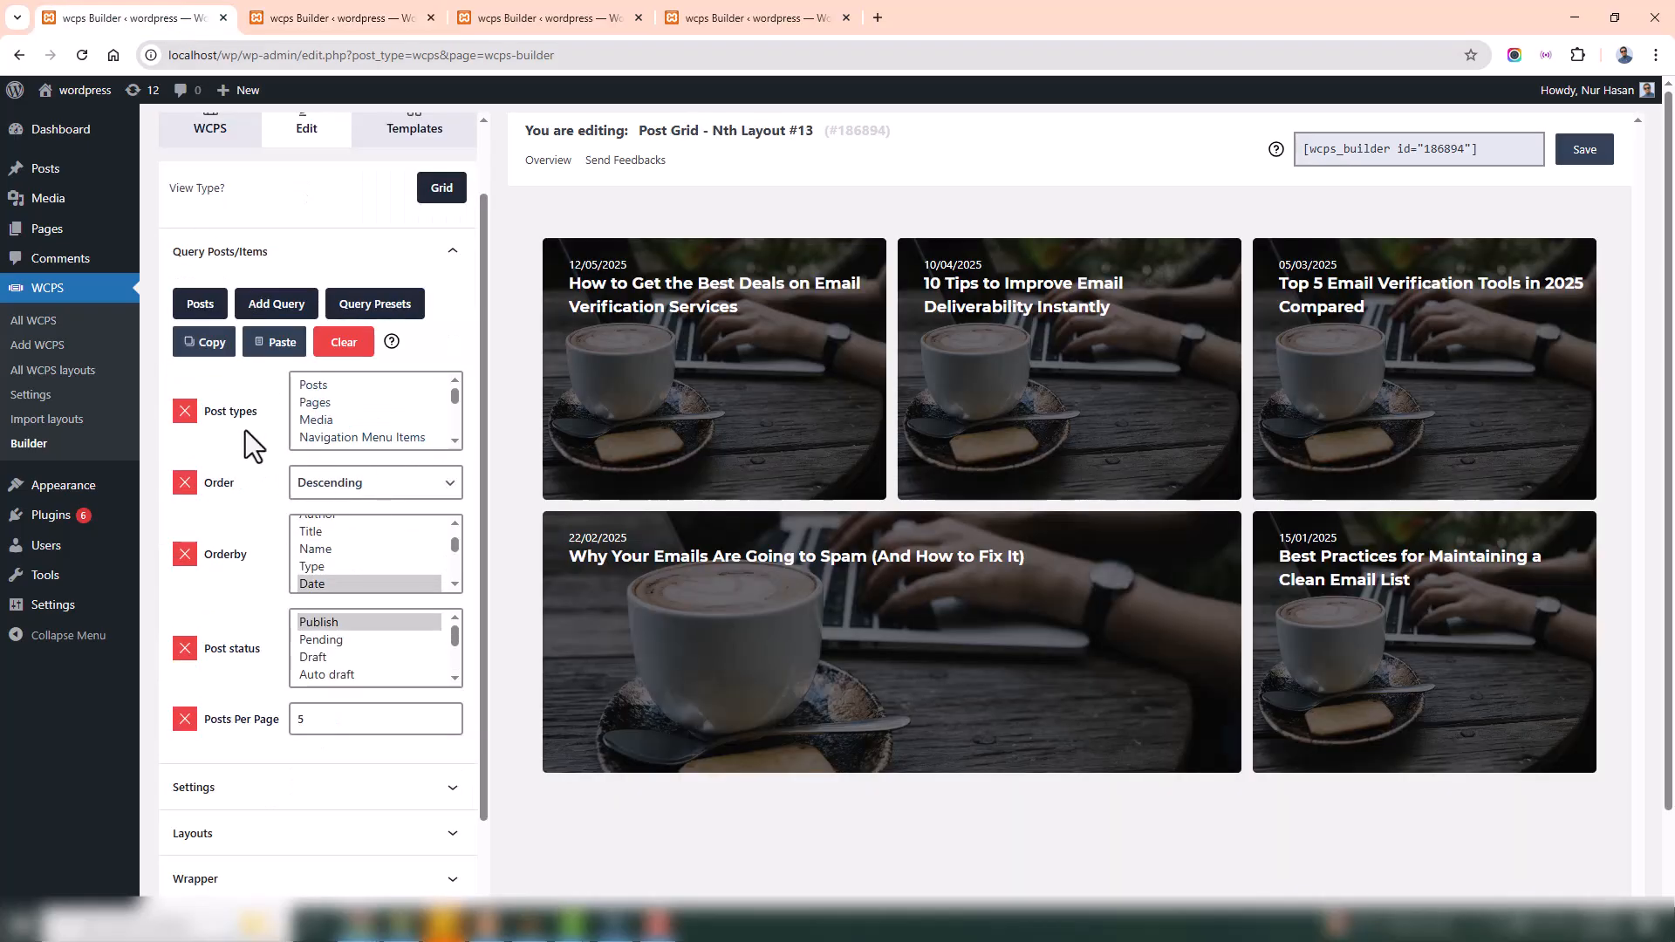
Expand the post grid's Settings and Layouts sections and browse the ready-made layouts
scroll(244, 430, down, 2)
click(255, 662)
click(253, 695)
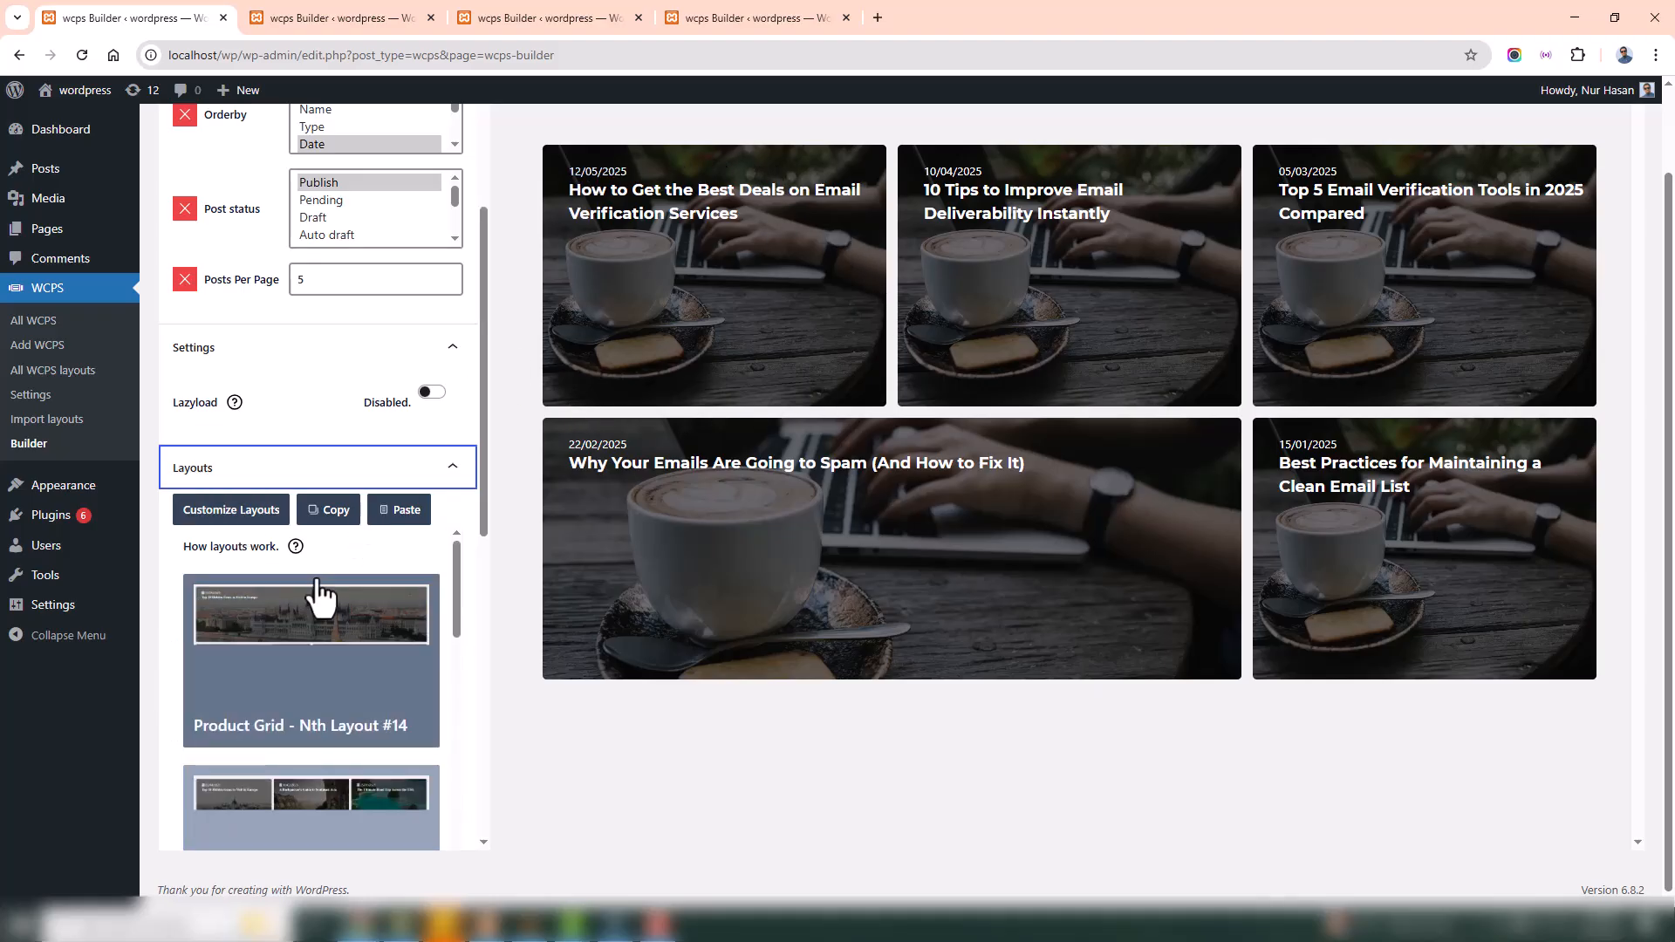
scroll(327, 528, down, 1)
Open the post grid's layout for customizing and expand the Post Title element's link styles
click(233, 511)
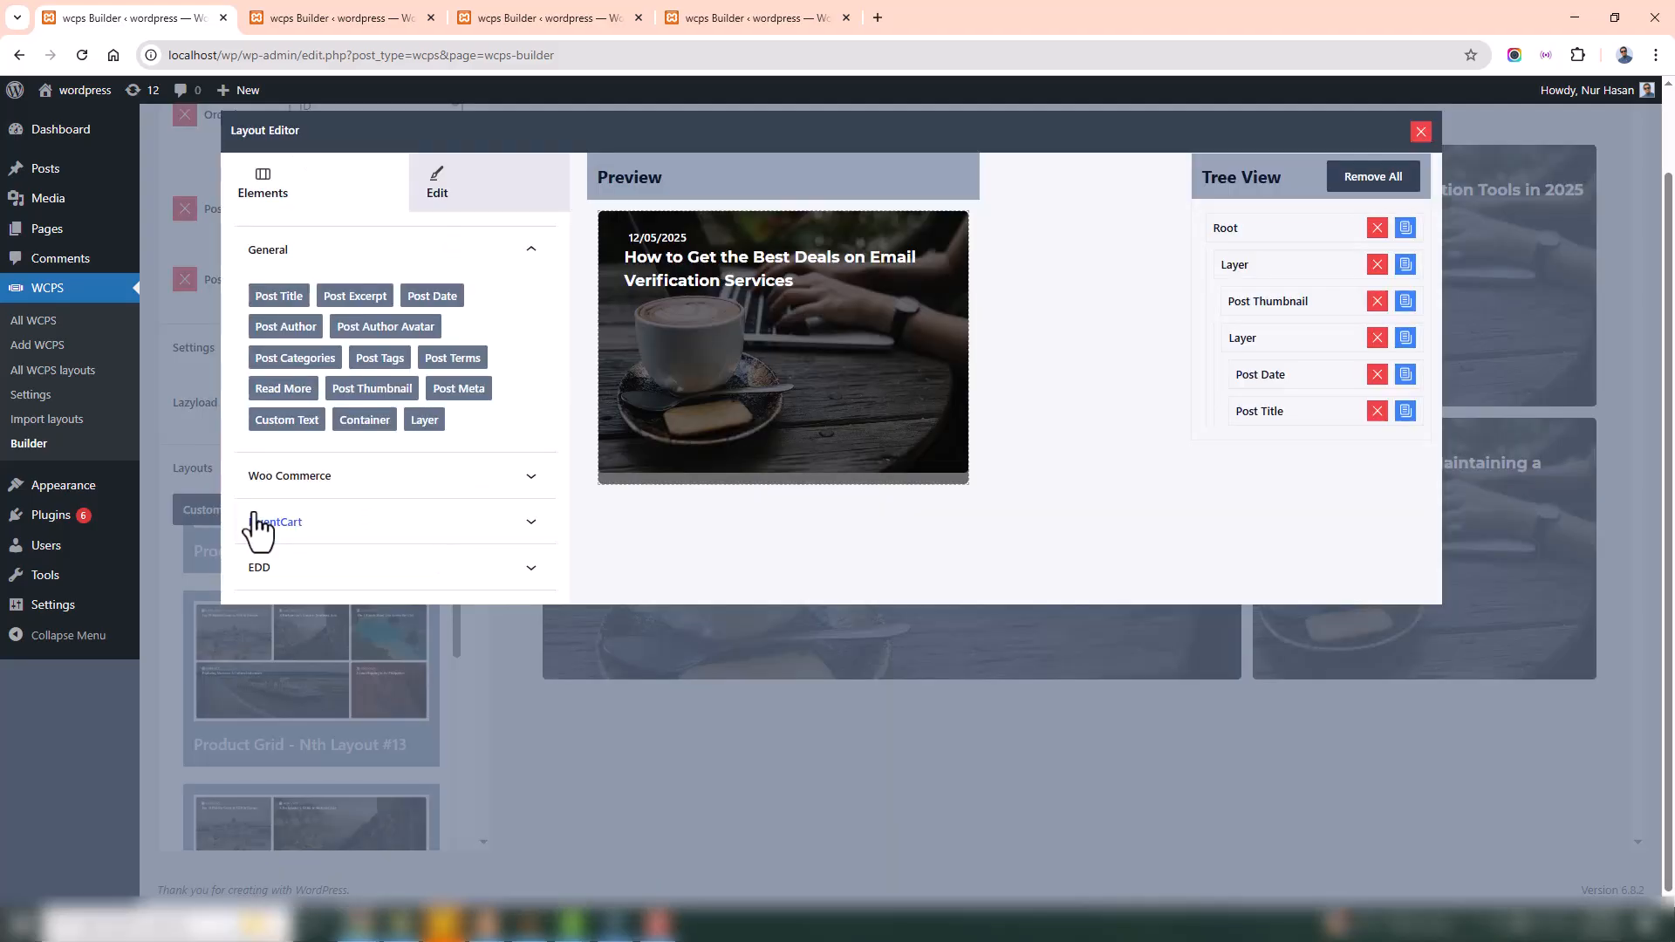
mouse_move(279, 296)
mouse_down()
mouse_move(767, 313)
mouse_move(721, 332)
mouse_move(286, 296)
mouse_up()
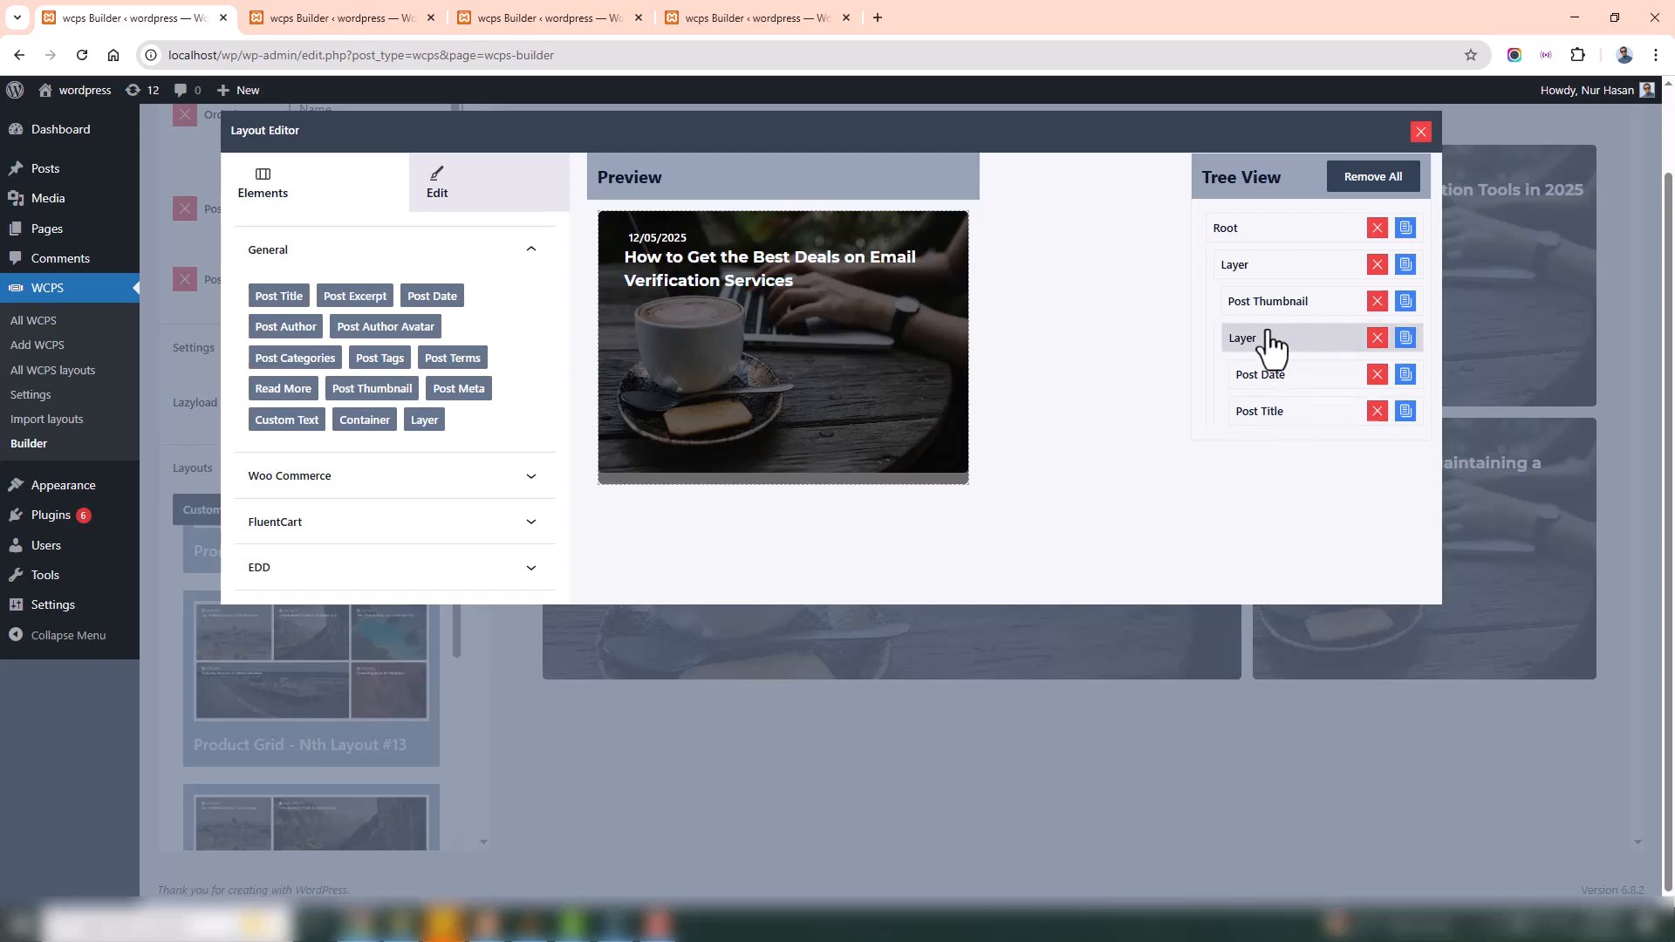
click(1276, 418)
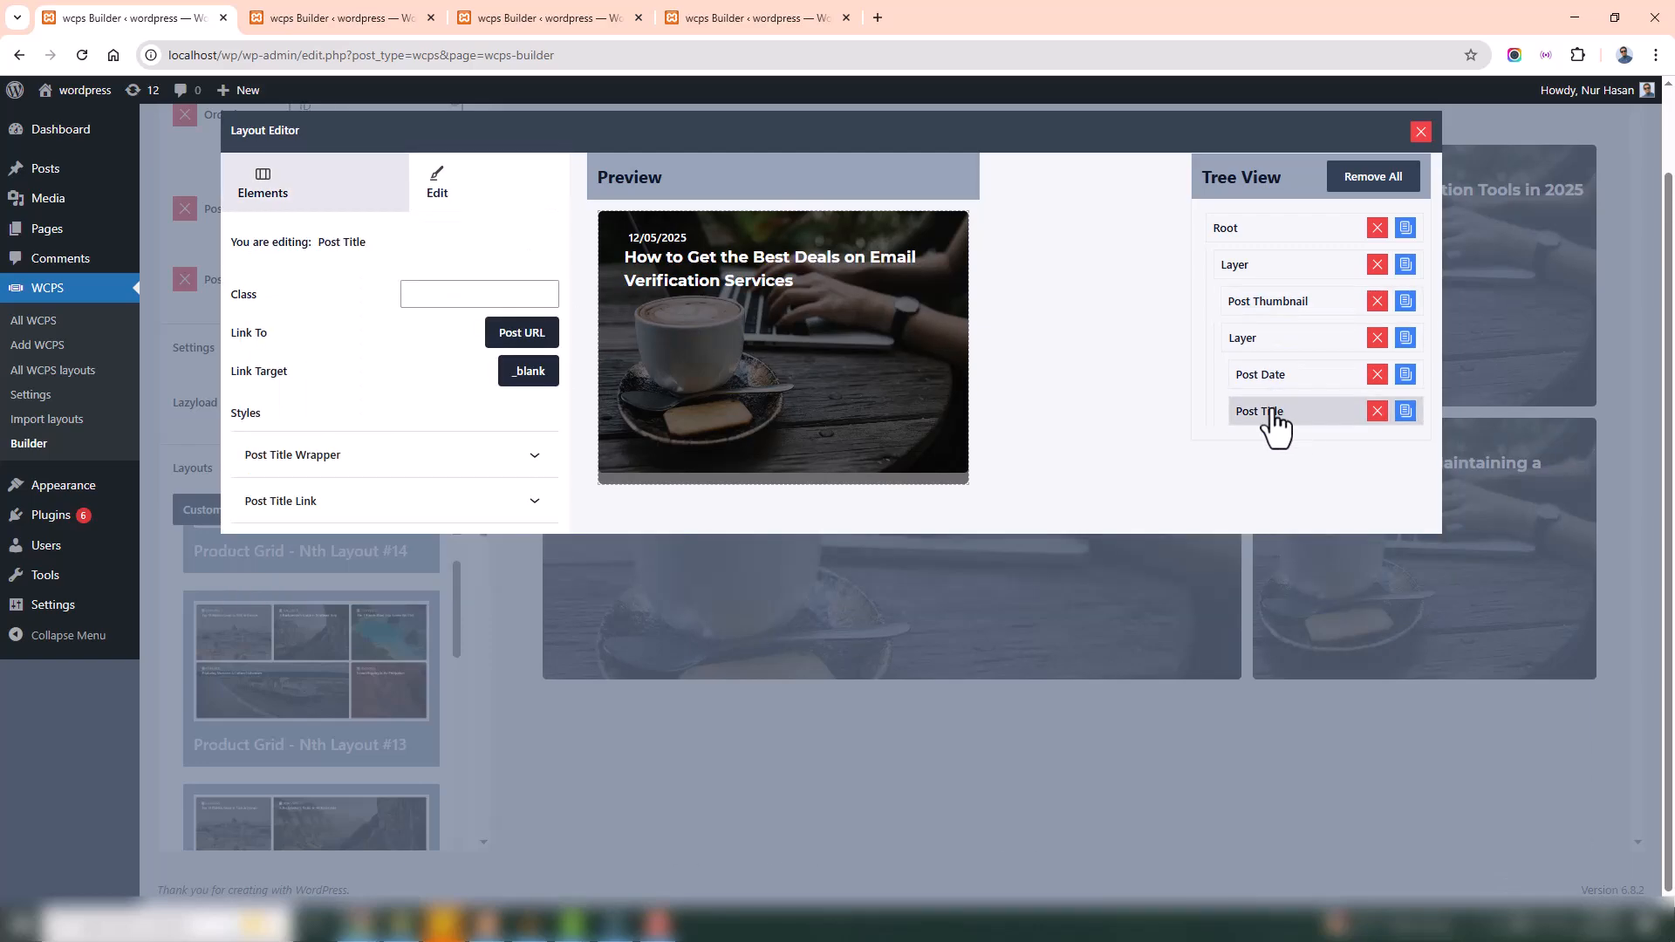
click(321, 505)
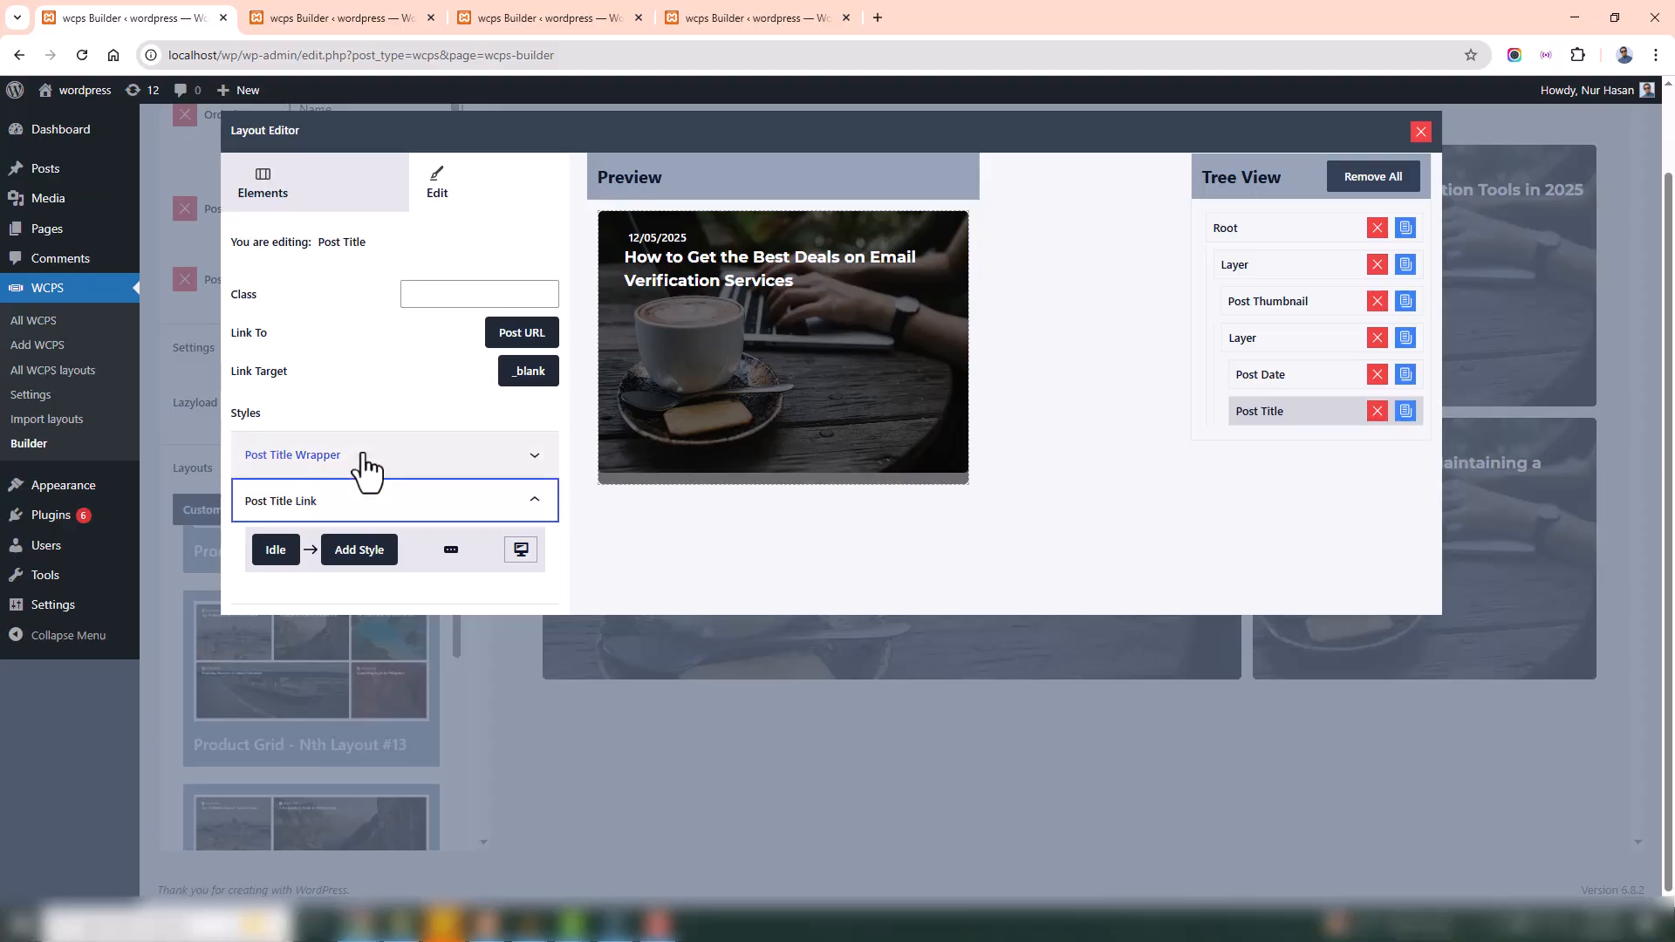
click(367, 454)
click(380, 443)
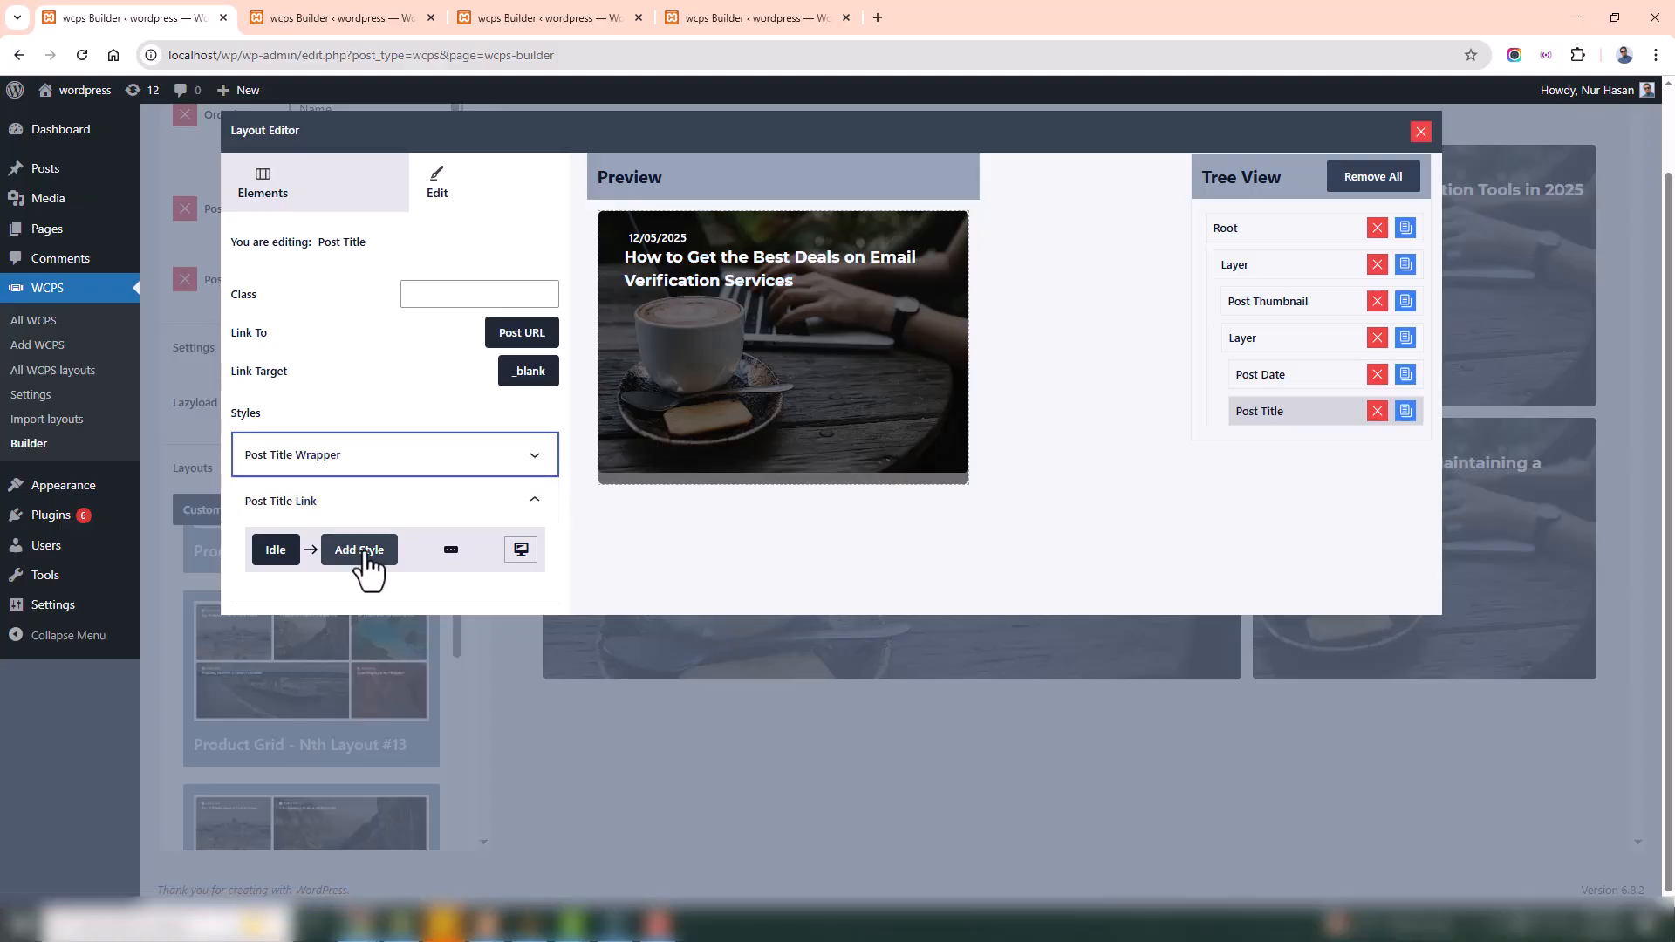
Look through the style properties and element states offered for the Post Title link
click(366, 563)
scroll(443, 715, down, 2)
scroll(445, 718, down, 4)
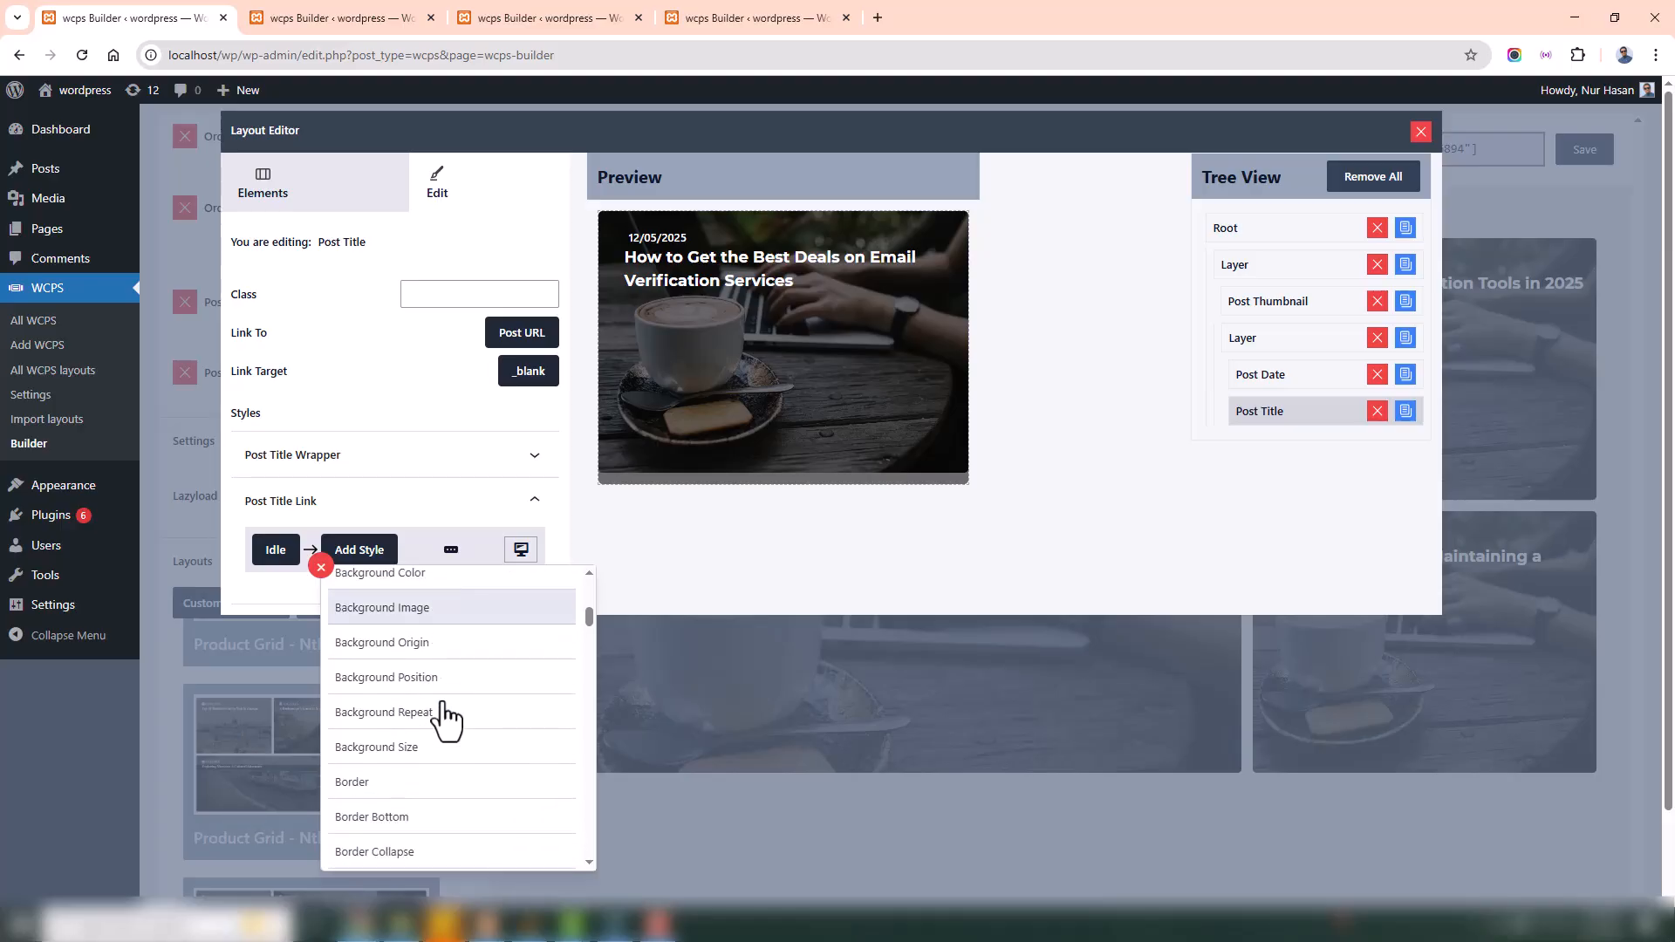
scroll(376, 776, down, 3)
click(375, 563)
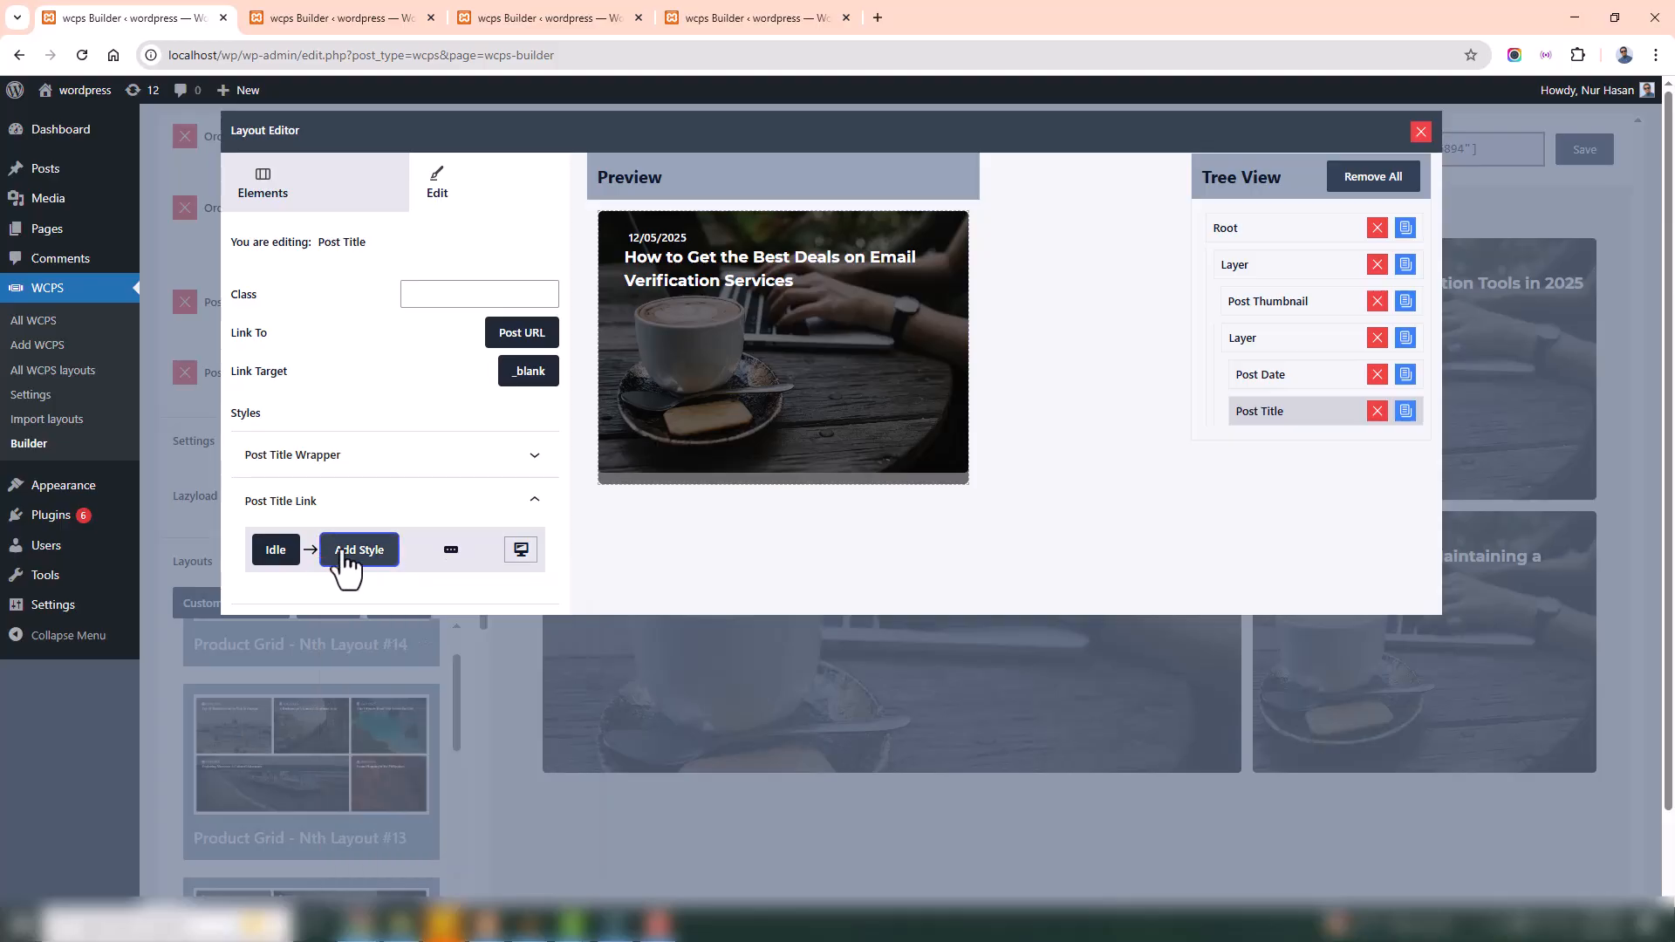
click(275, 551)
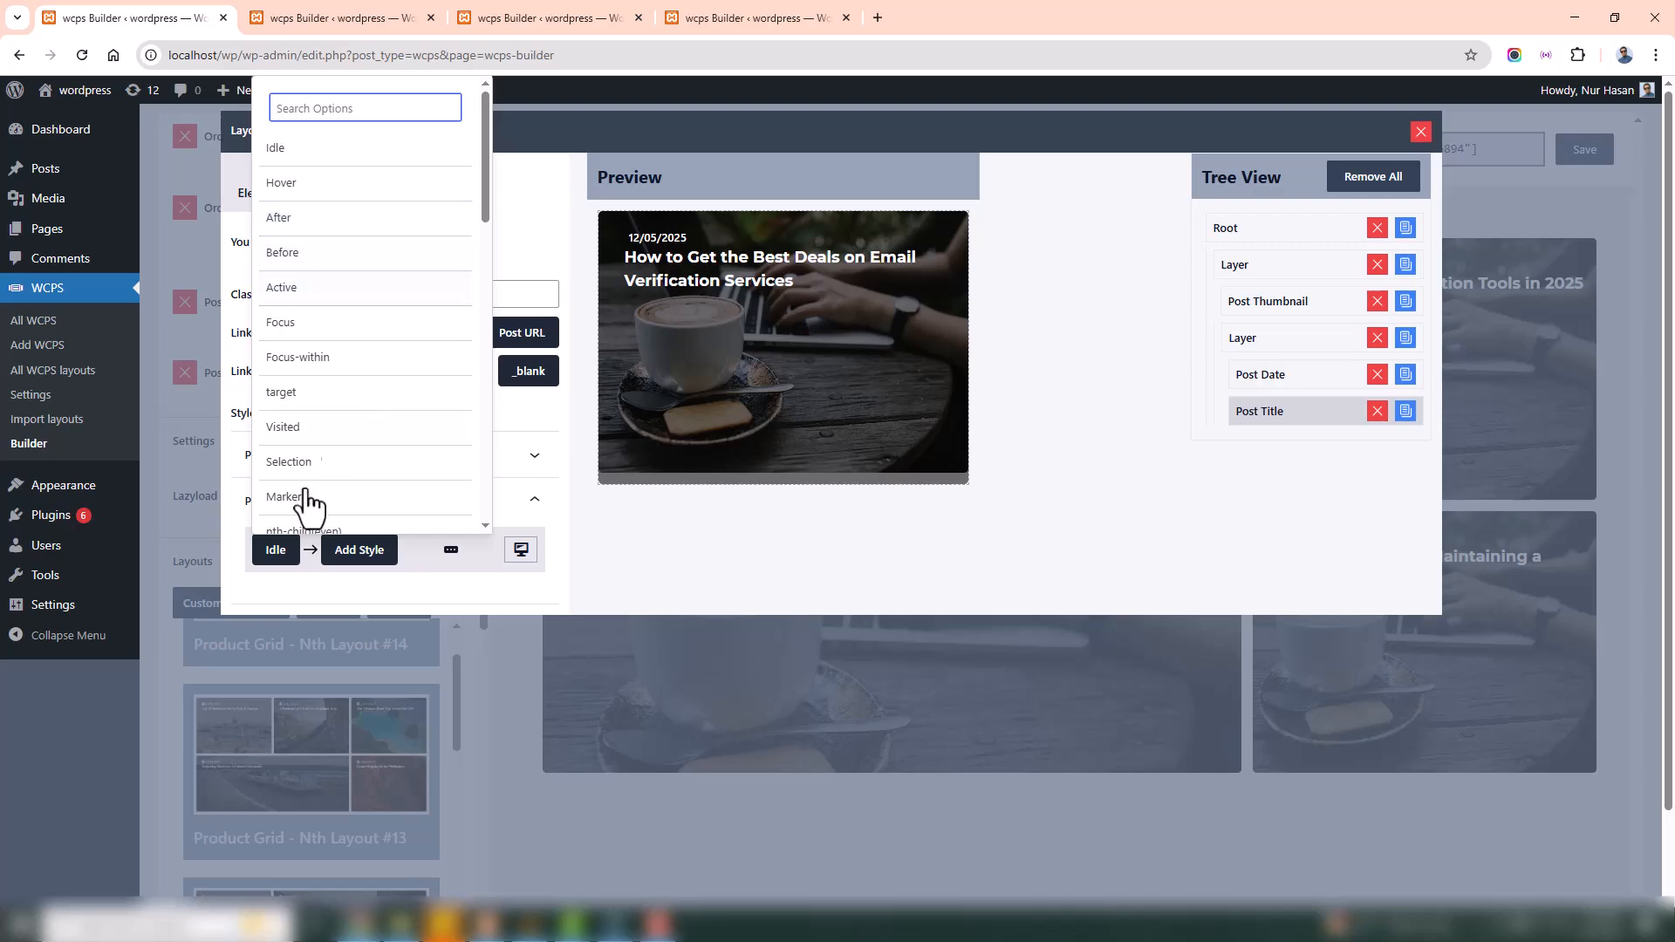
click(279, 559)
Try the text colors #A084CF, #774360 and #9DD6DF on the Post Title wrapper
click(349, 455)
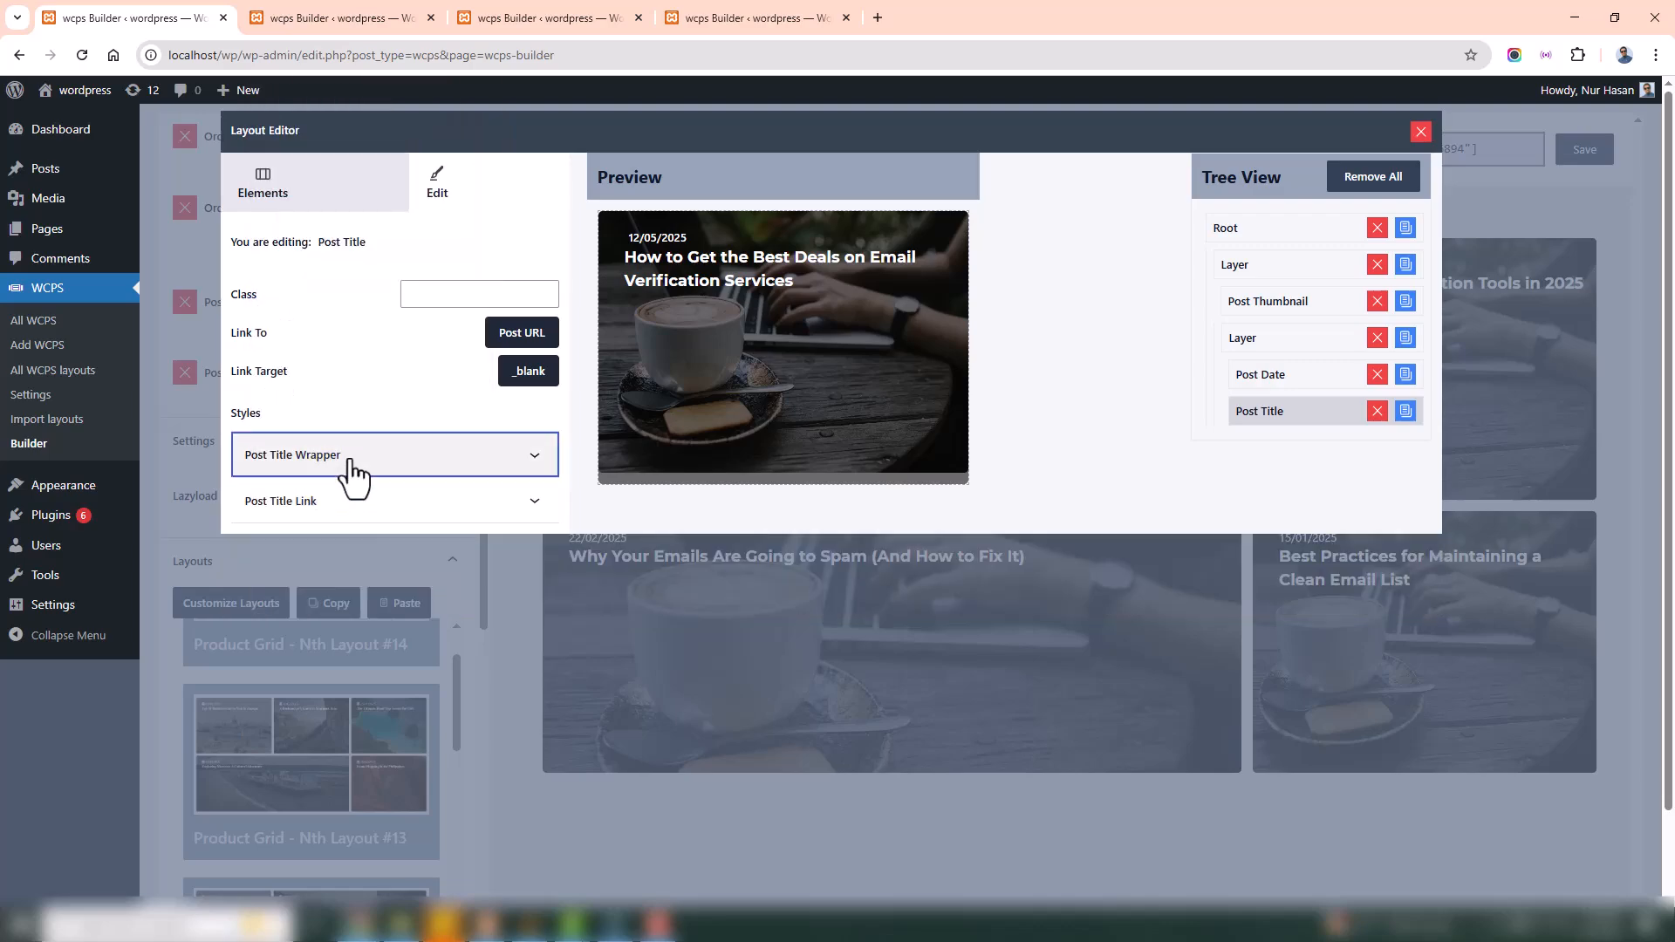
scroll(349, 646, down, 1)
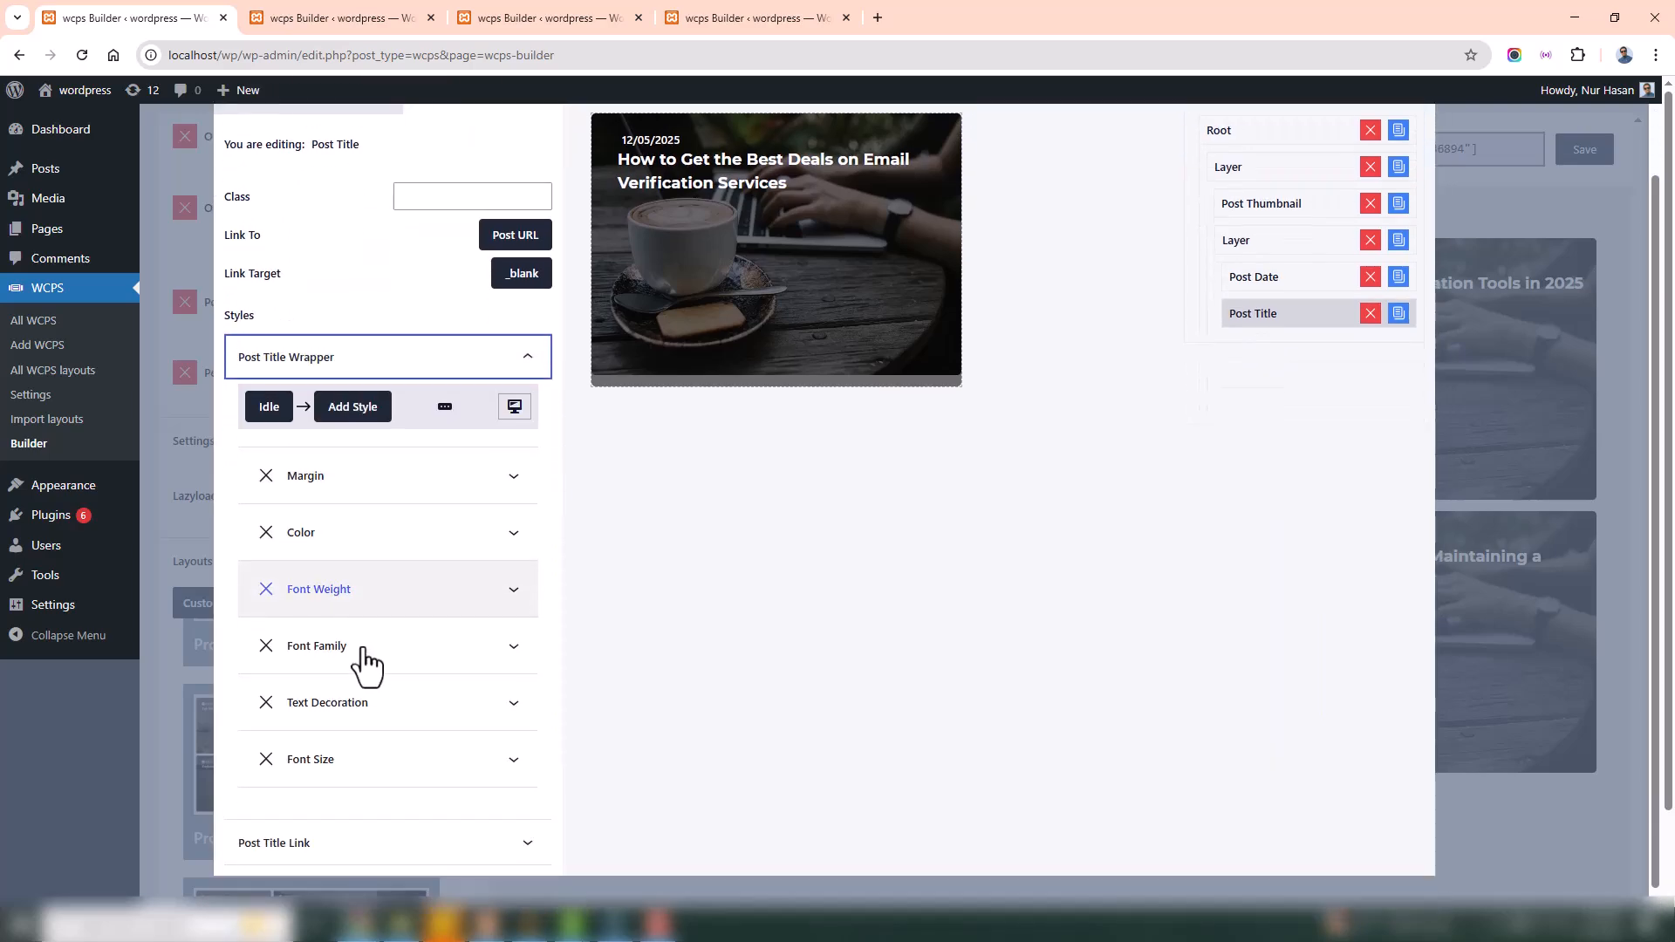
click(336, 541)
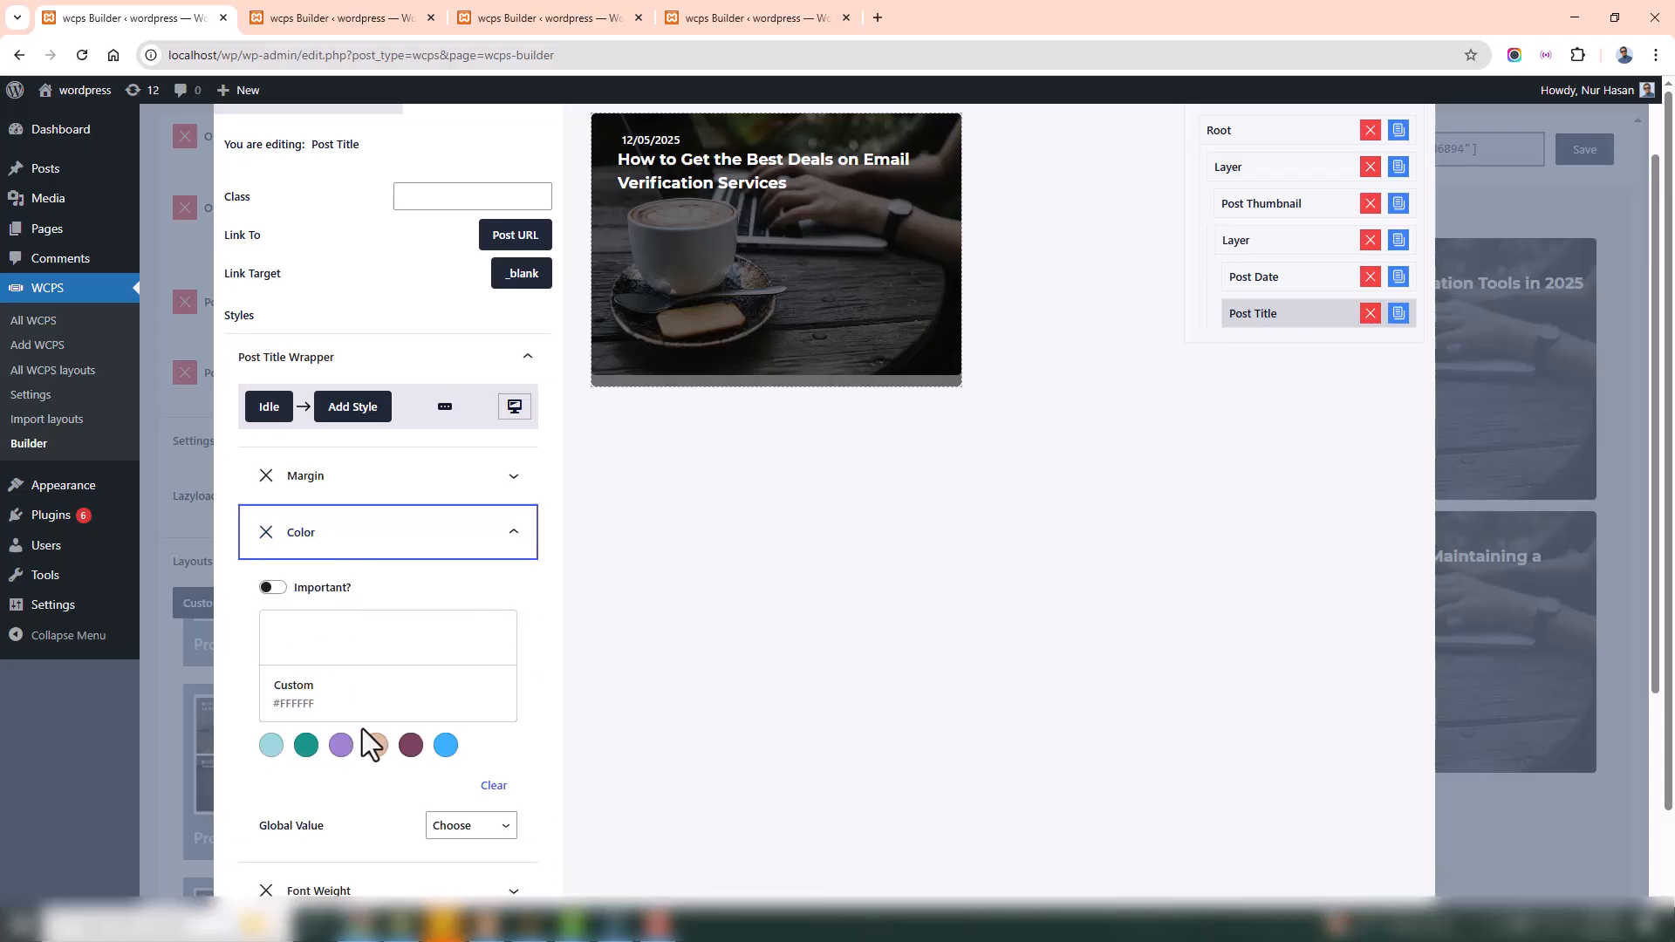
click(341, 745)
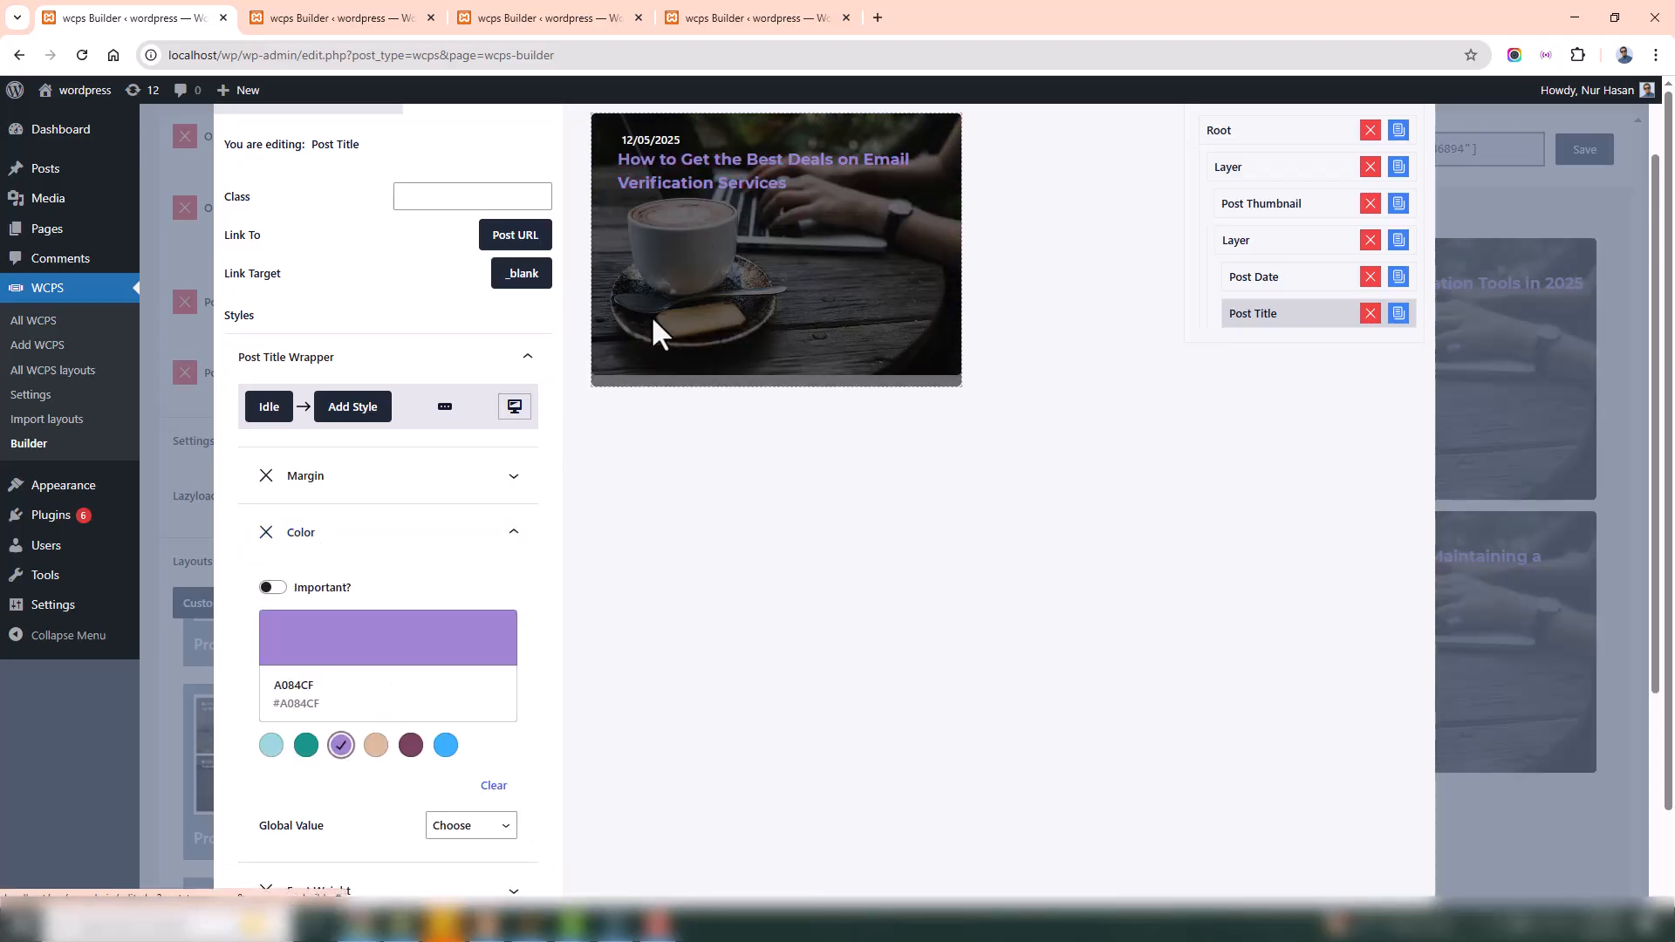
click(411, 745)
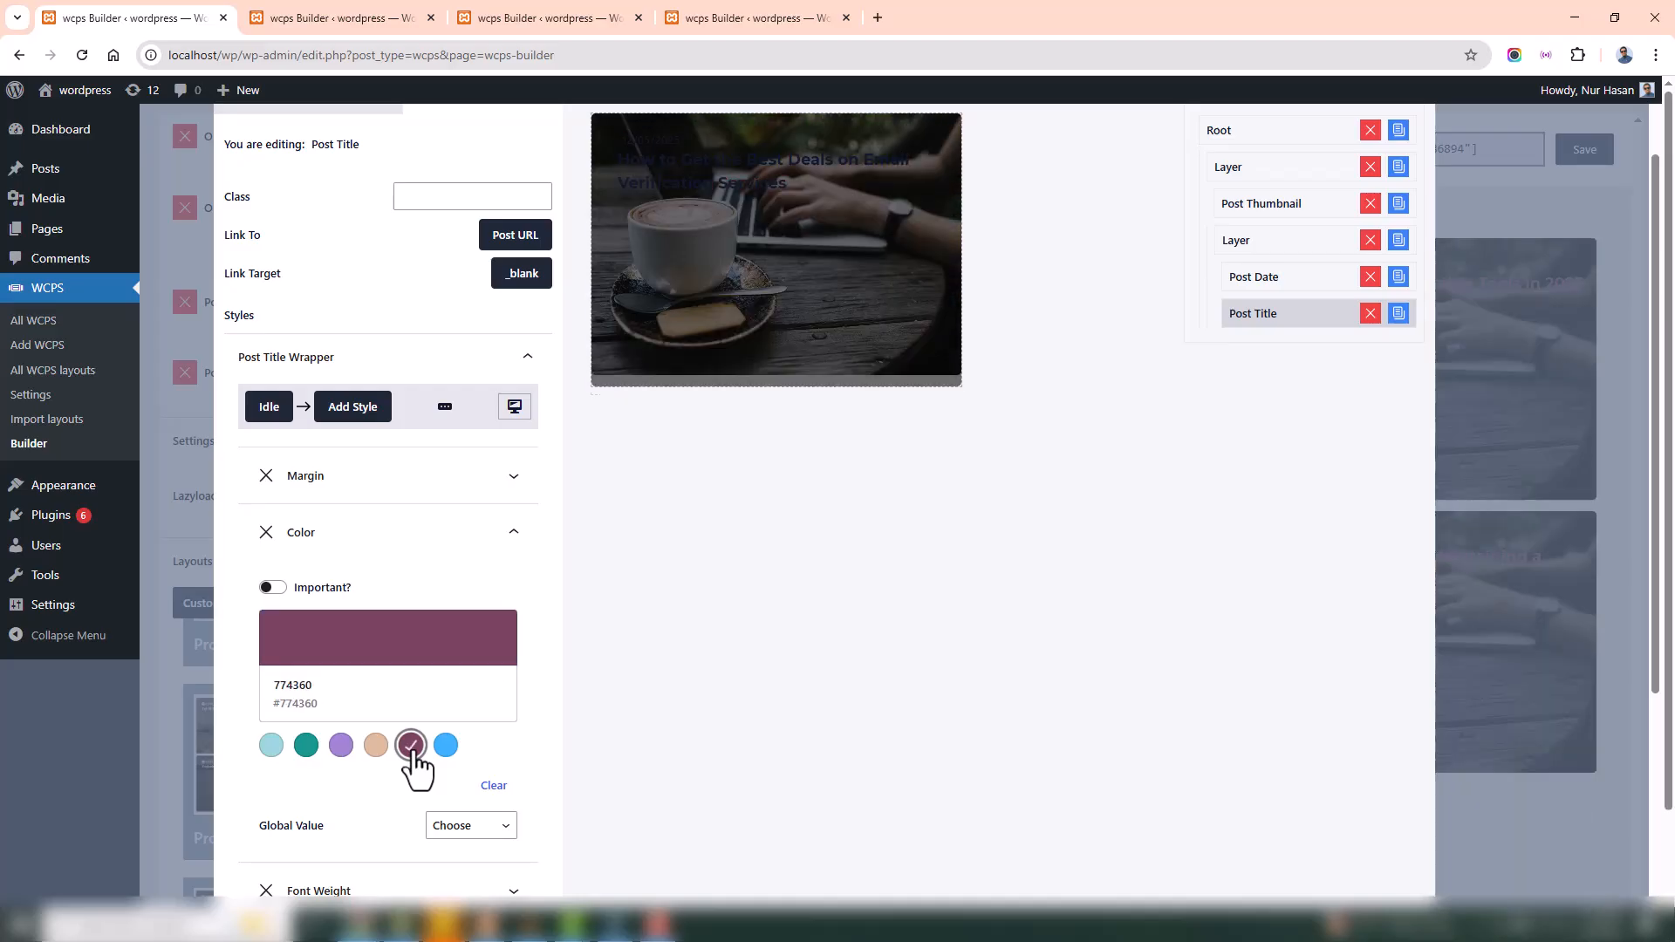
click(271, 745)
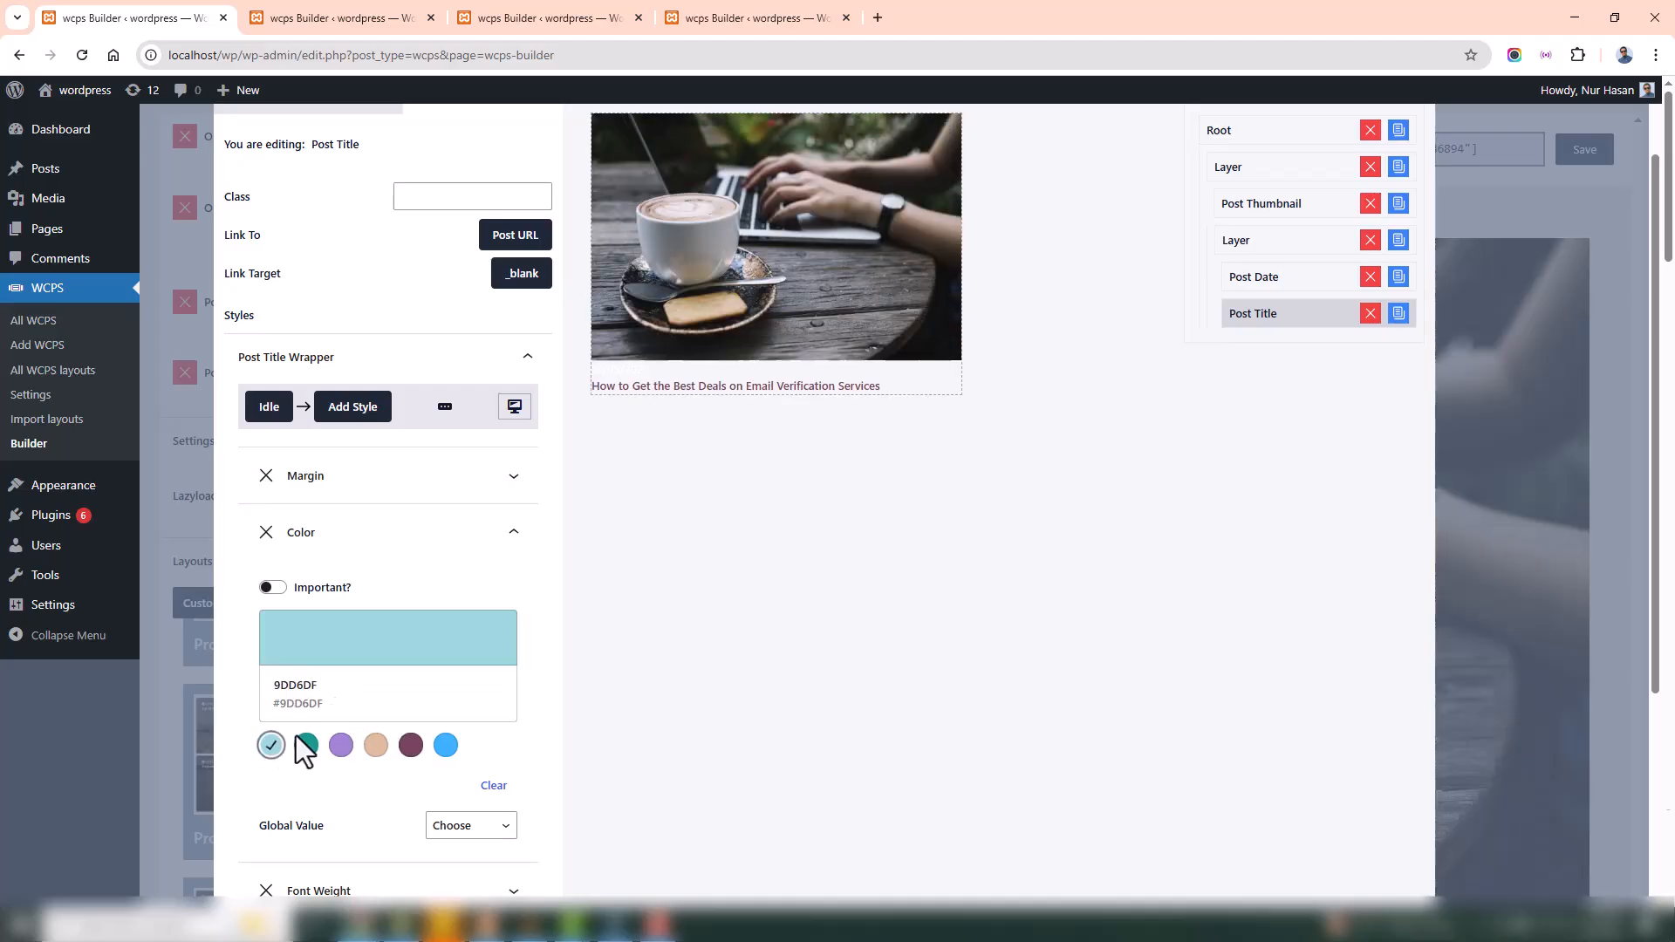
click(325, 541)
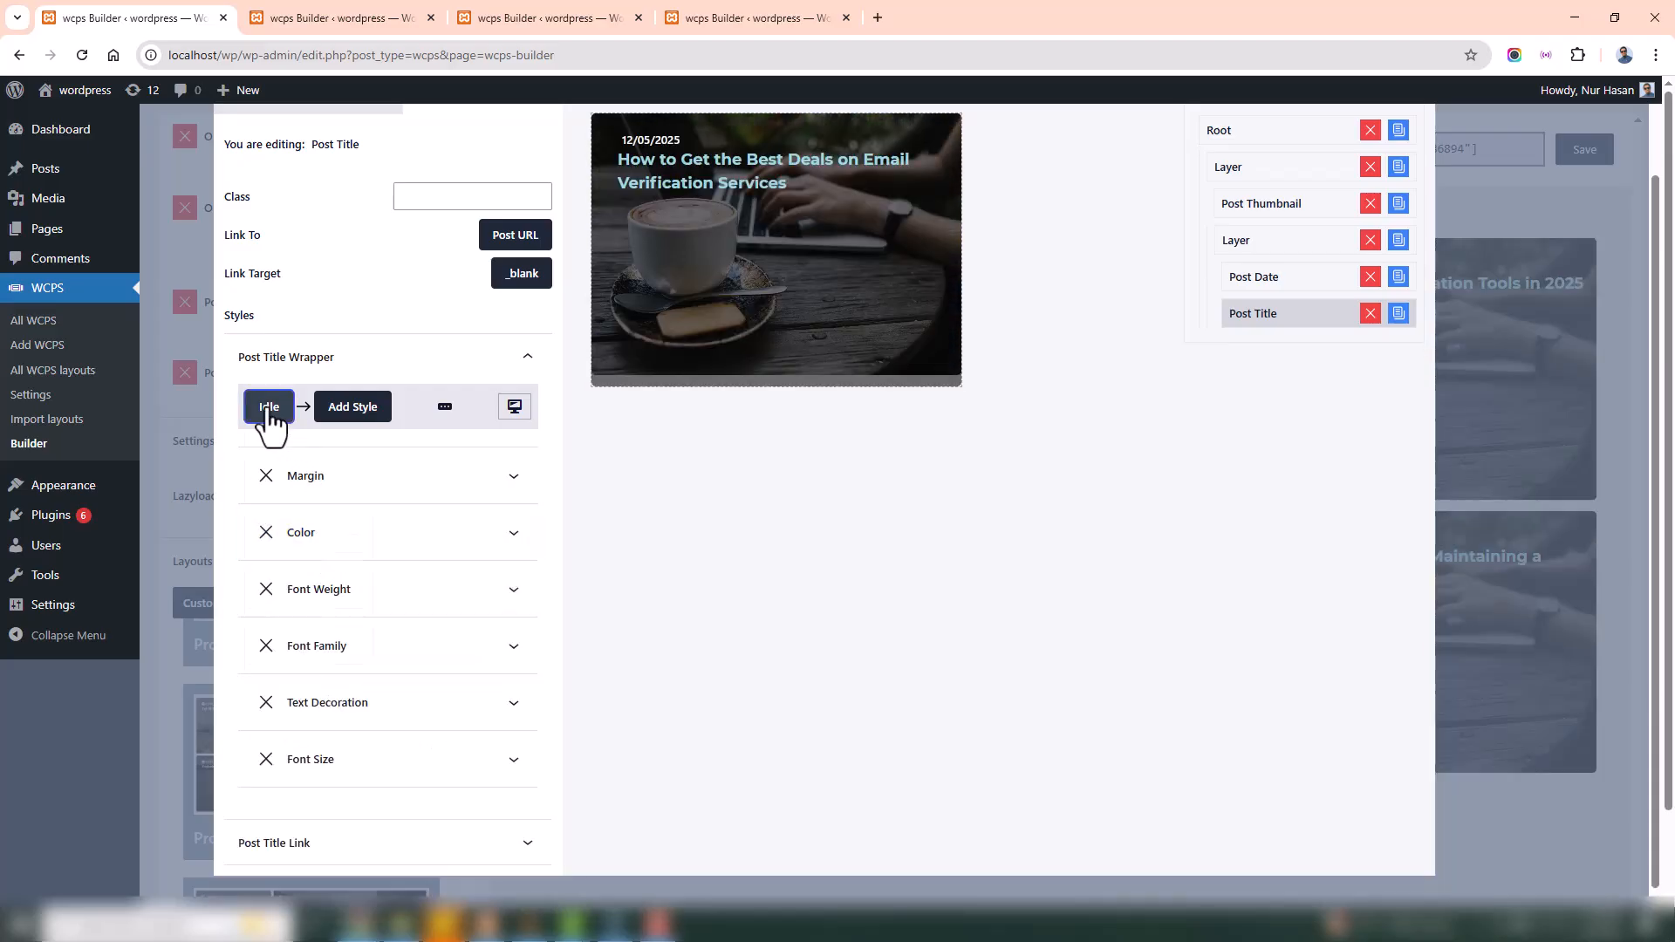
Look at the element states offered for the Post Title wrapper and collapse its styles
click(270, 410)
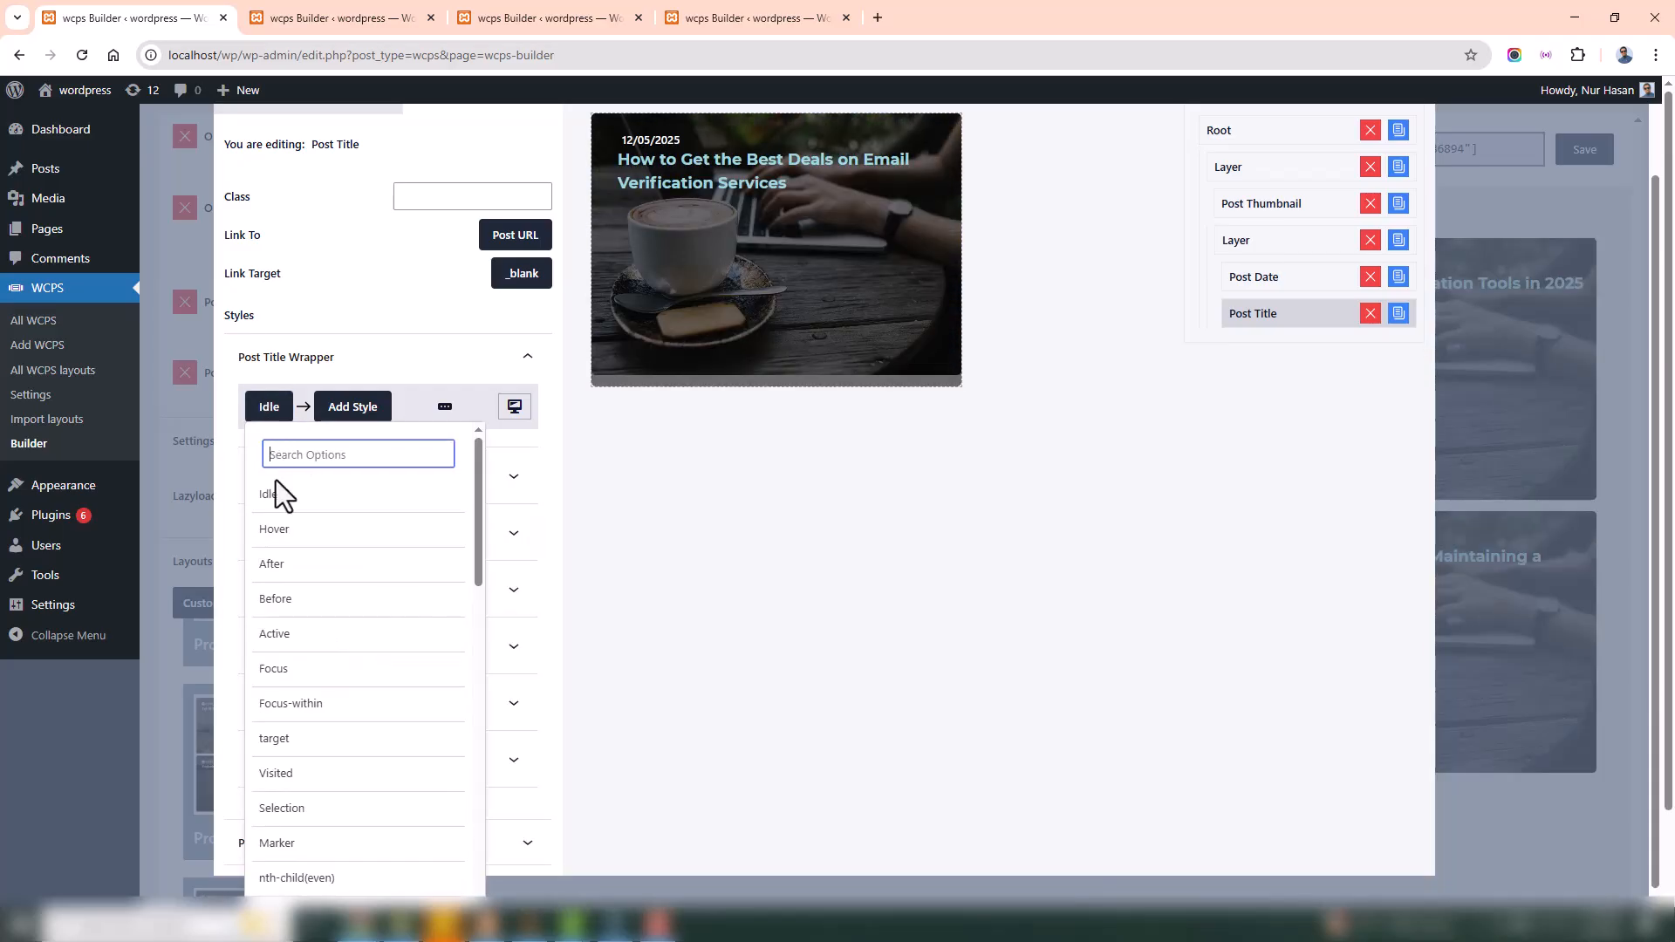
click(272, 411)
click(316, 361)
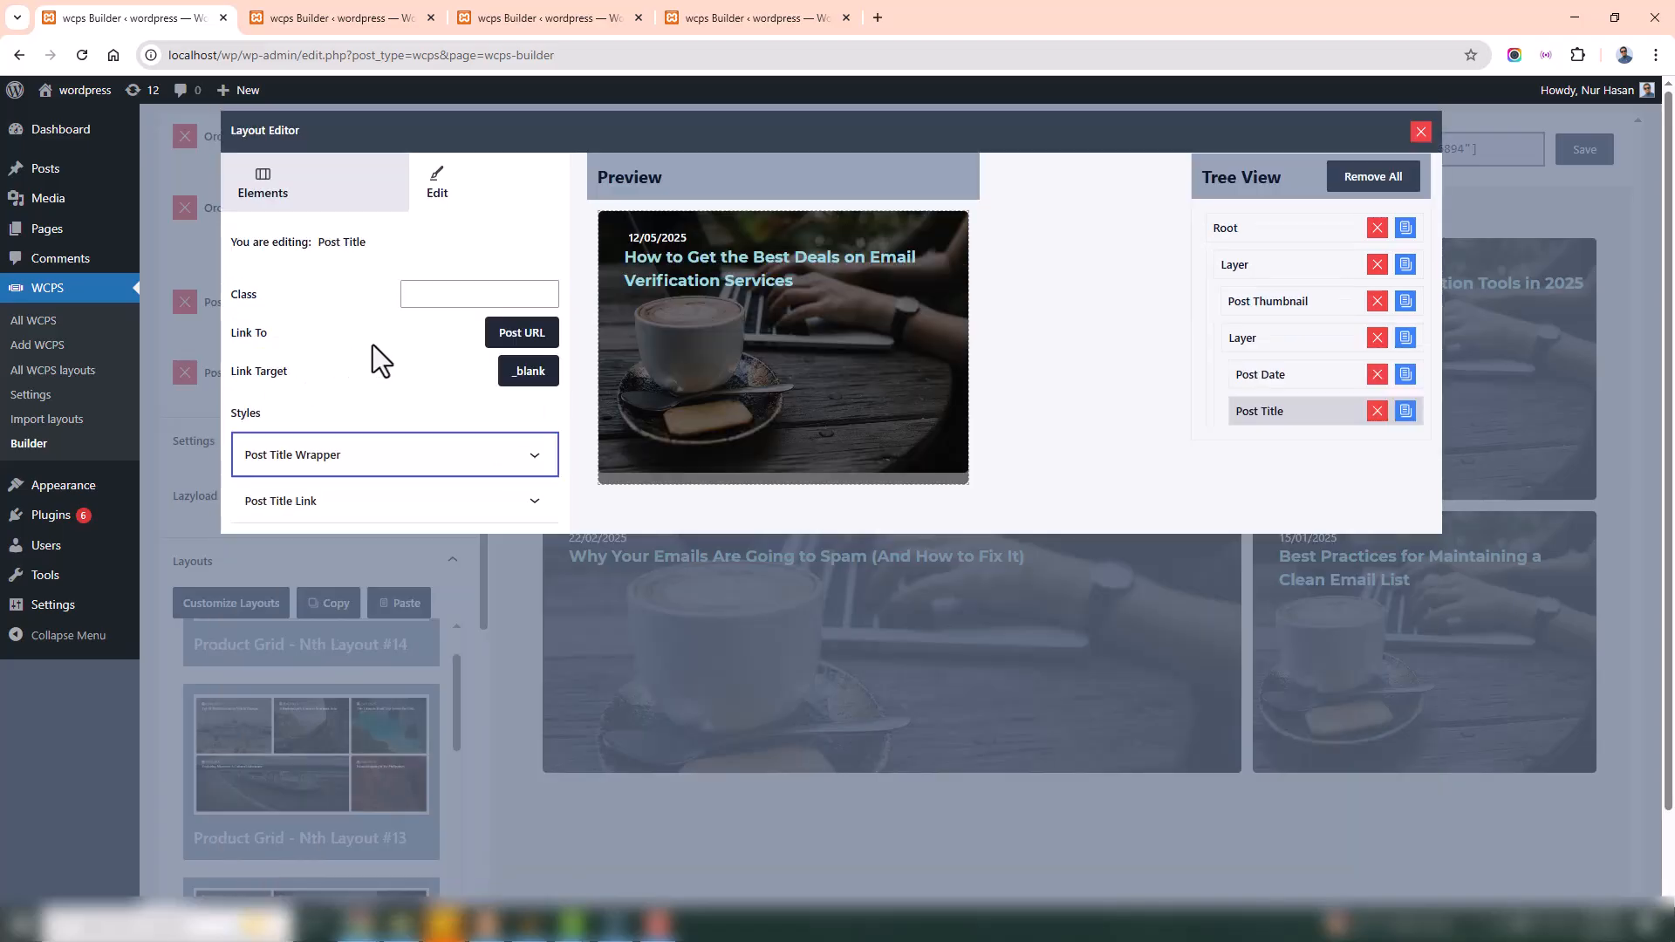
Look at the options of the Post Date, the inner Layer and the Post Thumbnail, including link targets, and close the layout editor
click(1287, 378)
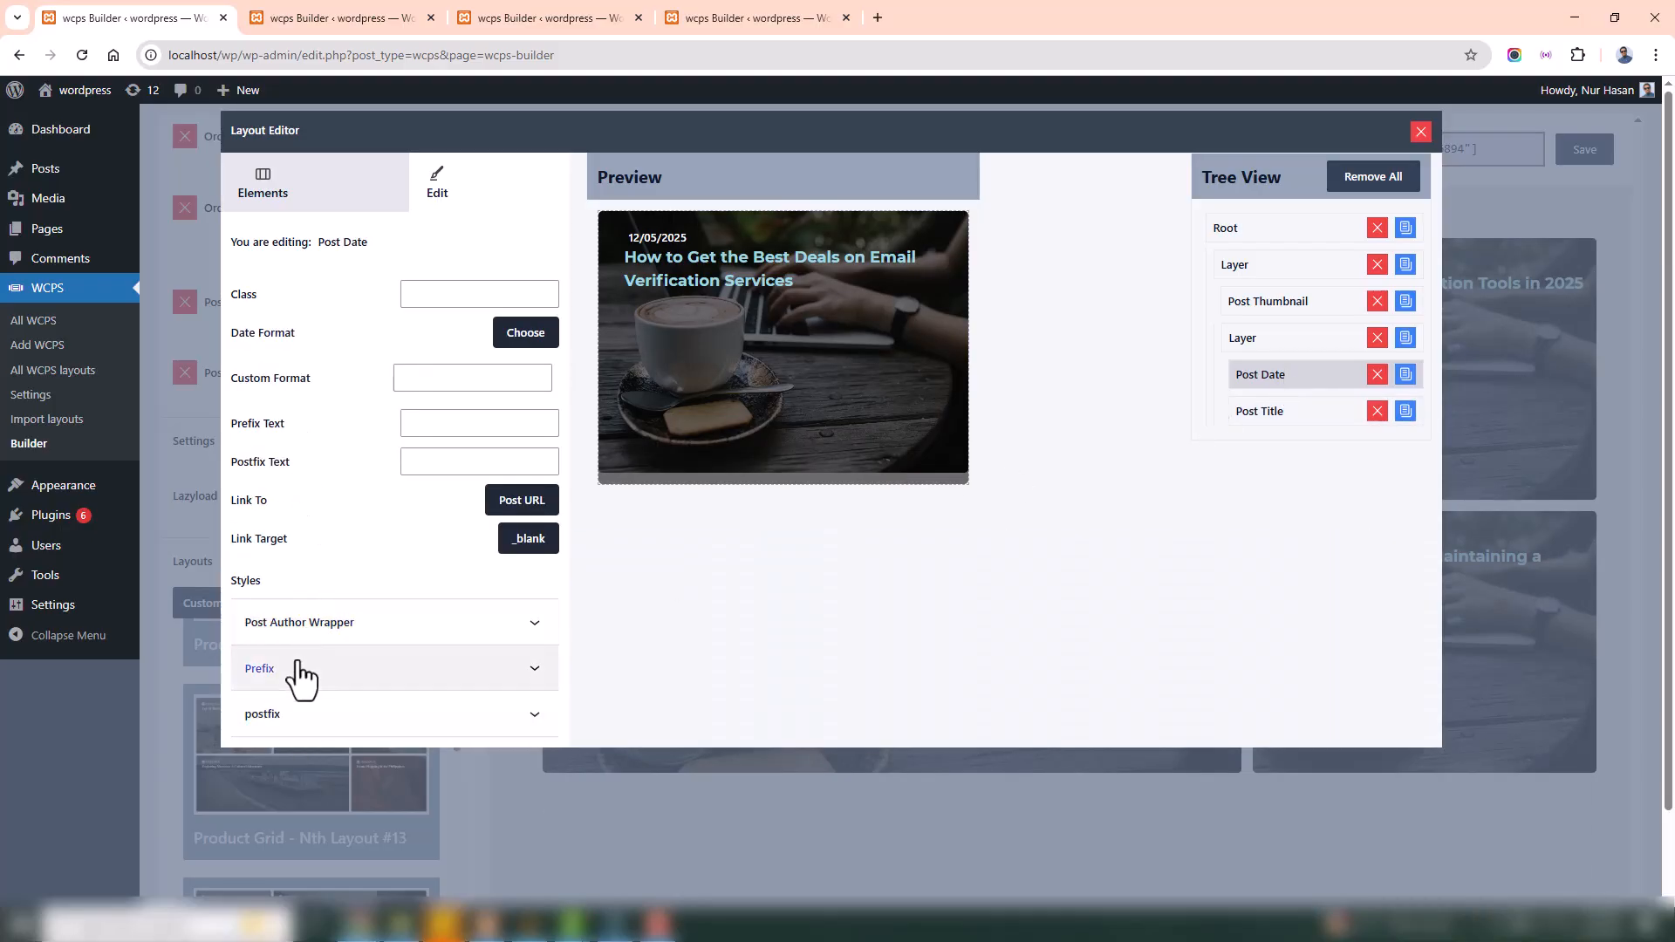
click(1268, 345)
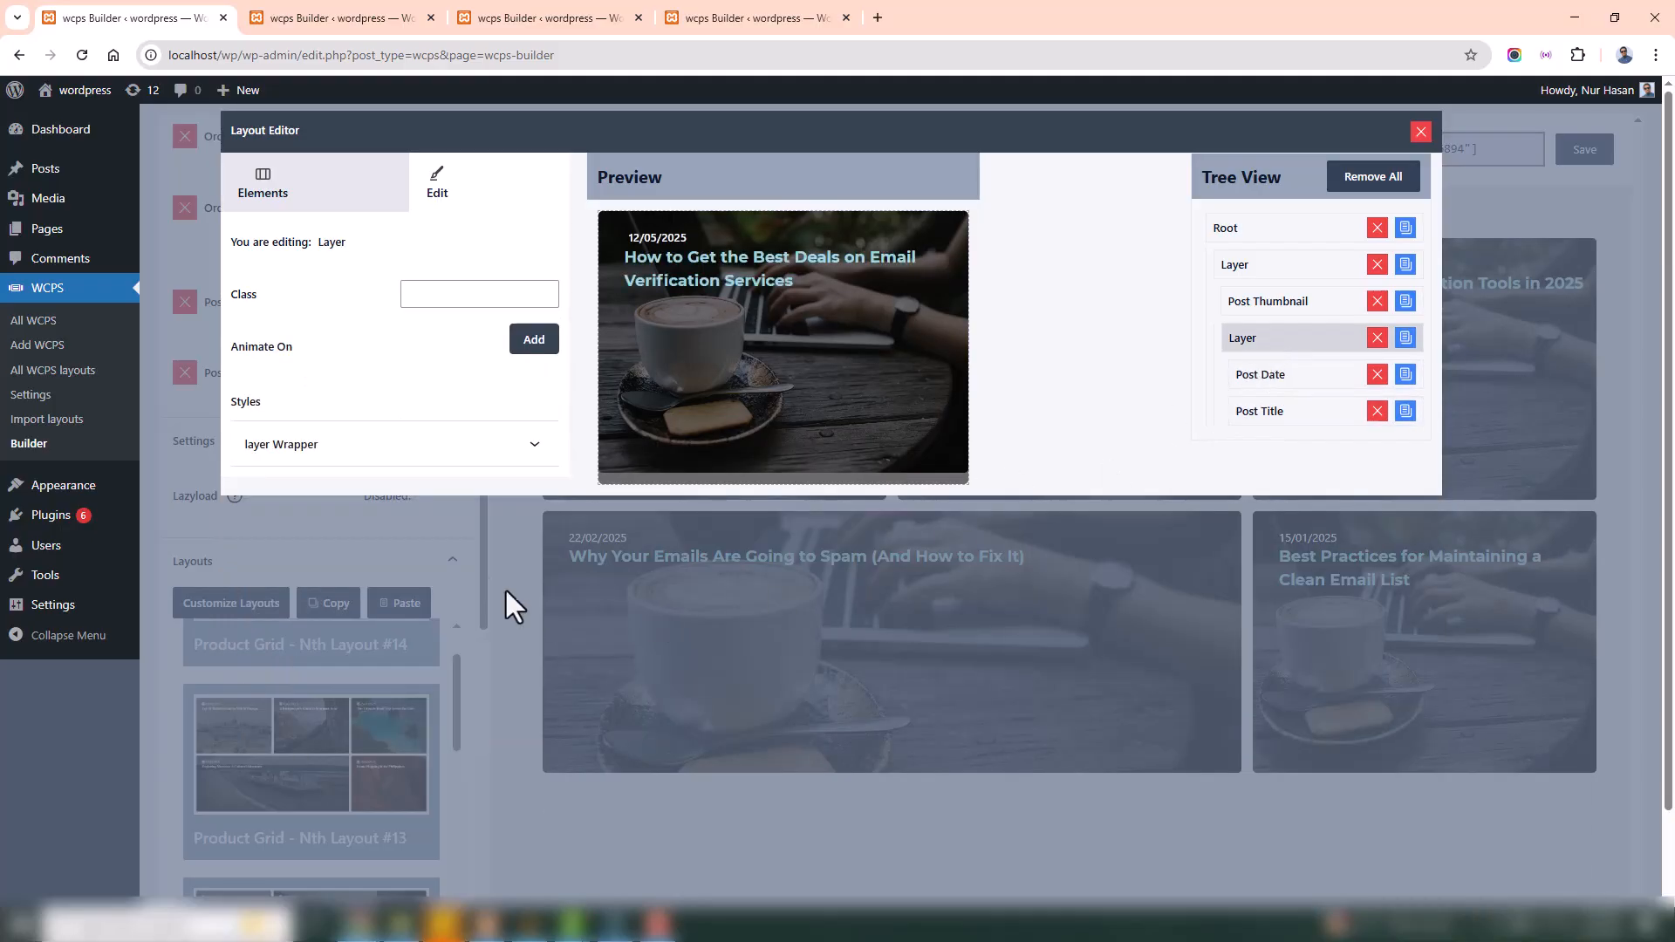
click(1283, 305)
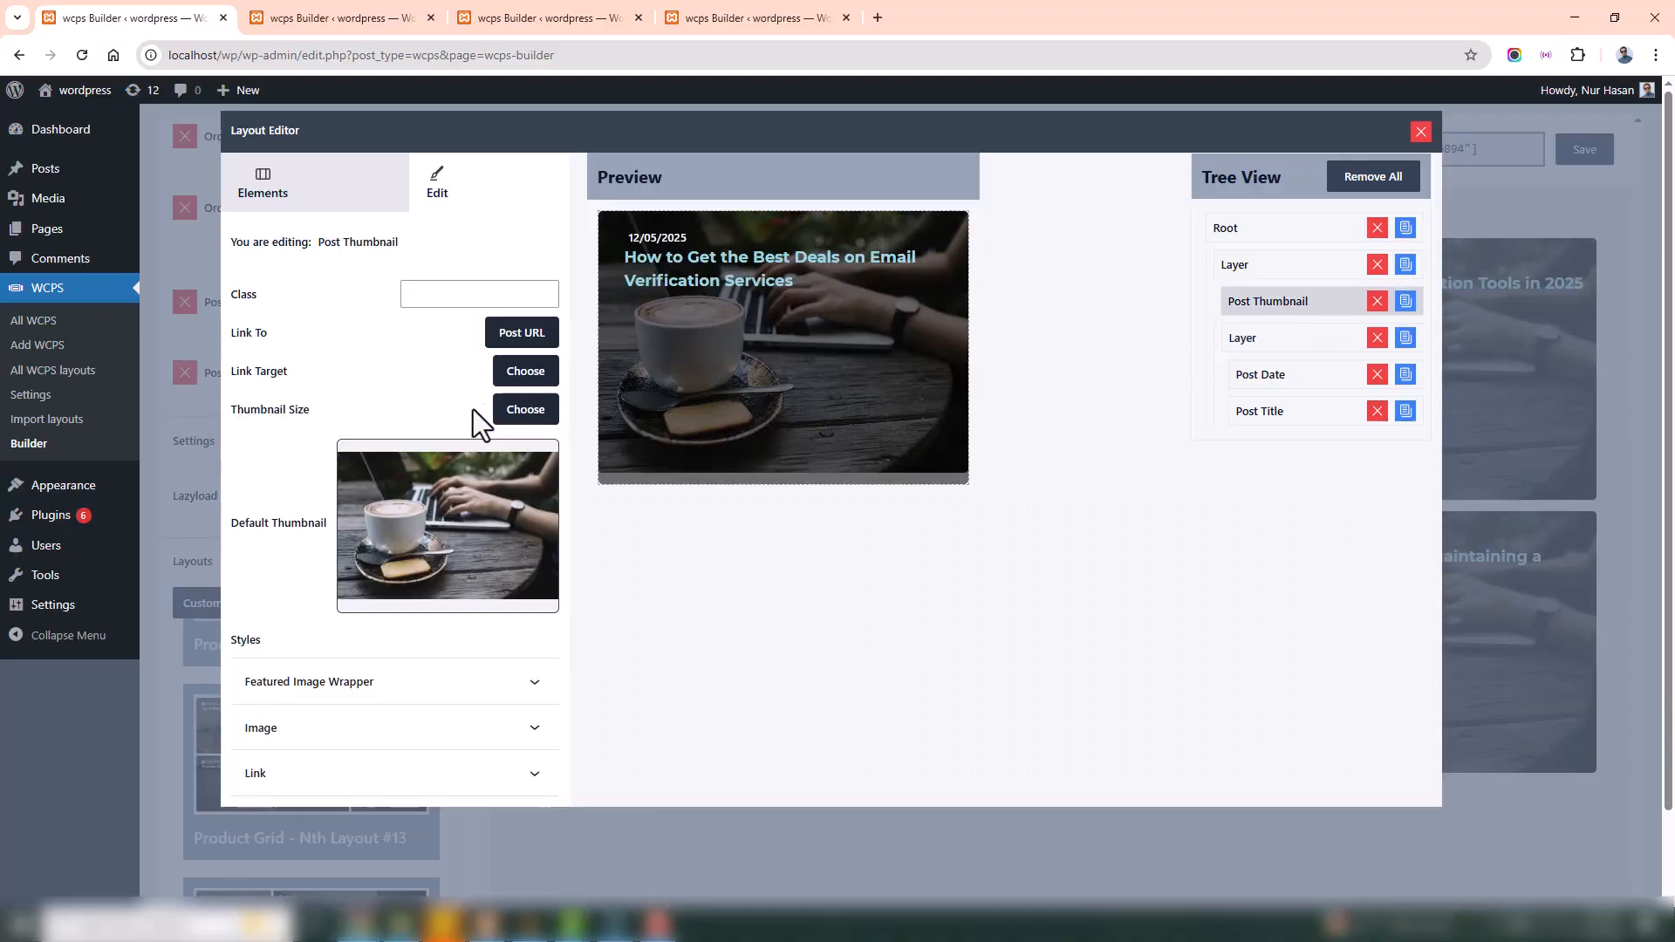
click(523, 412)
click(525, 376)
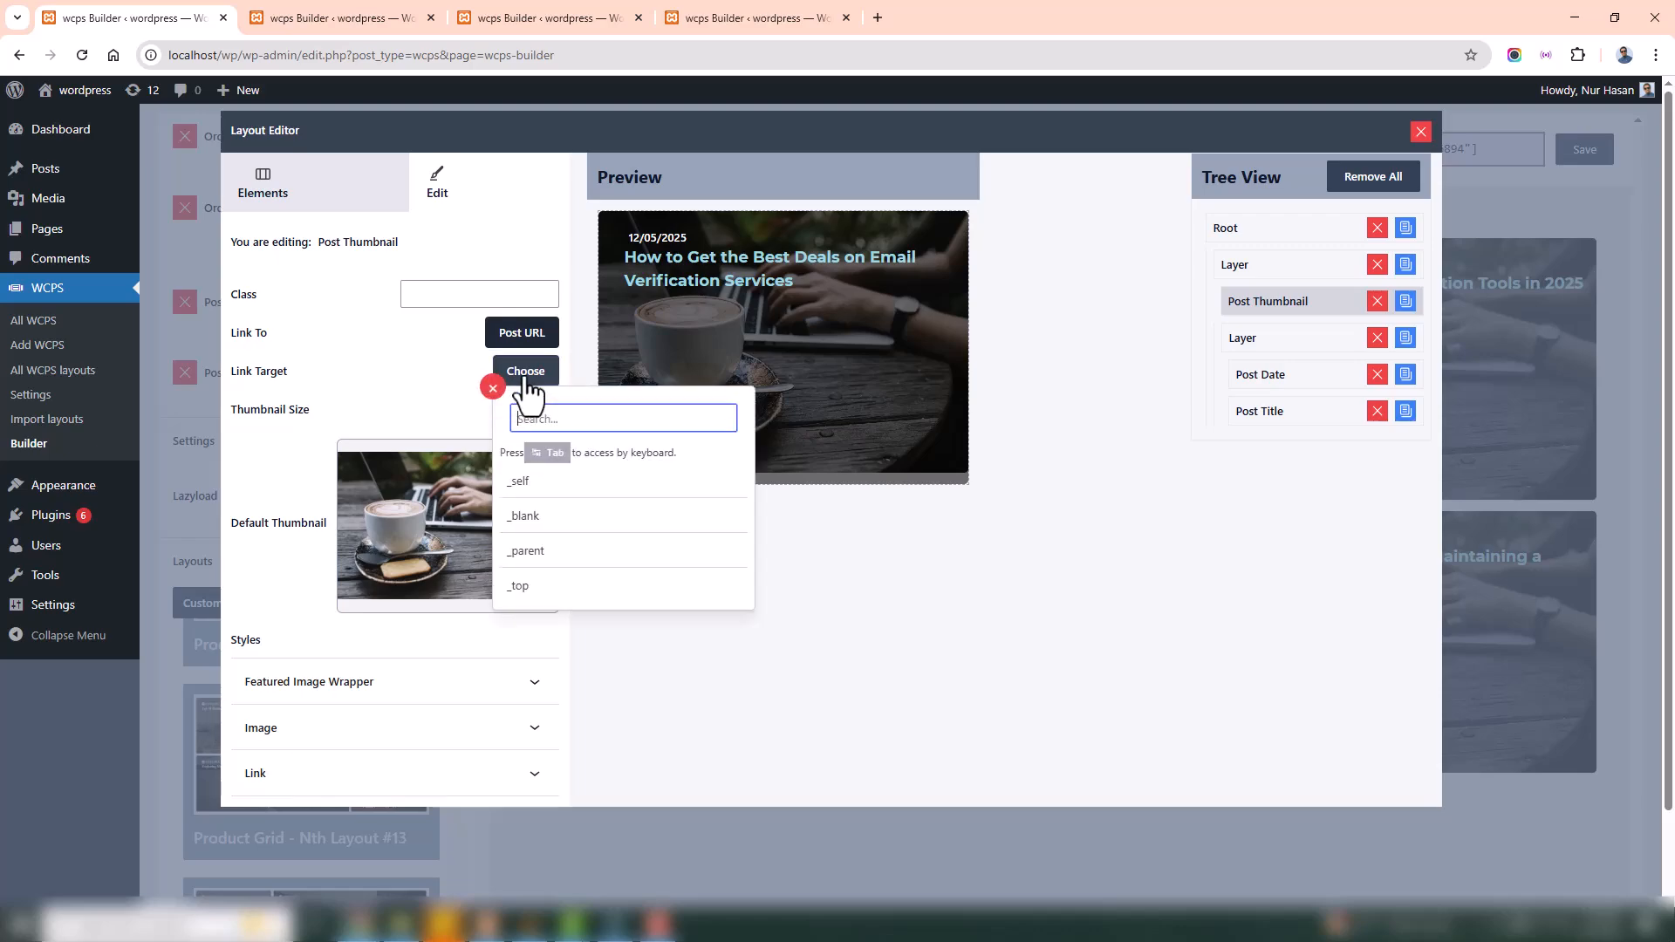
click(526, 375)
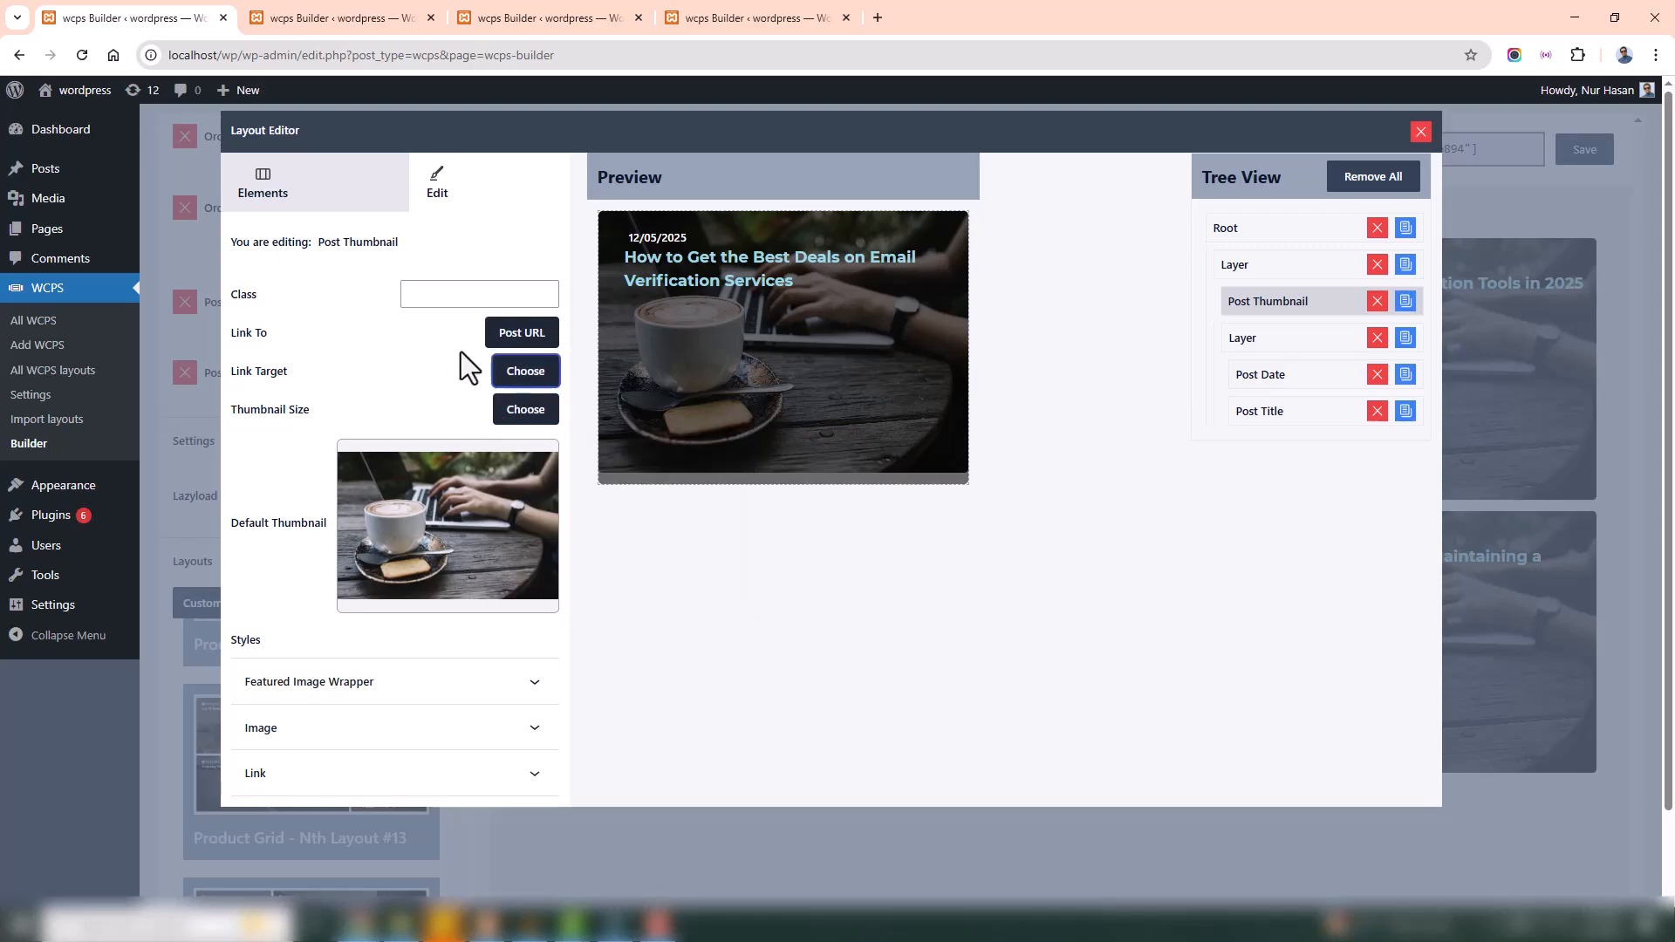
click(1421, 133)
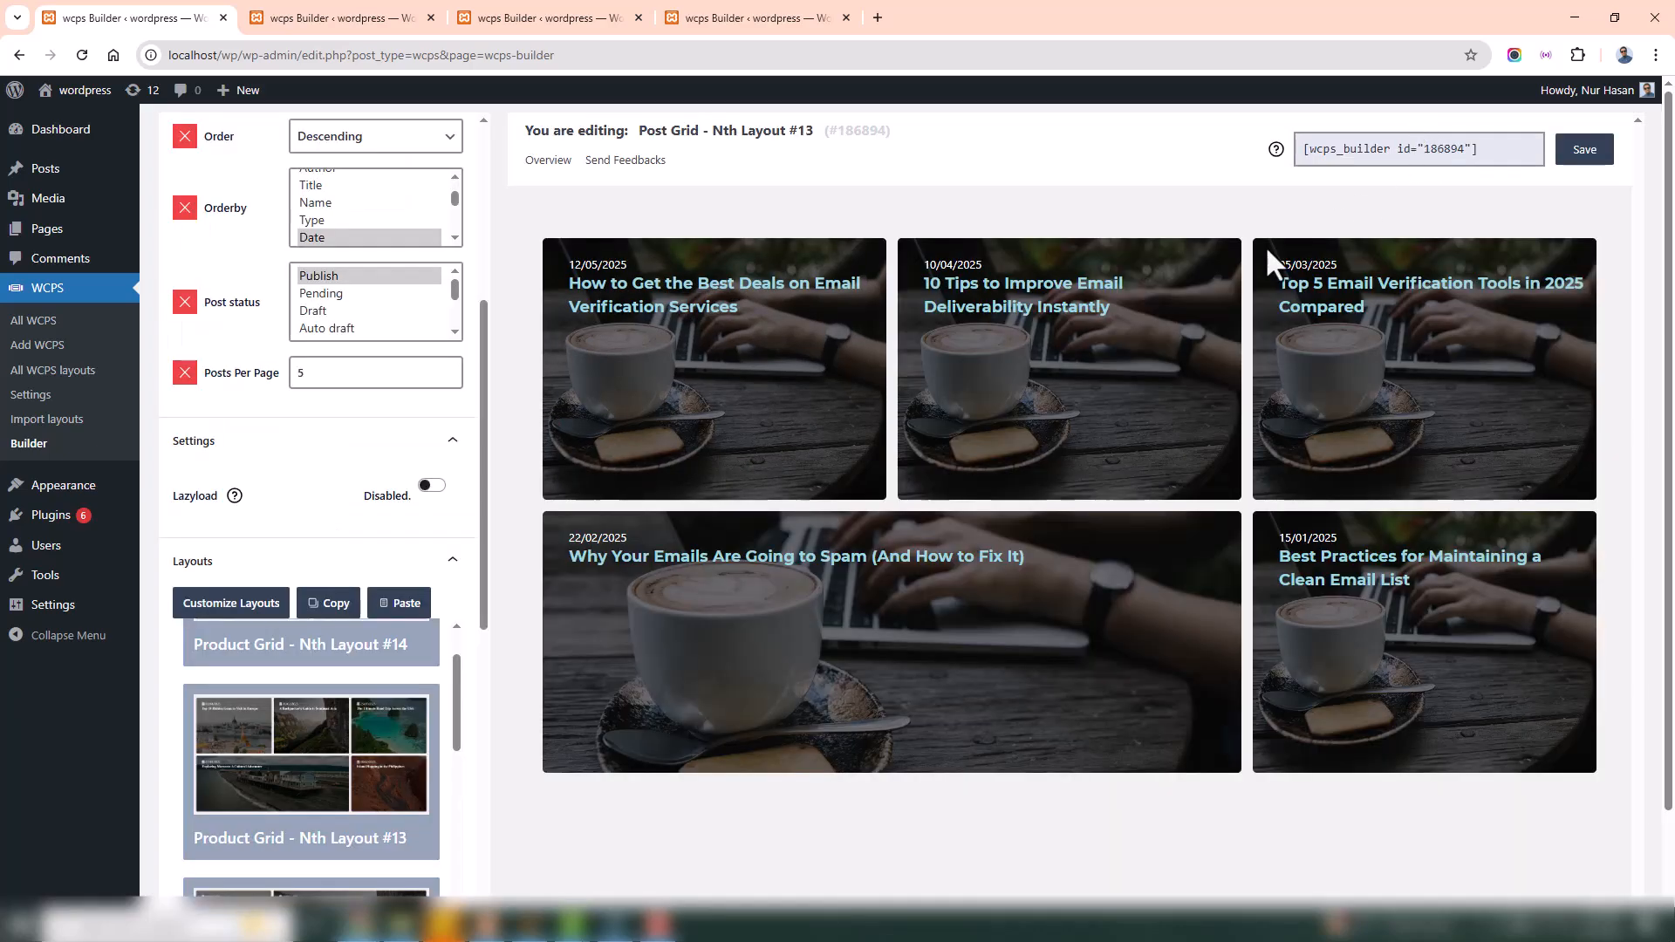
Browse the ready-made layouts in the post grid's Layouts section
click(262, 562)
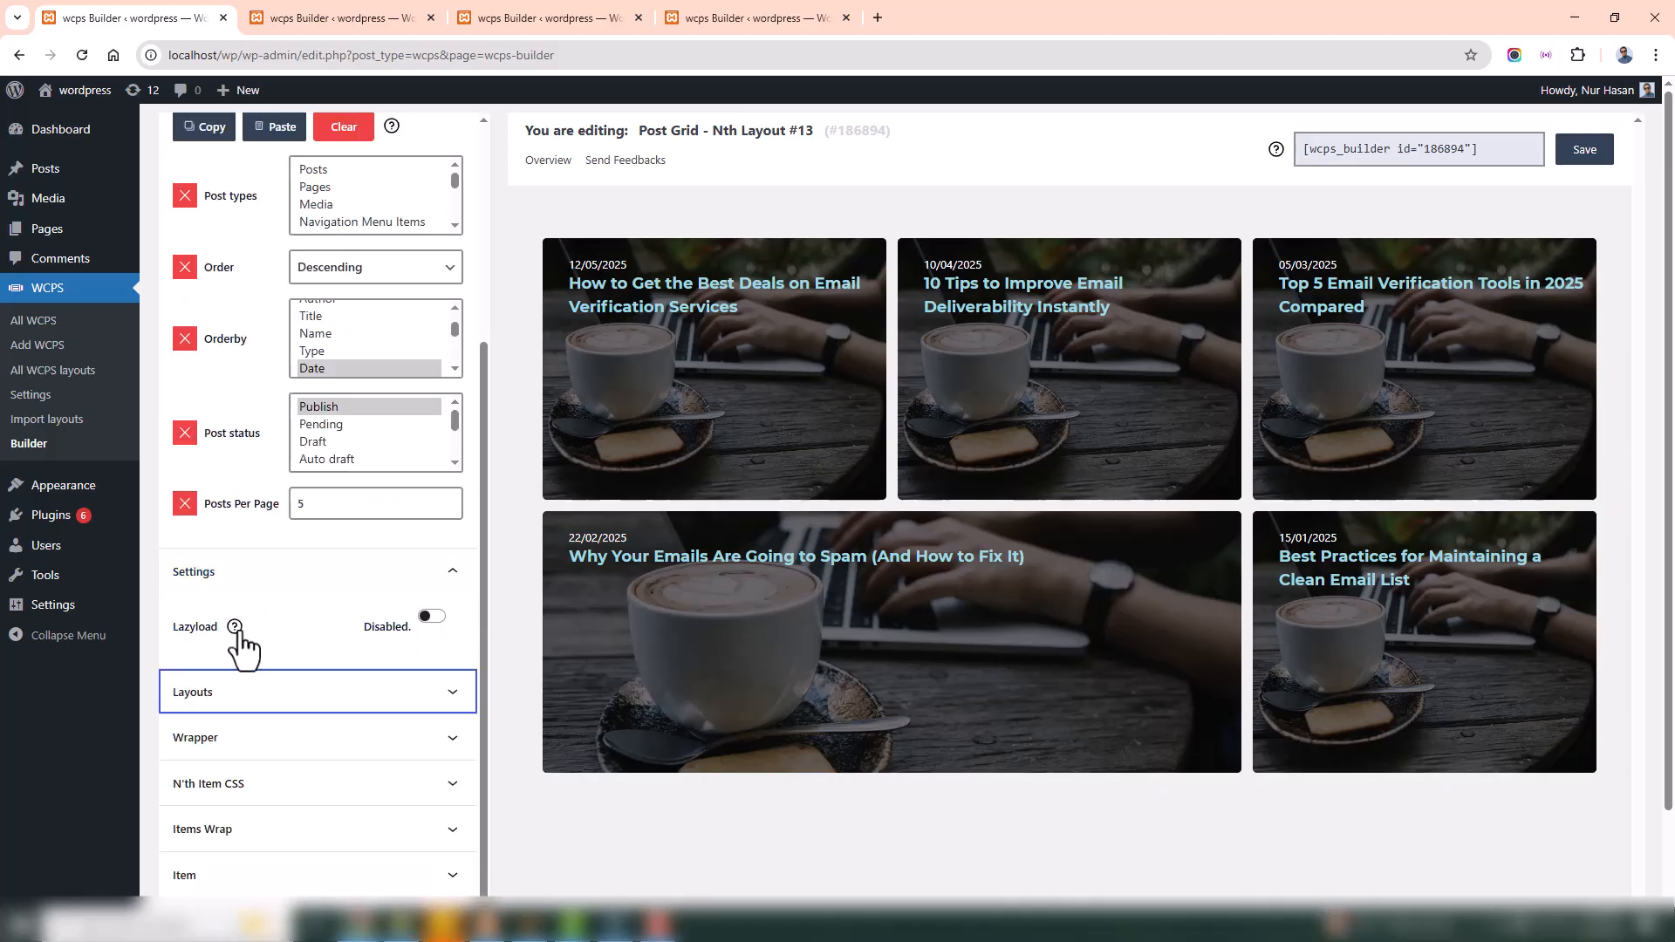
click(262, 693)
scroll(310, 621, down, 2)
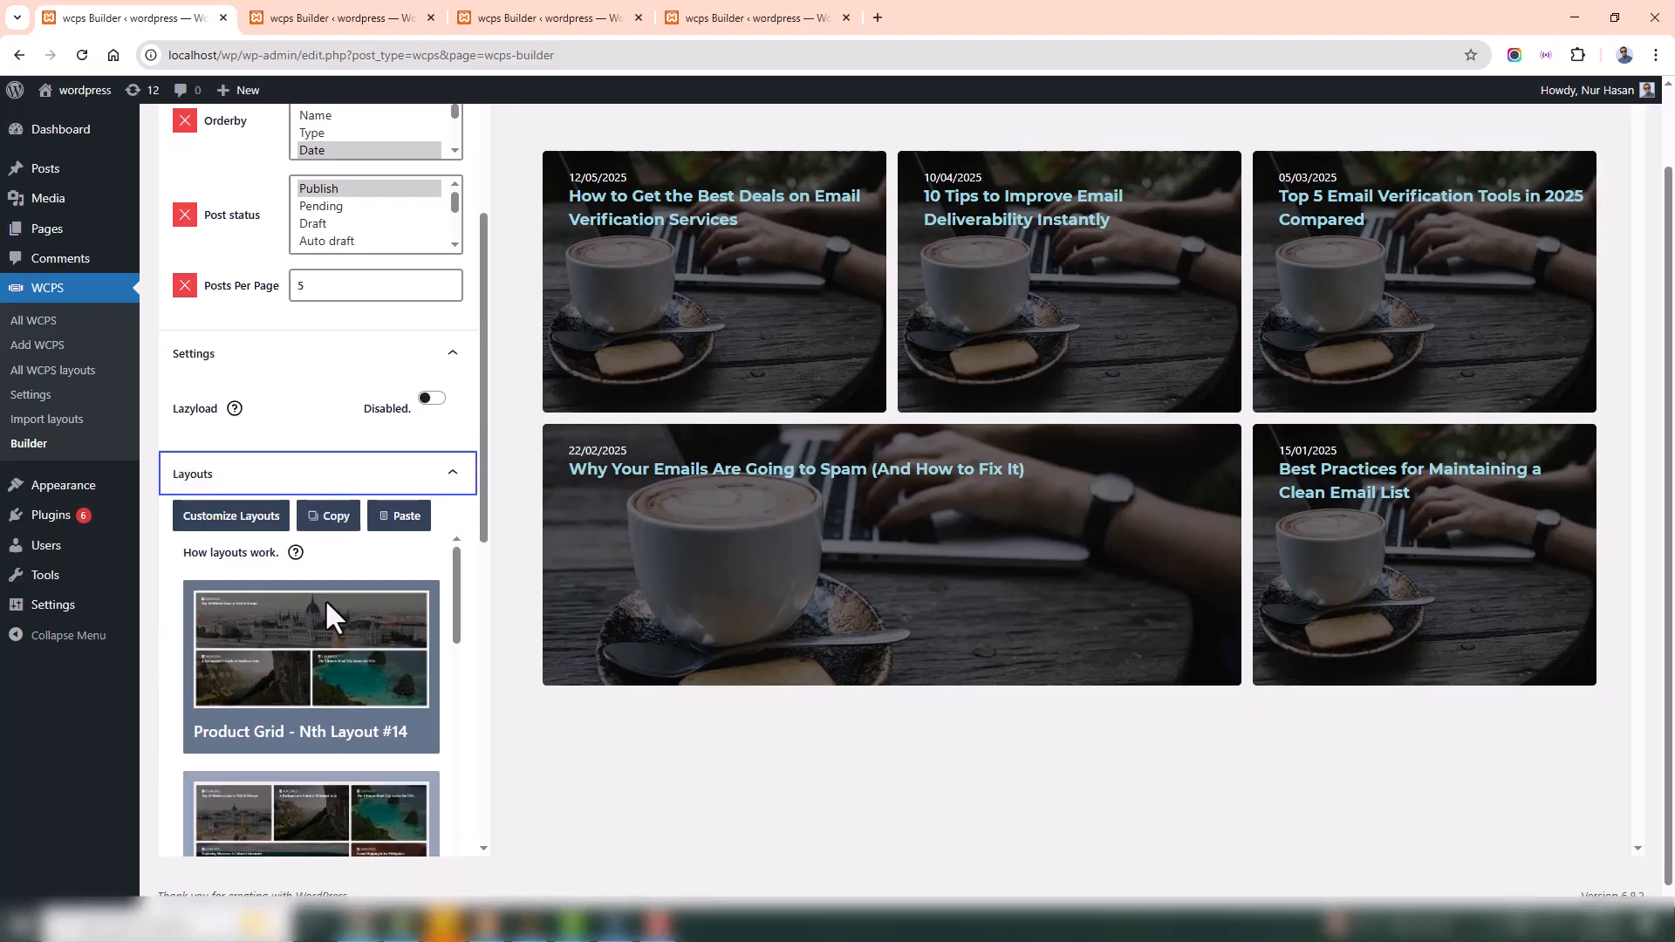
scroll(314, 611, down, 3)
scroll(301, 655, down, 3)
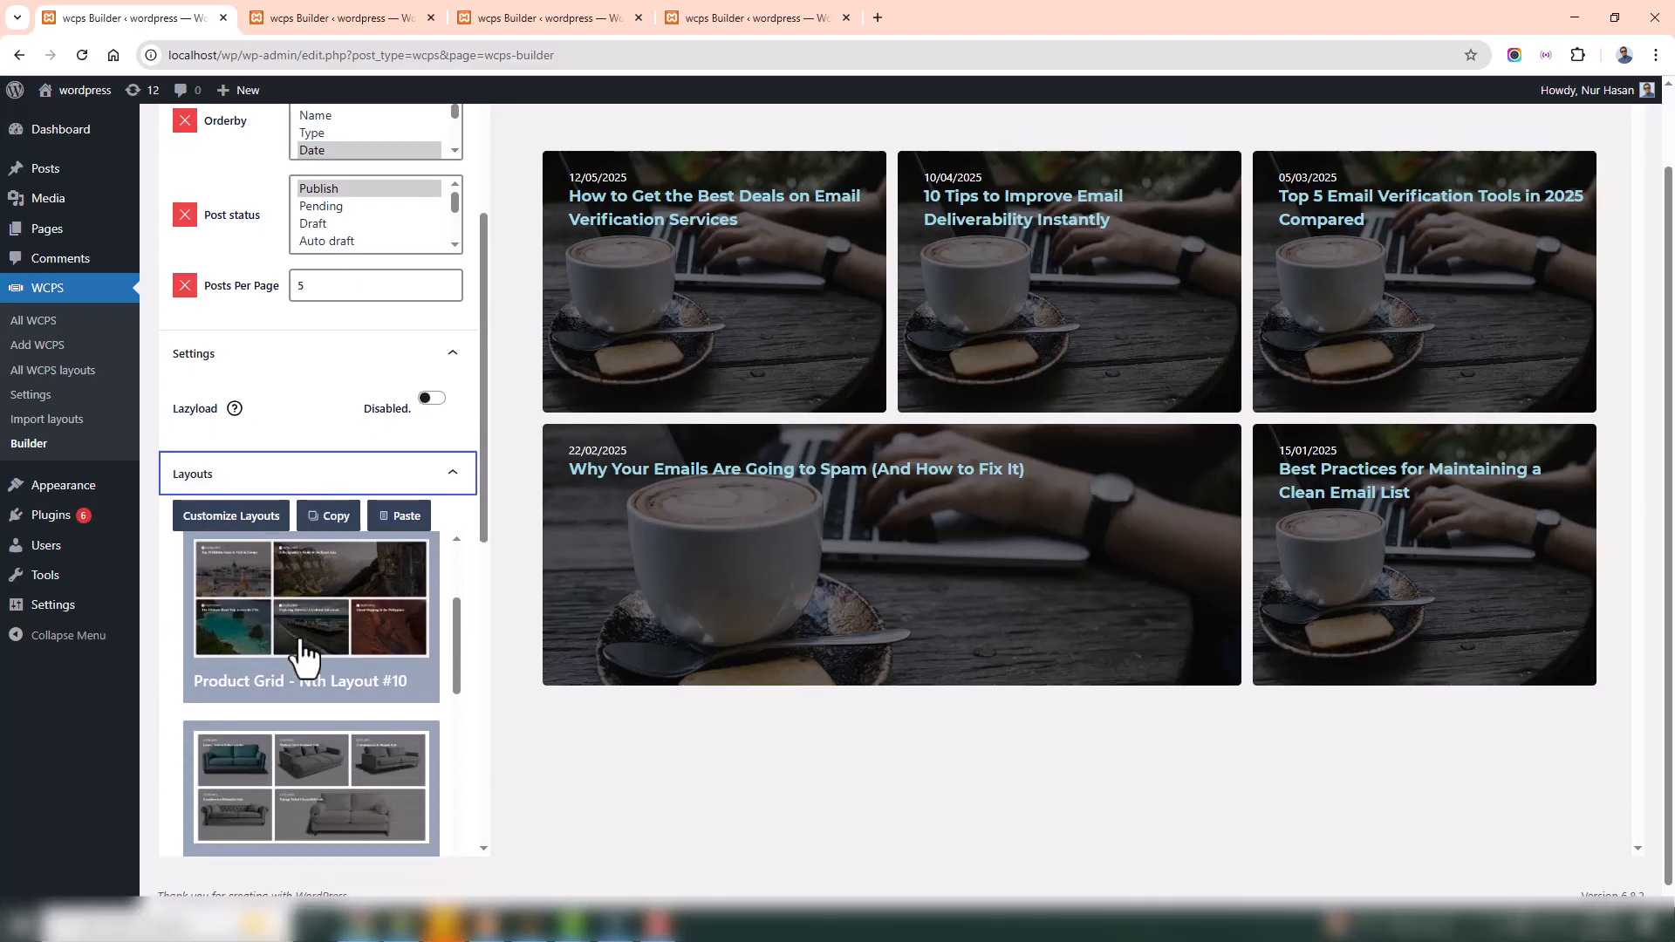
scroll(301, 654, up, 6)
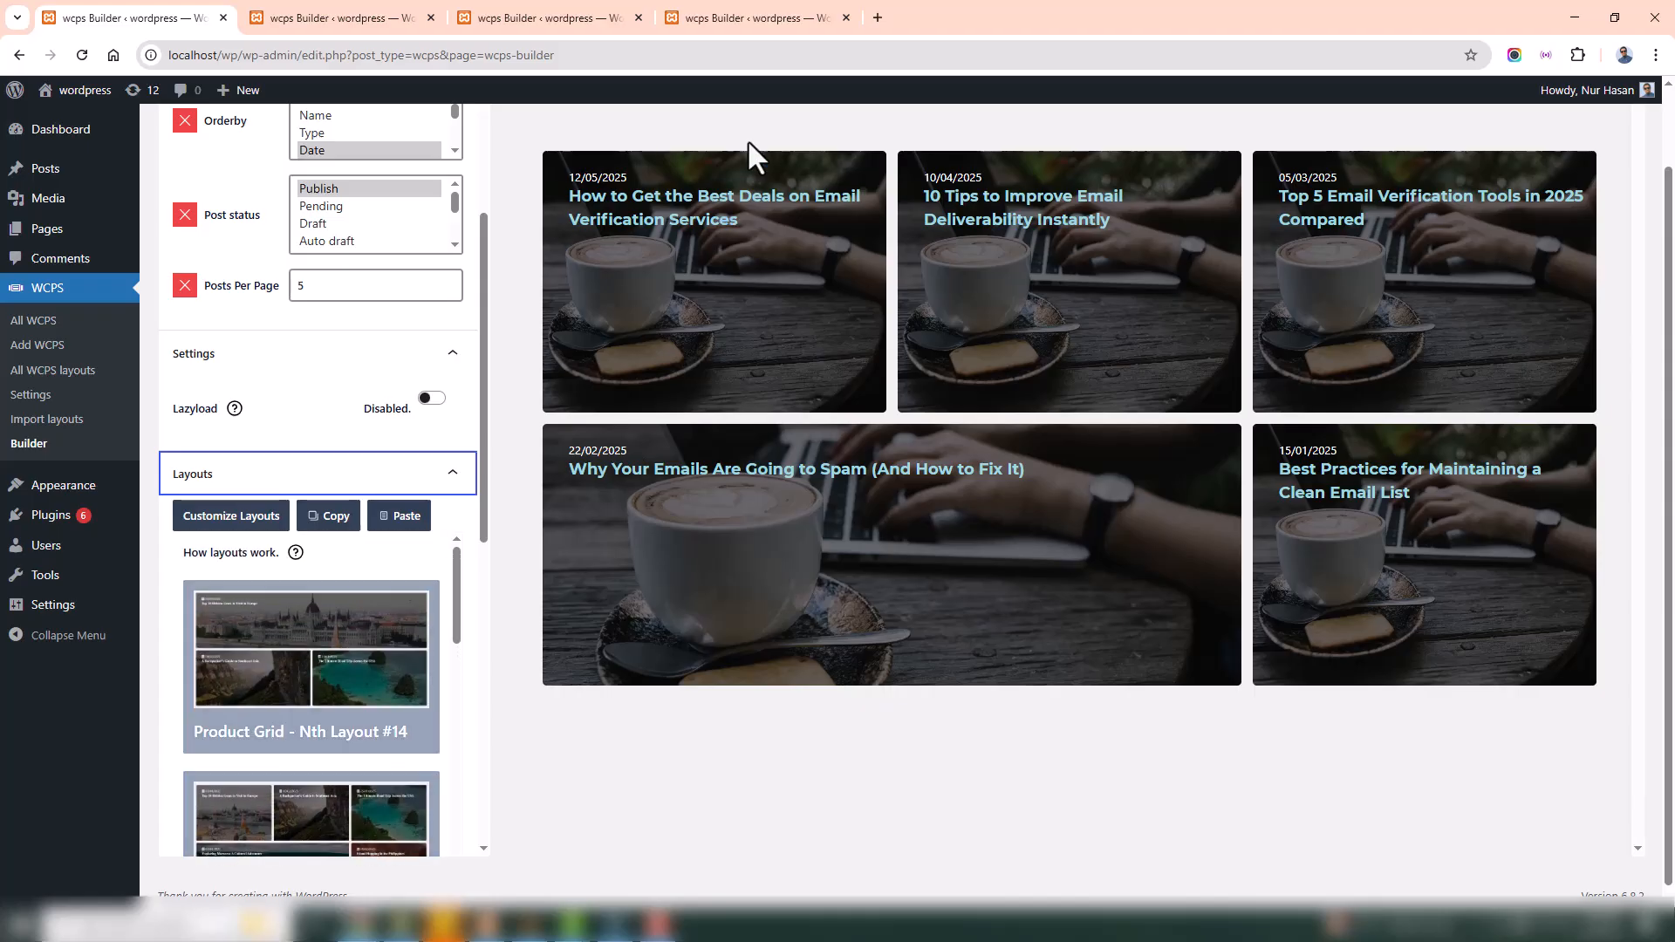
scroll(362, 728, down, 10)
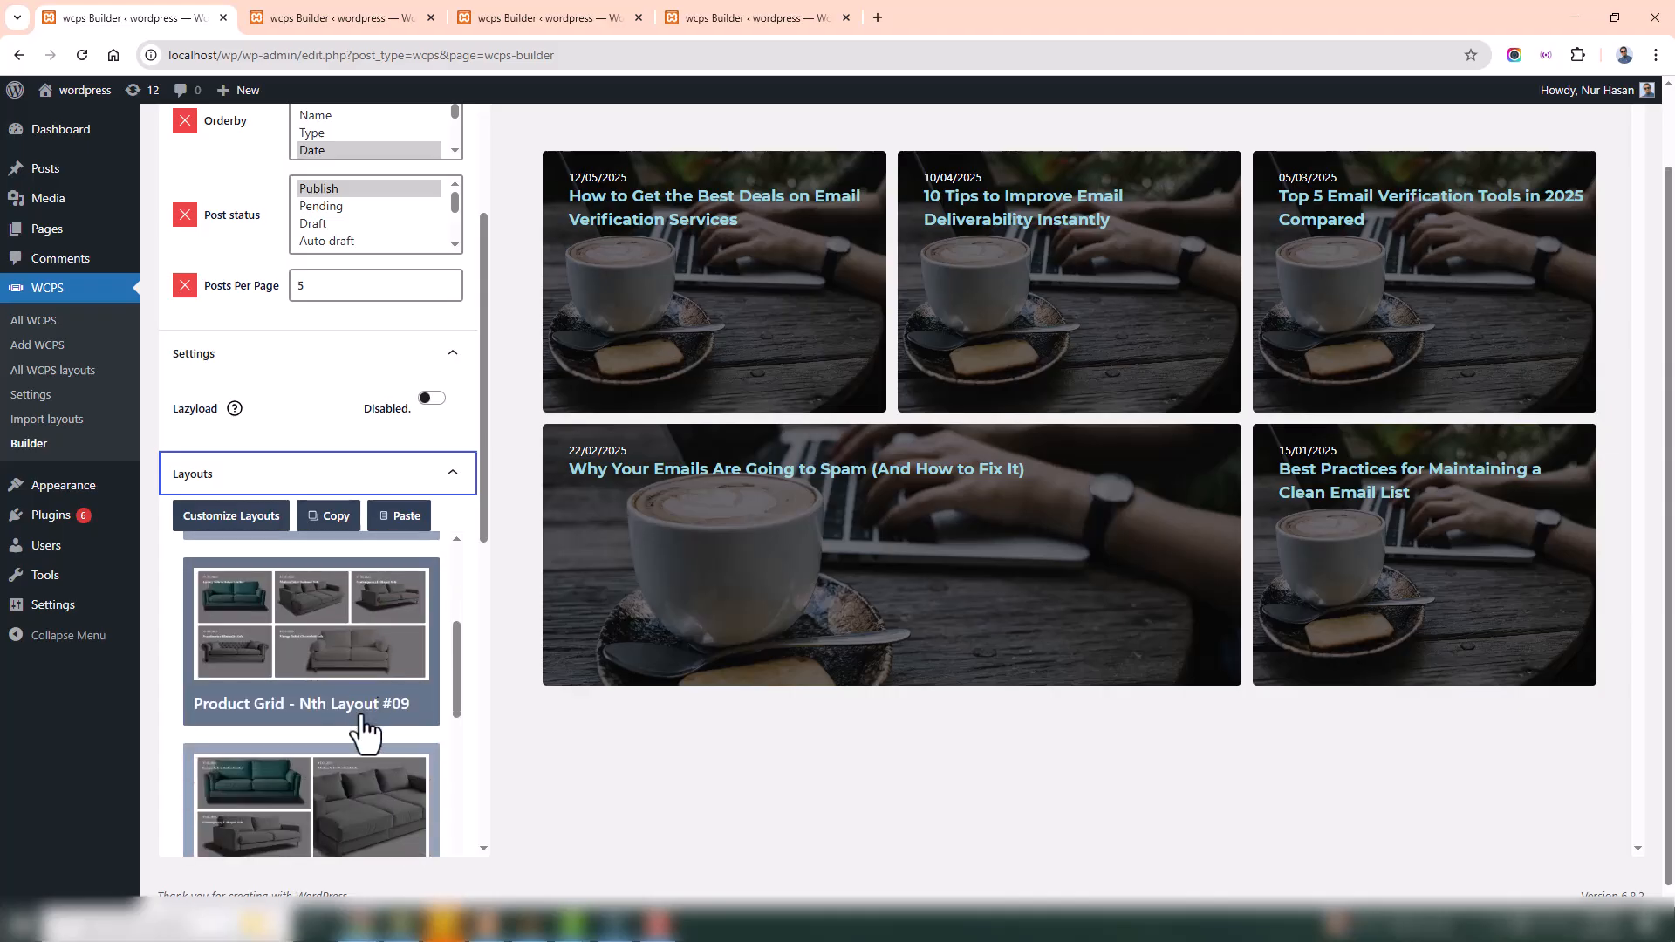
scroll(305, 715, down, 2)
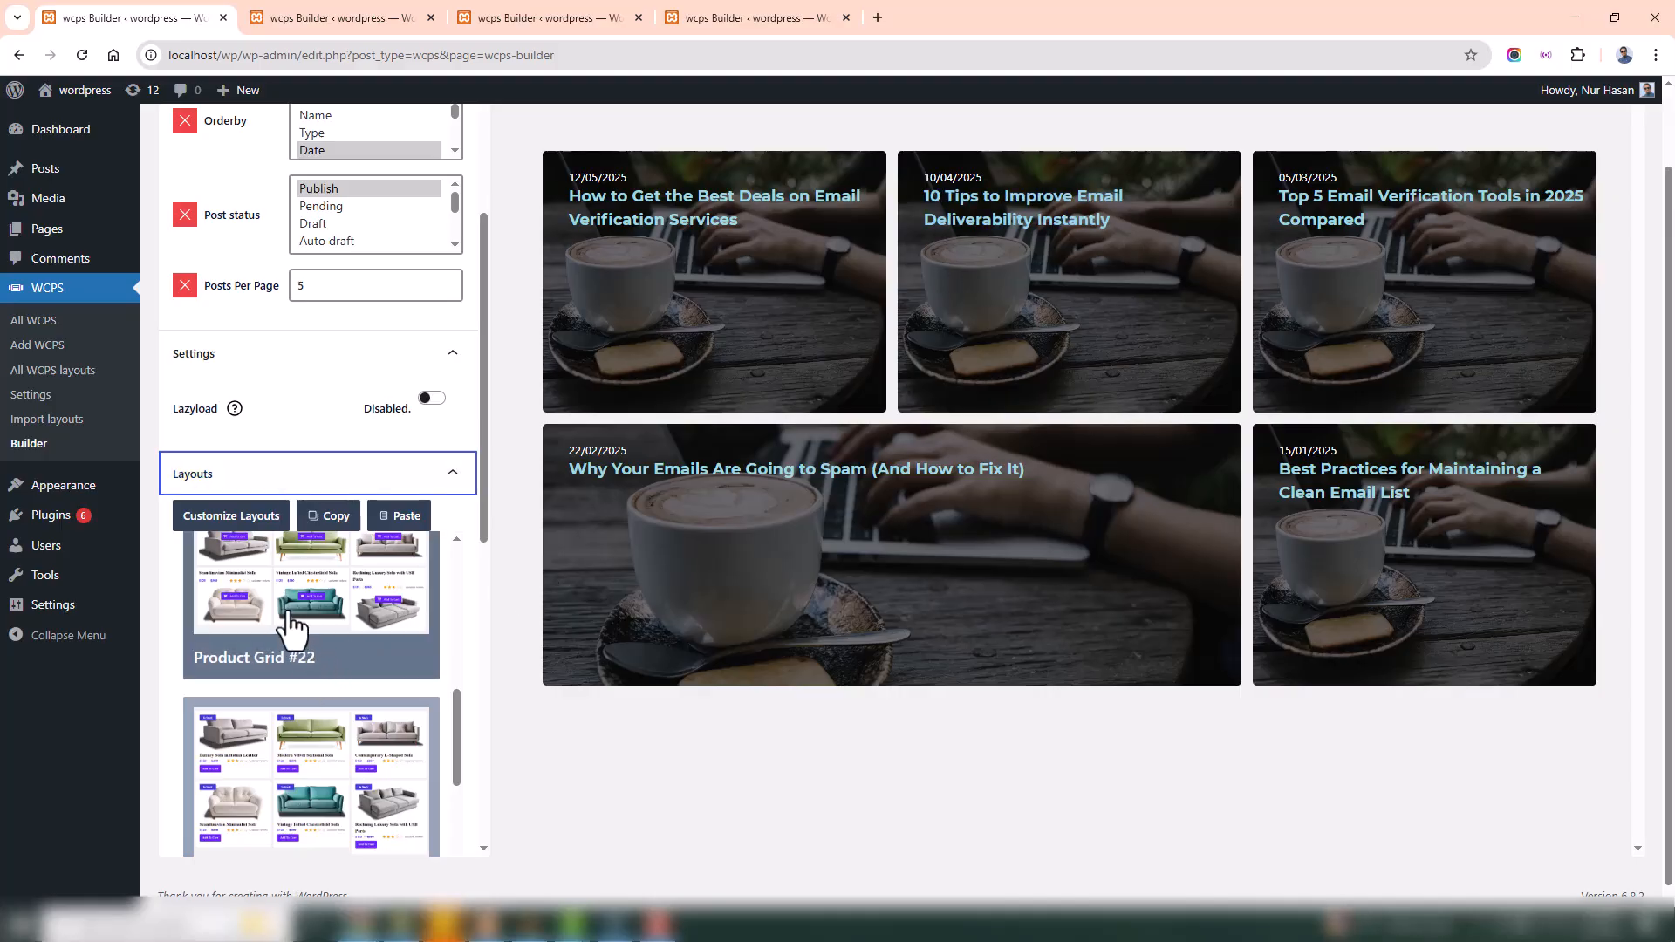
Try the Product Grid #22 layout on the post grid and replace it with Product Grid - Nth Layout #13
click(423, 628)
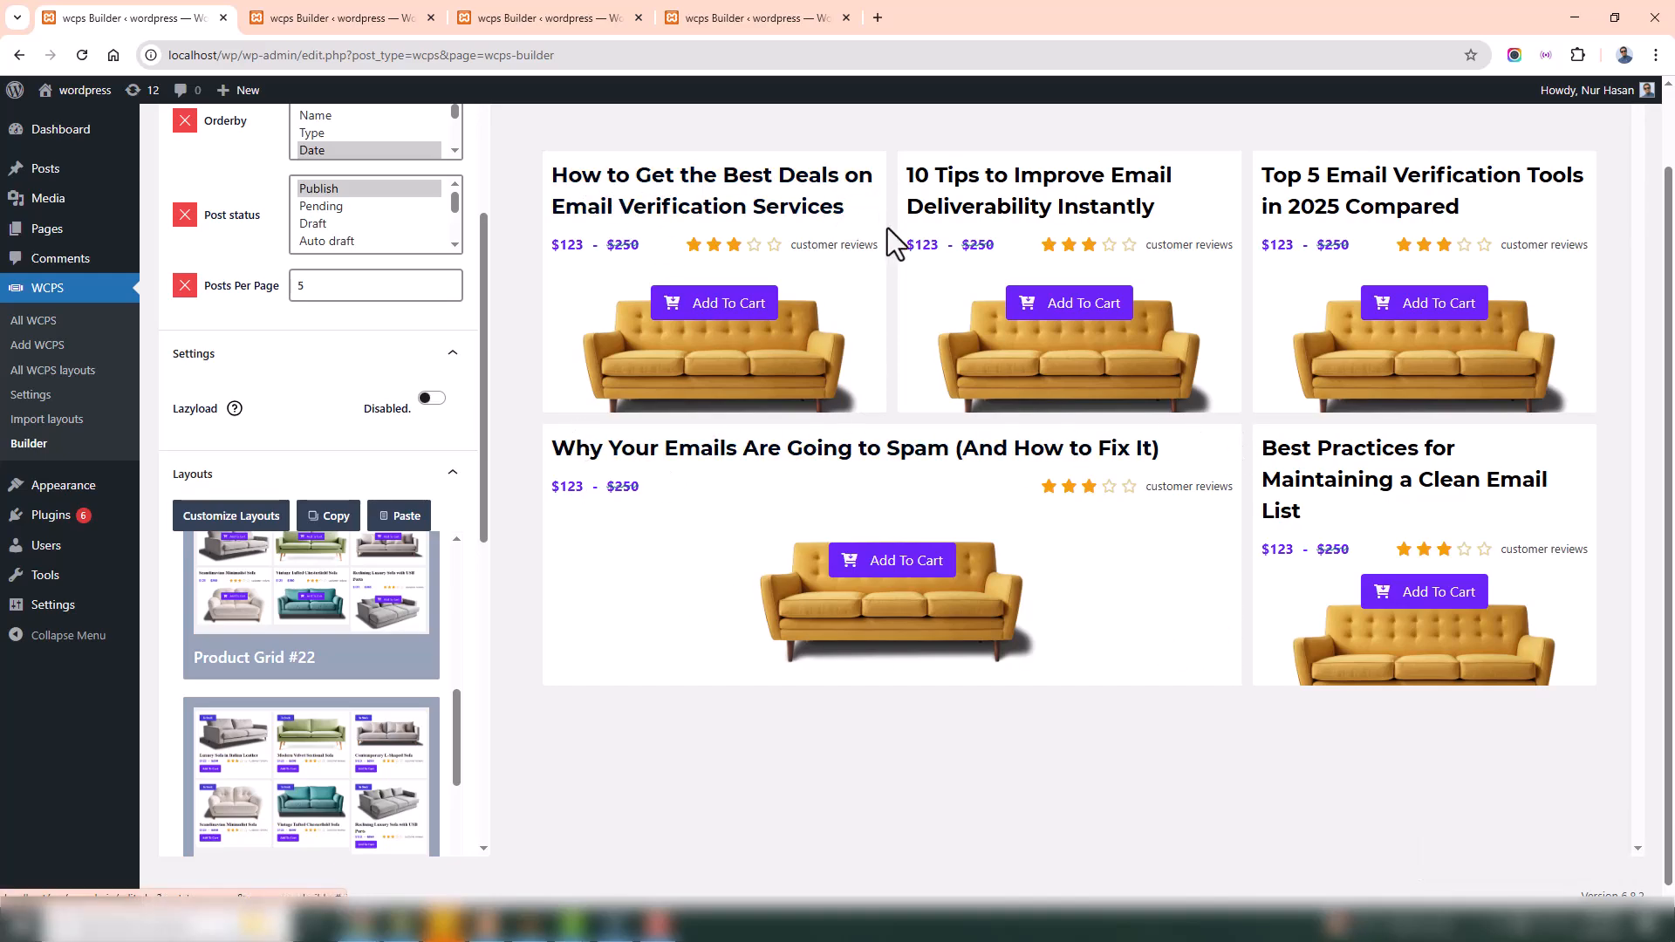
scroll(390, 613, up, 5)
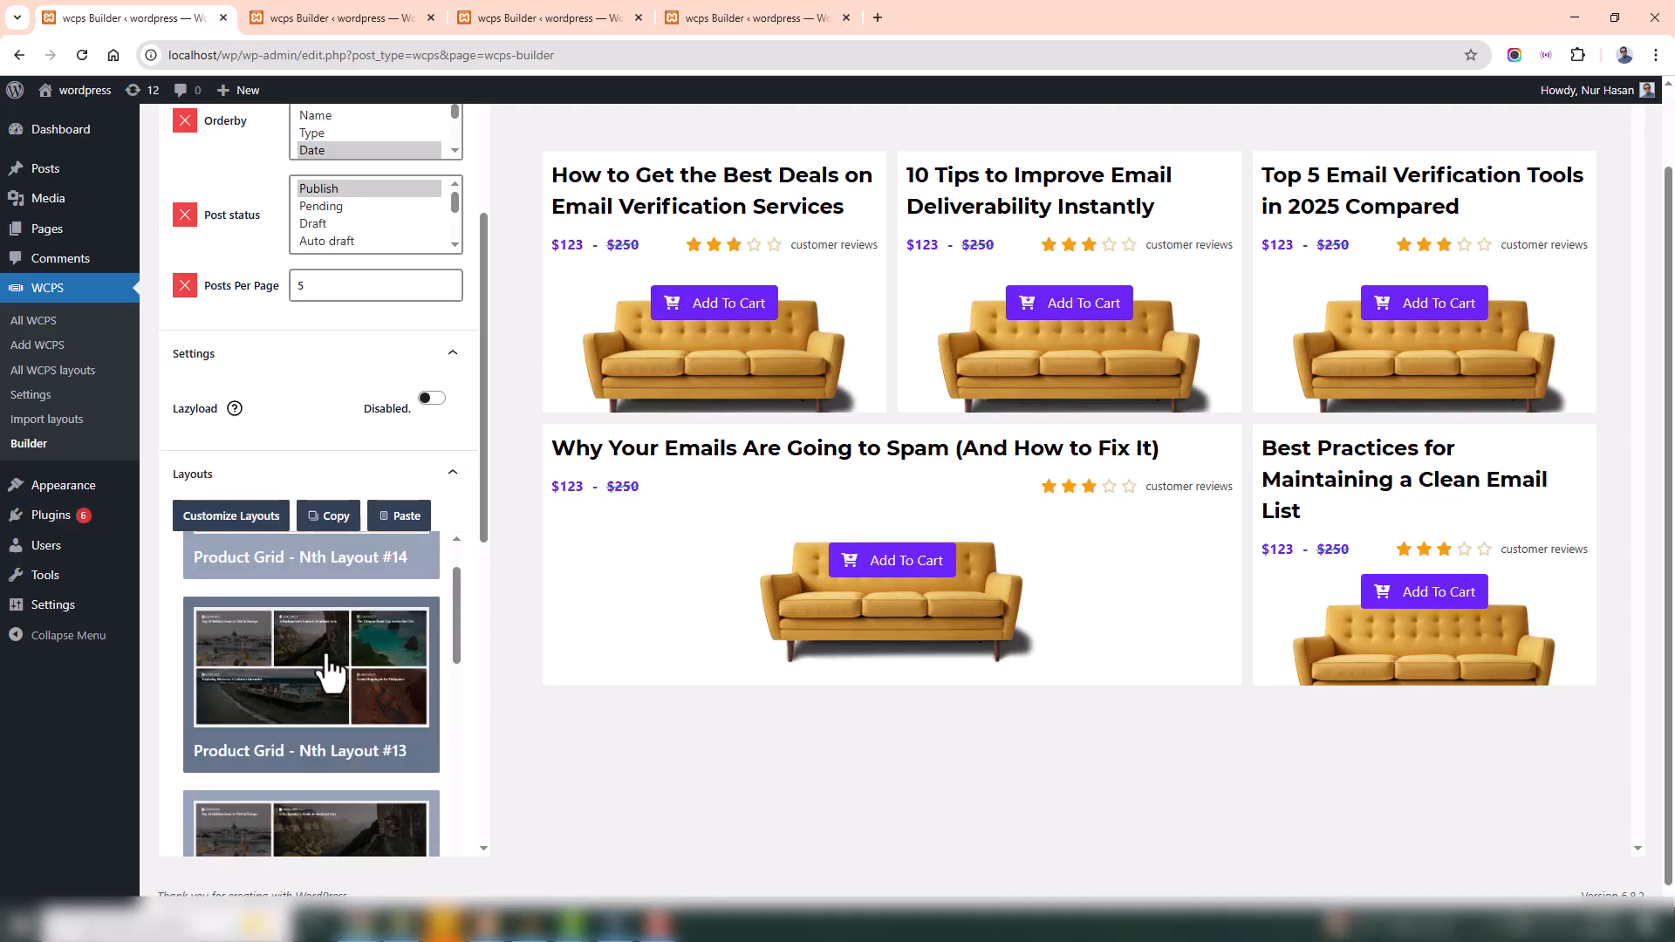
click(330, 670)
scroll(362, 710, up, 2)
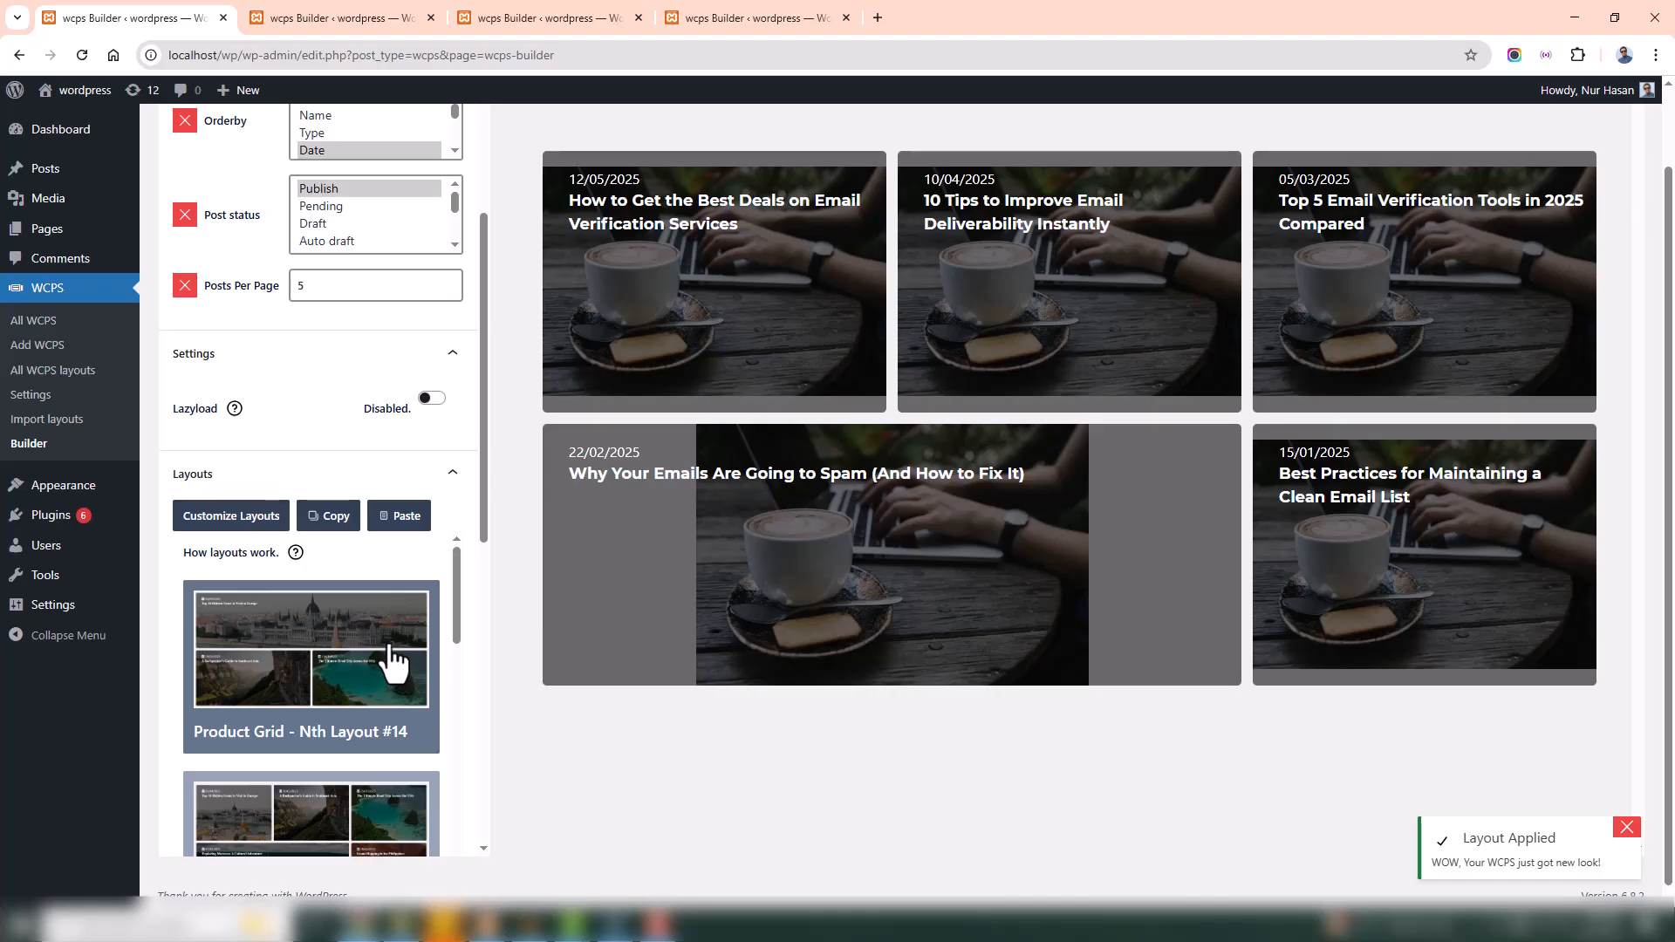
click(297, 474)
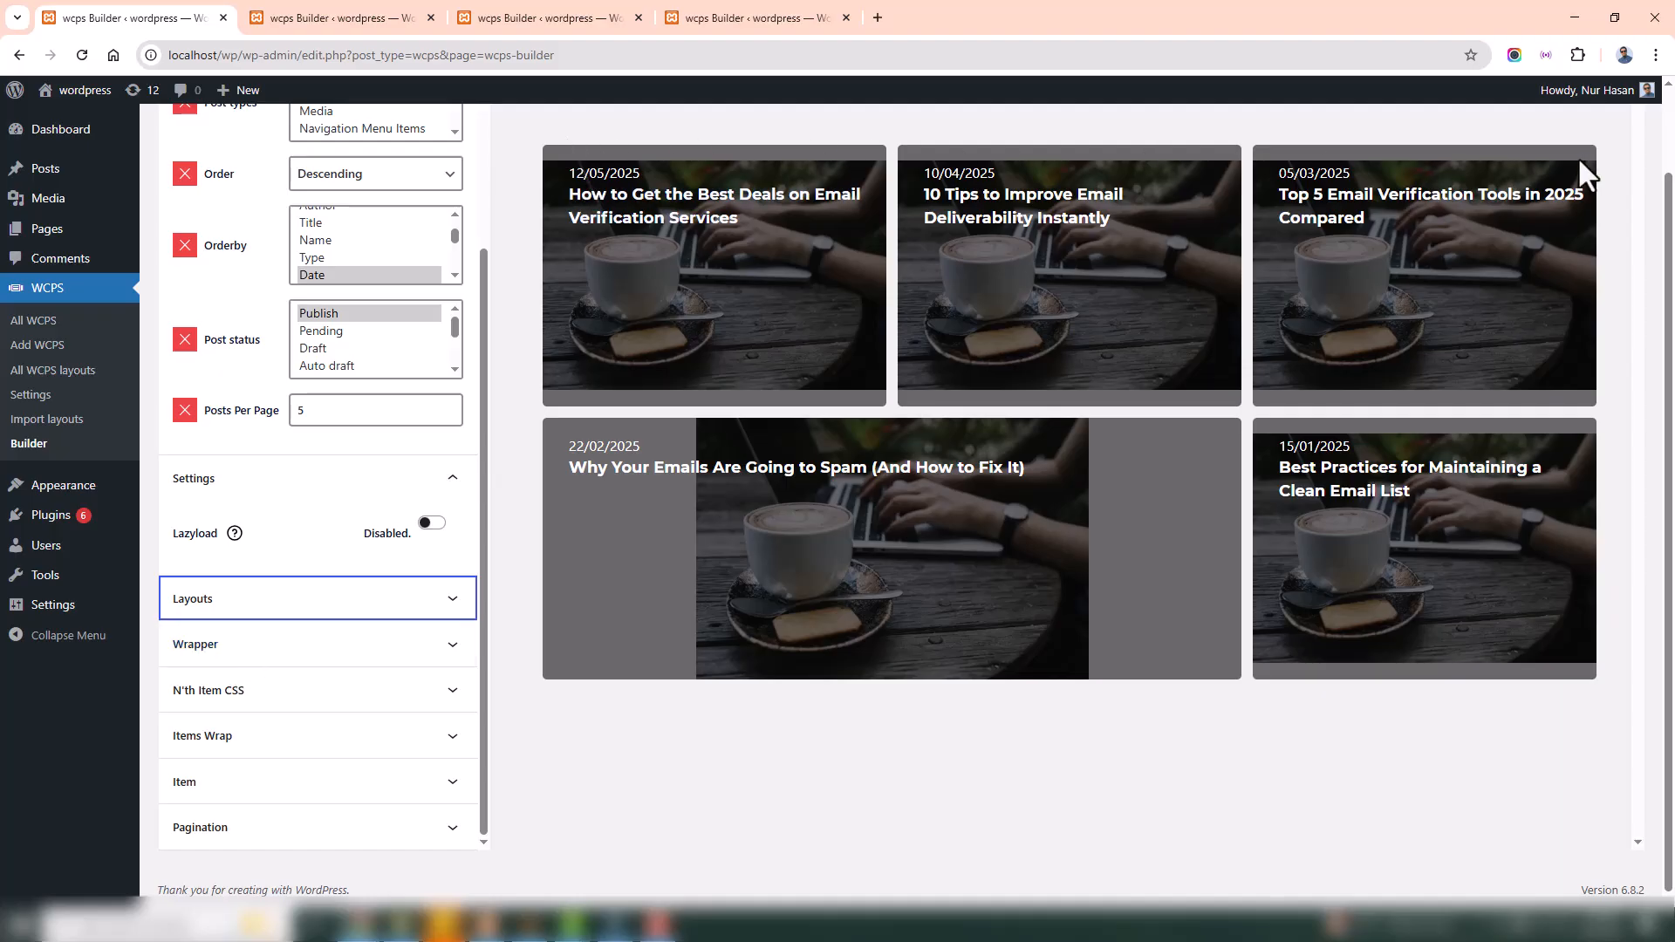
Try a #18978F background color on the grid's wrapper and remove that style
click(215, 645)
click(275, 694)
scroll(270, 686, down, 2)
click(292, 606)
scroll(375, 567, down, 4)
click(310, 645)
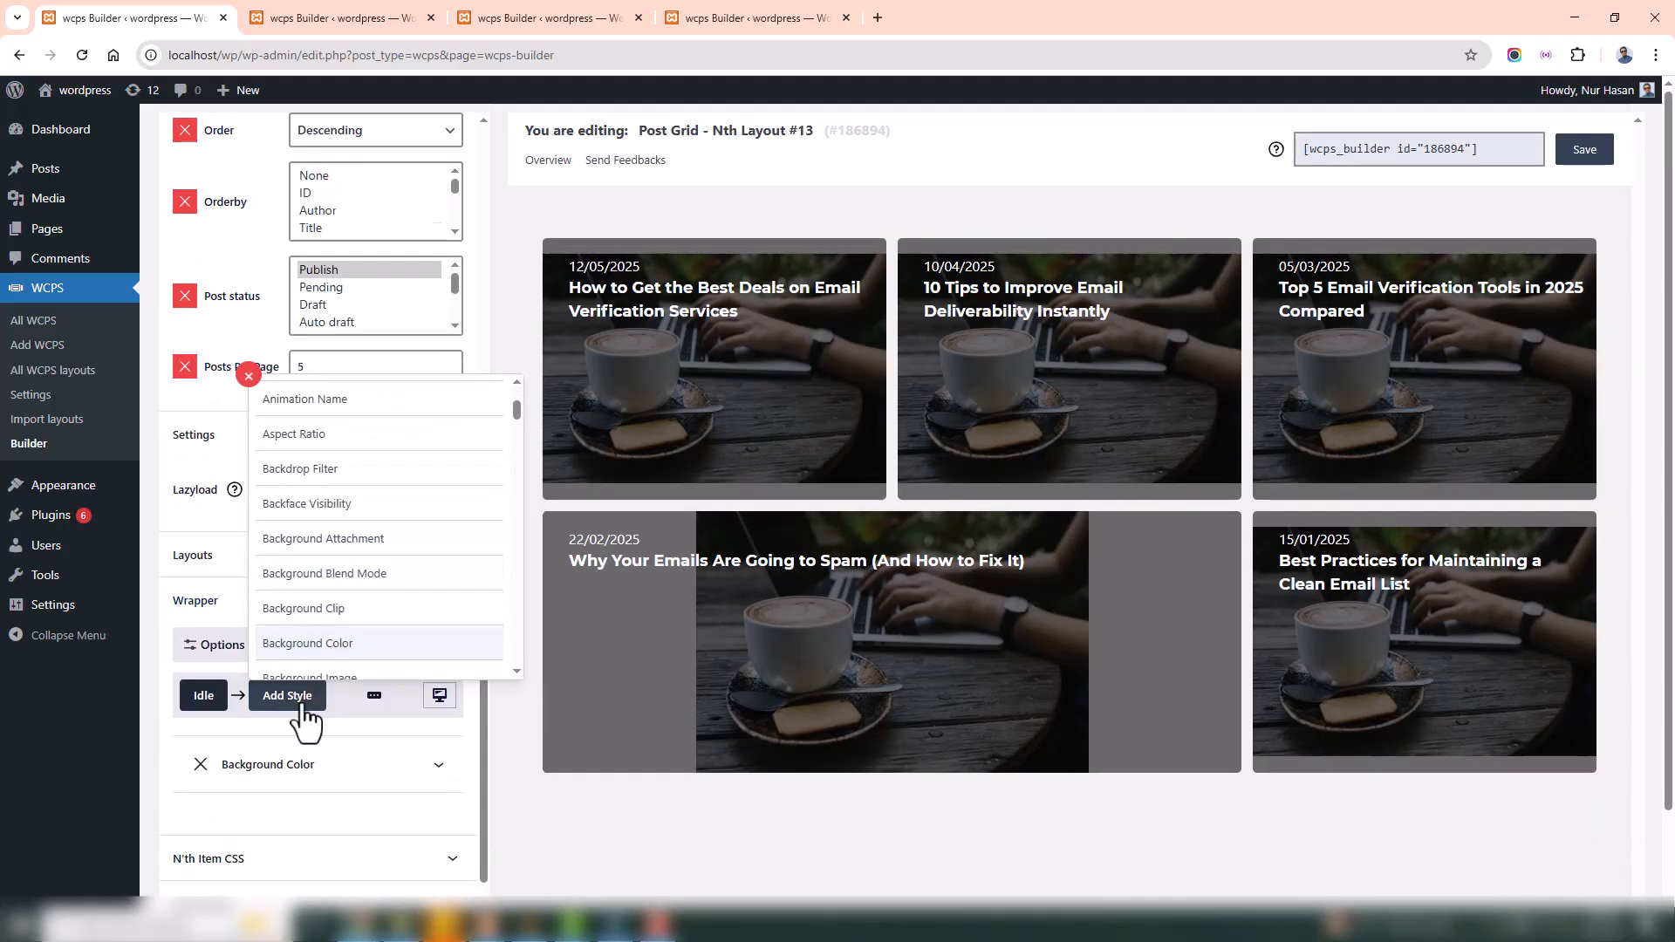
click(280, 772)
click(240, 817)
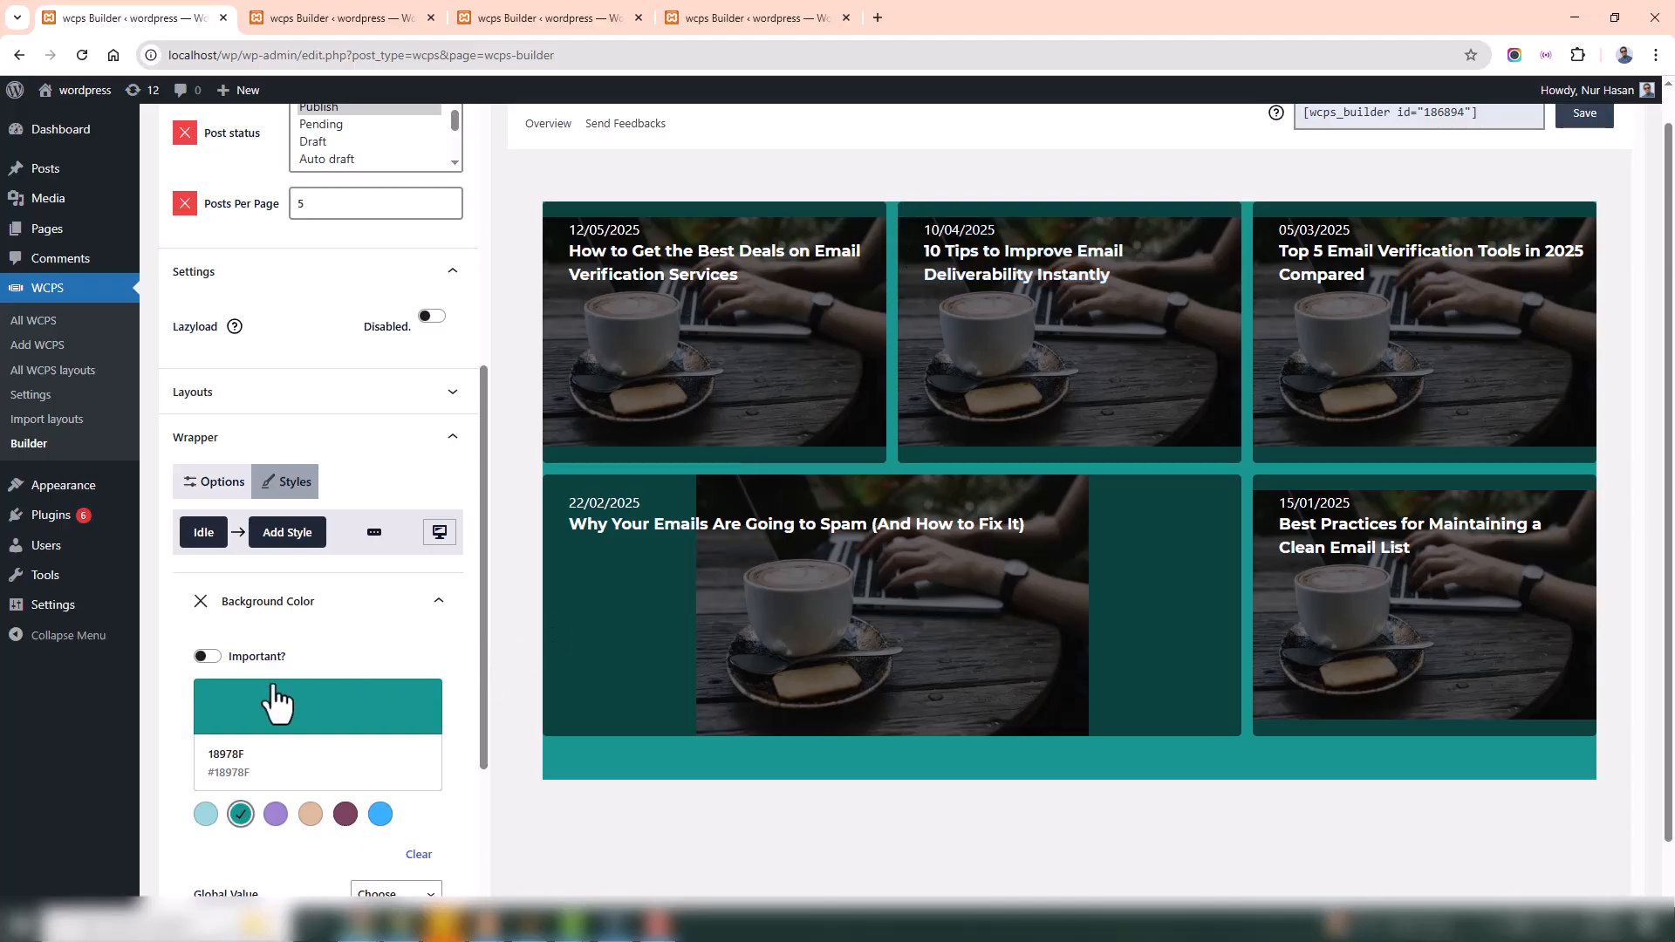
click(200, 601)
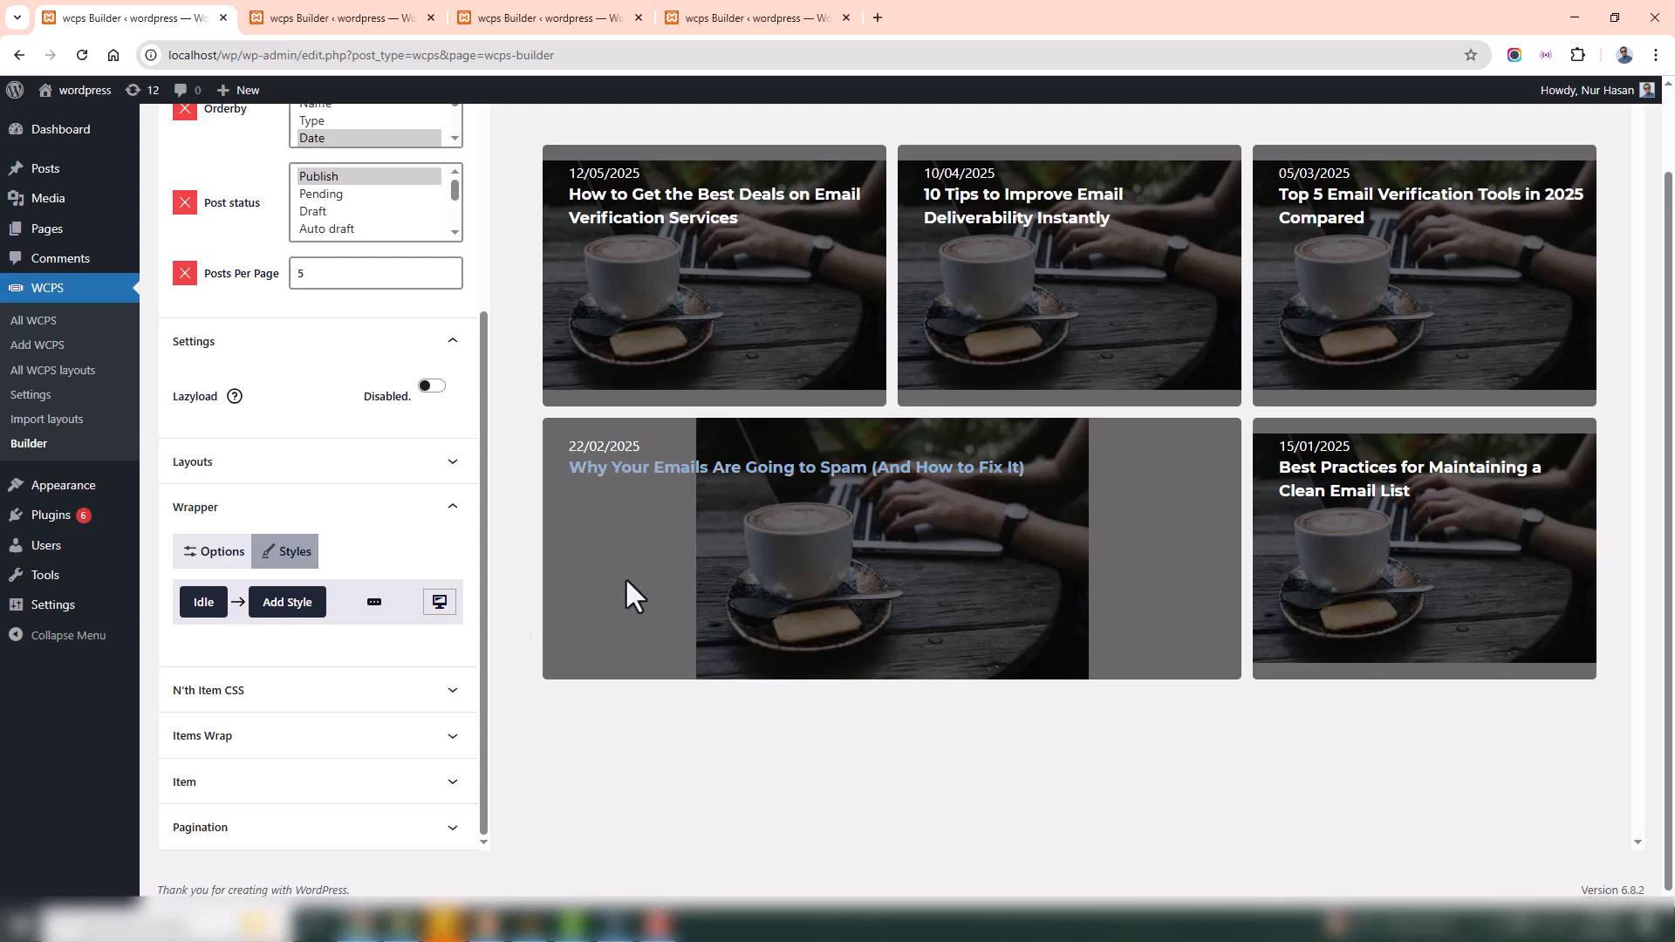
Look at the Class option of the grid's wrapper and collapse the Wrapper section
click(211, 558)
drag(416, 615, 287, 615)
click(436, 615)
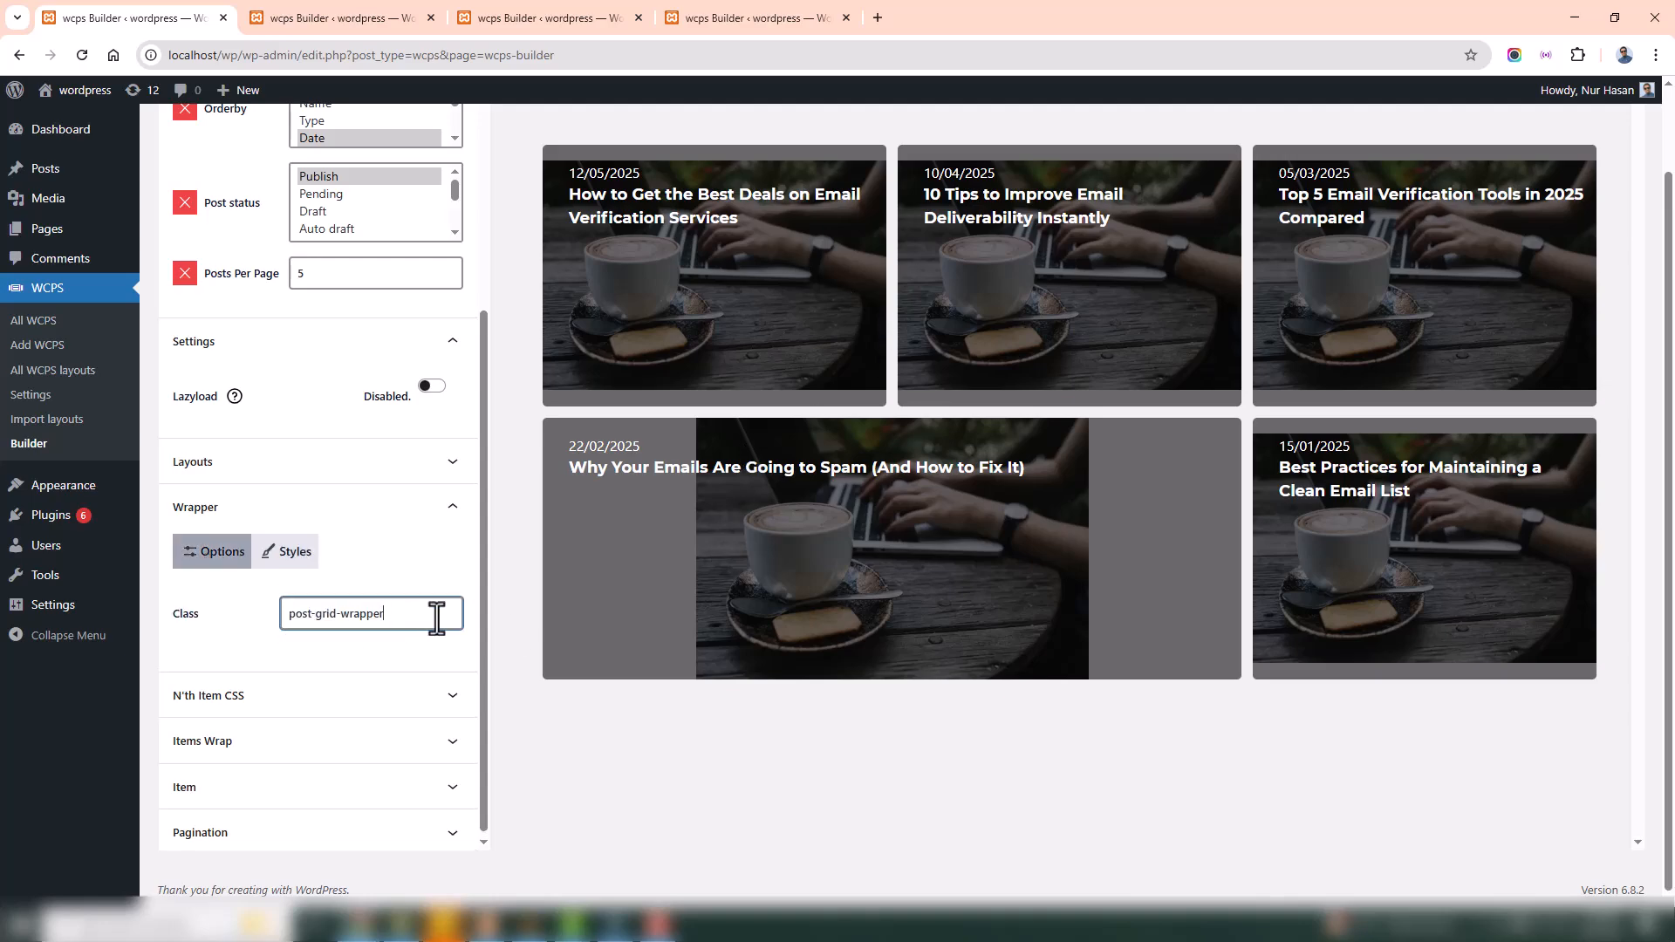
click(282, 510)
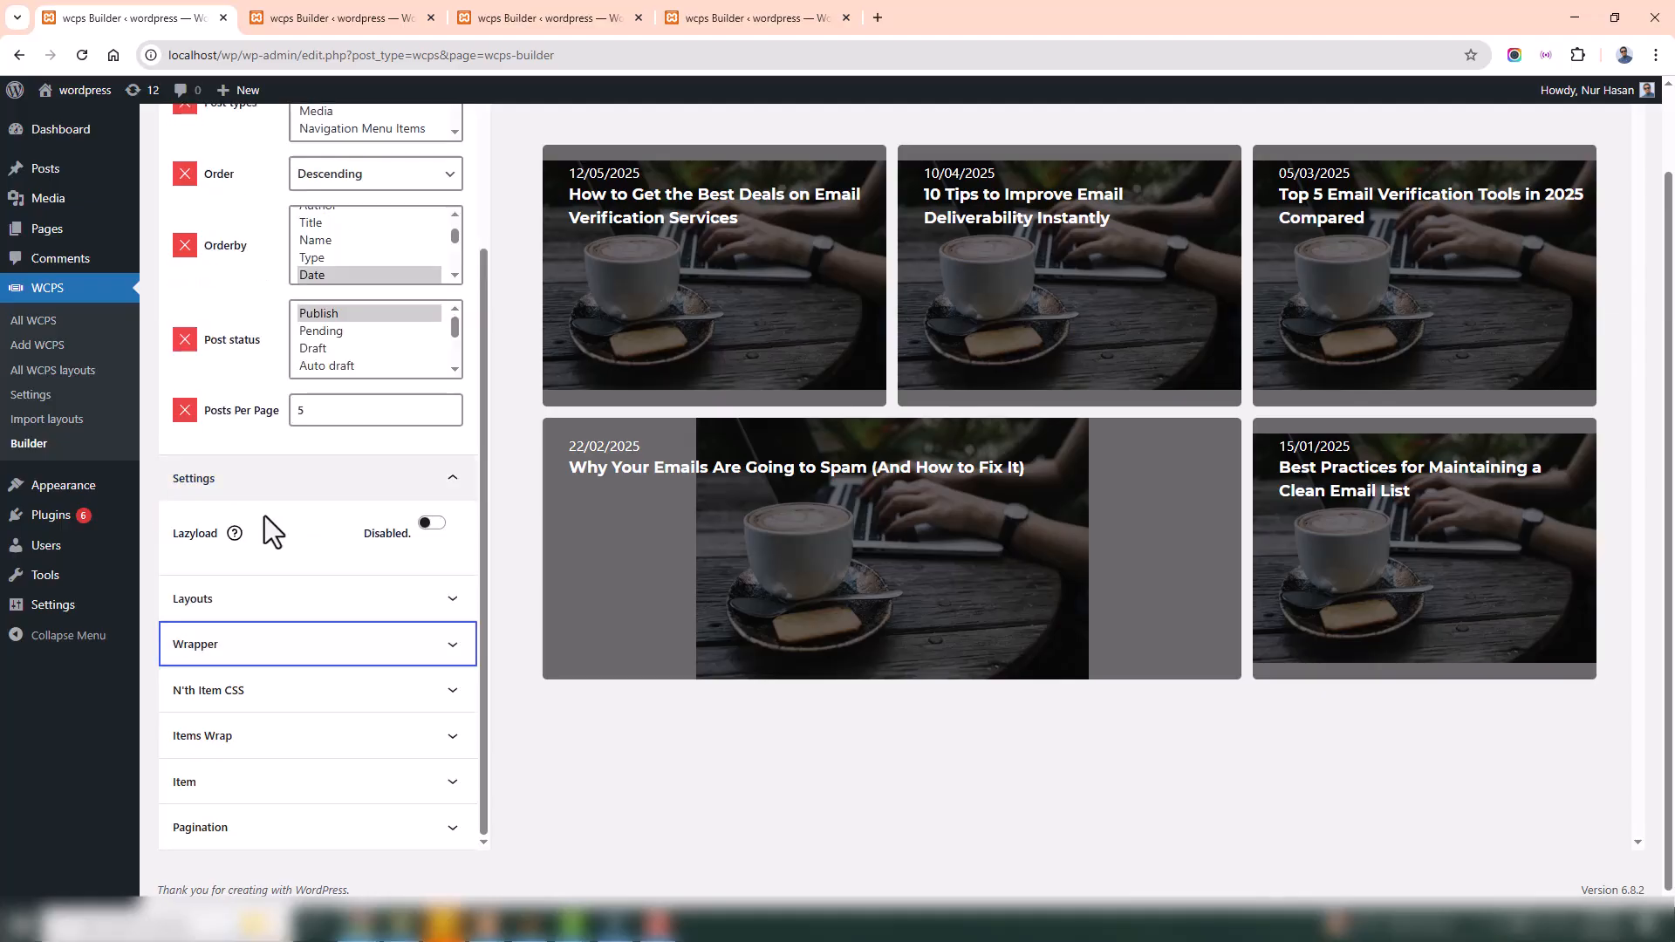
Expand the N'th Item CSS section and open the styles of item 4
click(225, 691)
scroll(248, 672, down, 2)
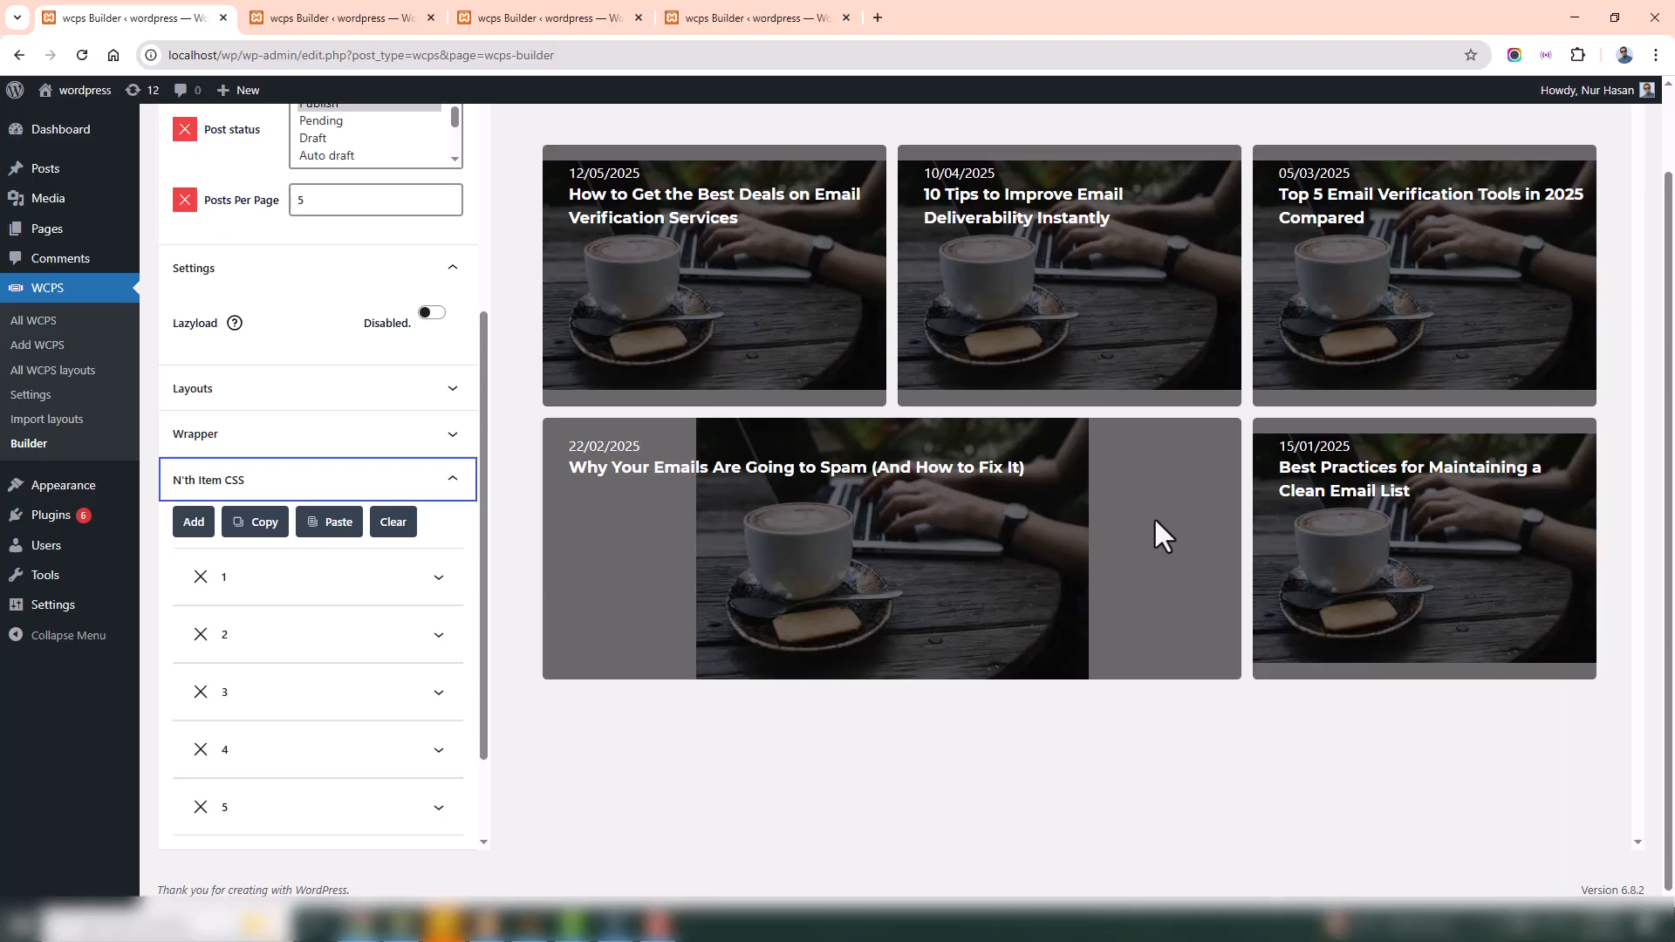
click(265, 746)
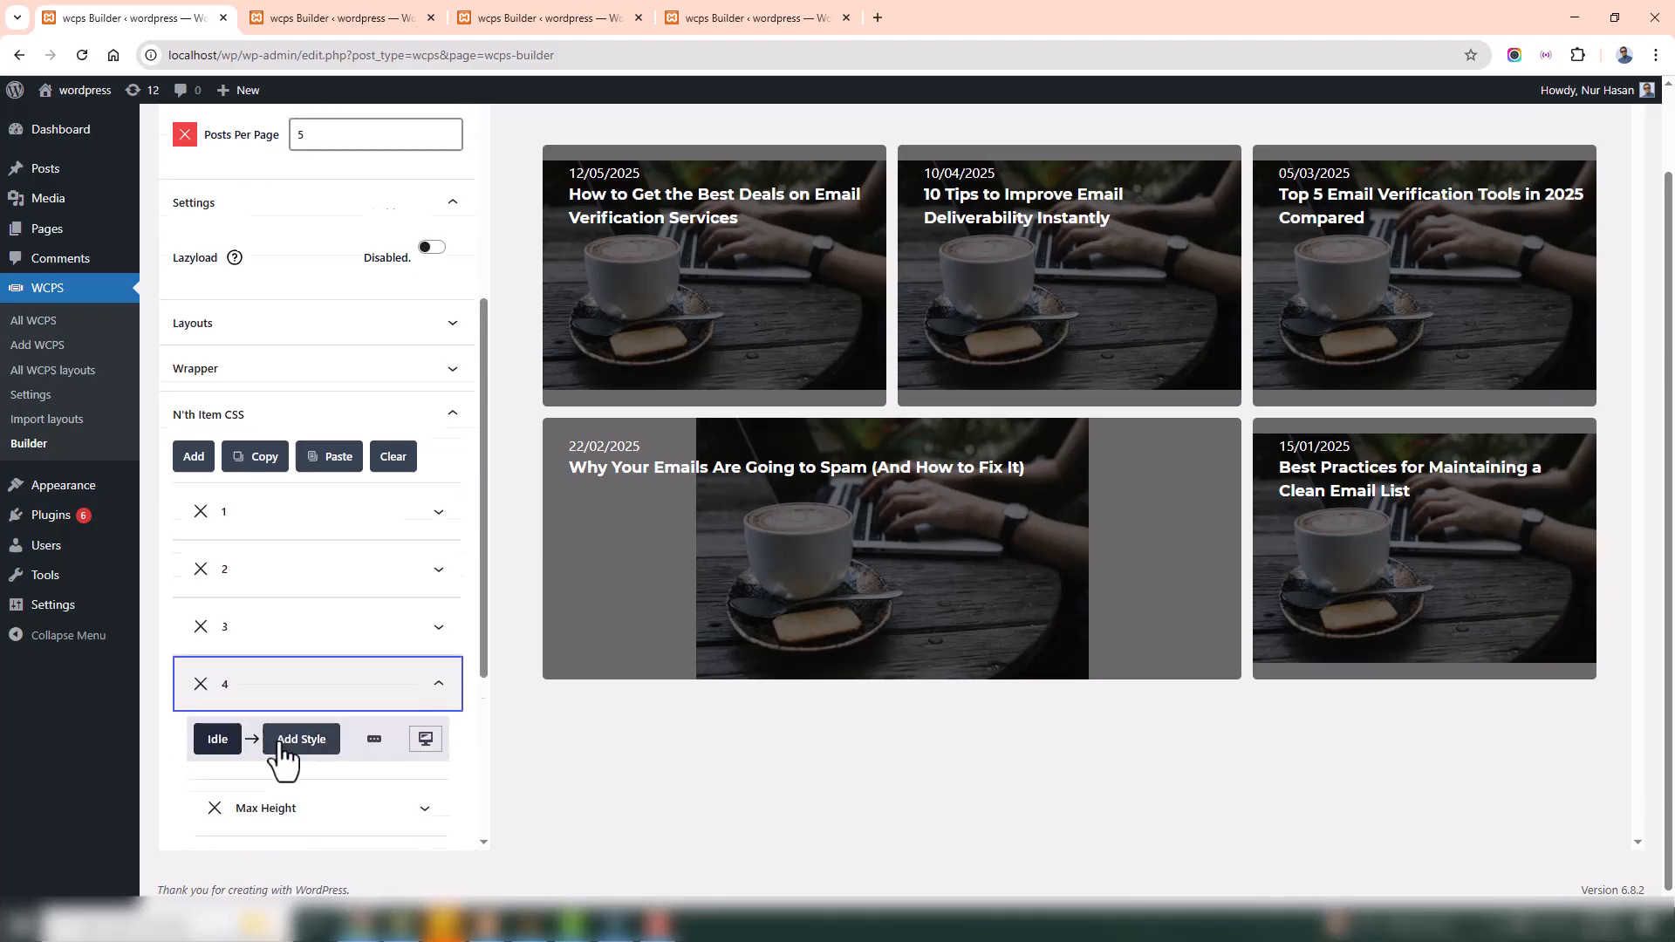
Try a Grid Column End of 4 on item 4, set it back to 3 and collapse that style
scroll(265, 746, down, 3)
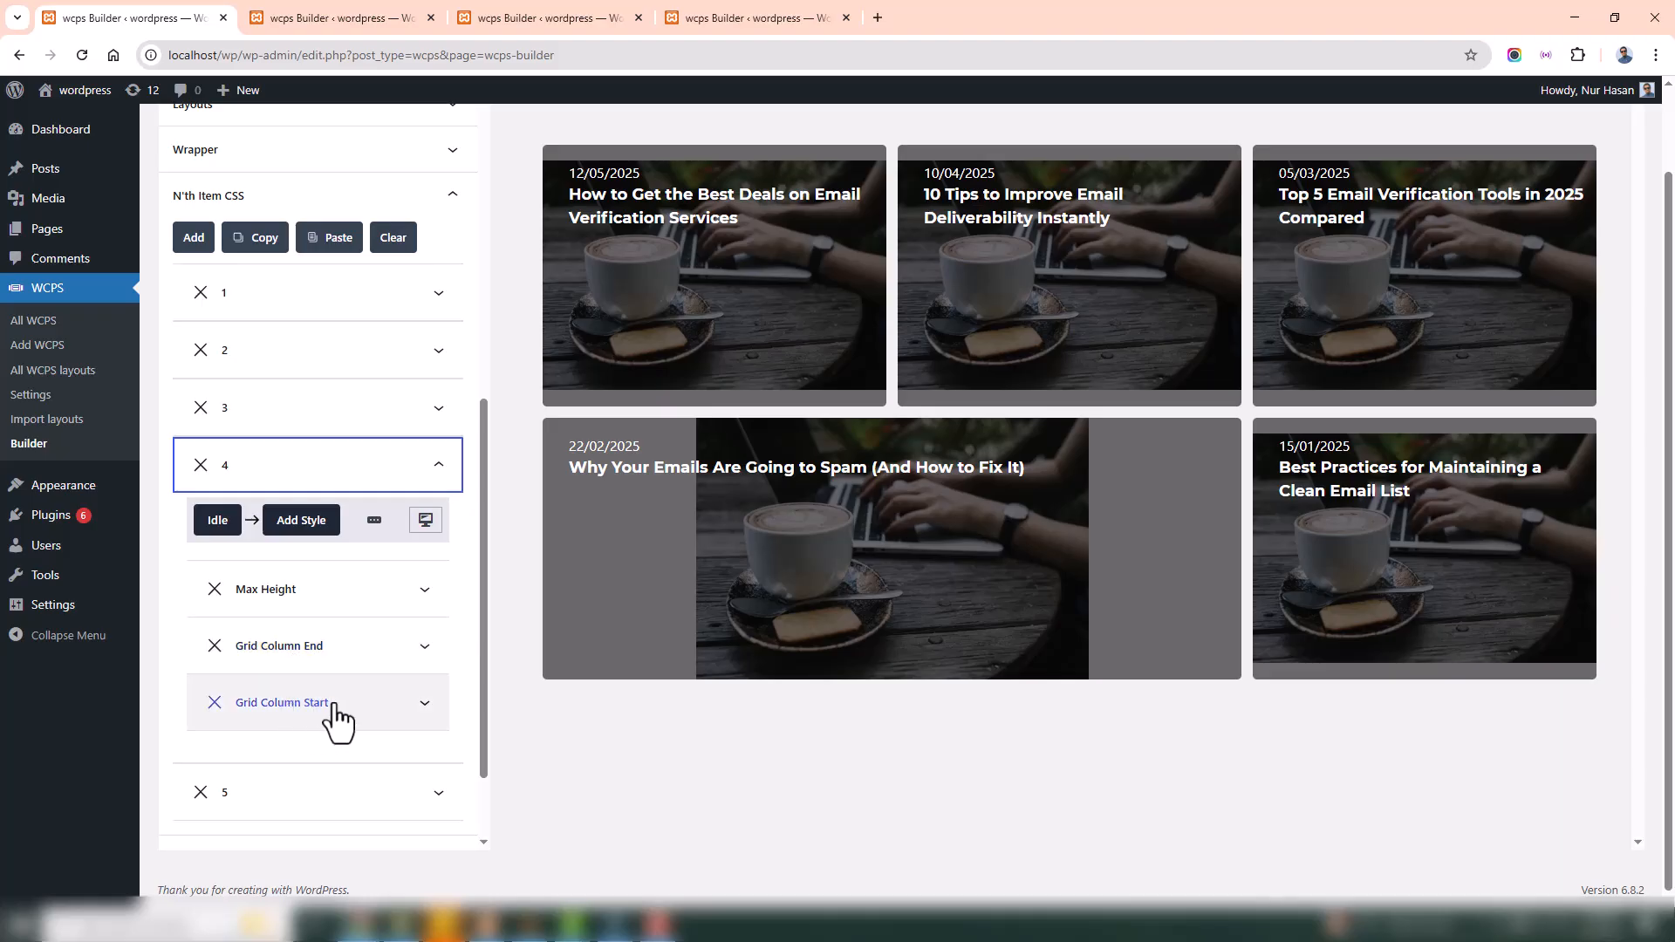
click(330, 655)
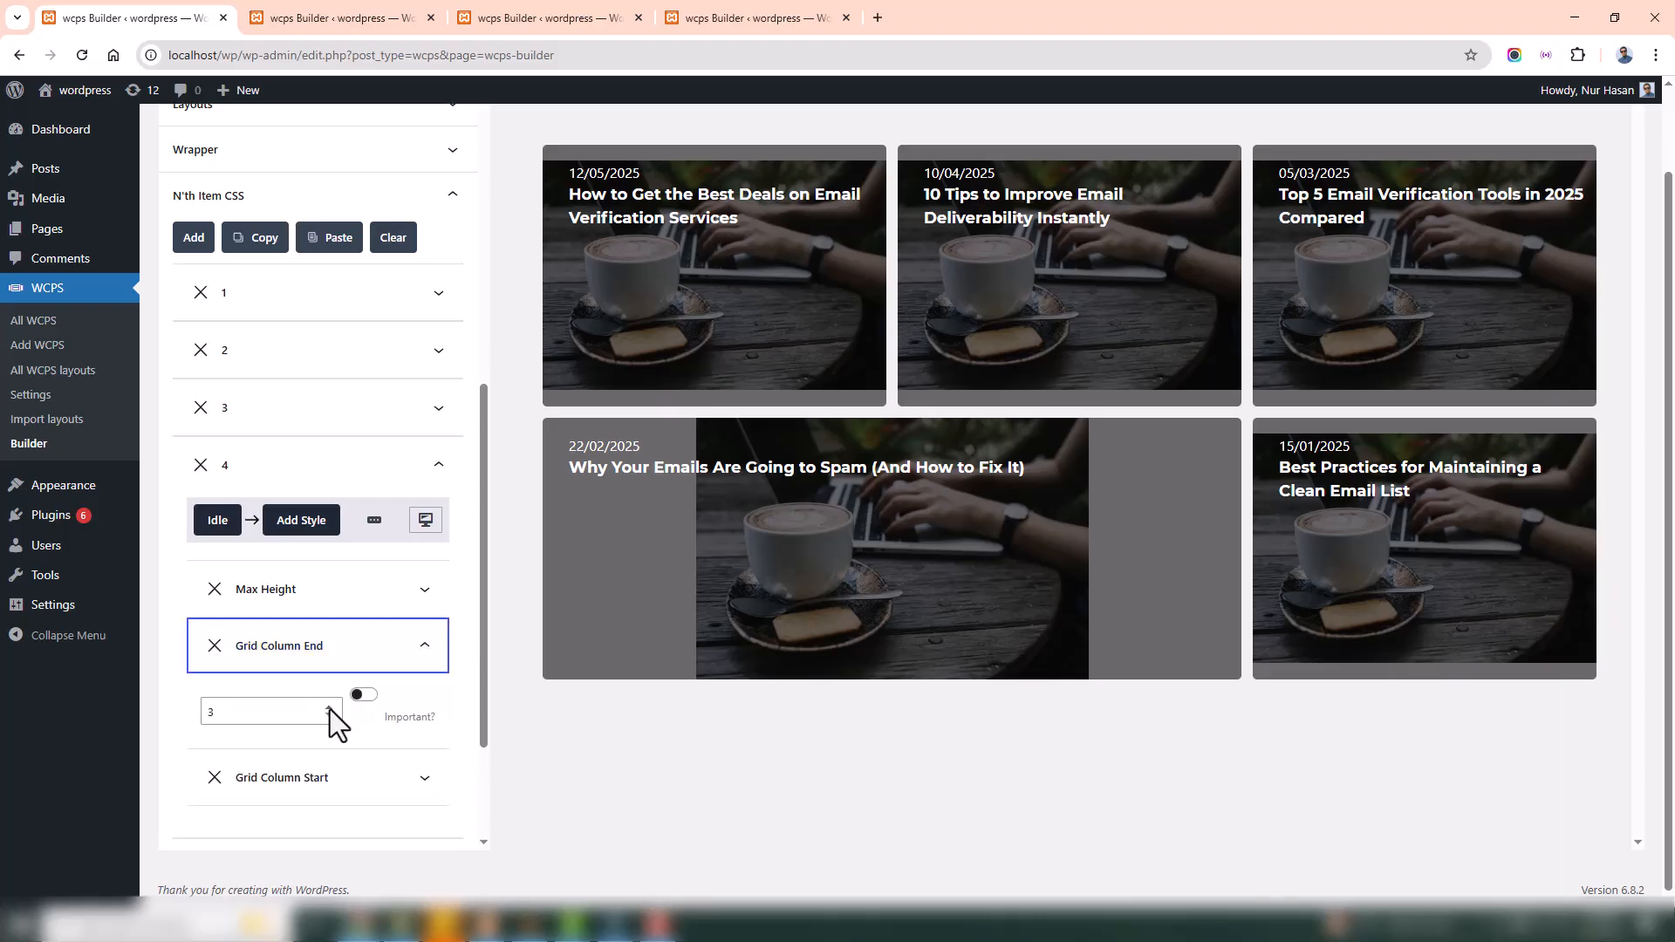
click(329, 708)
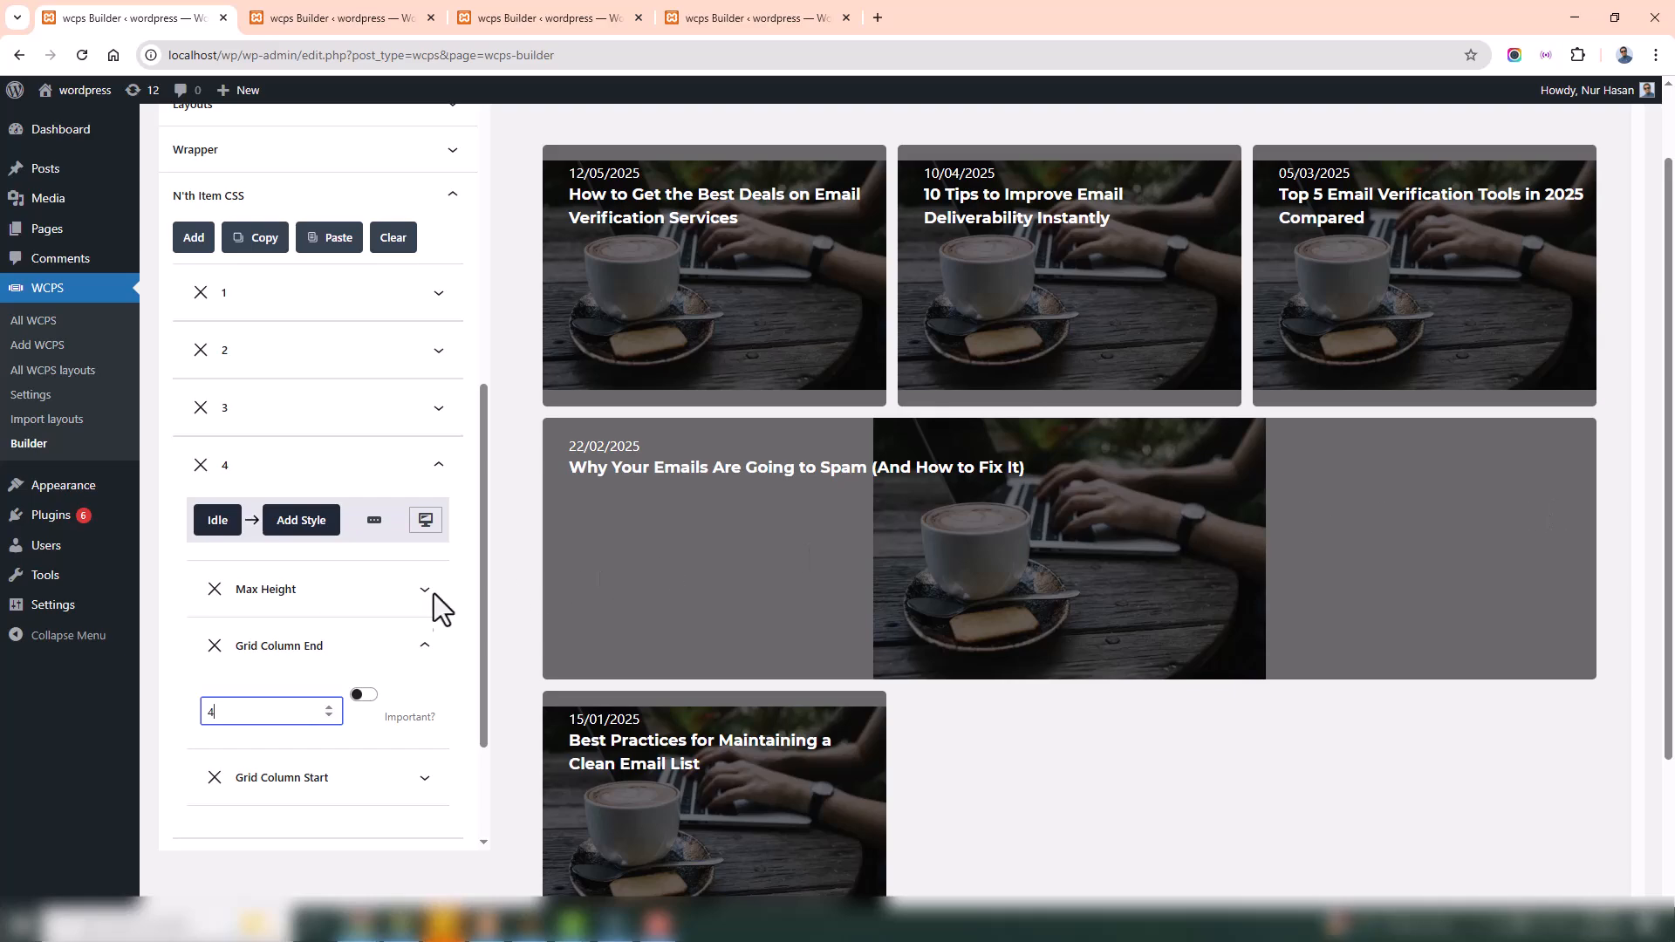
click(328, 717)
click(318, 656)
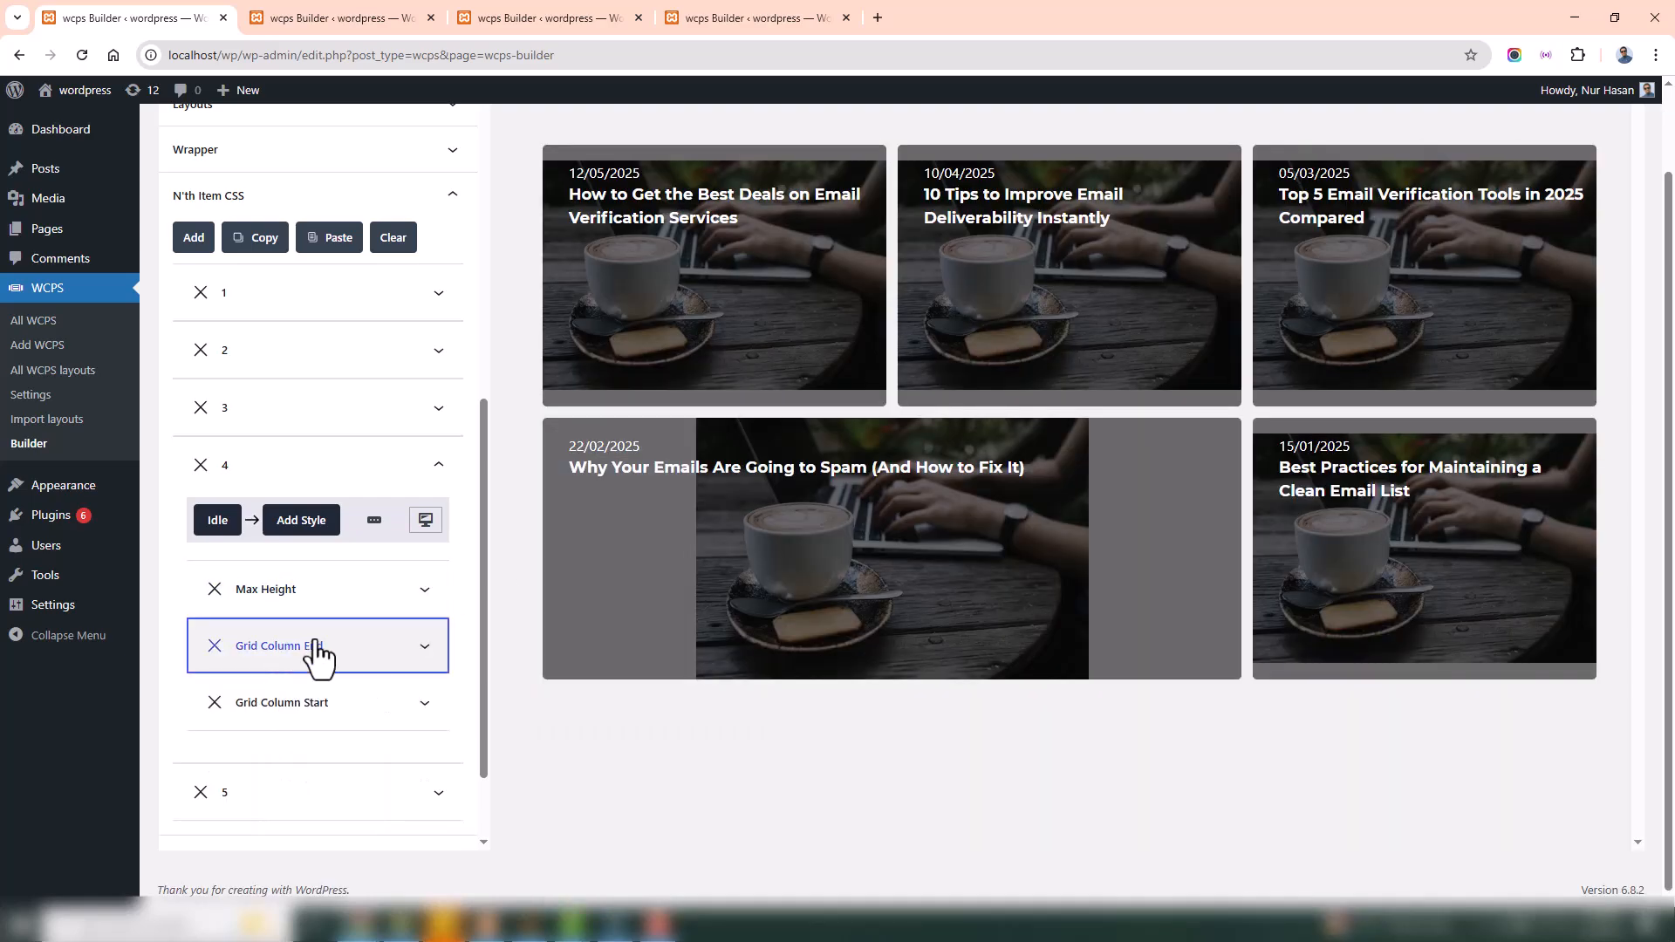
Look at the styles of item 2, then collapse items 2 and 4 and the N'th Item CSS section
scroll(233, 329, up, 1)
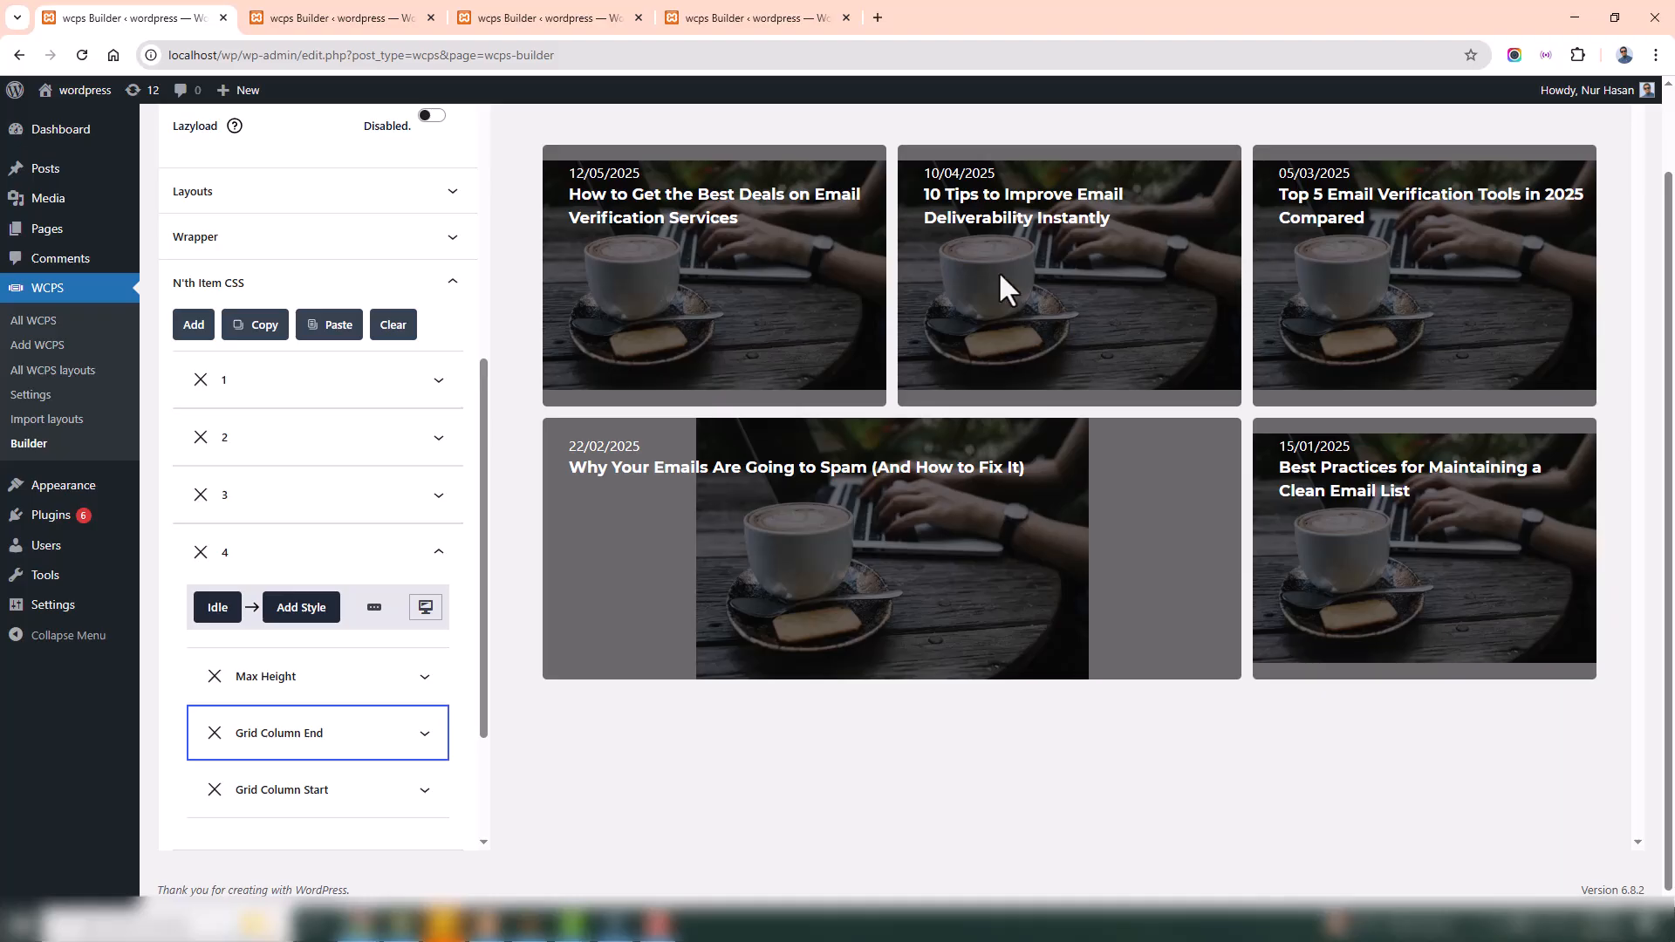
click(256, 447)
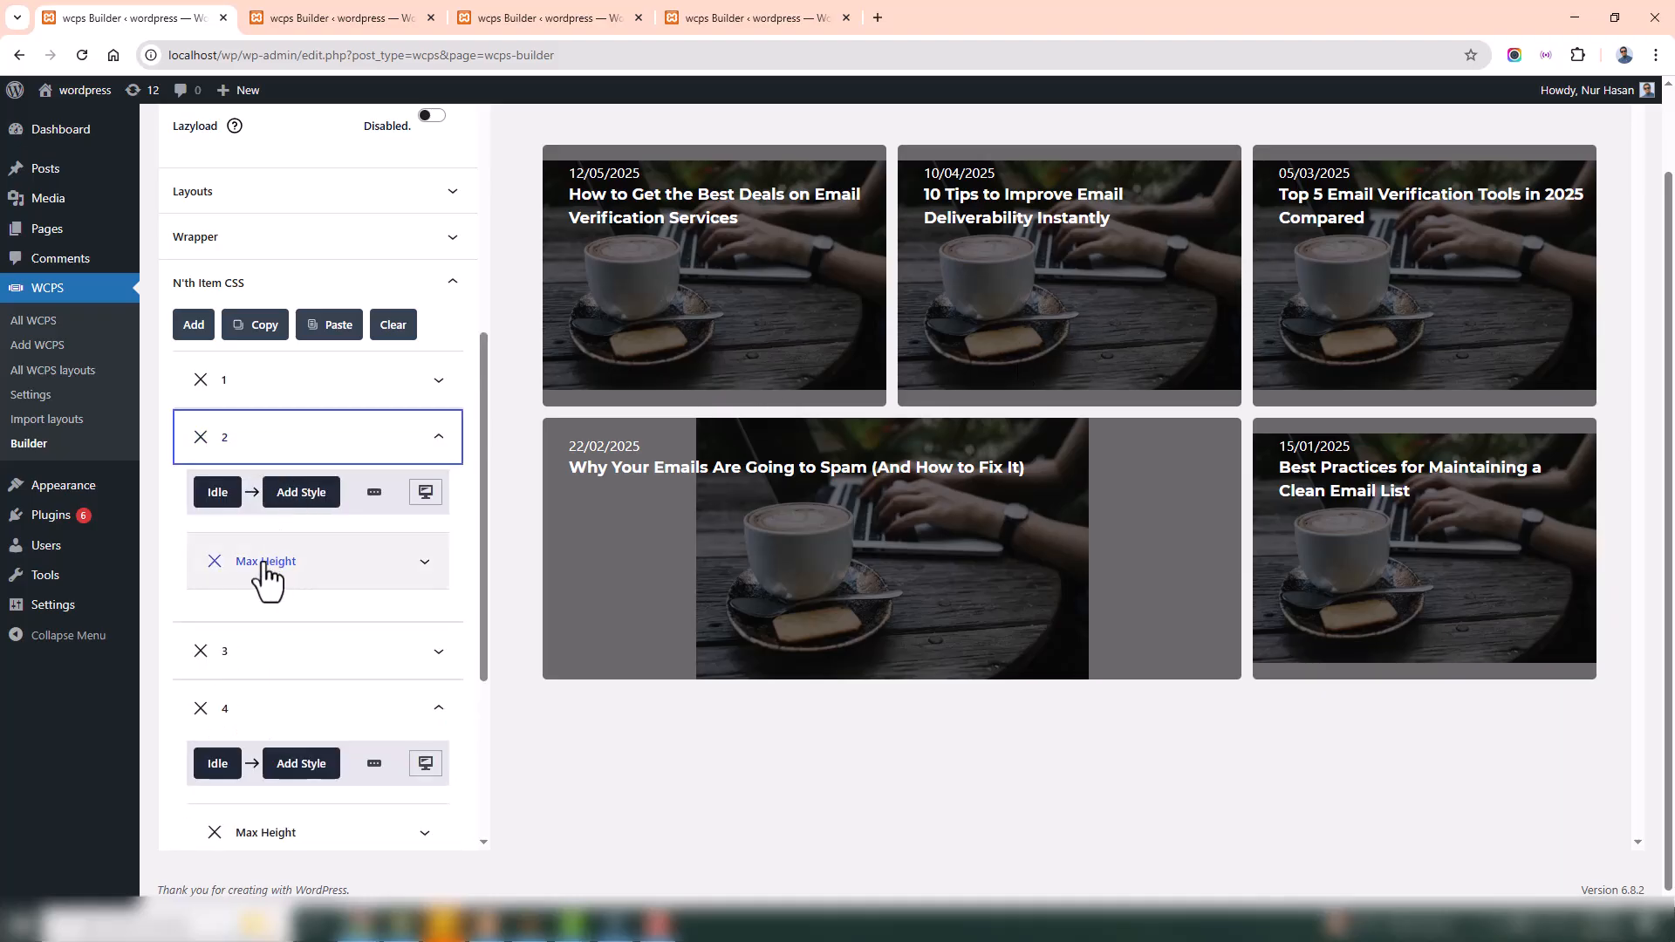
click(292, 441)
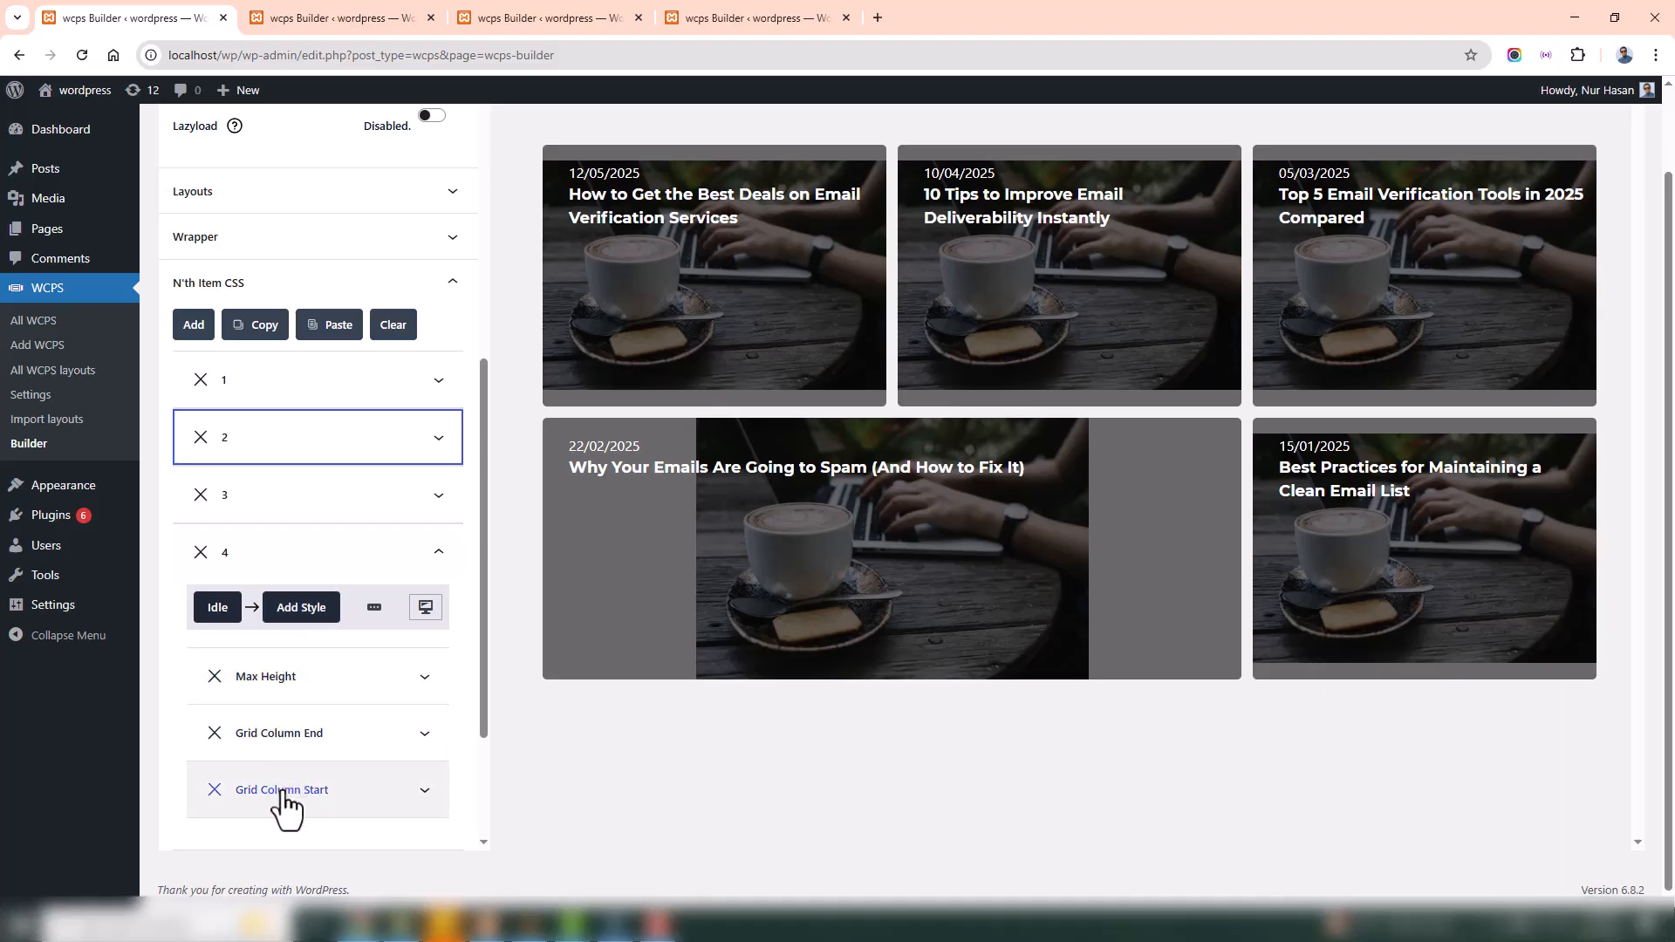
click(277, 553)
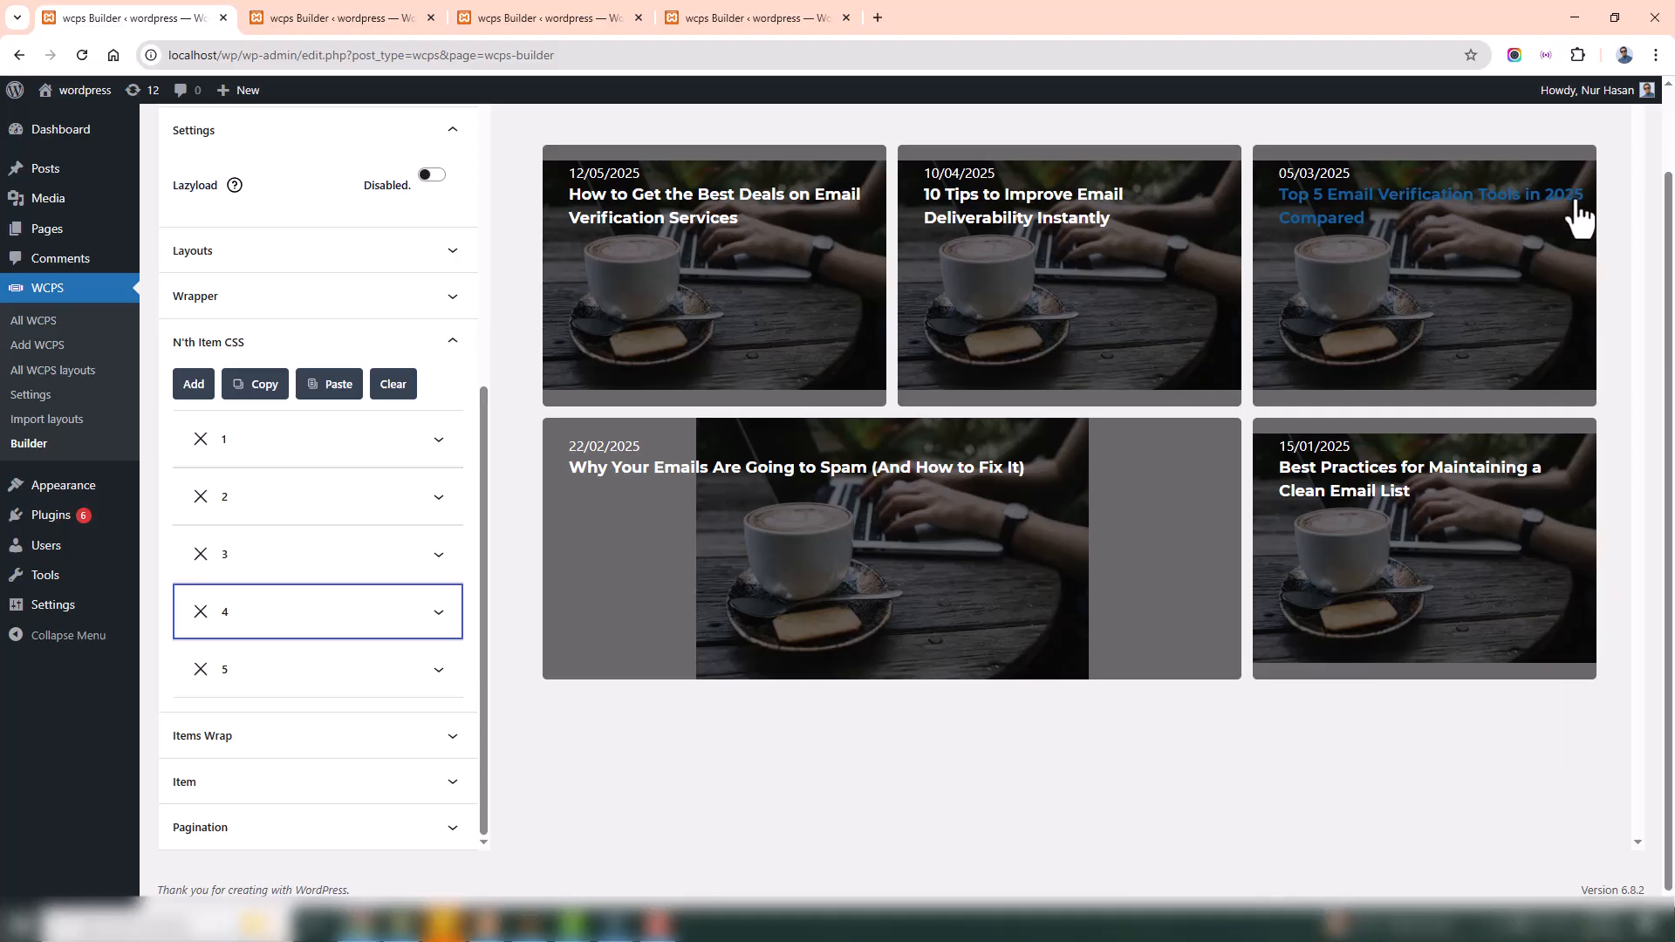
click(237, 344)
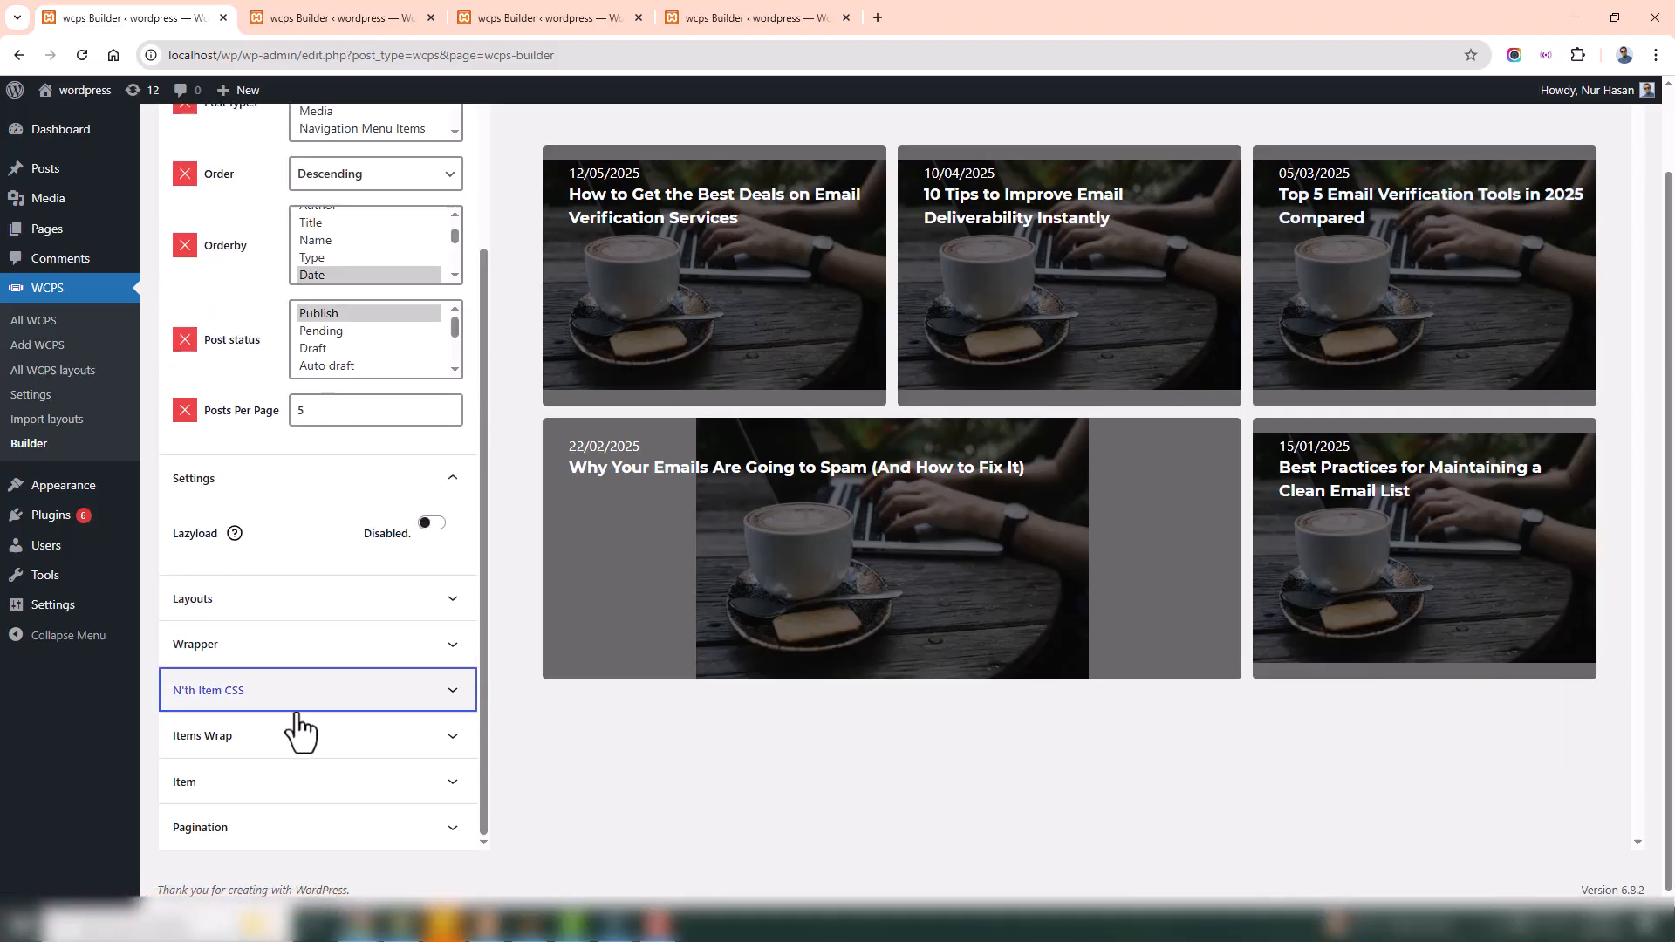
Examine the styles of the Items Wrap section and collapse the section
click(250, 744)
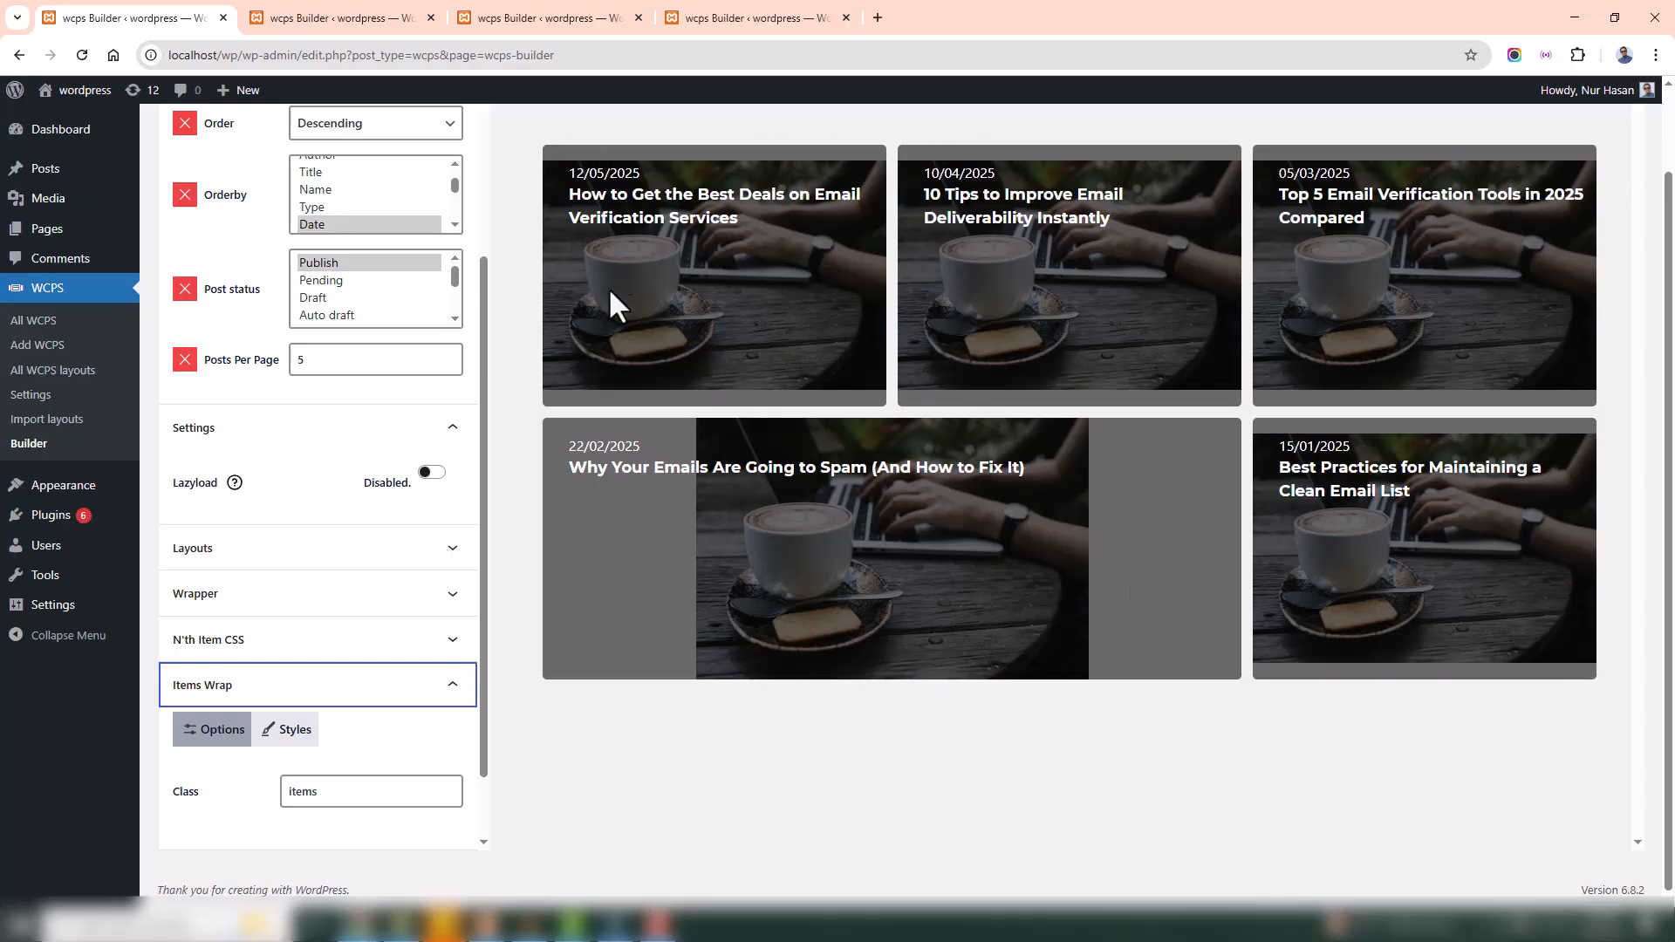
click(287, 737)
scroll(297, 741, down, 3)
scroll(301, 724, down, 1)
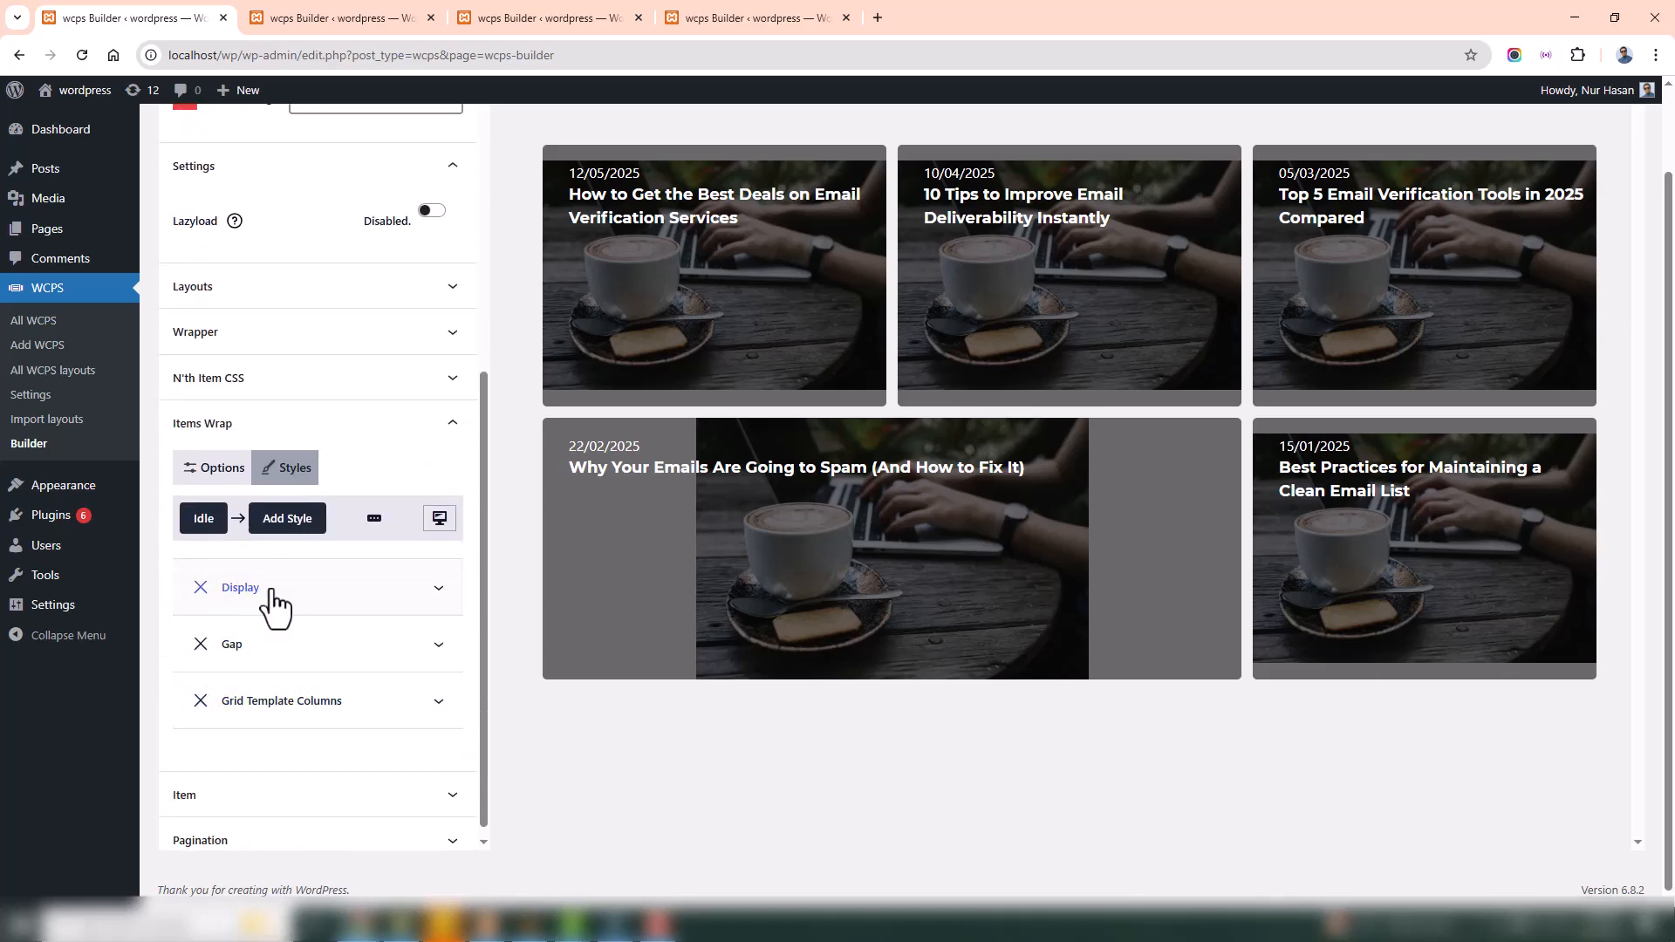
click(305, 428)
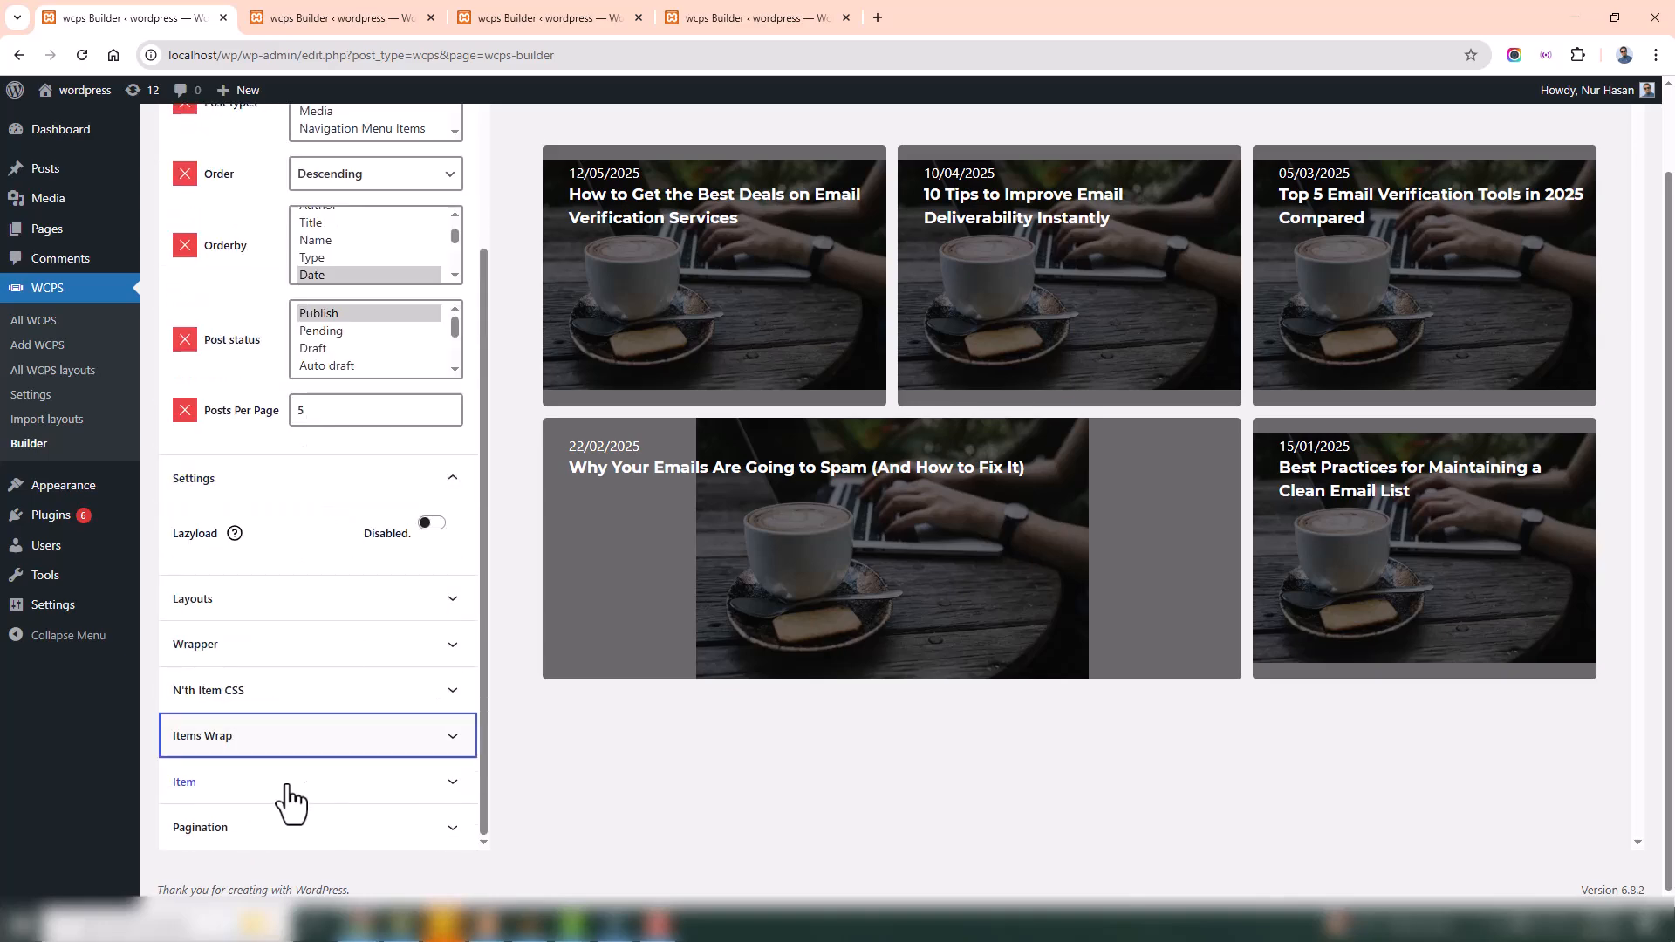
Try a #A084CF background color in the styles of the Item section and remove that style
click(245, 785)
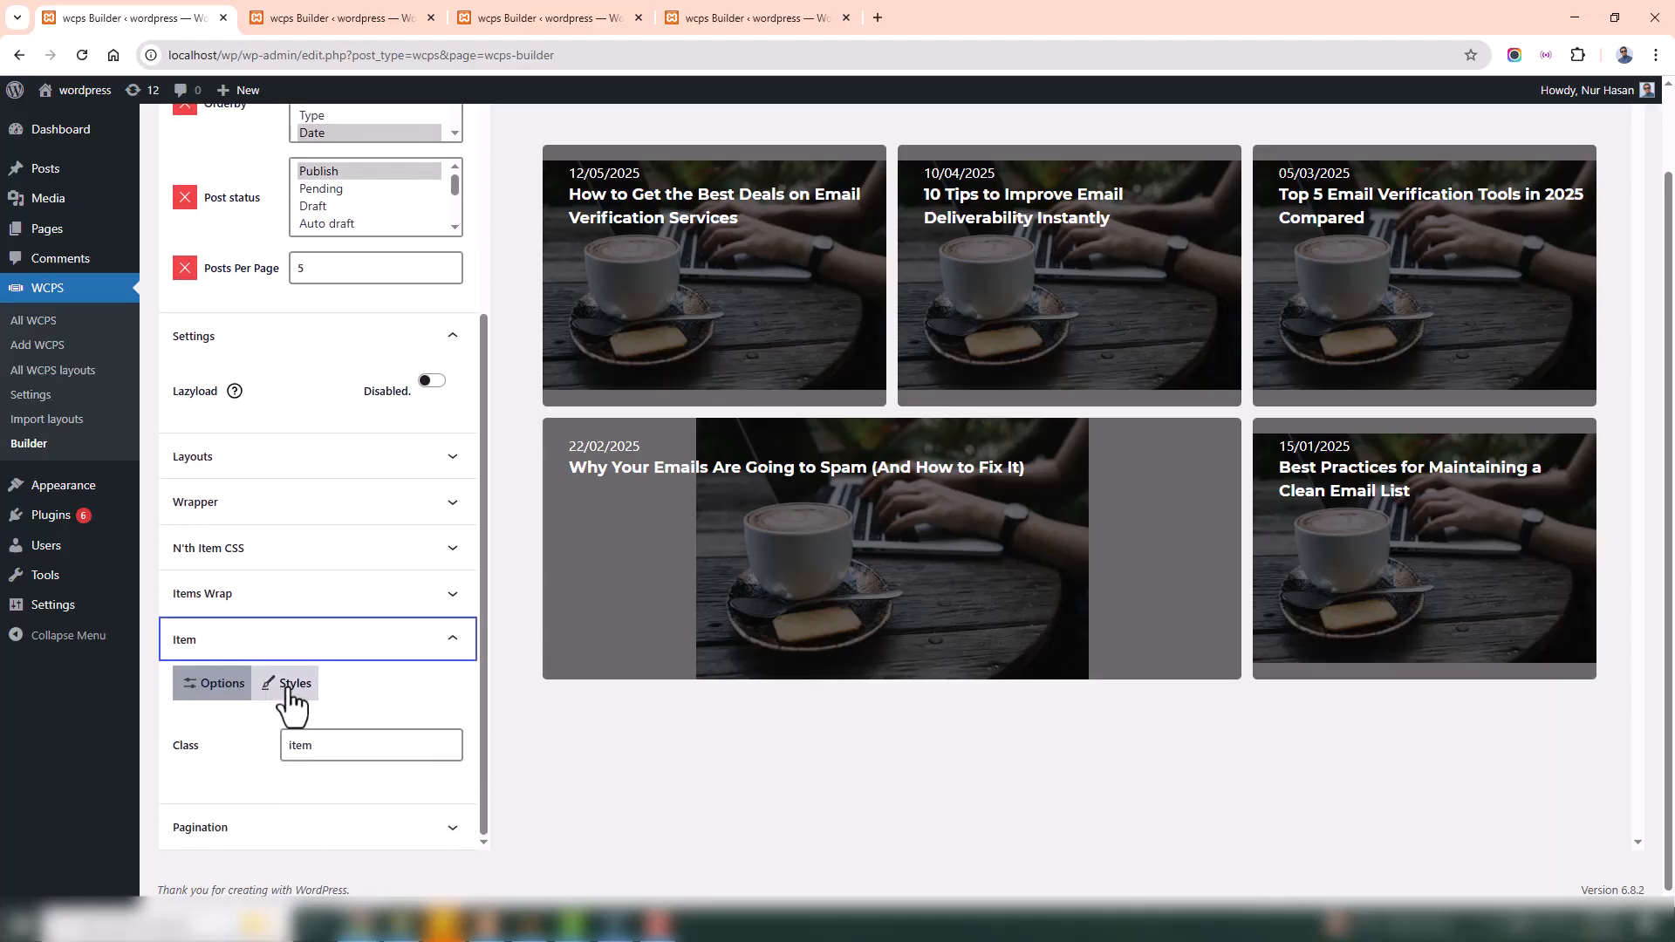
click(291, 687)
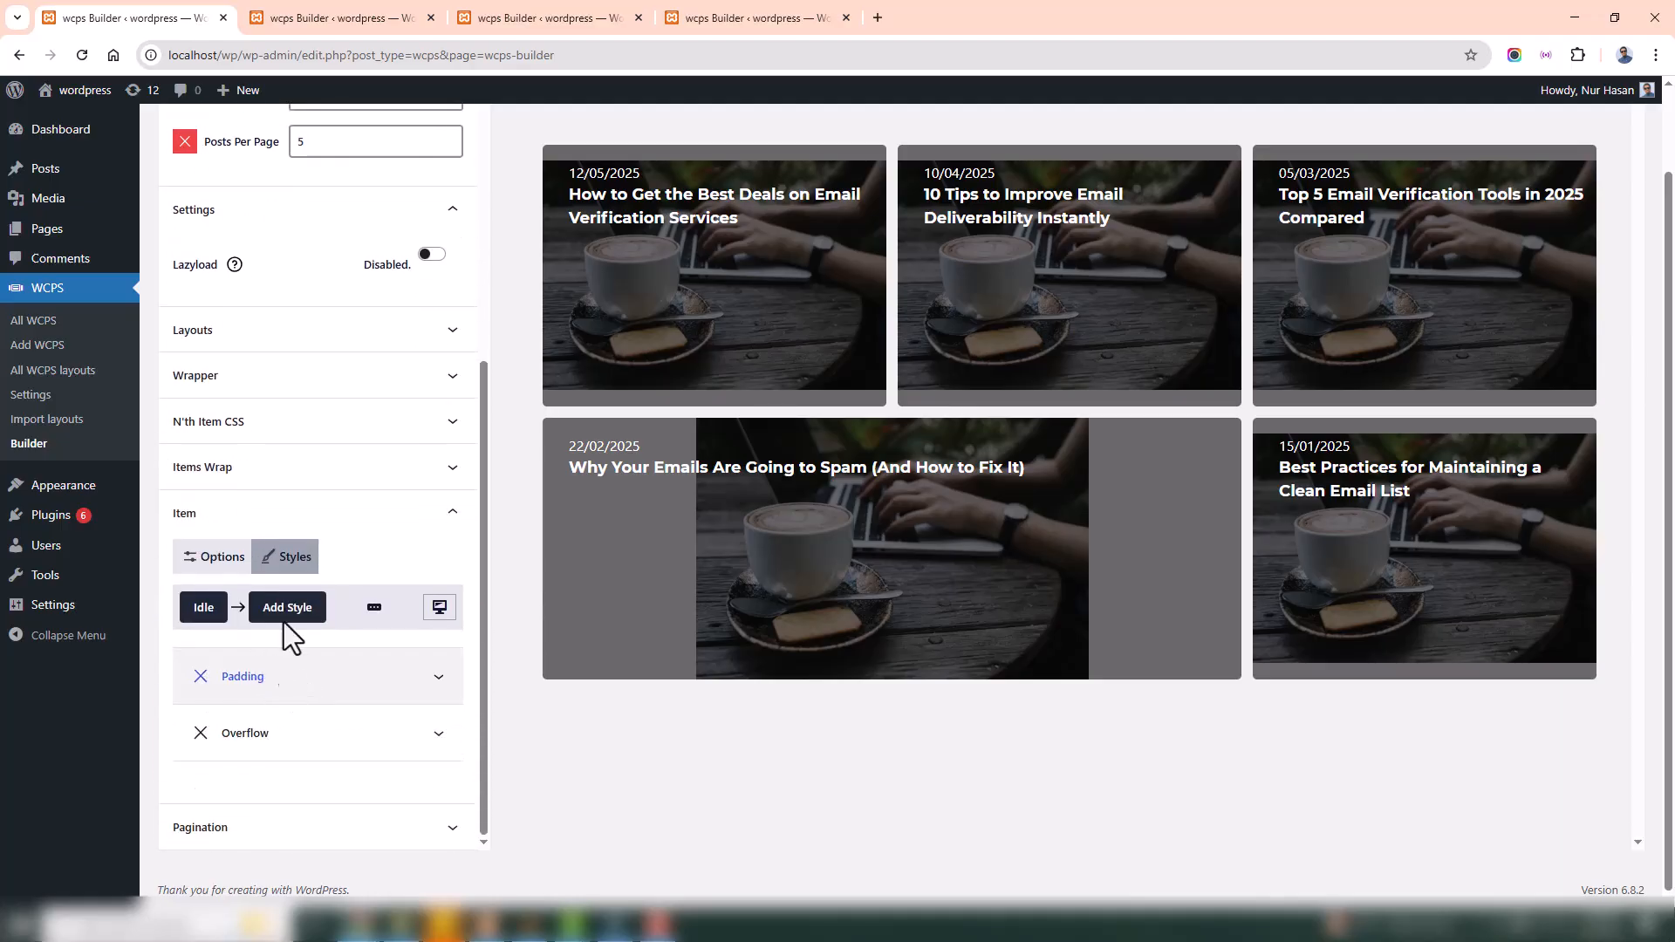
click(288, 611)
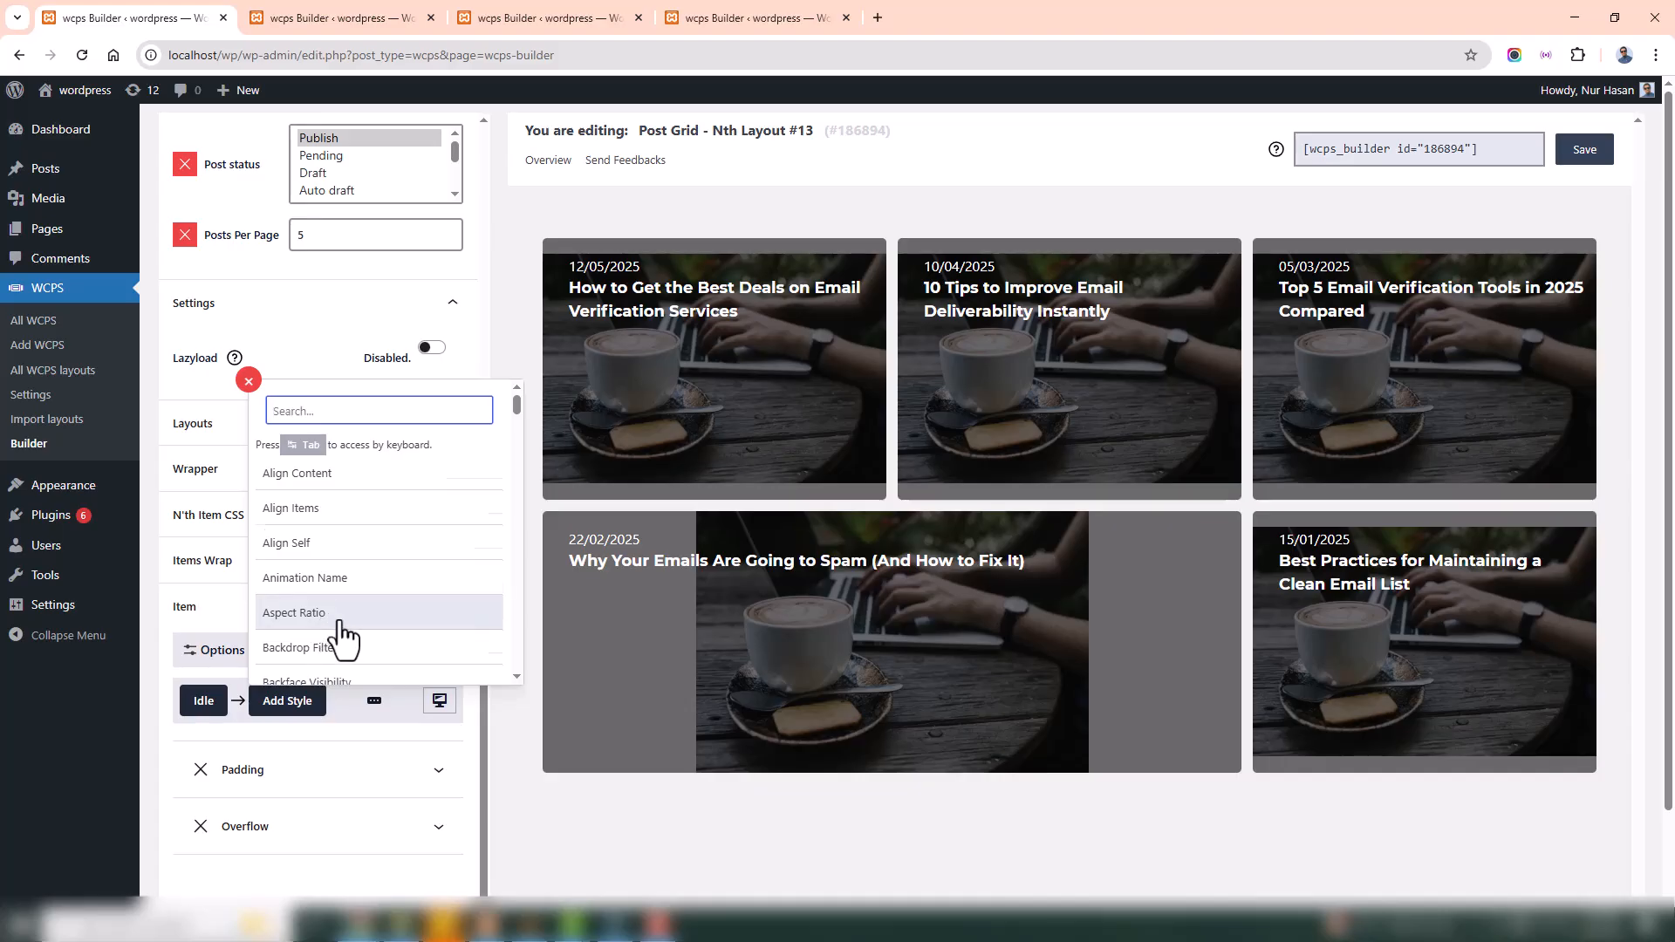
scroll(342, 637, down, 3)
click(349, 567)
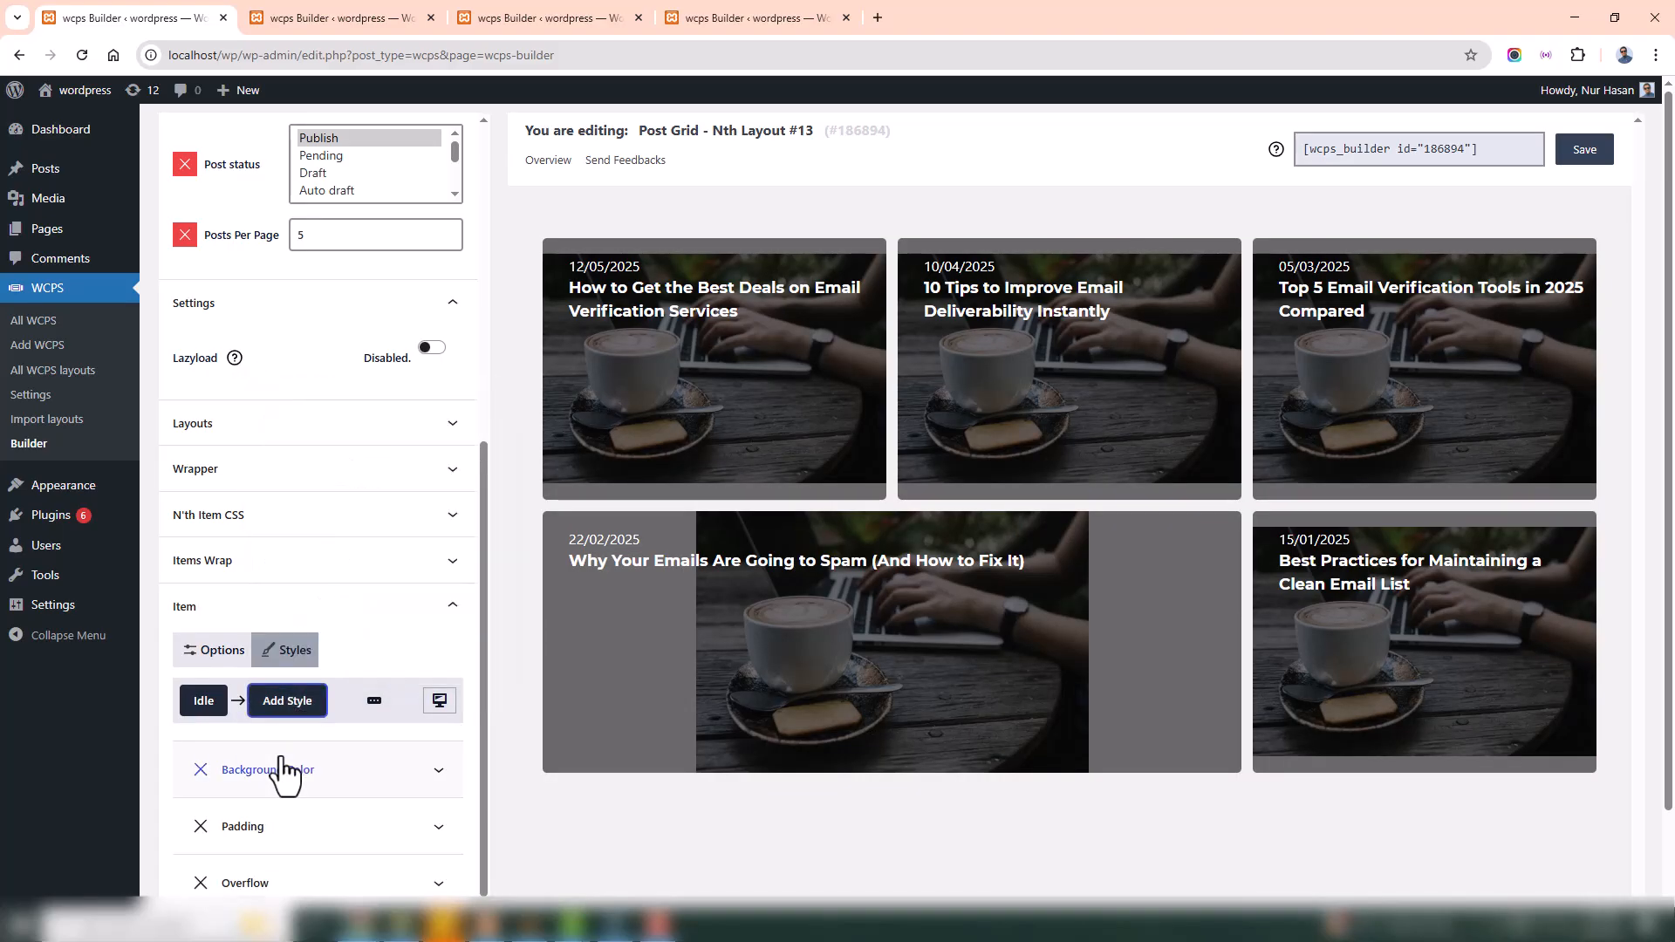
click(284, 772)
click(275, 813)
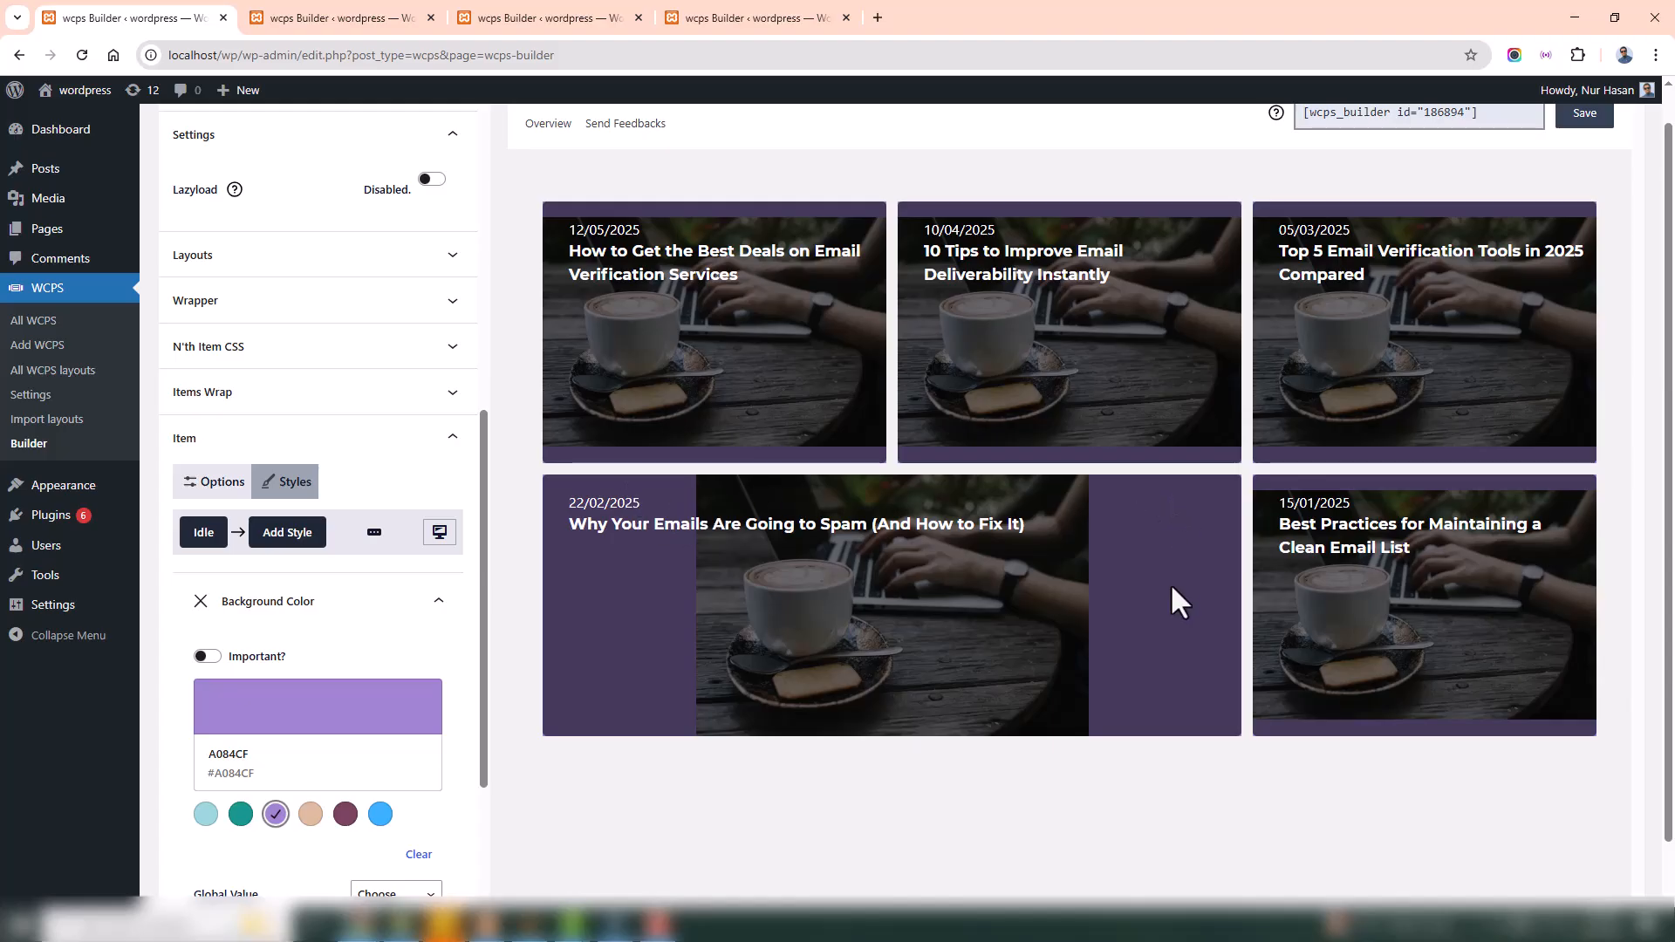
click(200, 601)
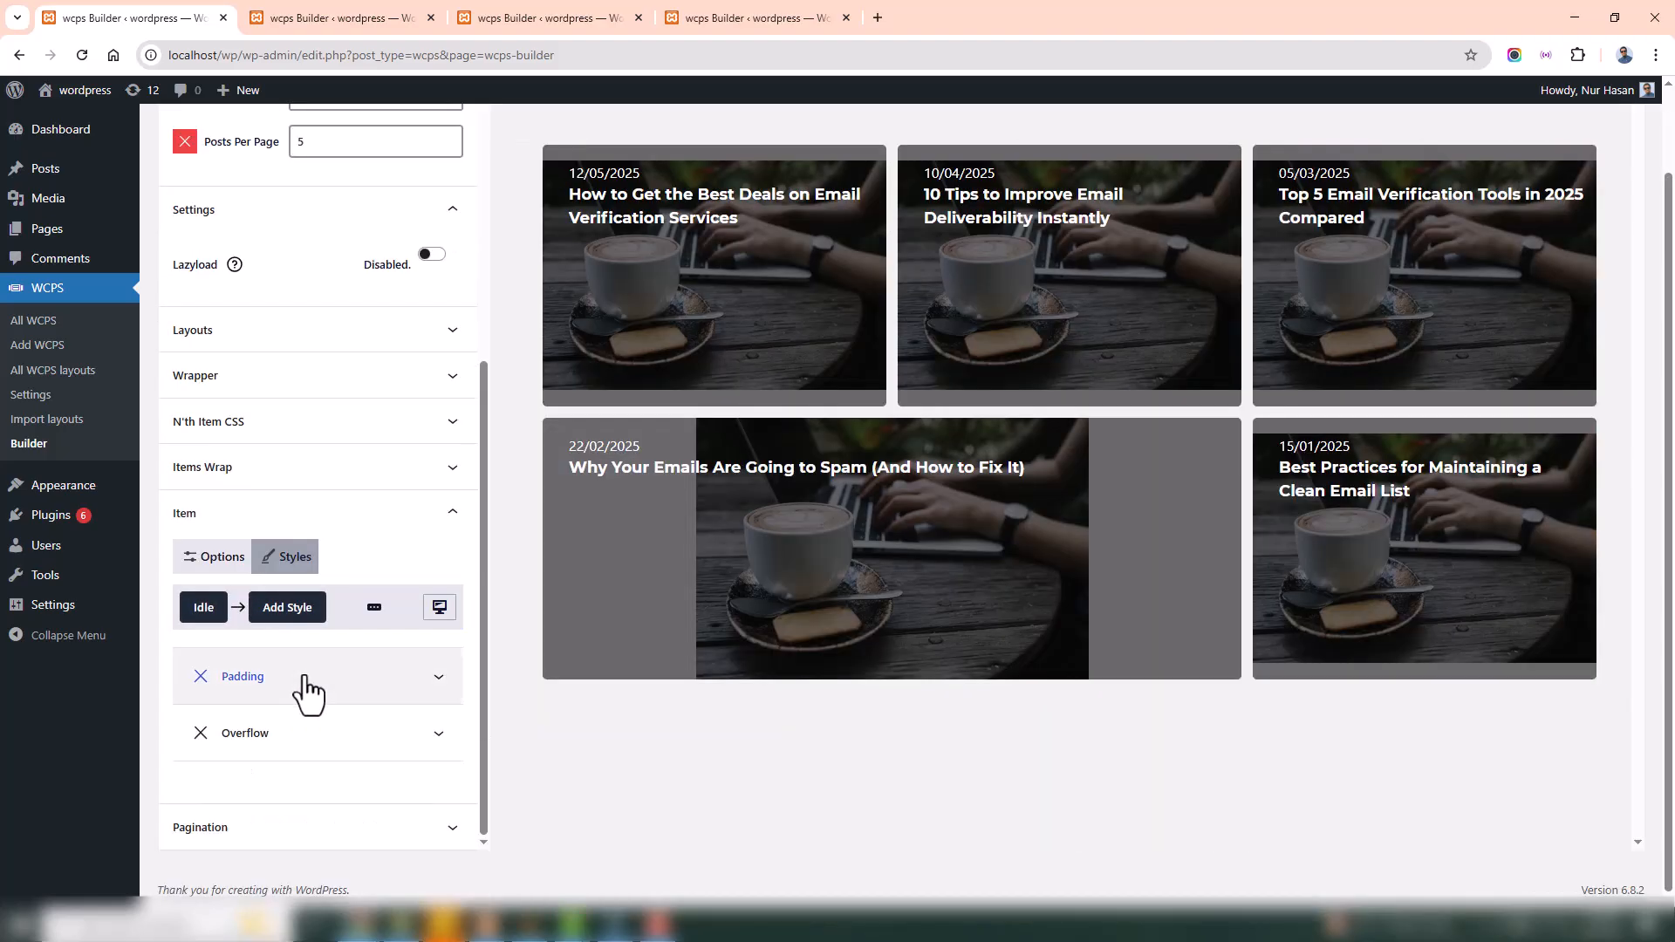
Look at the Padding style of the grid's Item section and collapse the section
click(245, 686)
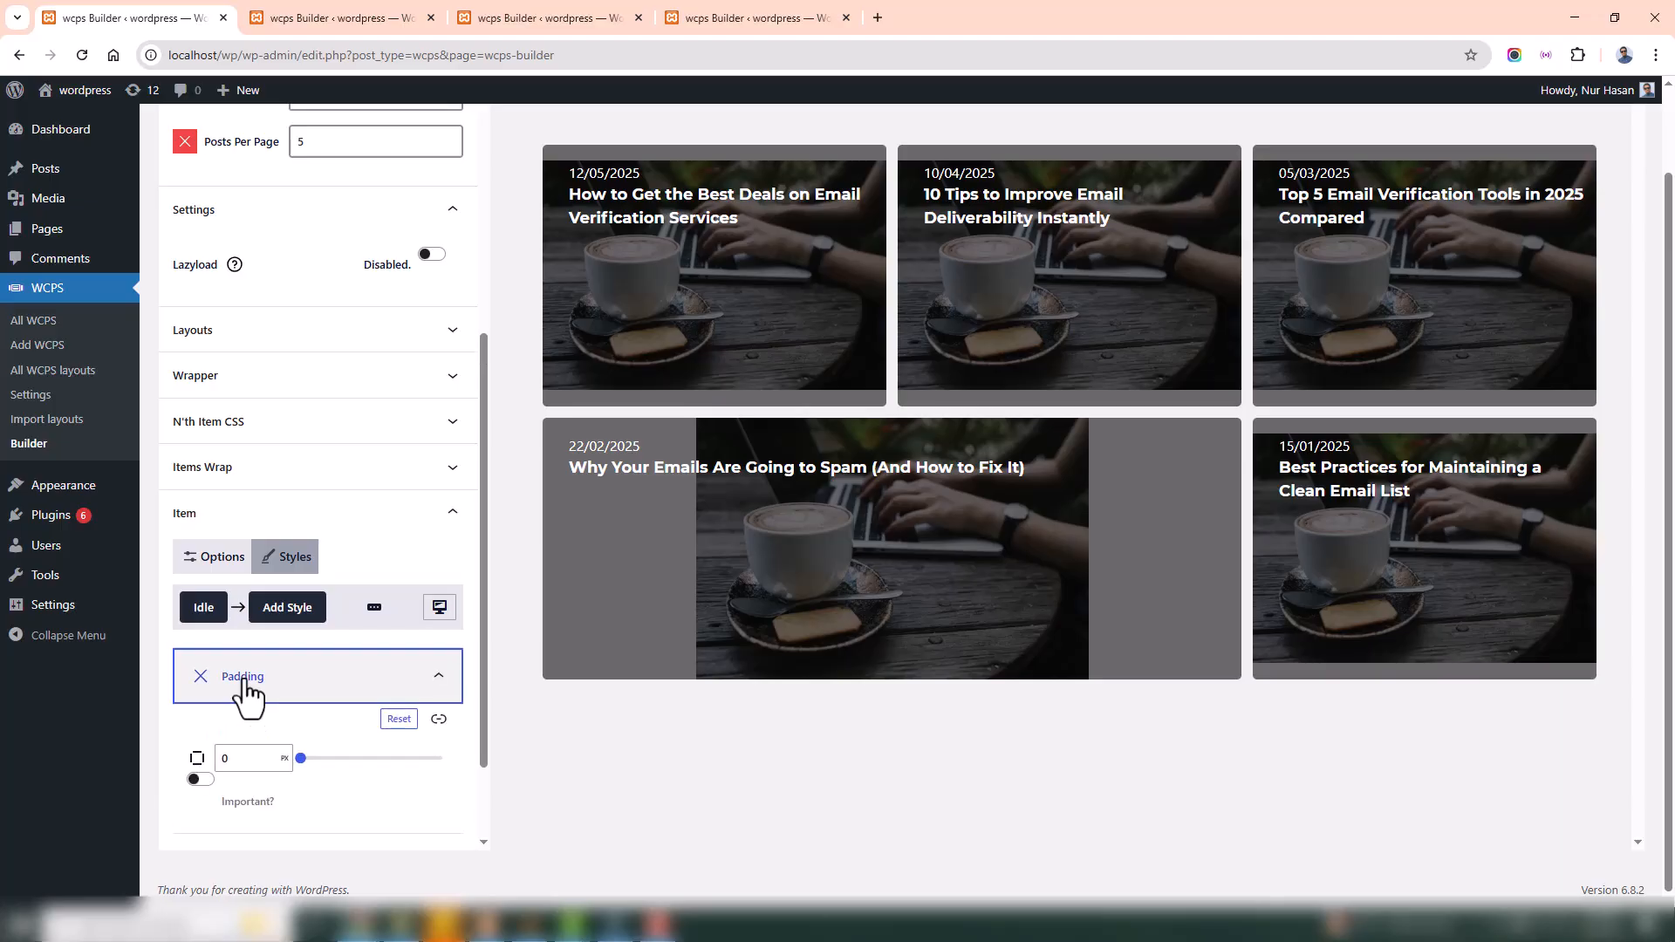
click(245, 687)
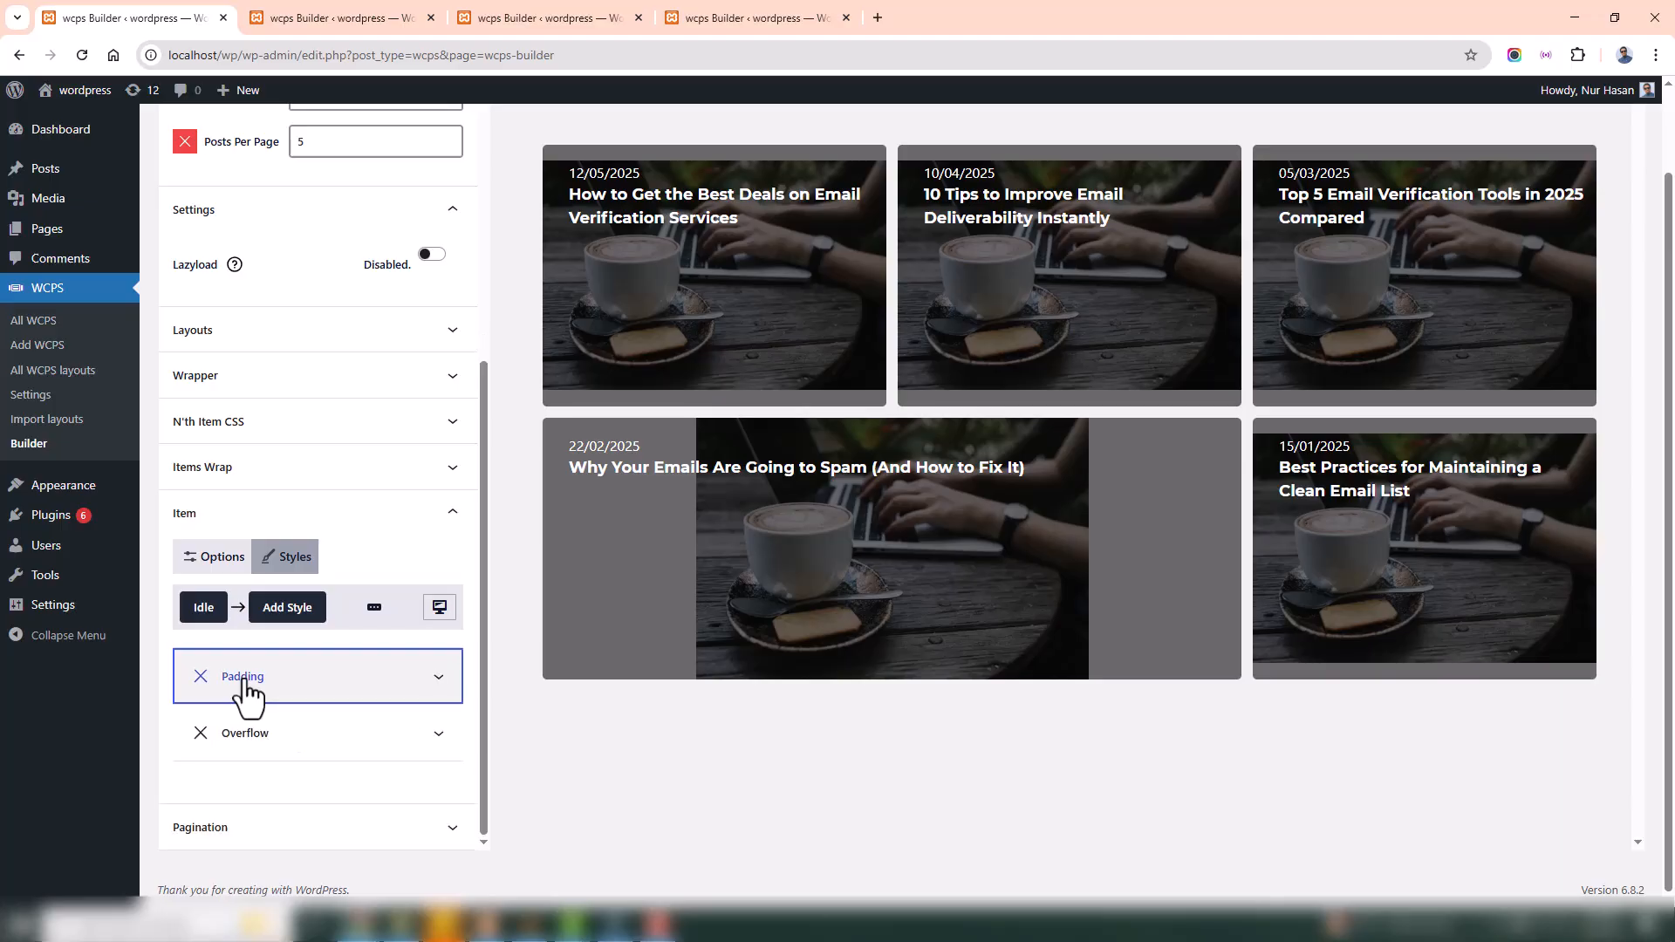
click(261, 519)
Expand the Pagination section and set the pagination type to Normal Pagination
click(220, 836)
scroll(307, 703, down, 7)
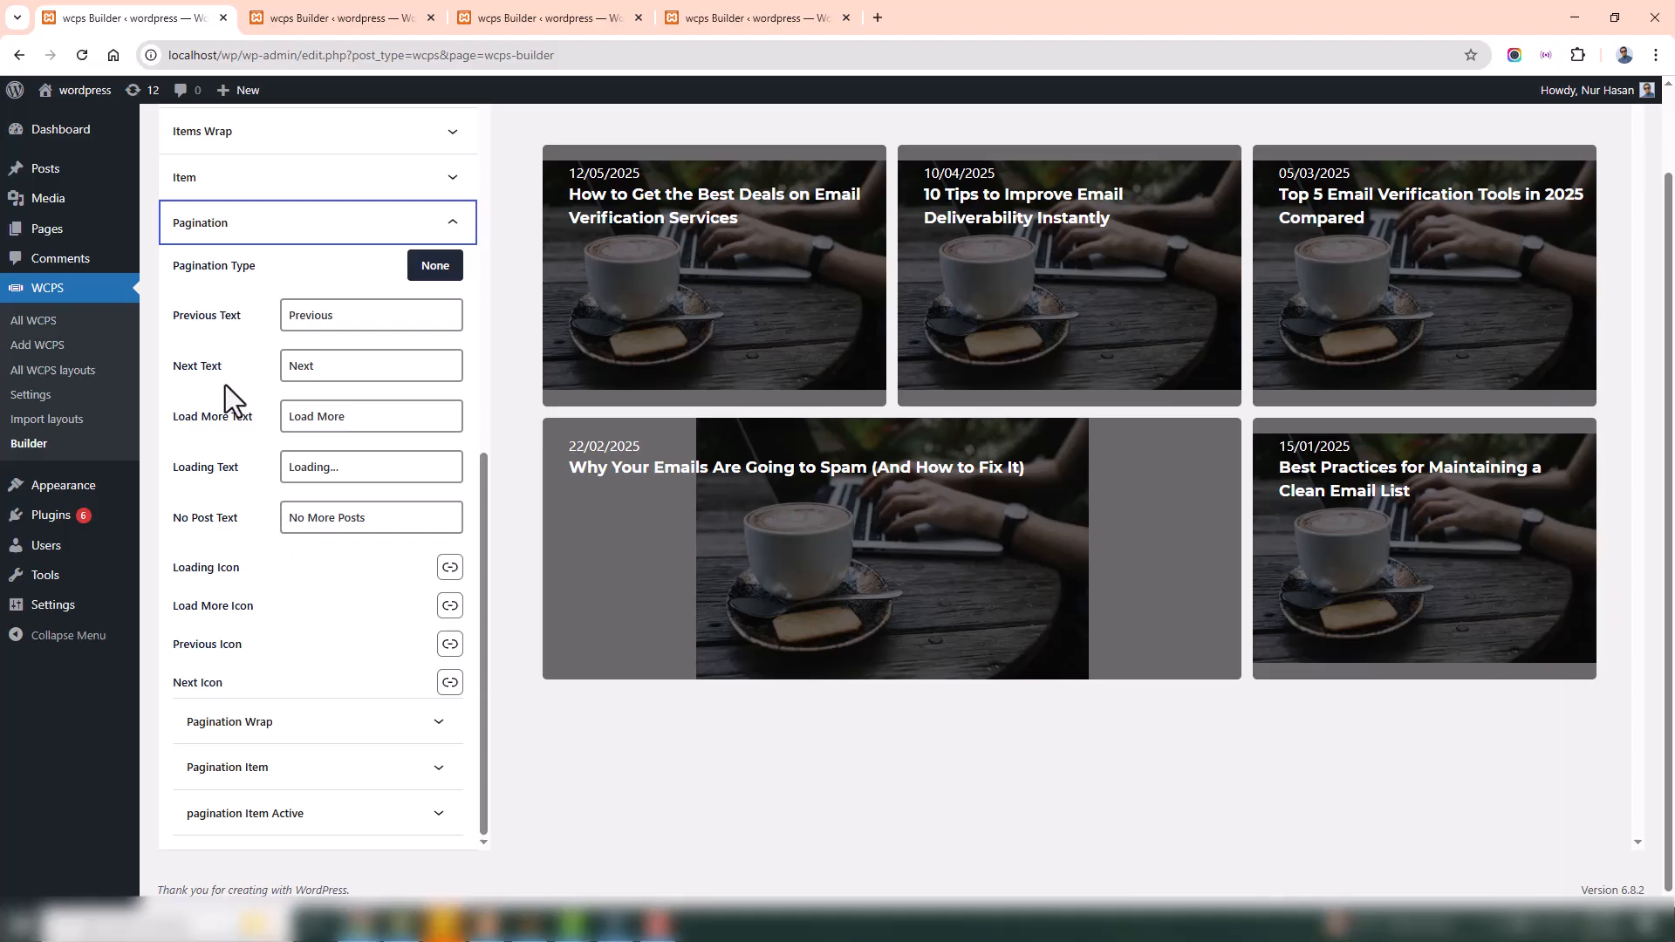
scroll(225, 385, up, 10)
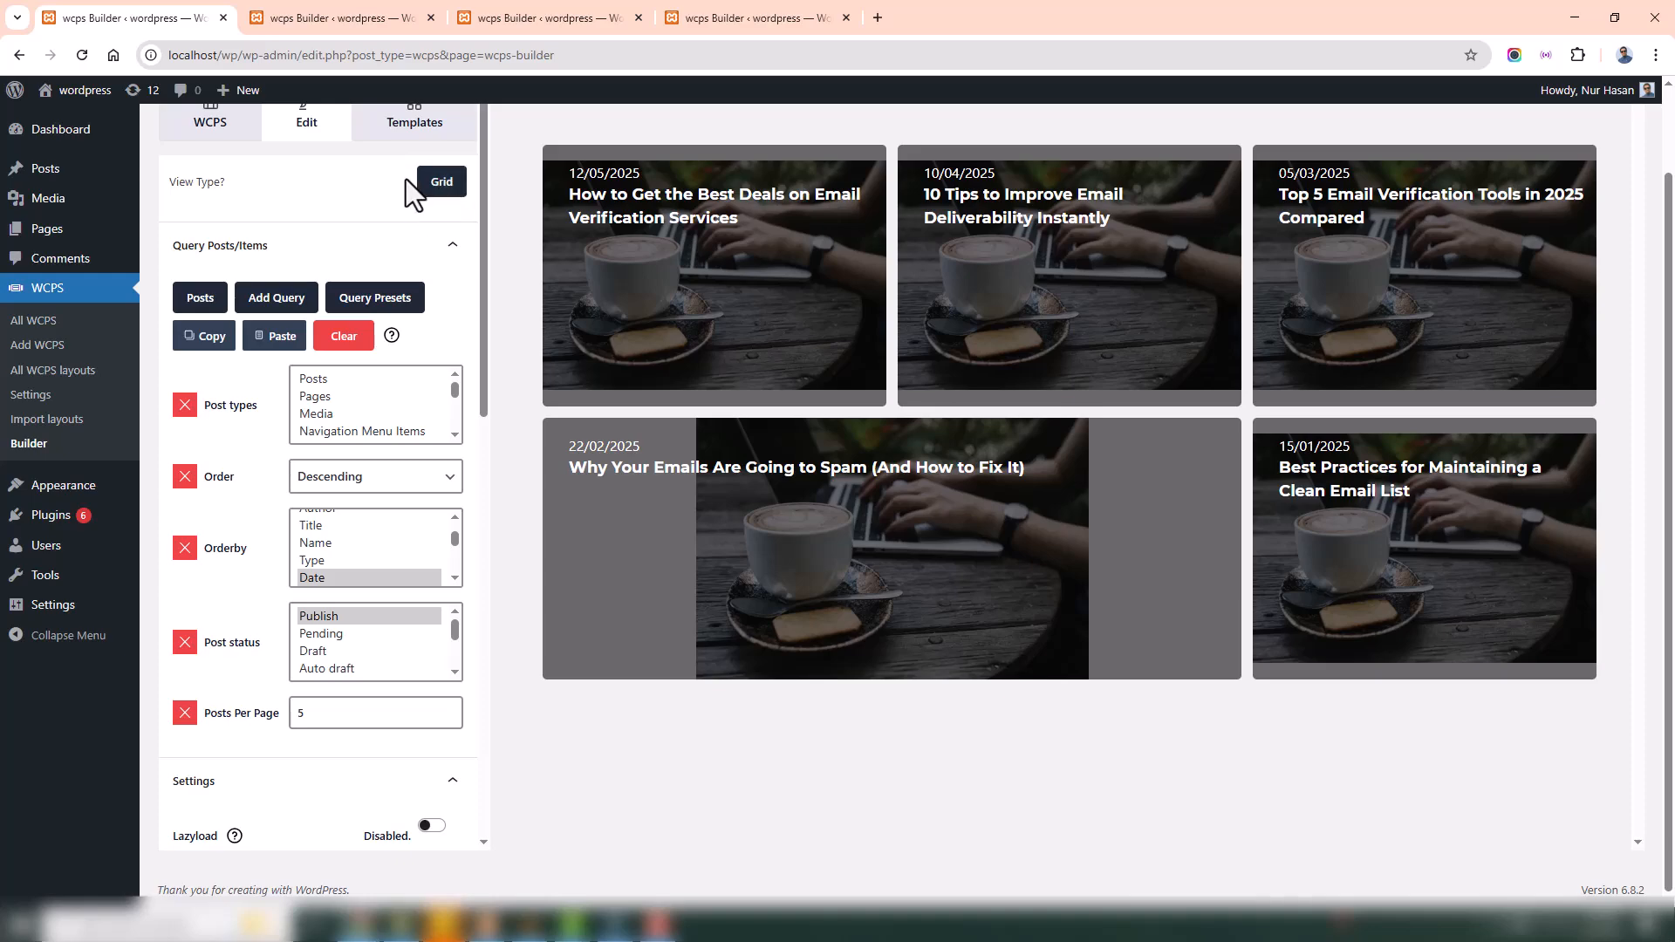
scroll(249, 523, down, 10)
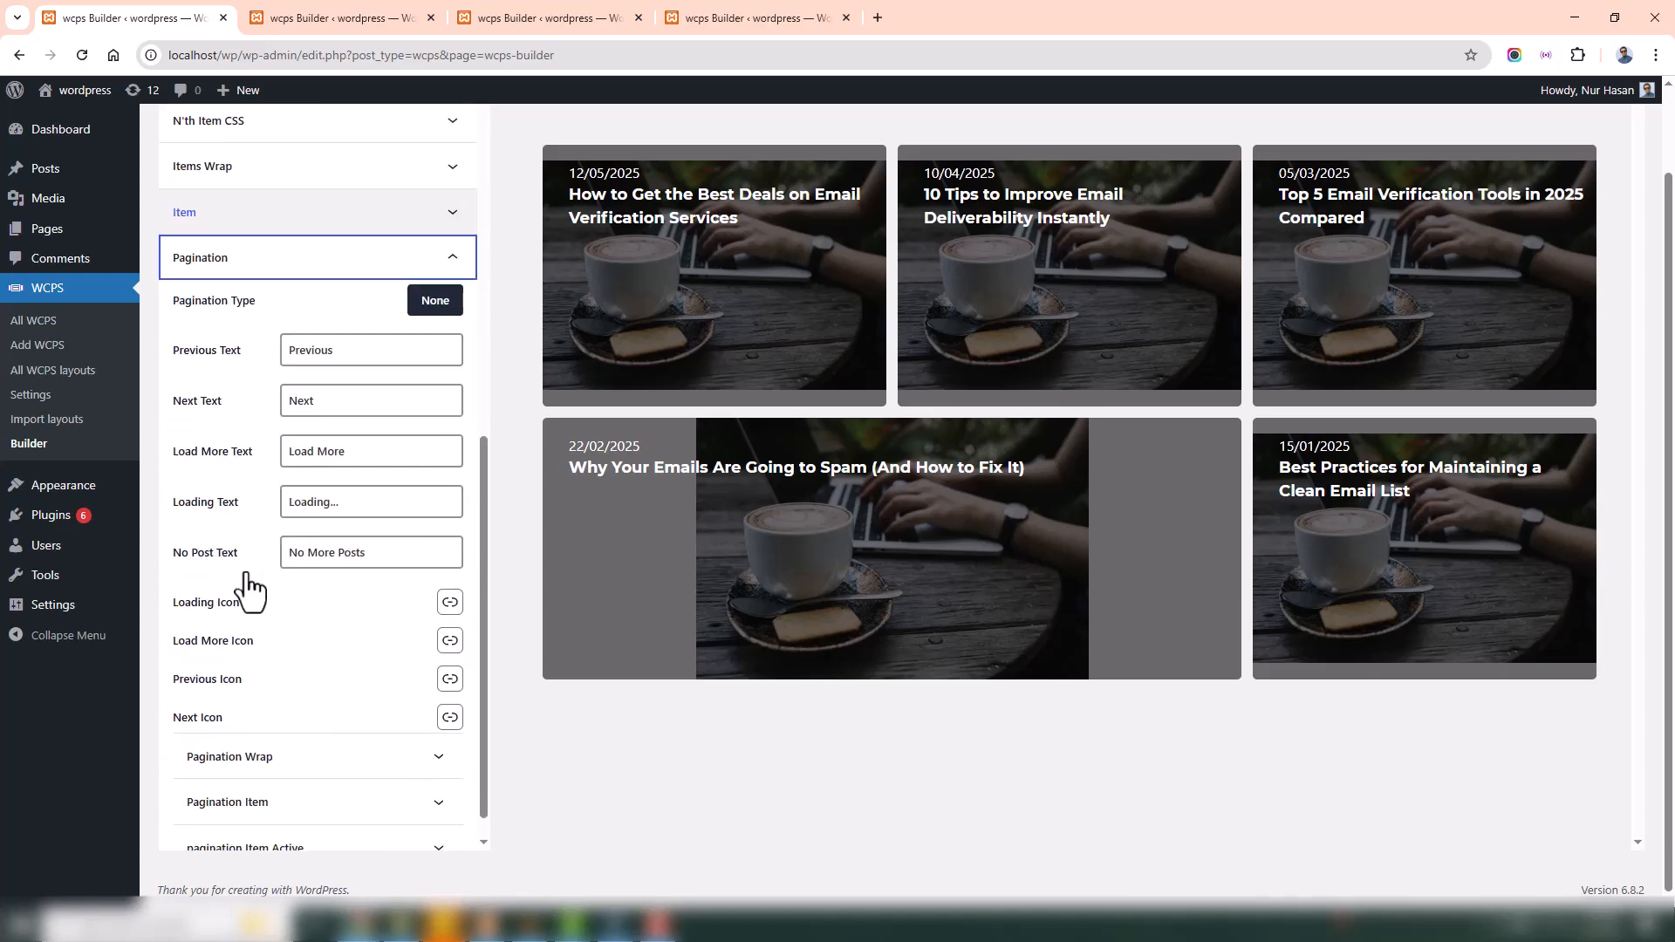
click(435, 300)
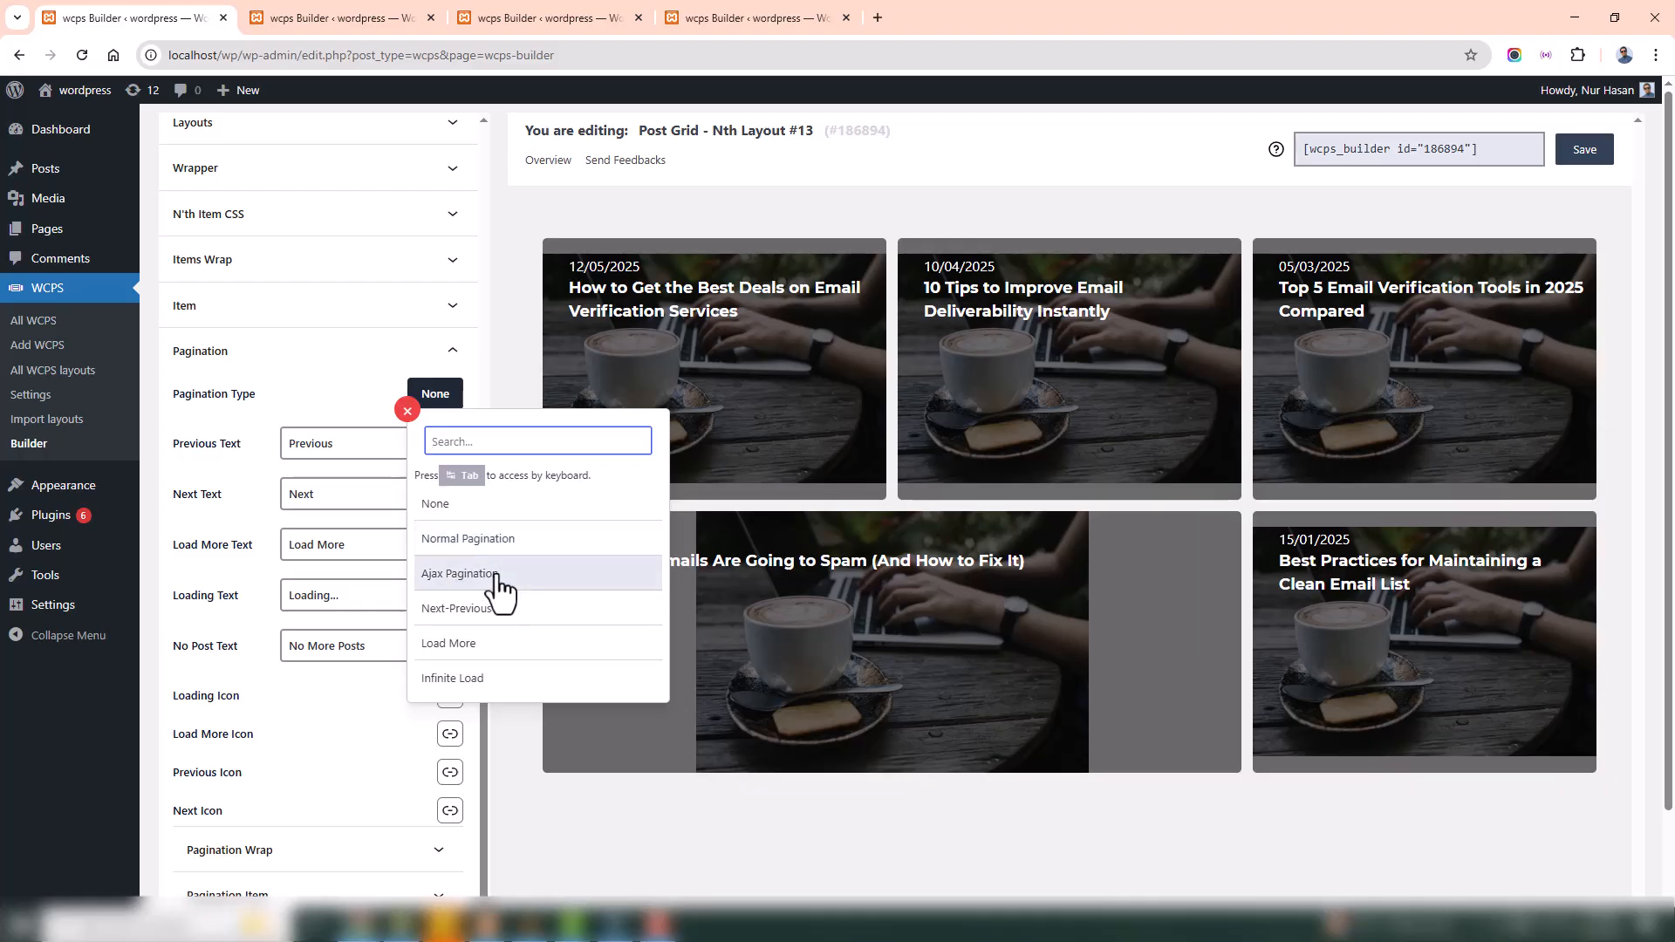
click(501, 538)
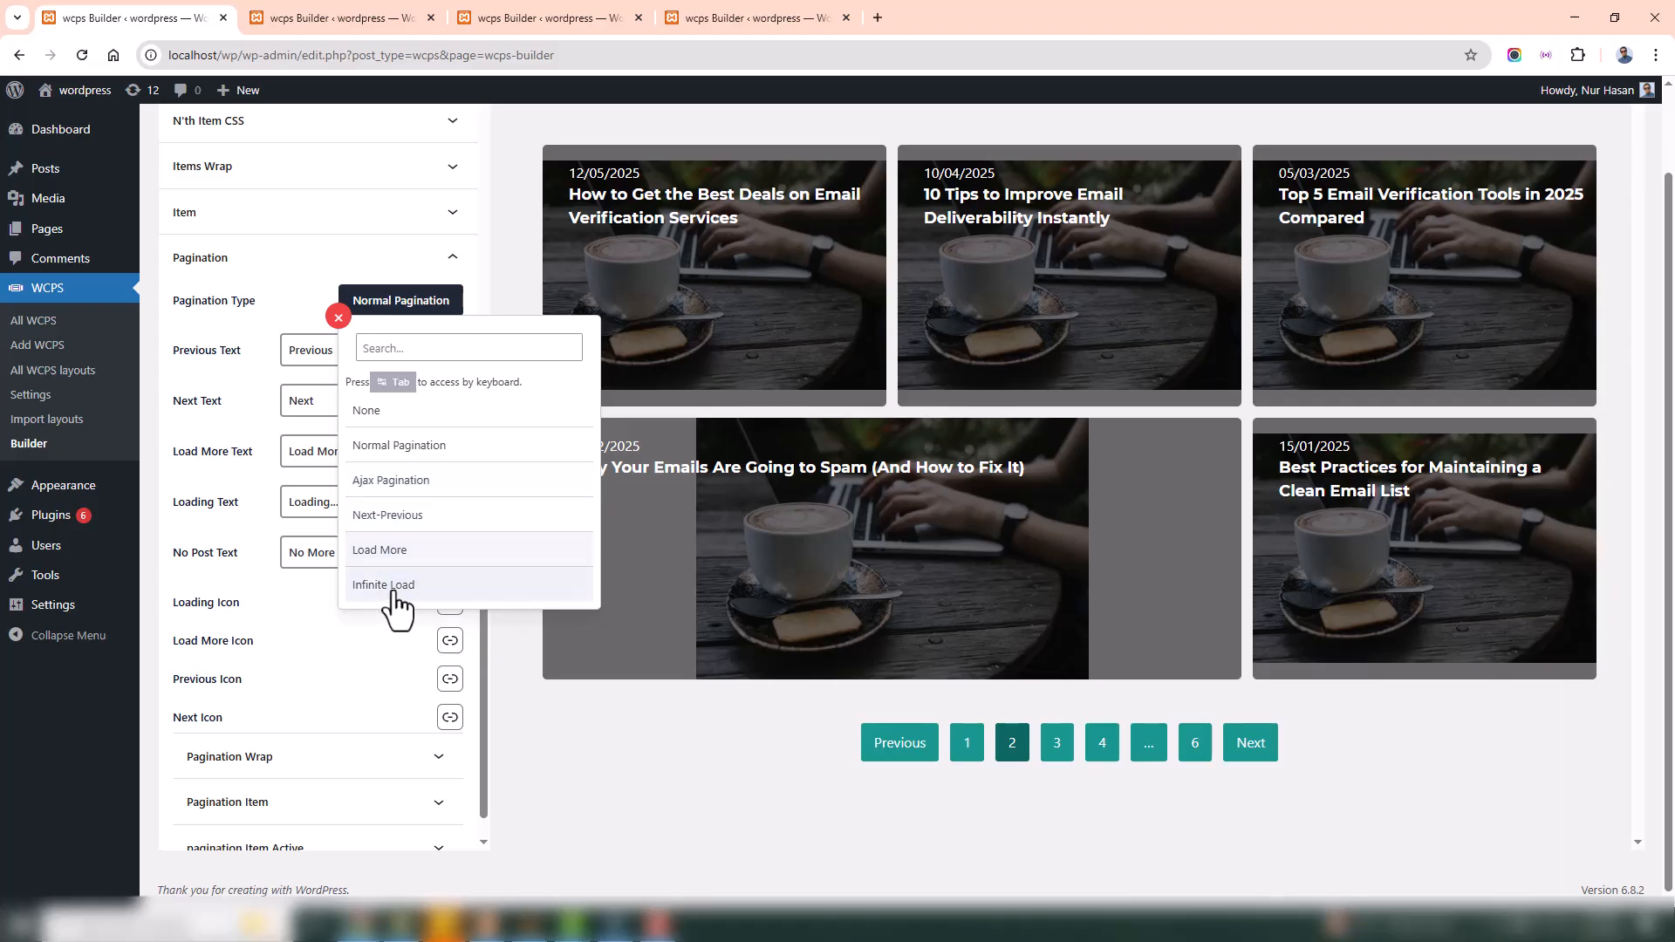
Close the list of pagination types and go through the pagination text fields from Previous Text to No Post Text
click(401, 318)
click(347, 356)
key(ctrl+a)
key(Tab)
key(Tab)
key(Tab)
key(Tab)
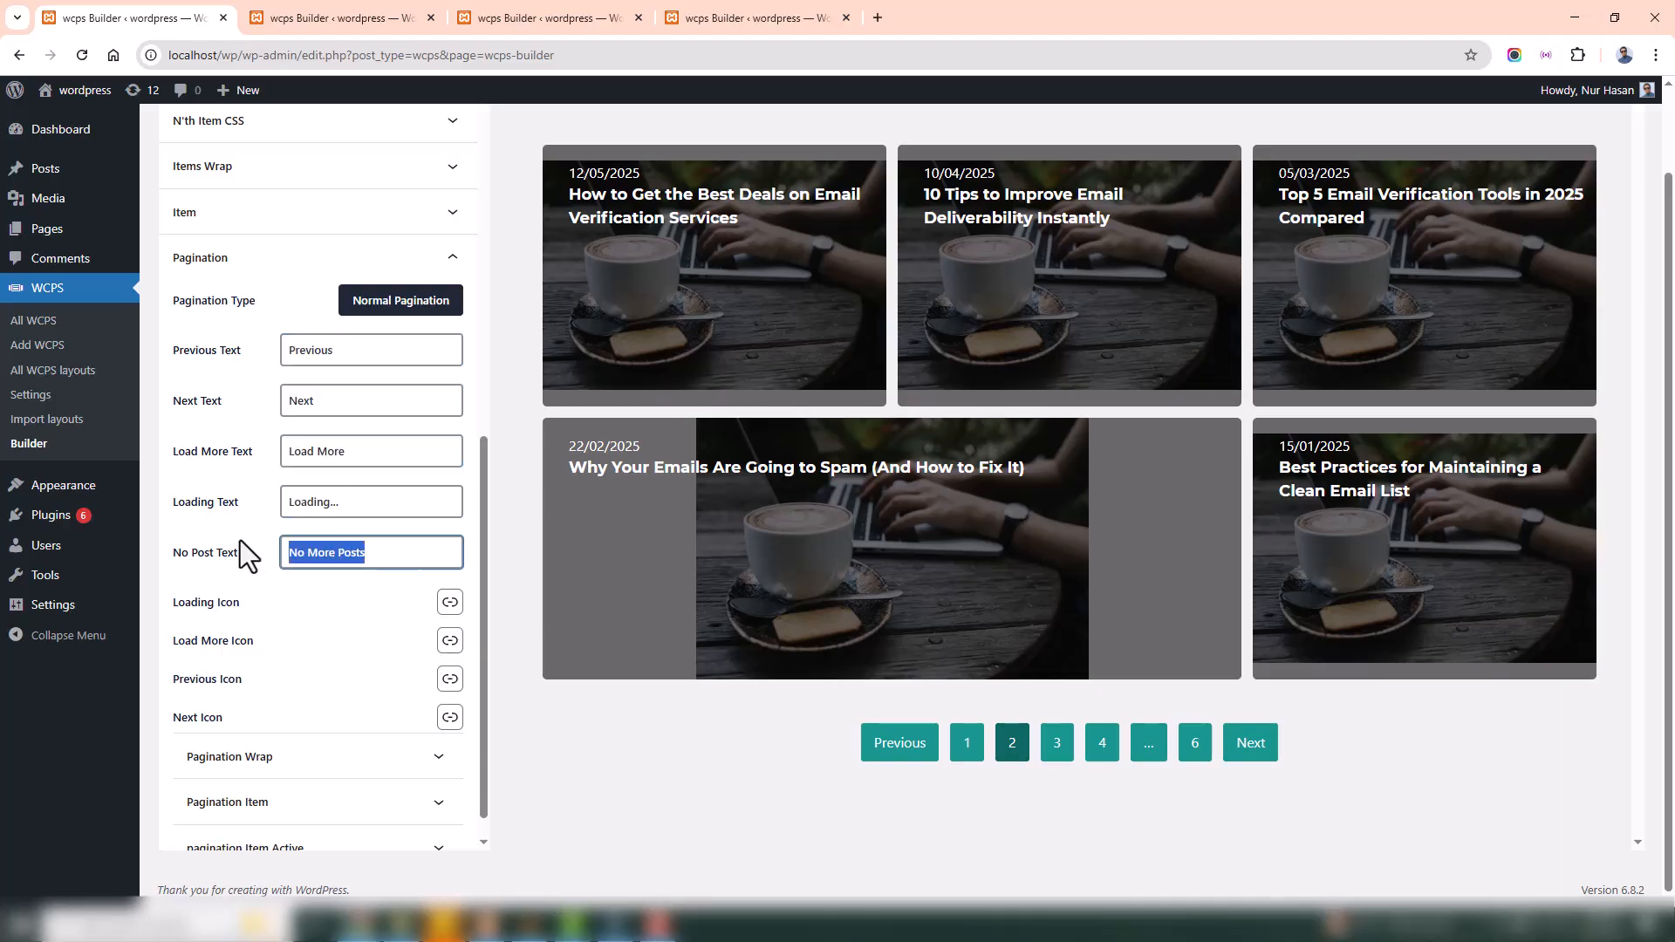
Look at the icon libraries offered for the pagination's Loading Icon and close the icon picker
click(450, 603)
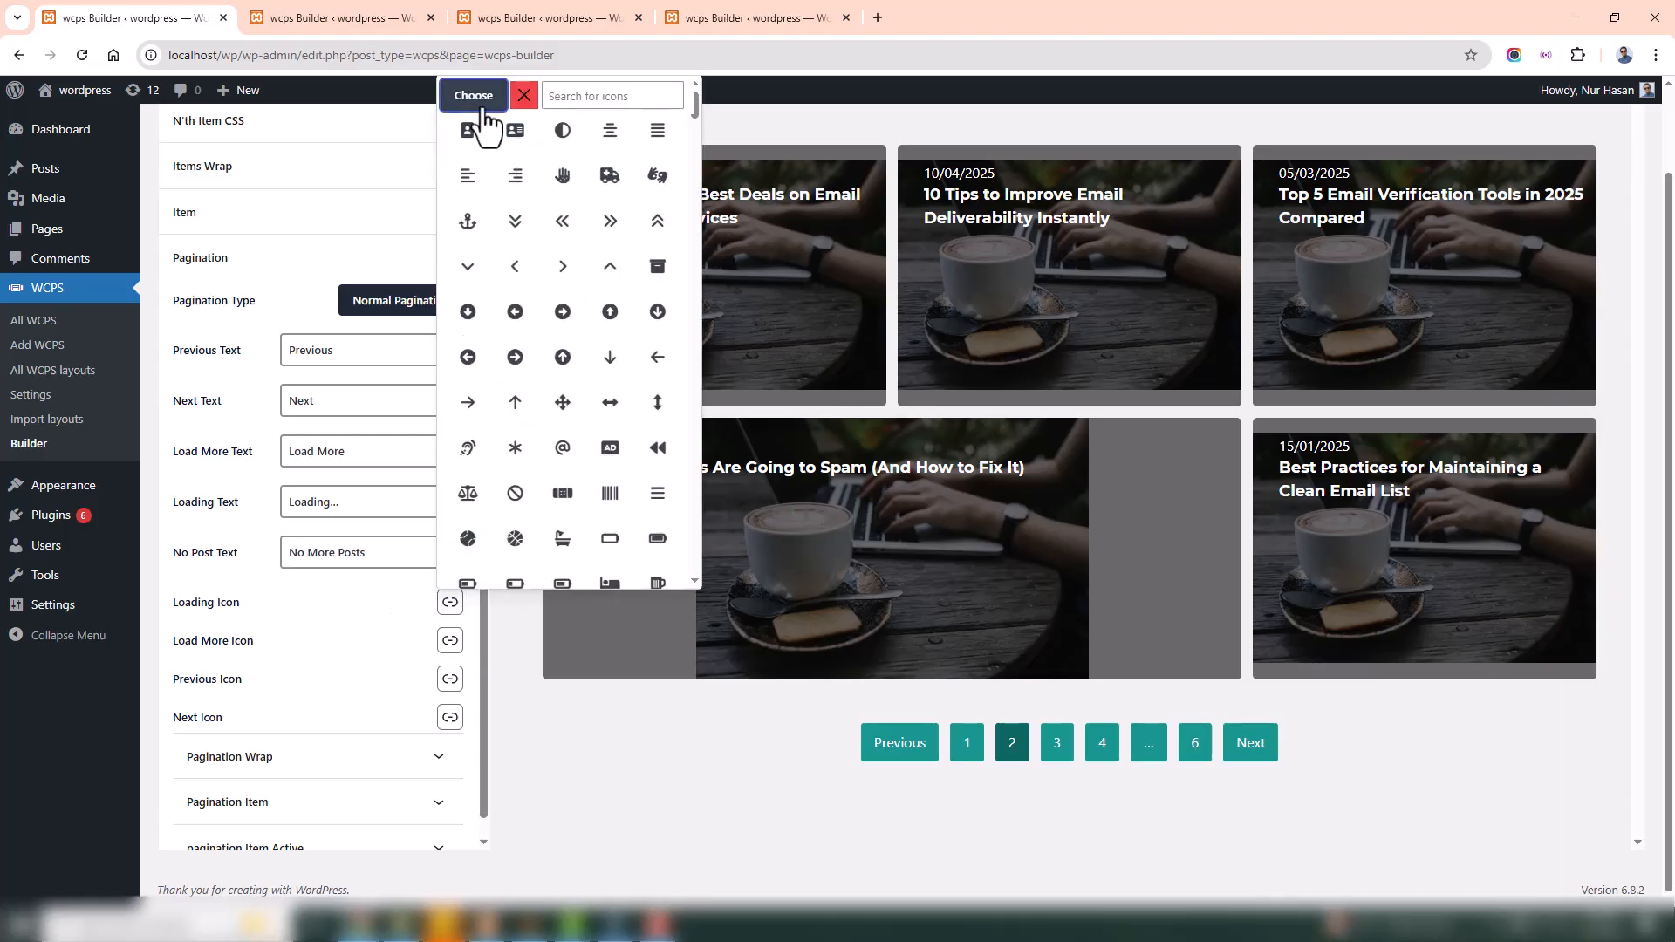
click(475, 96)
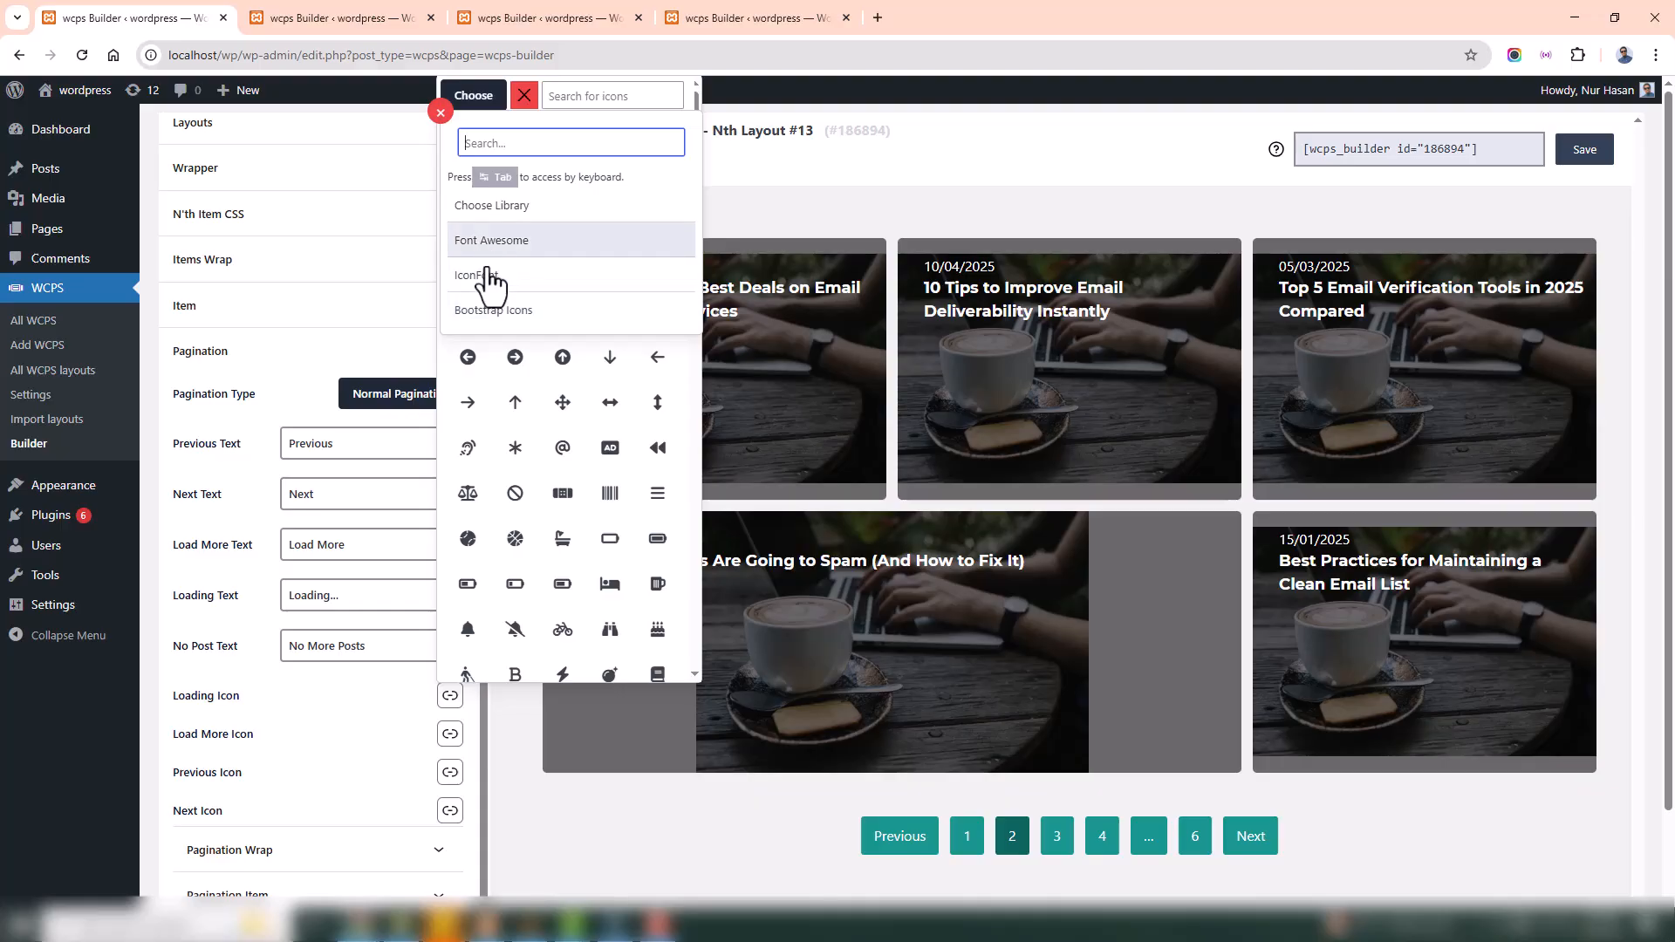
click(474, 109)
click(450, 703)
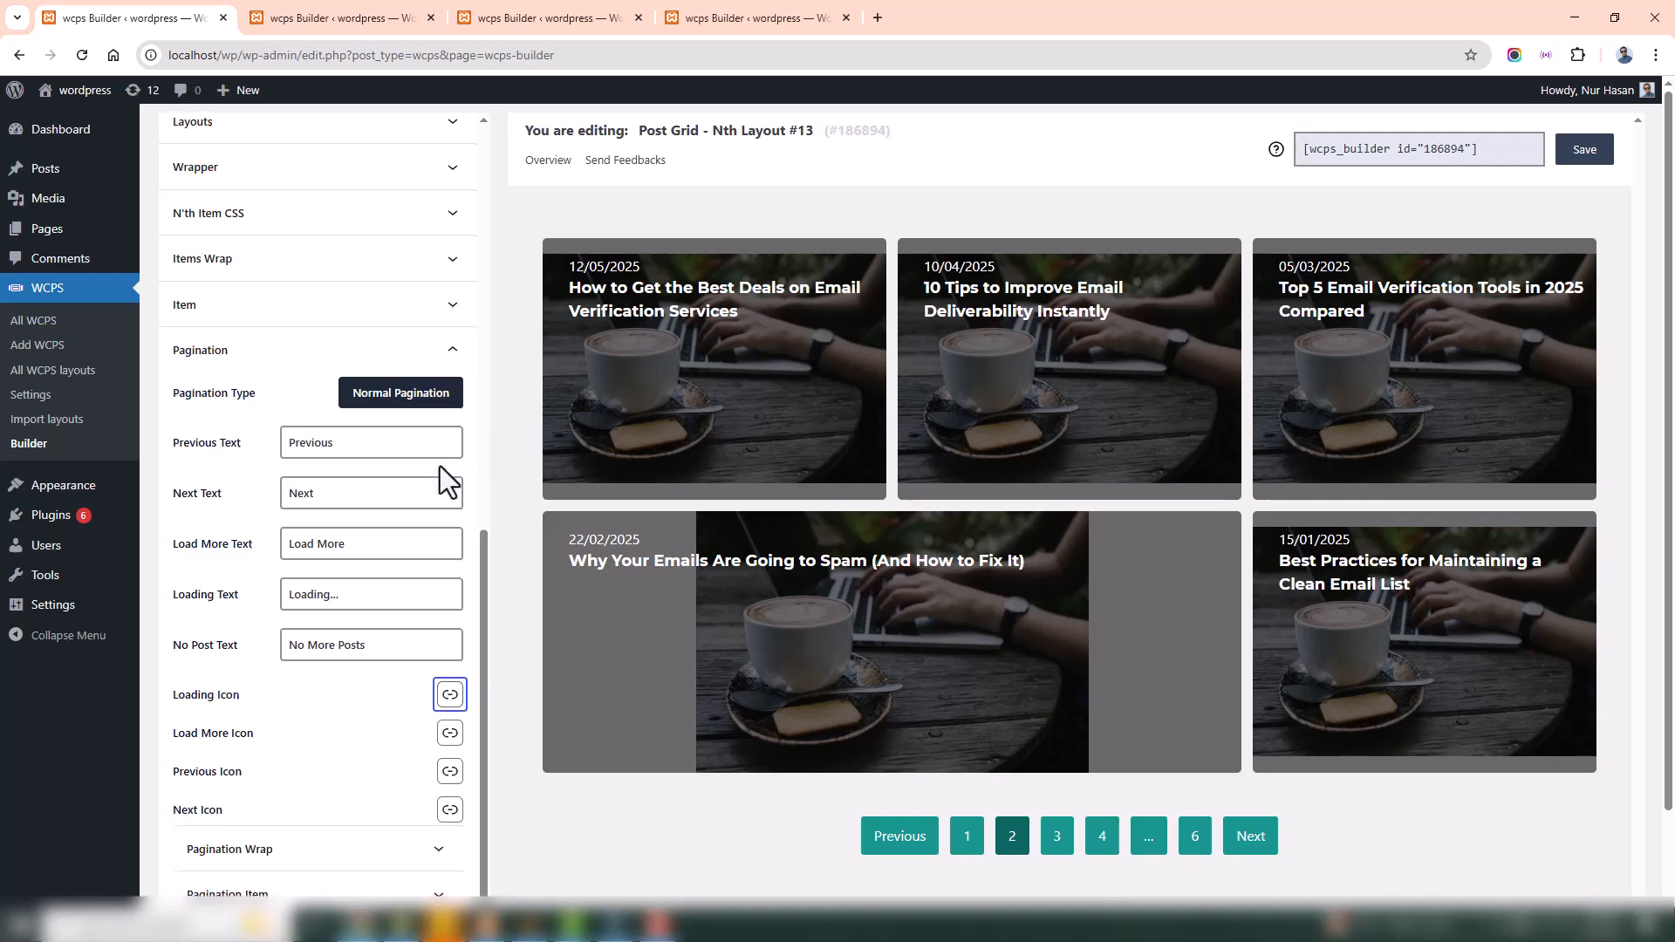
Examine the styles of Pagination Wrap and collapse that group
scroll(464, 450, down, 2)
click(288, 733)
scroll(288, 698, down, 1)
click(314, 628)
scroll(316, 619, down, 3)
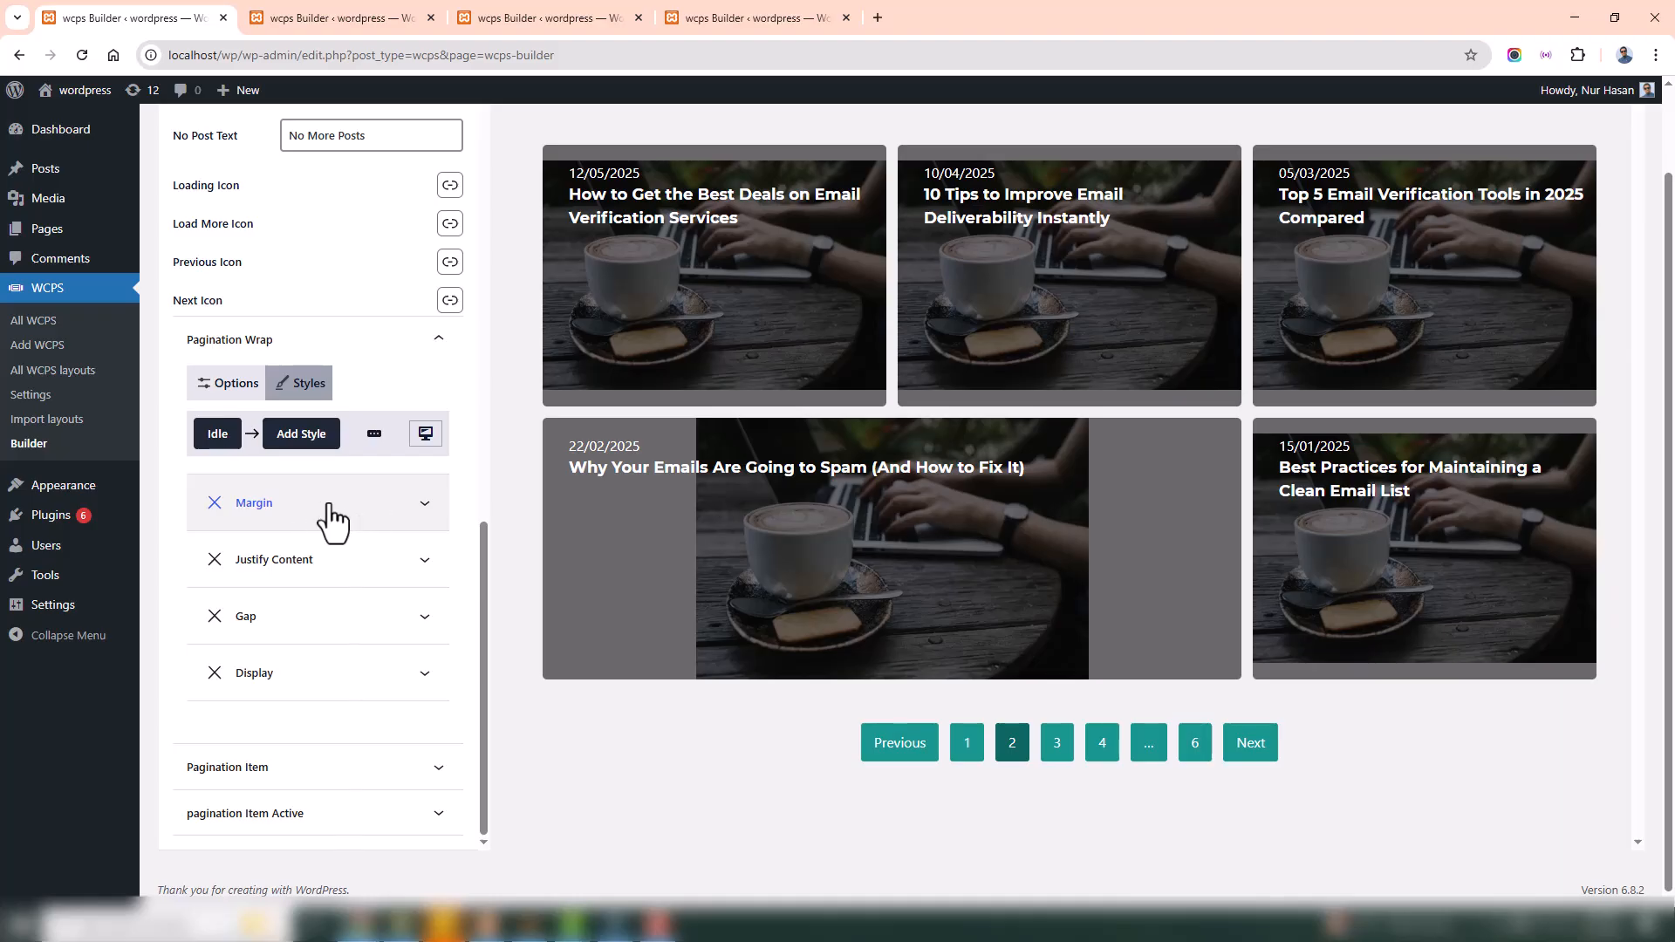
click(262, 341)
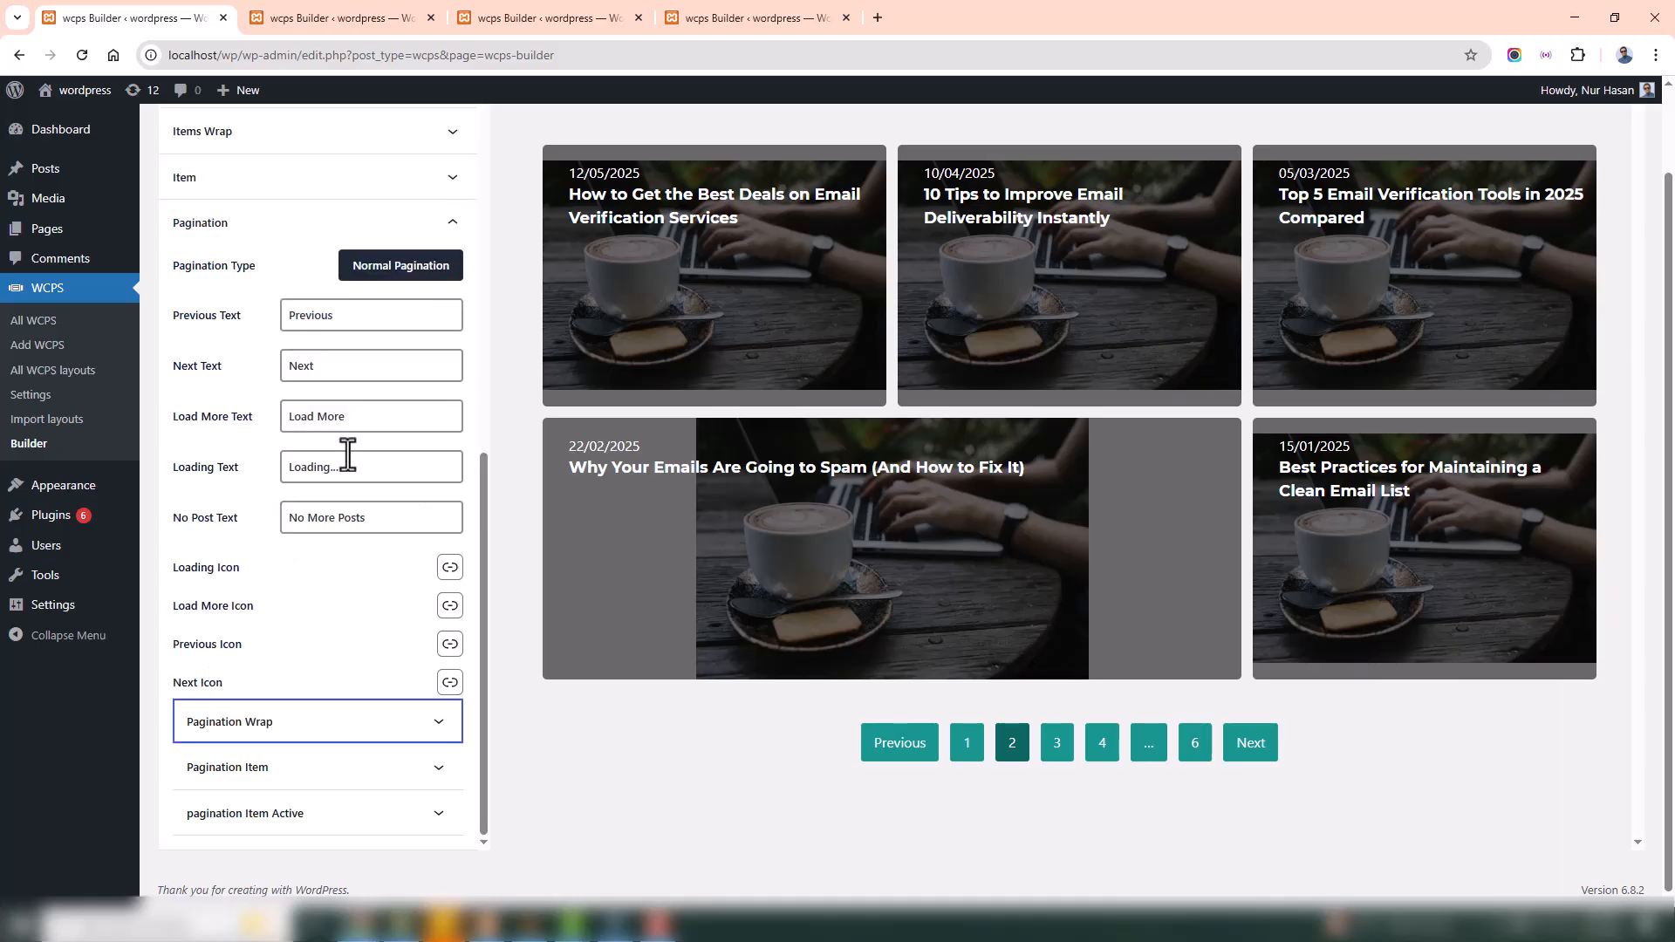
Open the Pagination Item styles, try a #A084CF background color and set it to #774360
click(267, 787)
scroll(305, 689, down, 2)
click(310, 669)
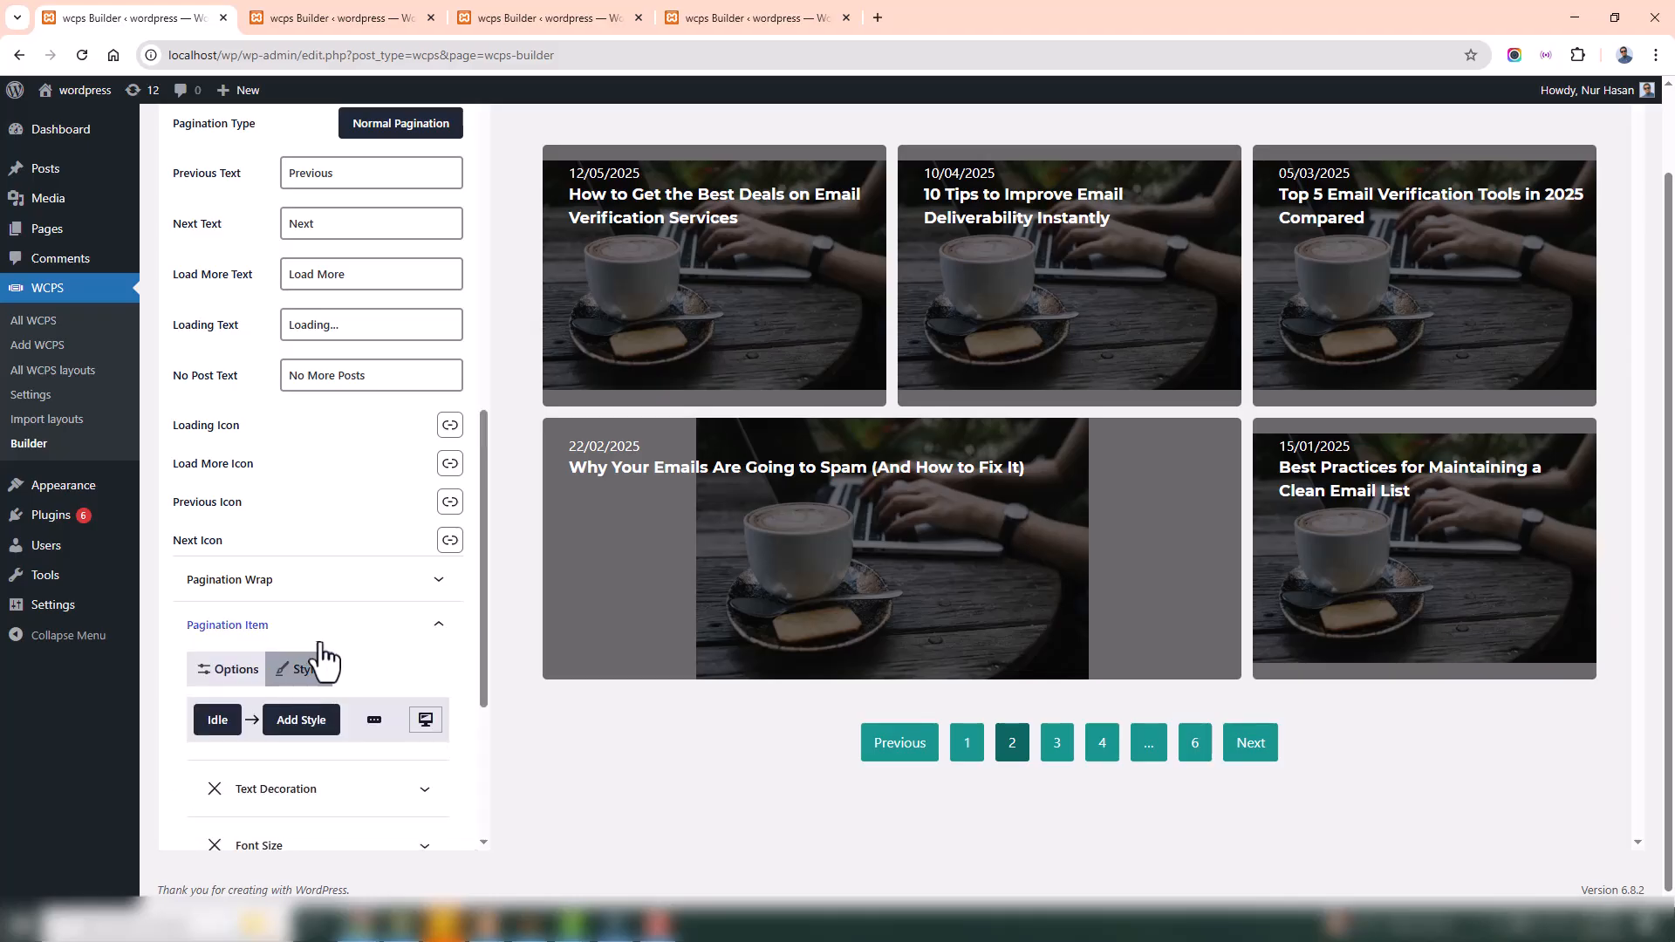
scroll(323, 628, down, 3)
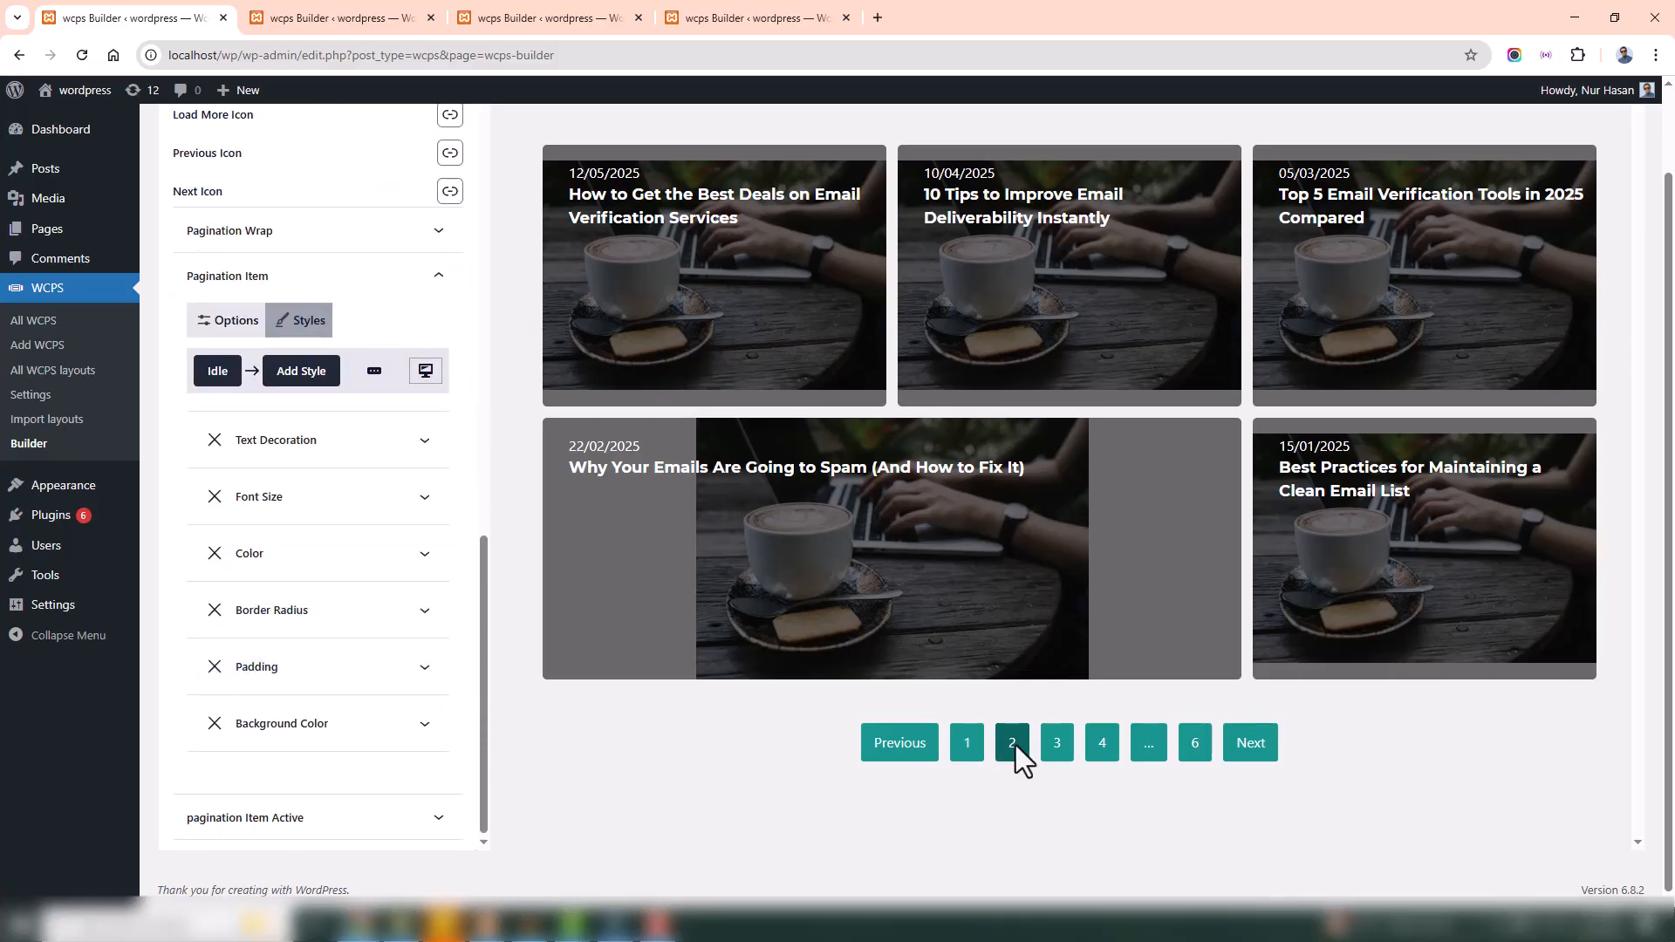
click(297, 723)
scroll(301, 736, down, 2)
click(289, 759)
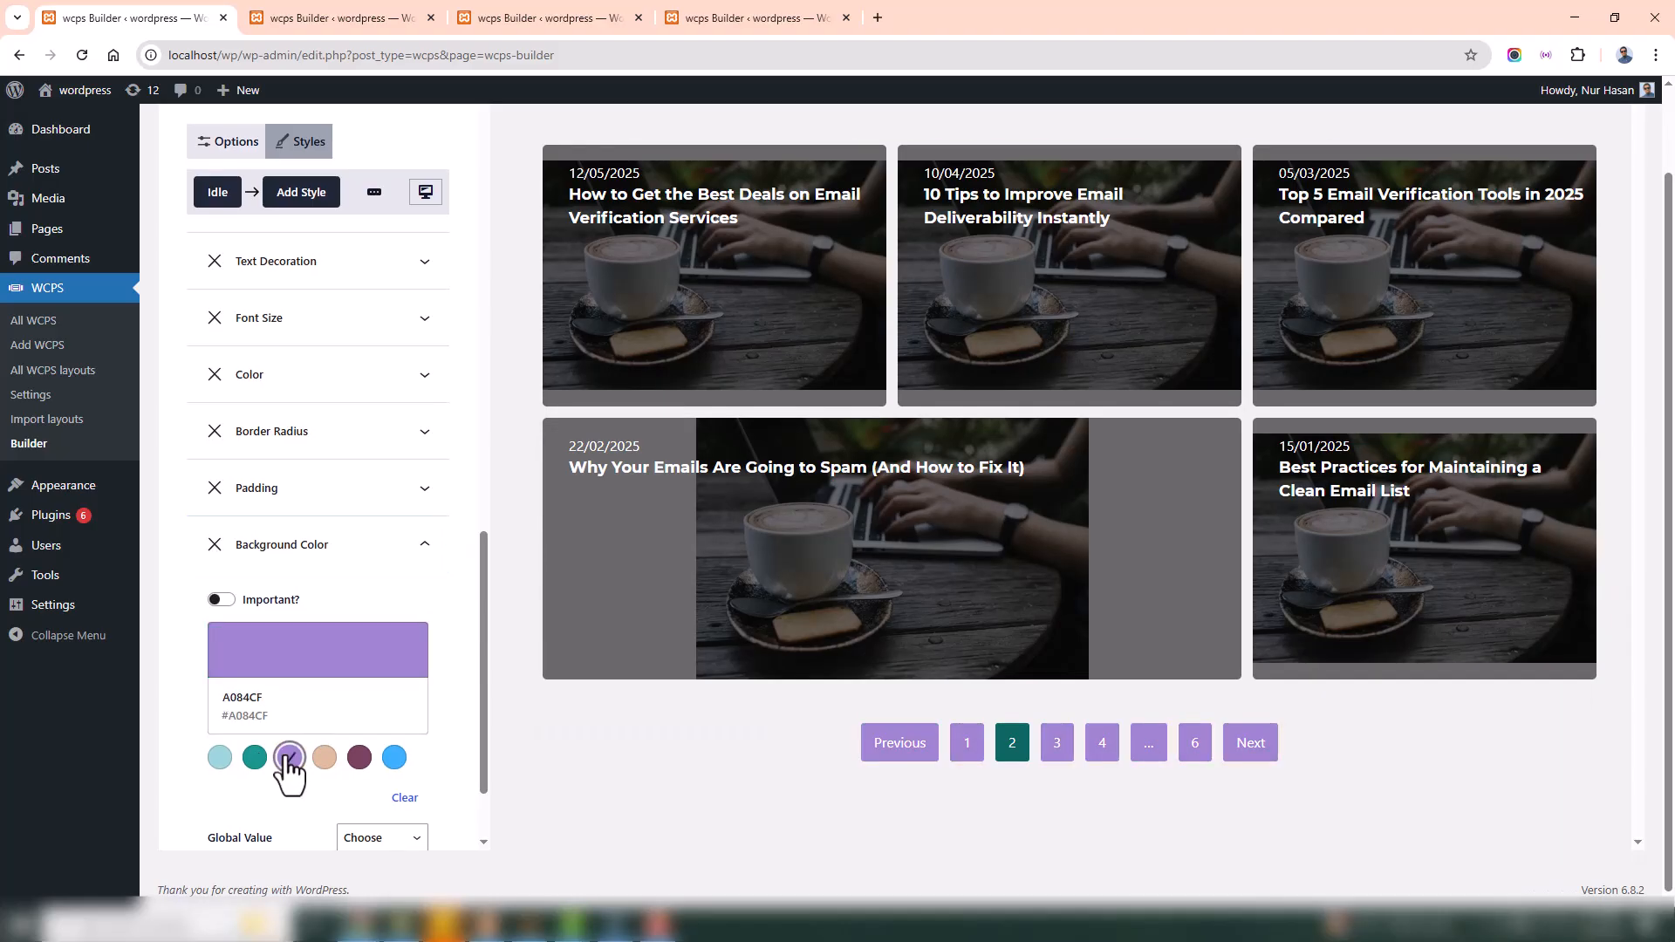
click(324, 757)
click(359, 757)
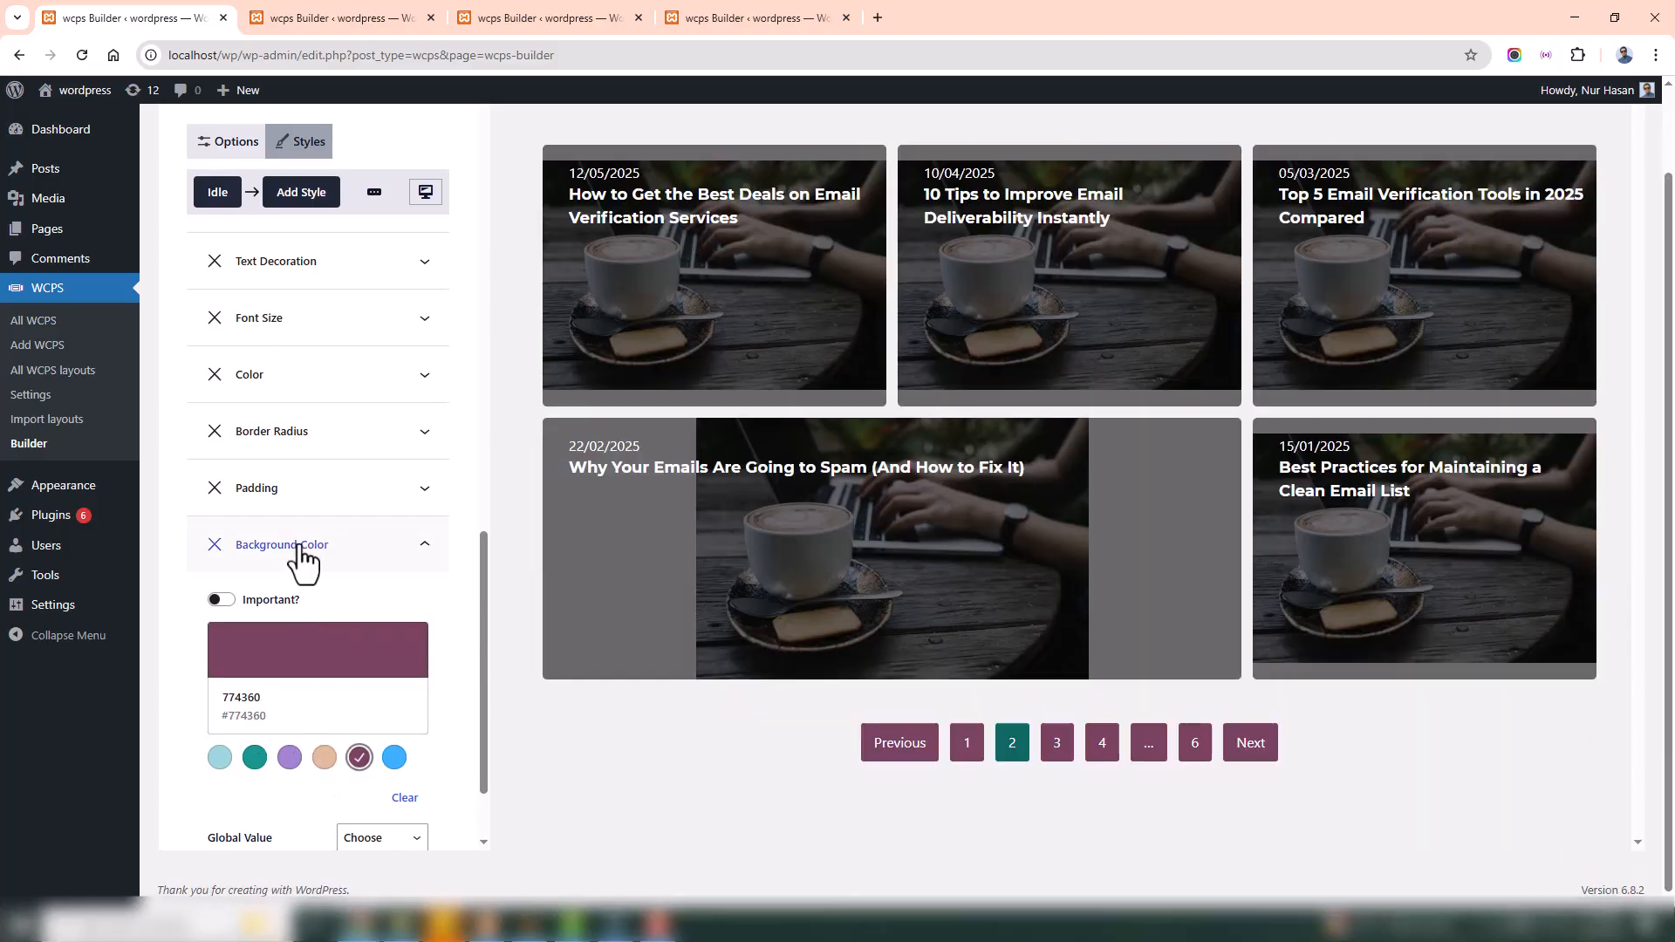
Collapse the Background Color style, look at the styles that can be added to Pagination Item and collapse that group
click(363, 547)
scroll(293, 427, up, 1)
click(301, 547)
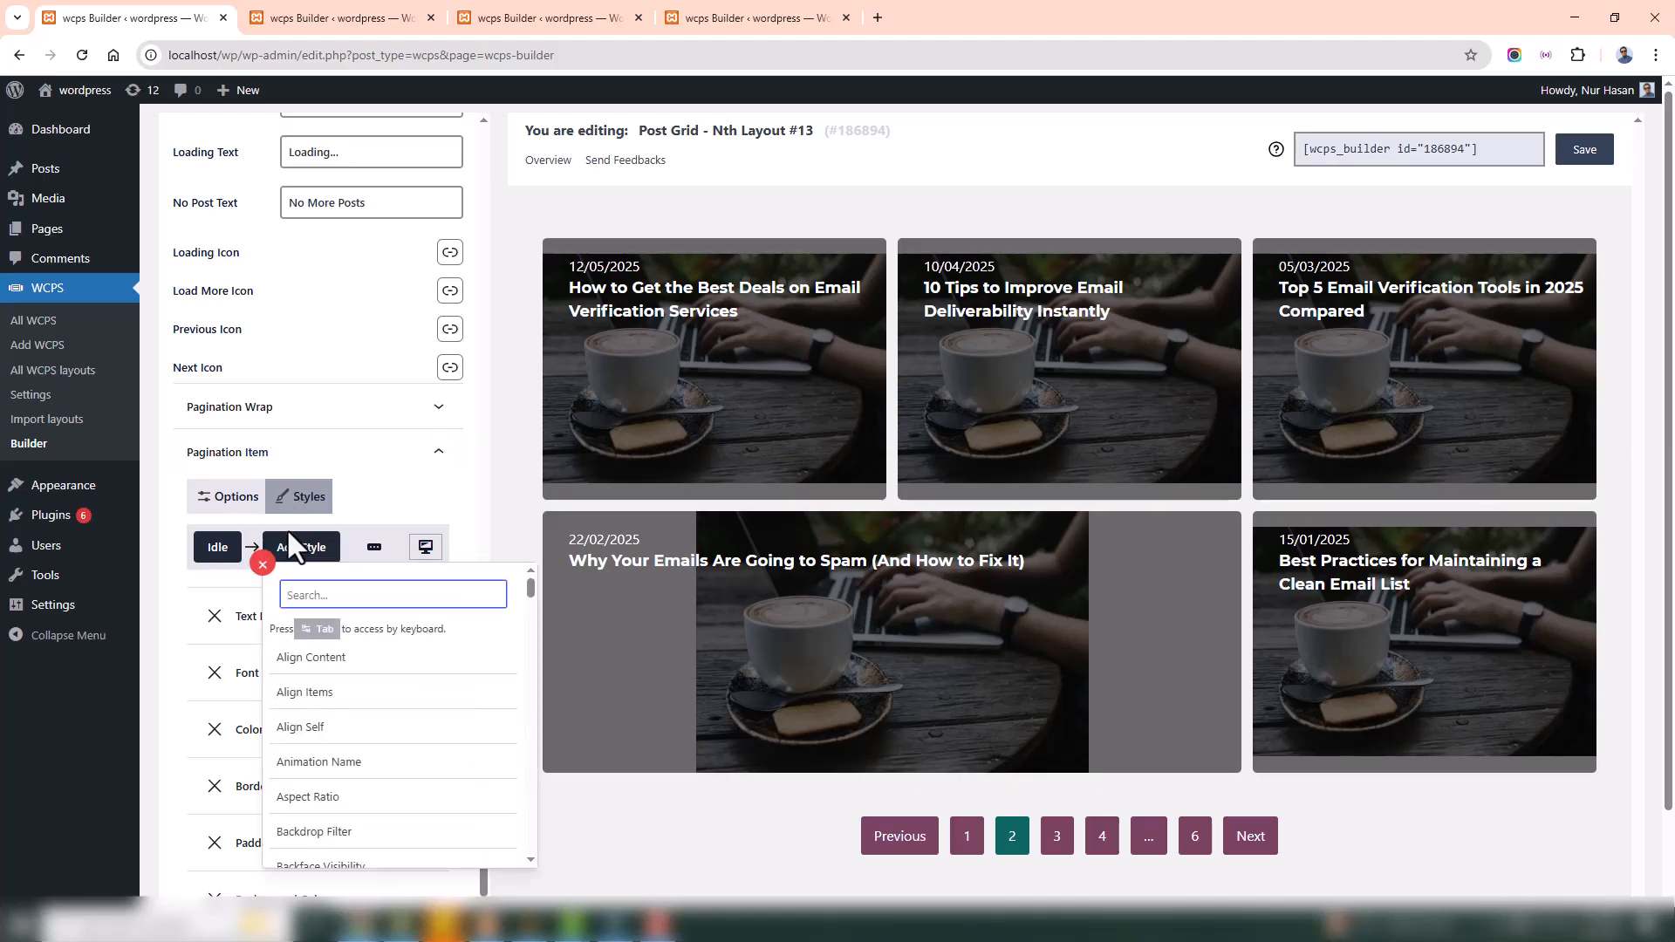
click(301, 547)
click(279, 454)
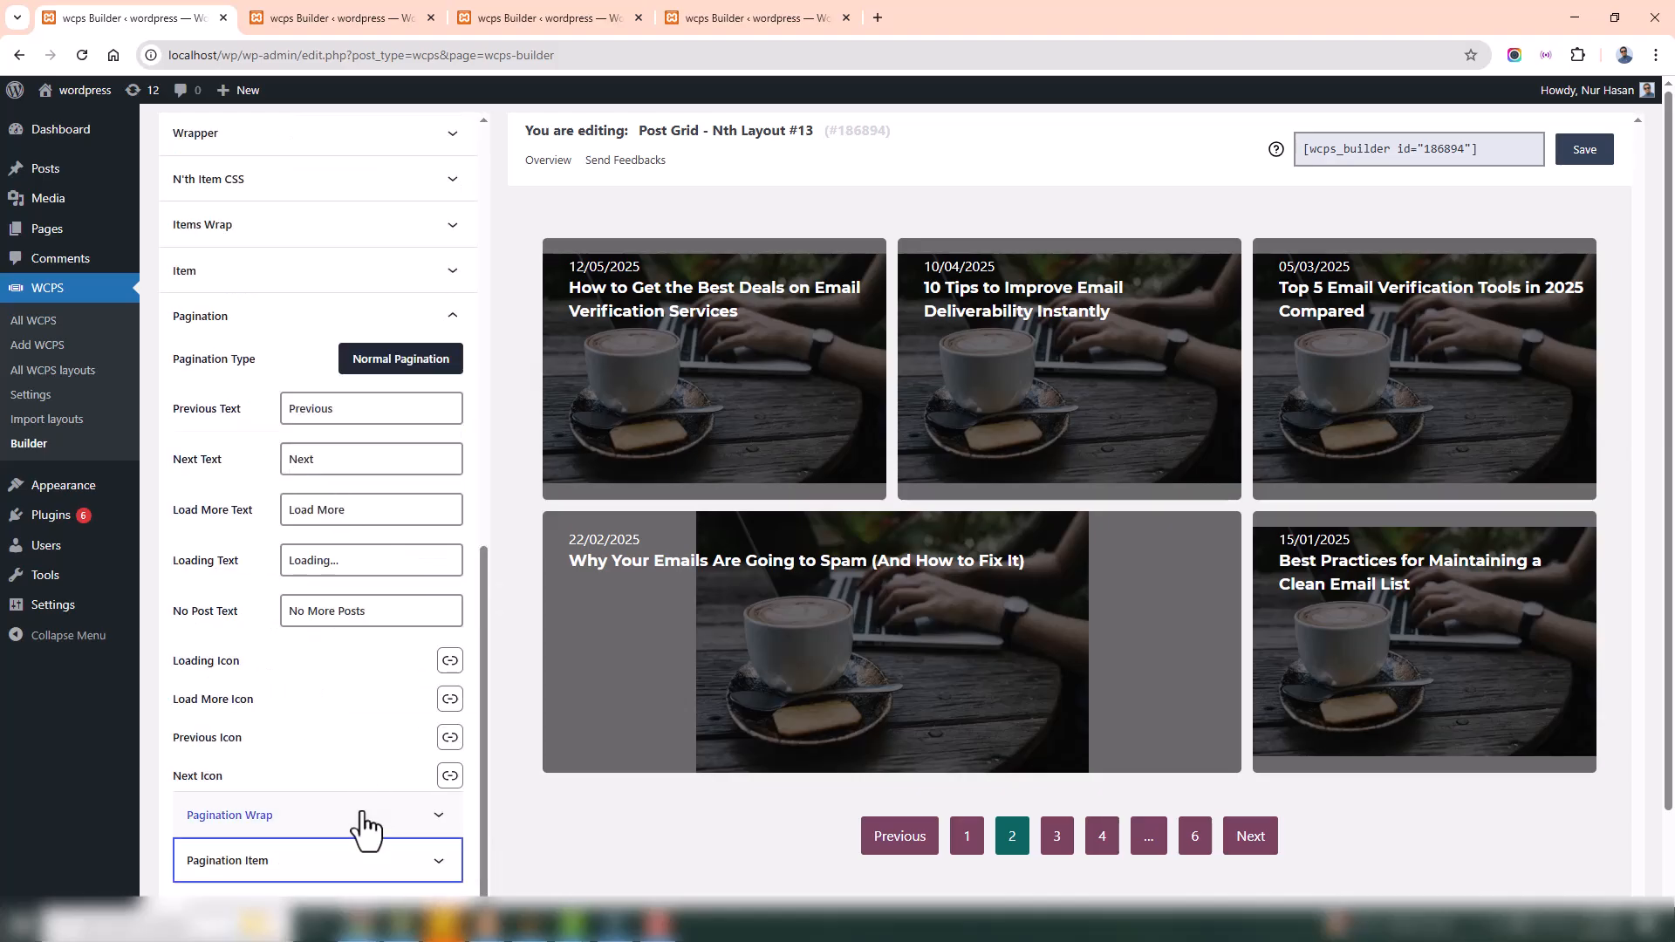
In the pagination Item Active styles, try #DFBB9D and another background color, set it to #3AB0FF and collapse the group
scroll(362, 829, down, 2)
click(283, 820)
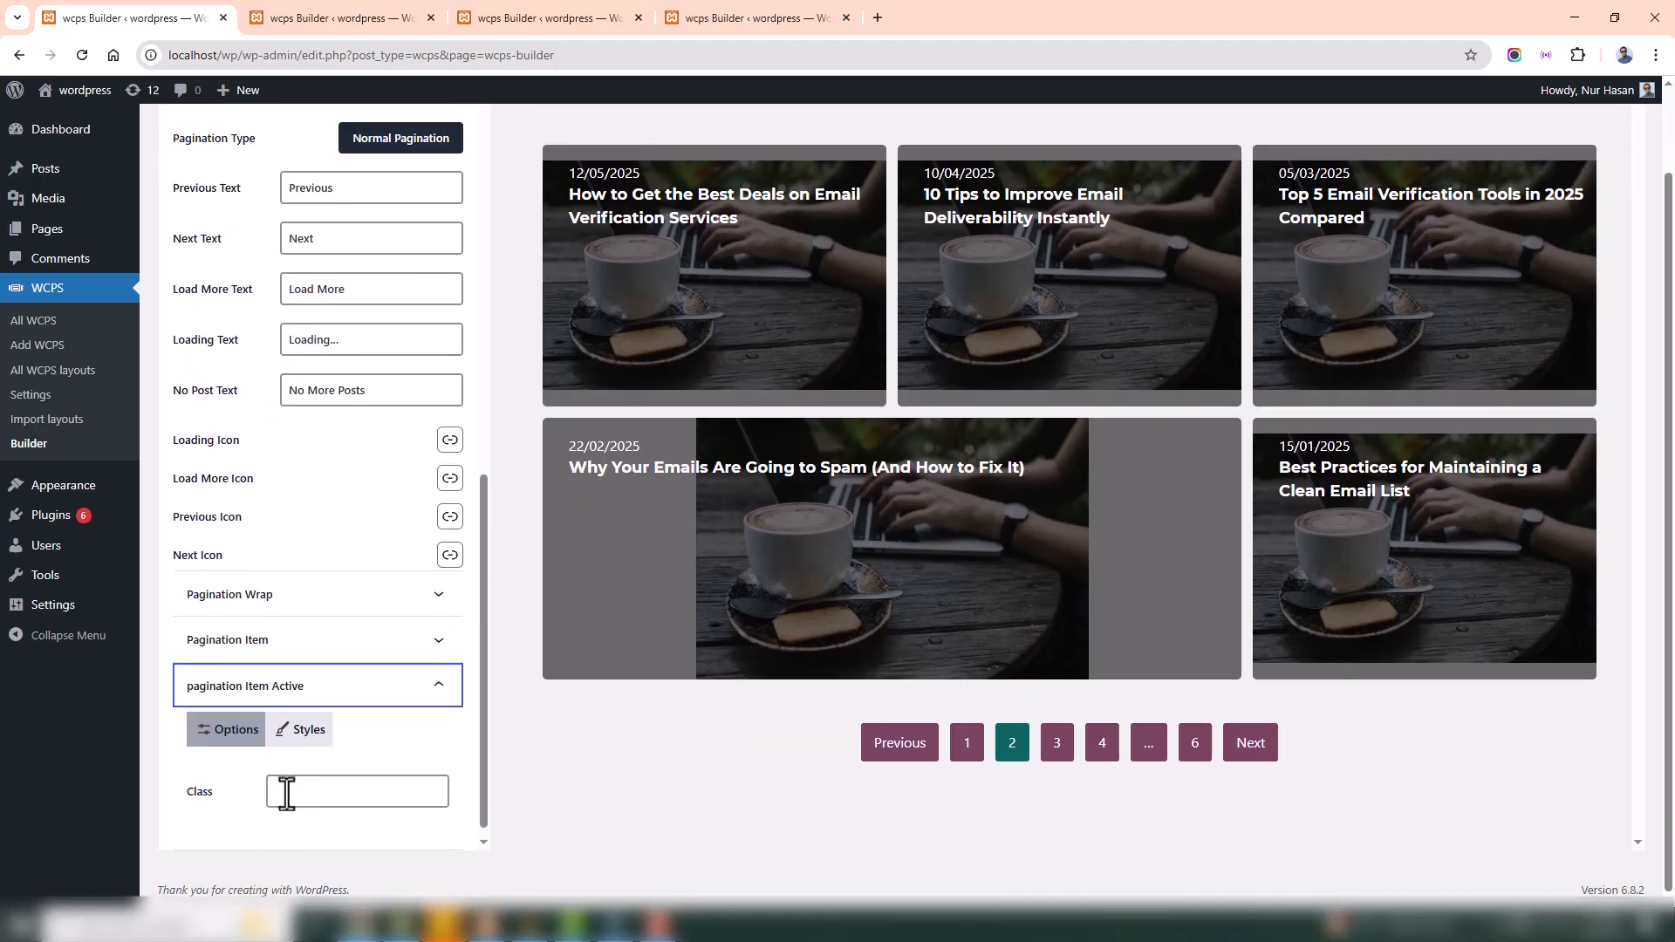
click(306, 737)
click(279, 787)
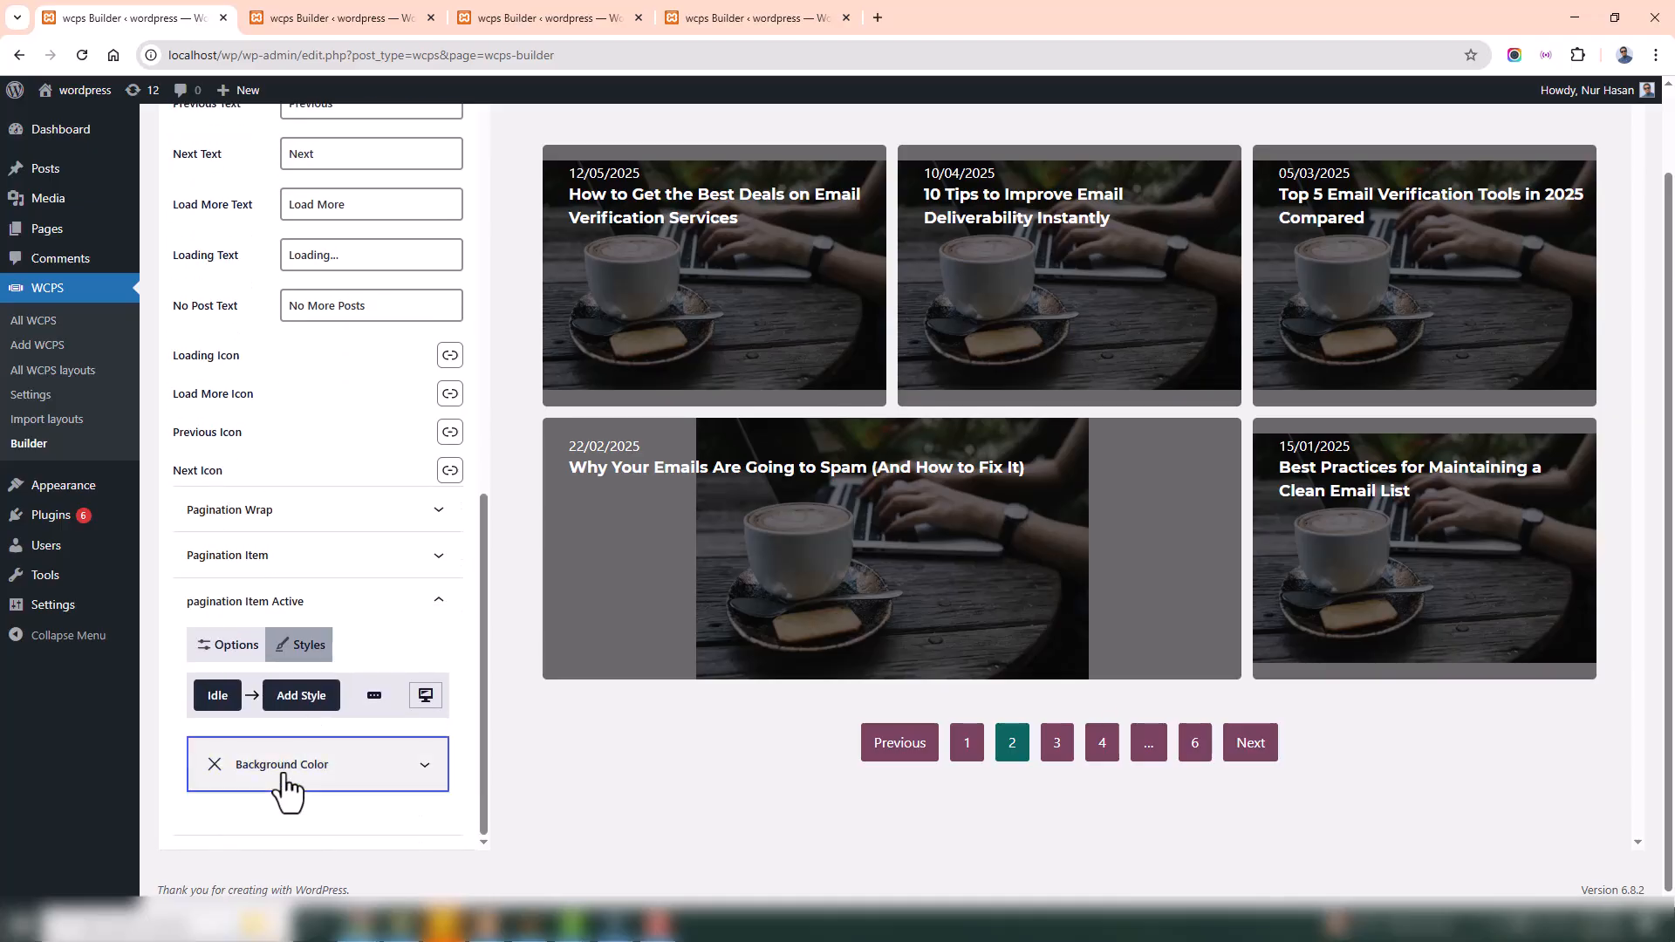
click(323, 755)
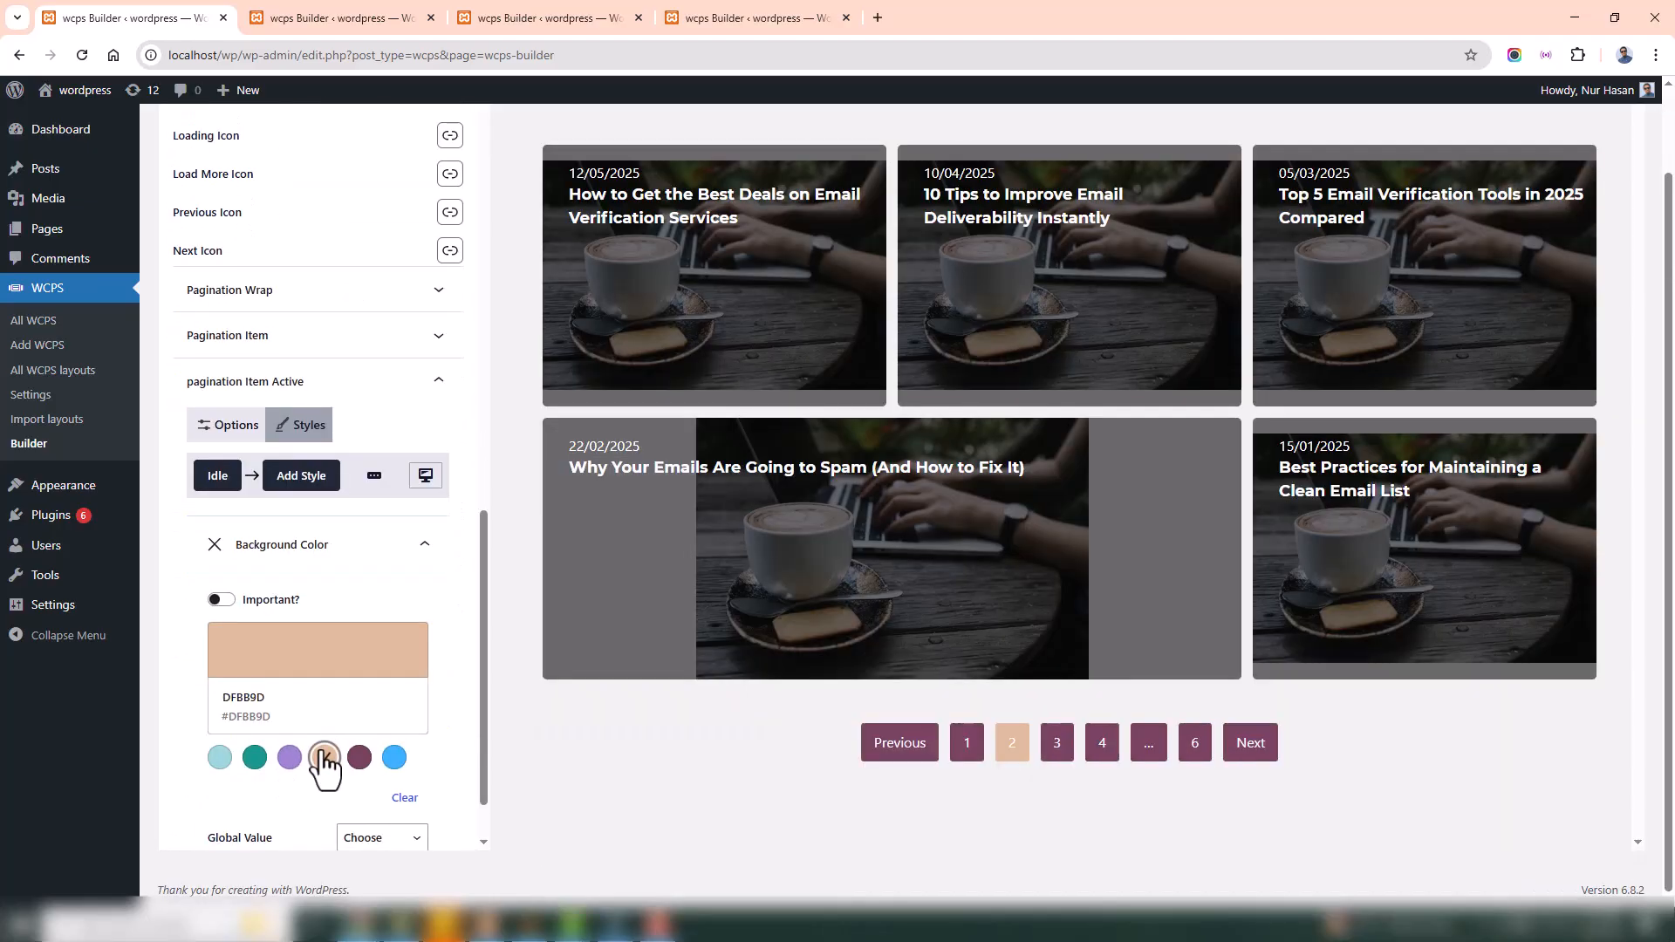
click(358, 757)
click(394, 757)
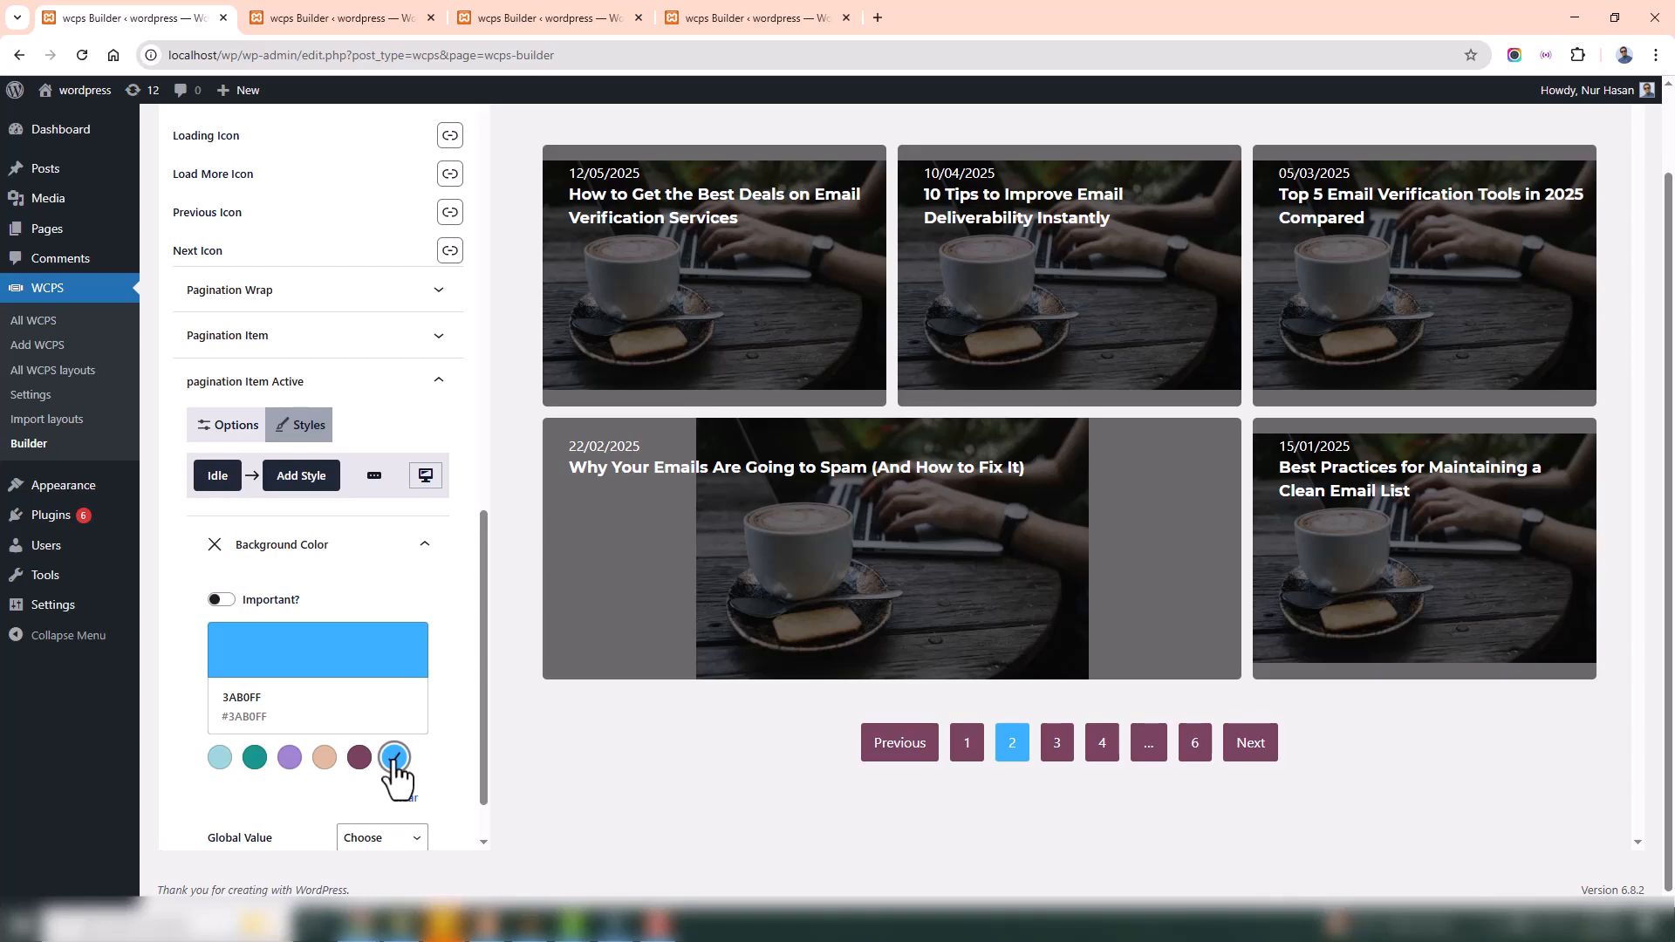
click(290, 546)
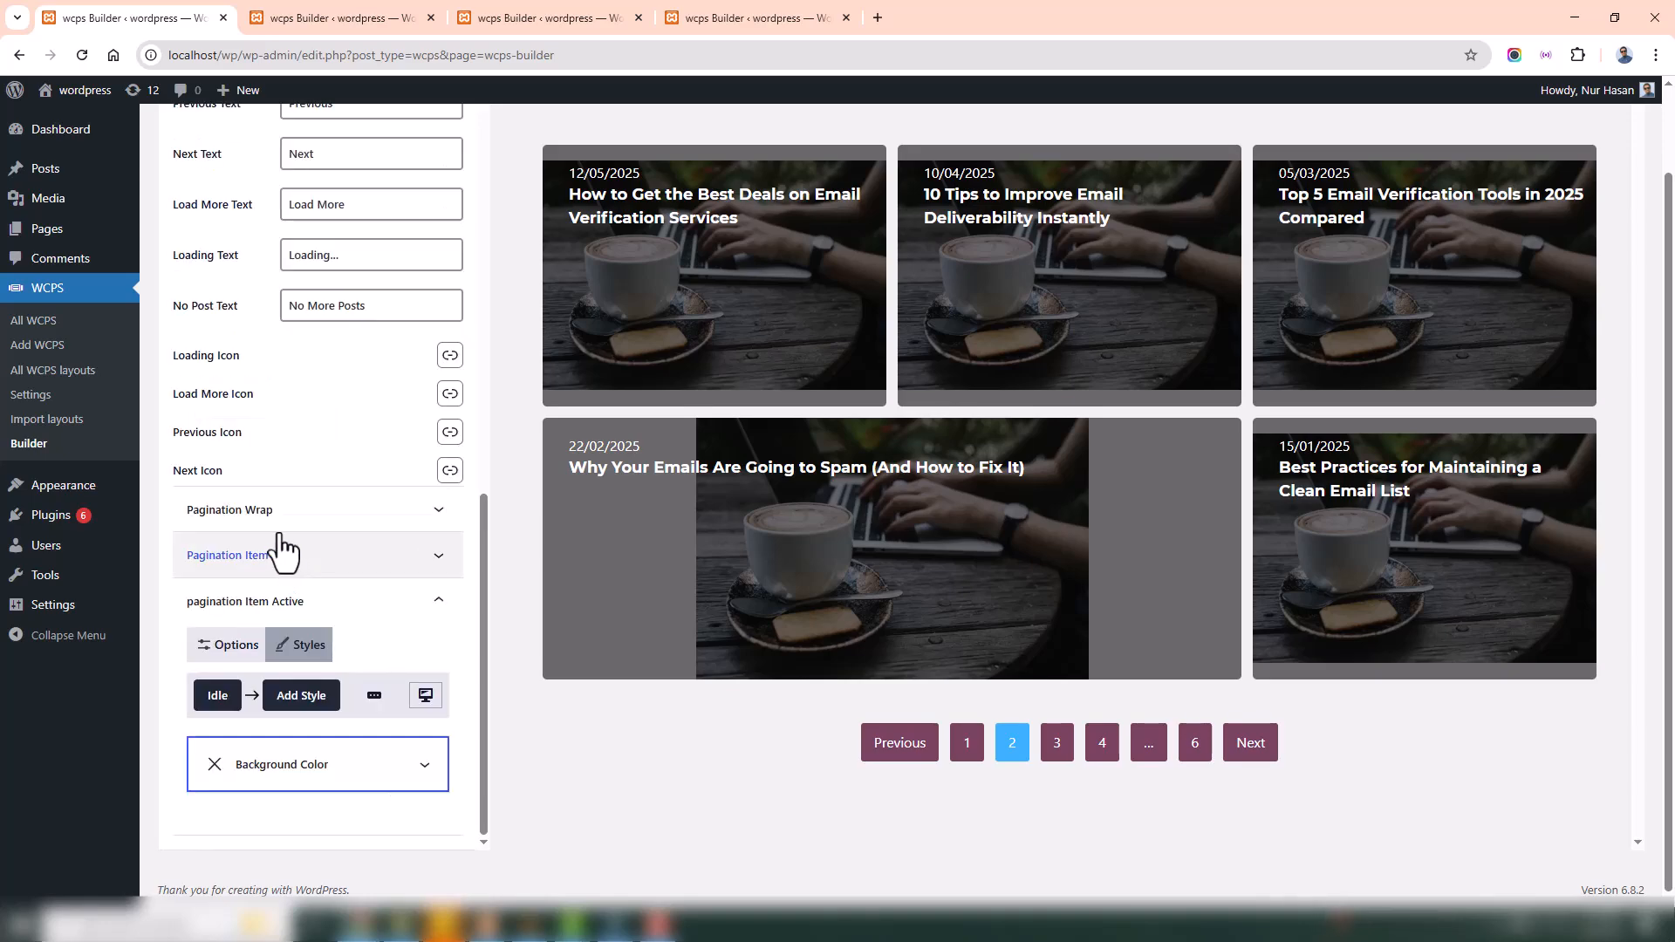
click(253, 610)
Collapse the Query Posts/Items, Settings and Pagination sections of the post grid
scroll(286, 502, up, 5)
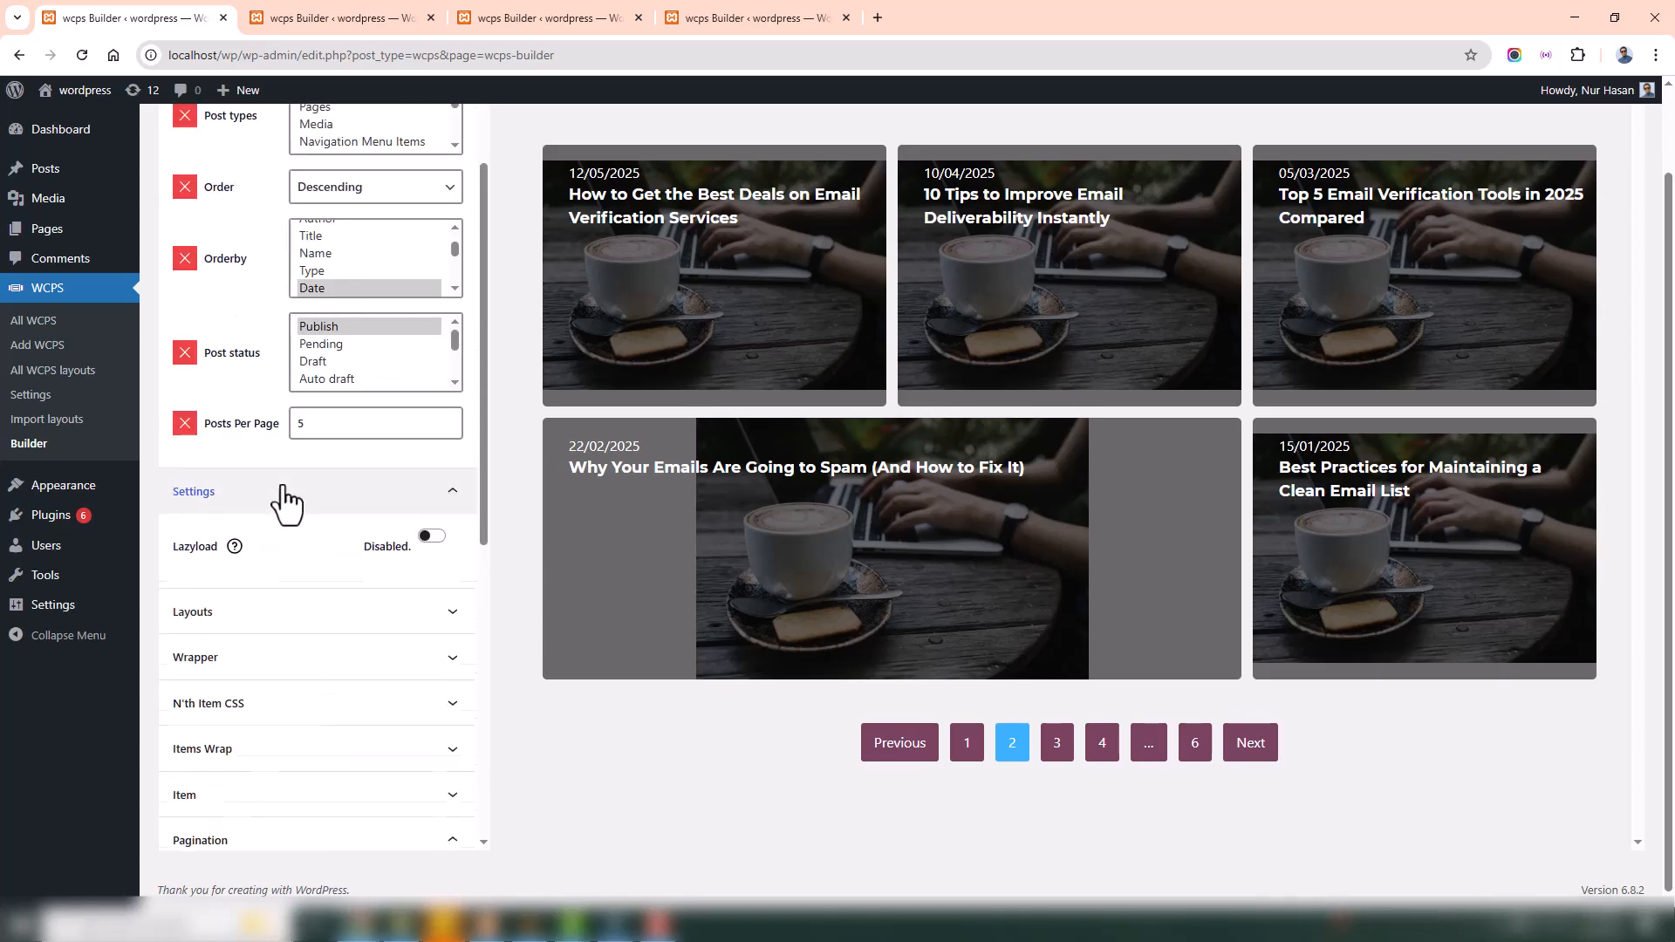
scroll(281, 501, up, 3)
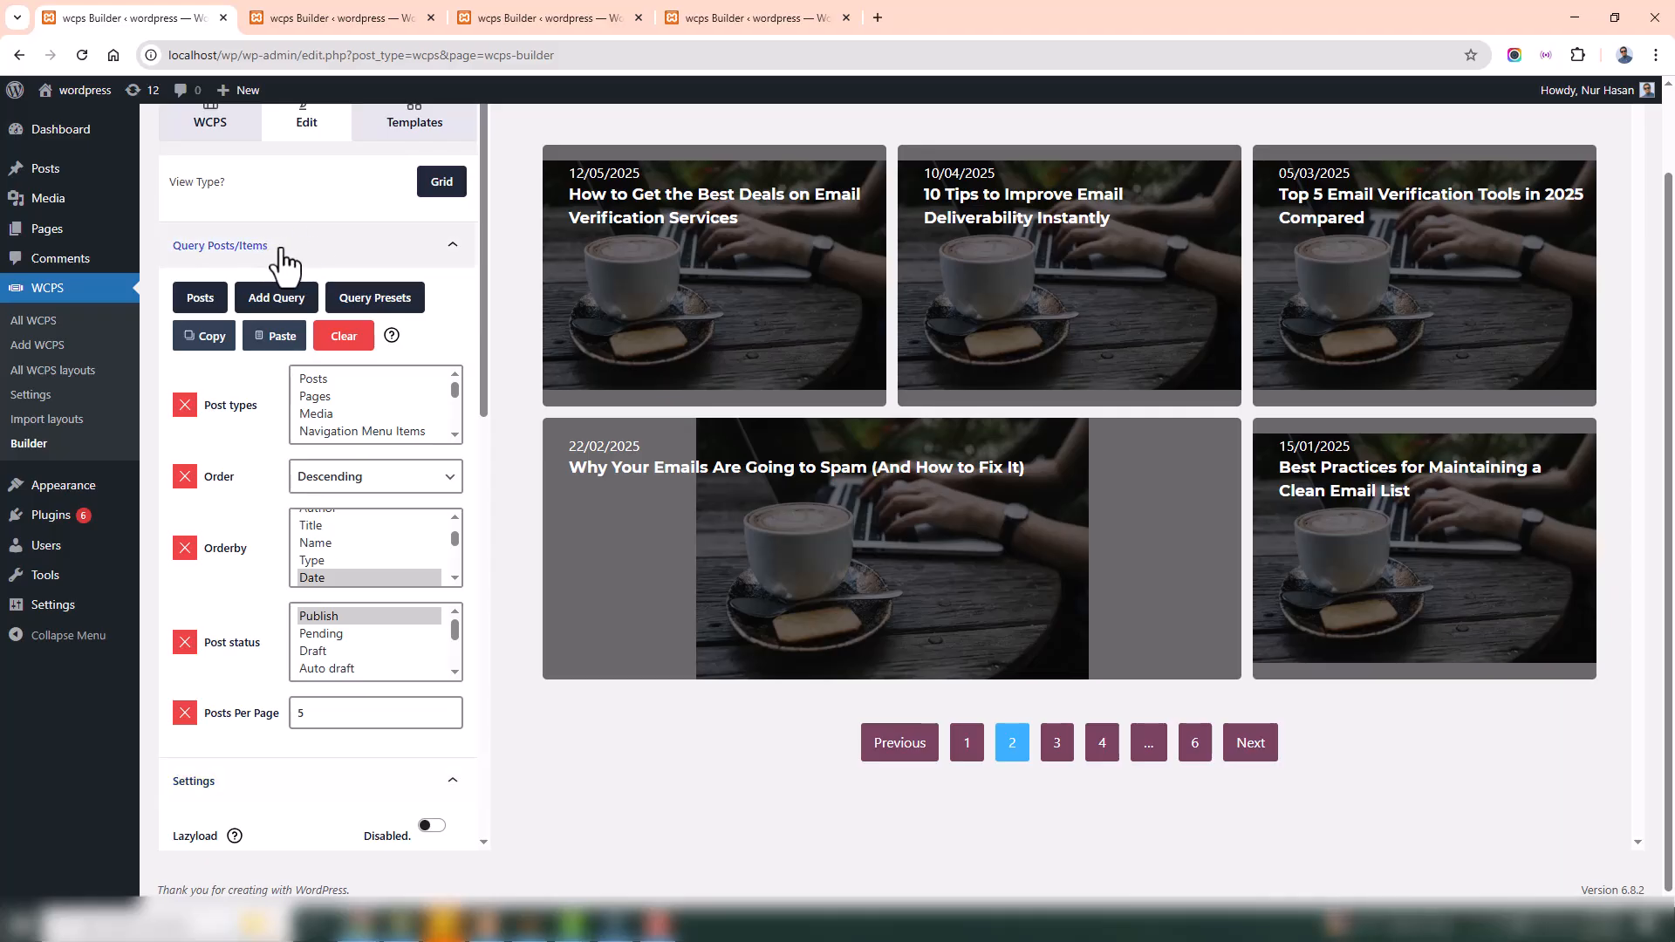
click(284, 253)
click(273, 285)
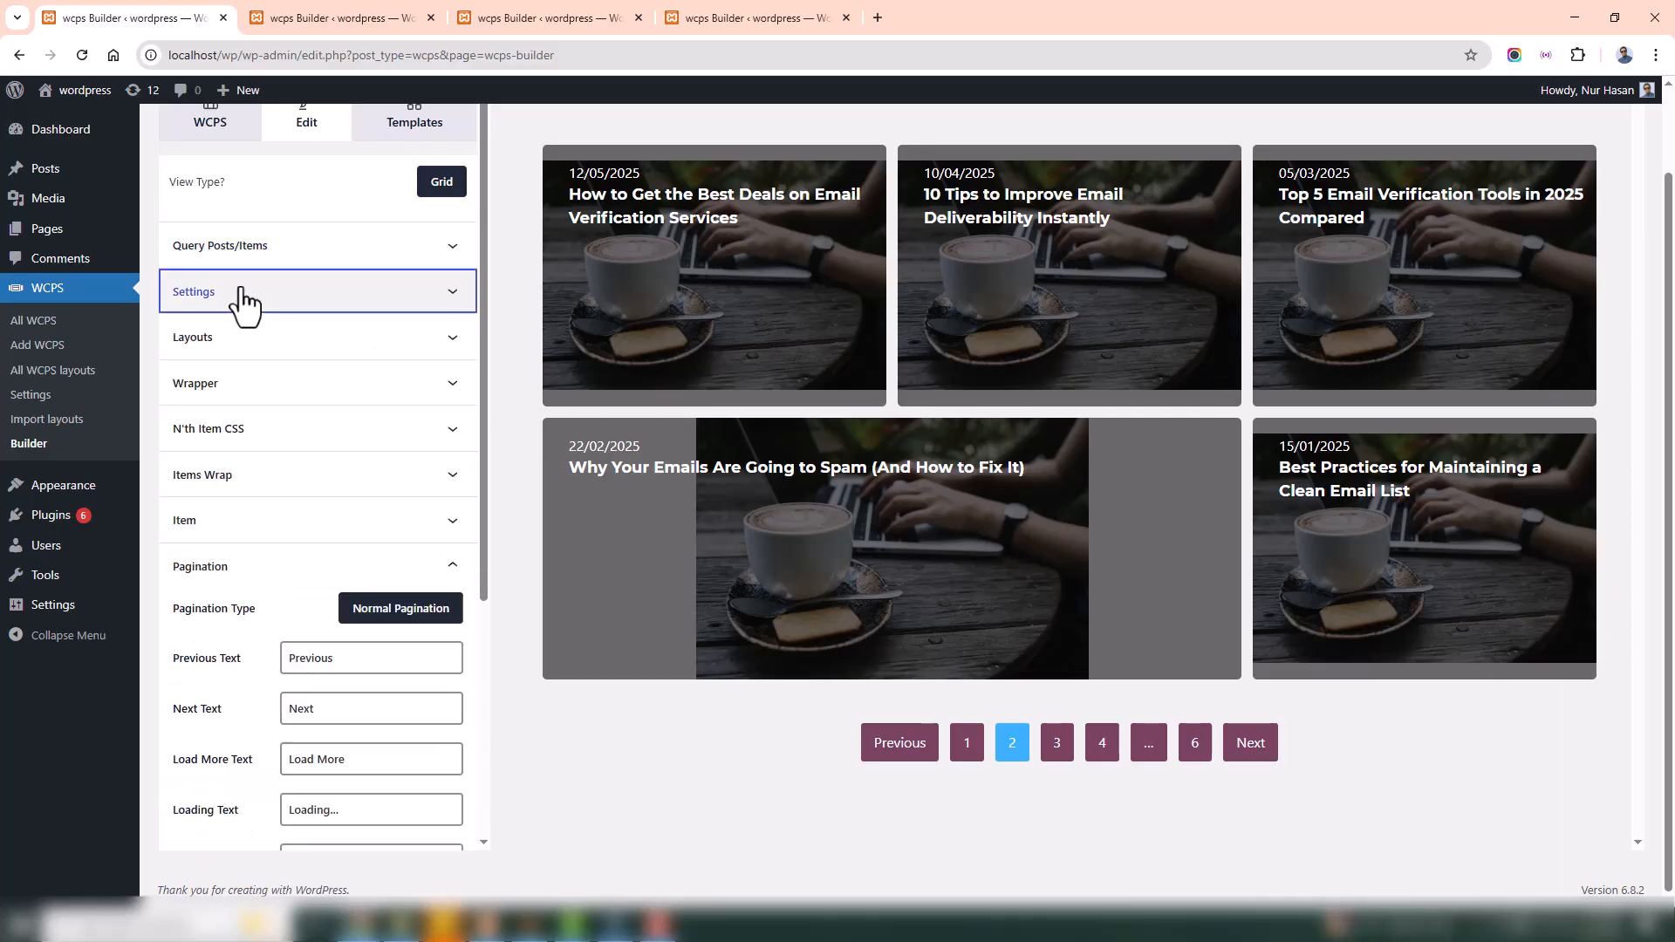
click(210, 565)
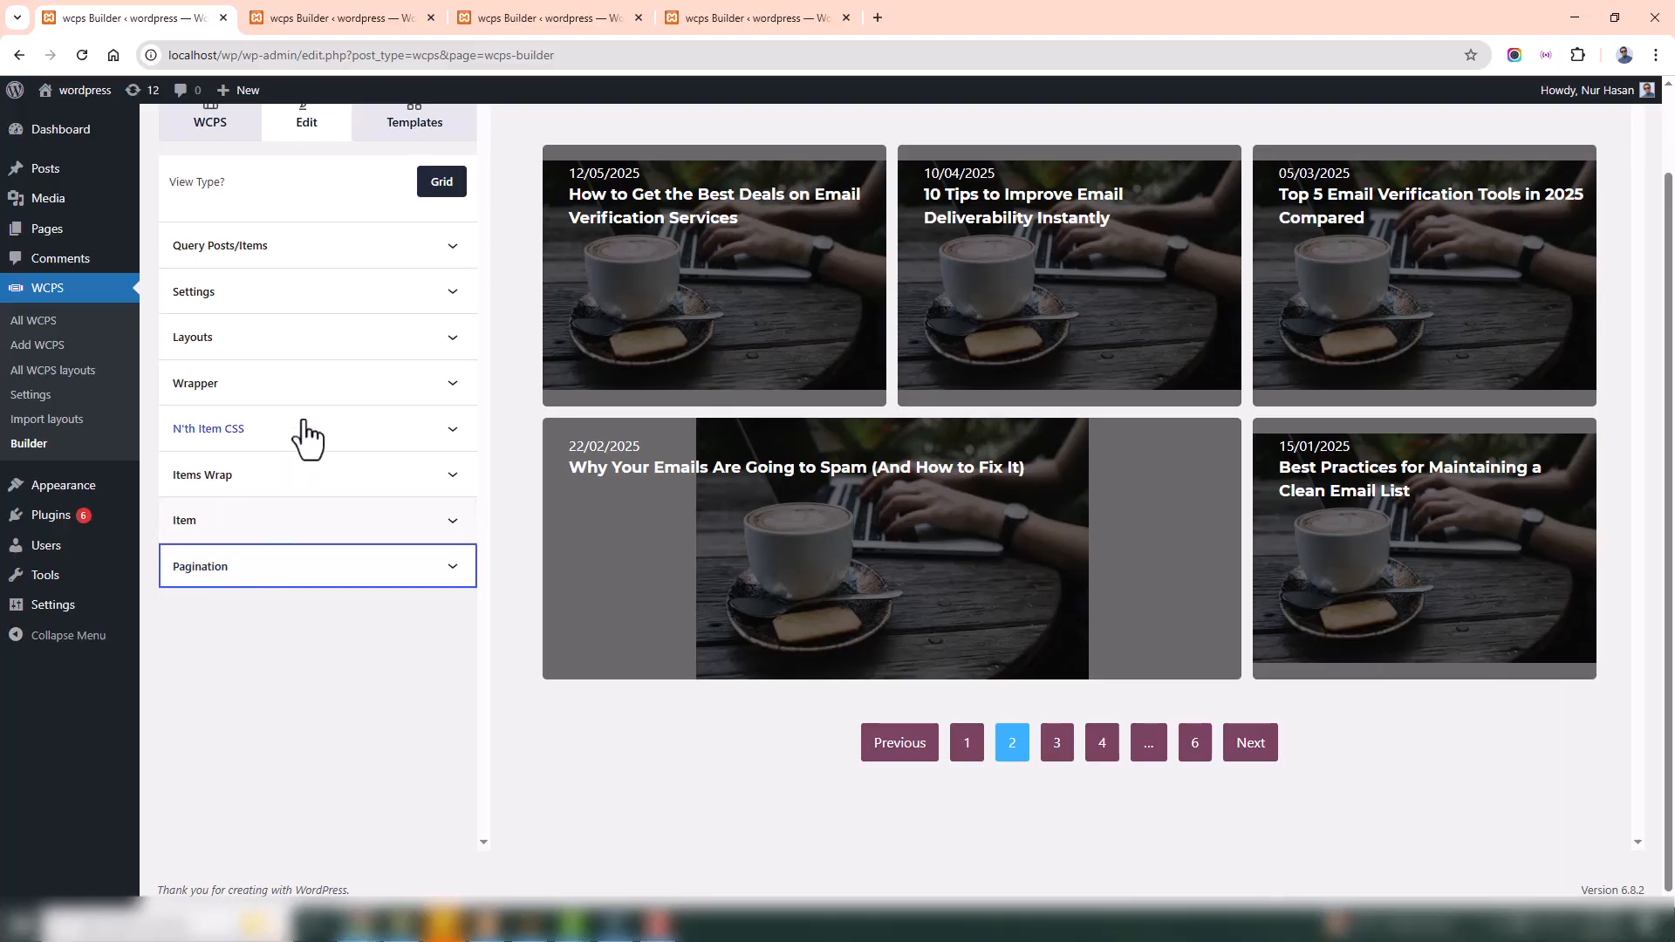
scroll(318, 404, up, 2)
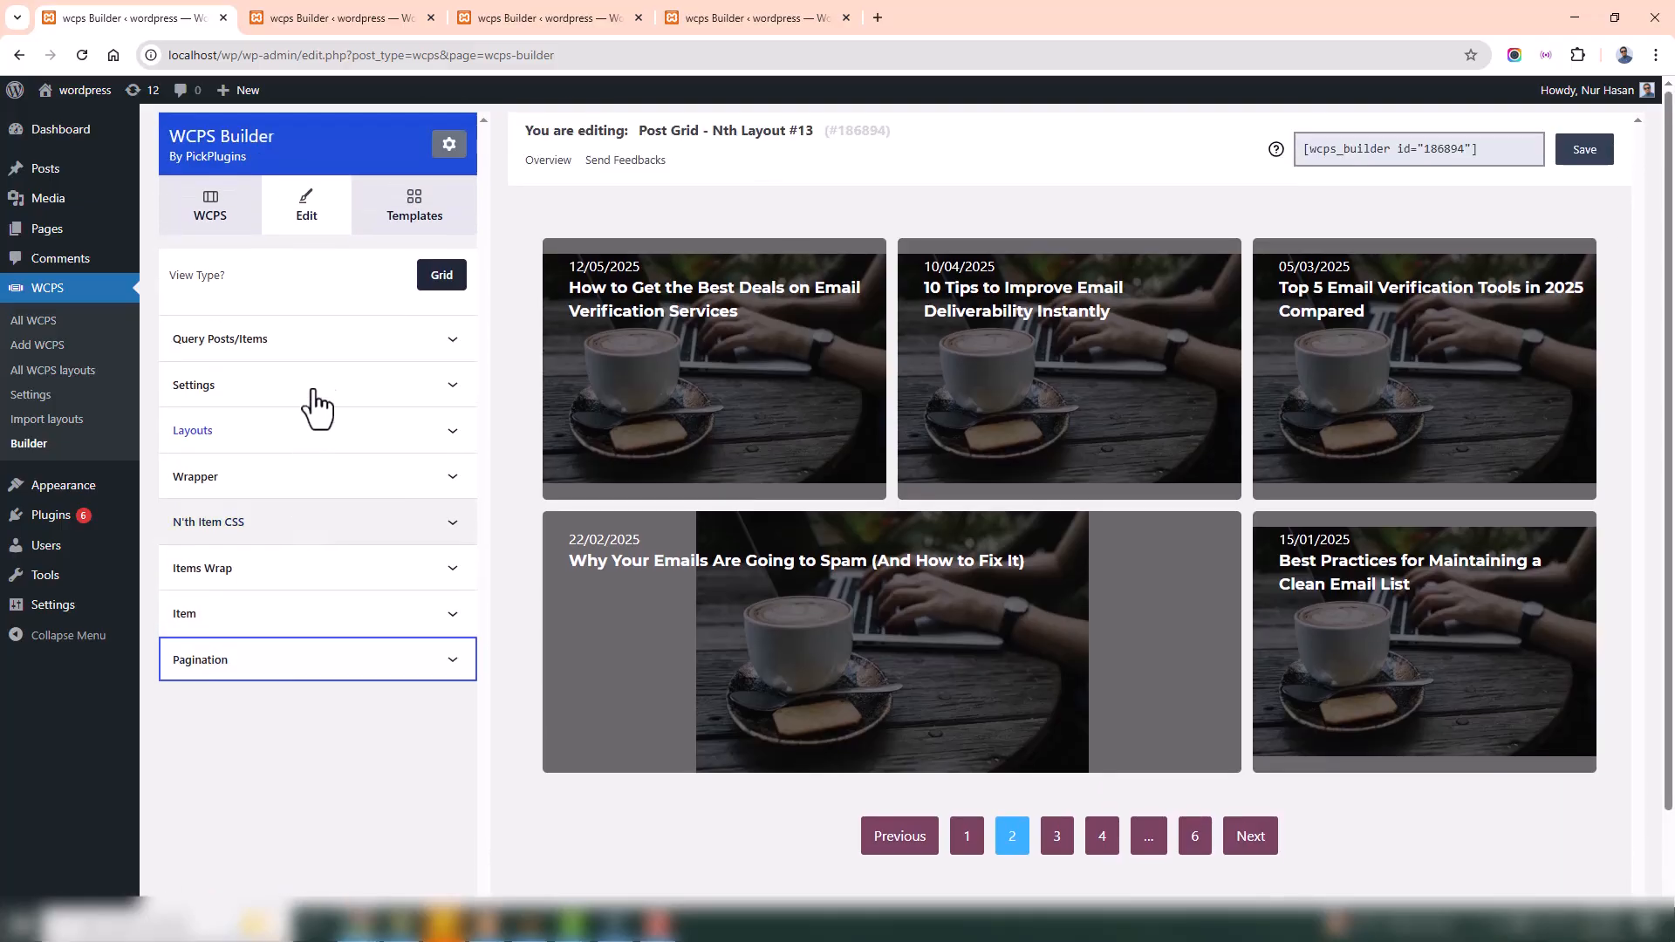
Switch to the browser tab with Product Filterable Grid #107 and collapse its Query Posts/Items section
click(354, 23)
click(311, 307)
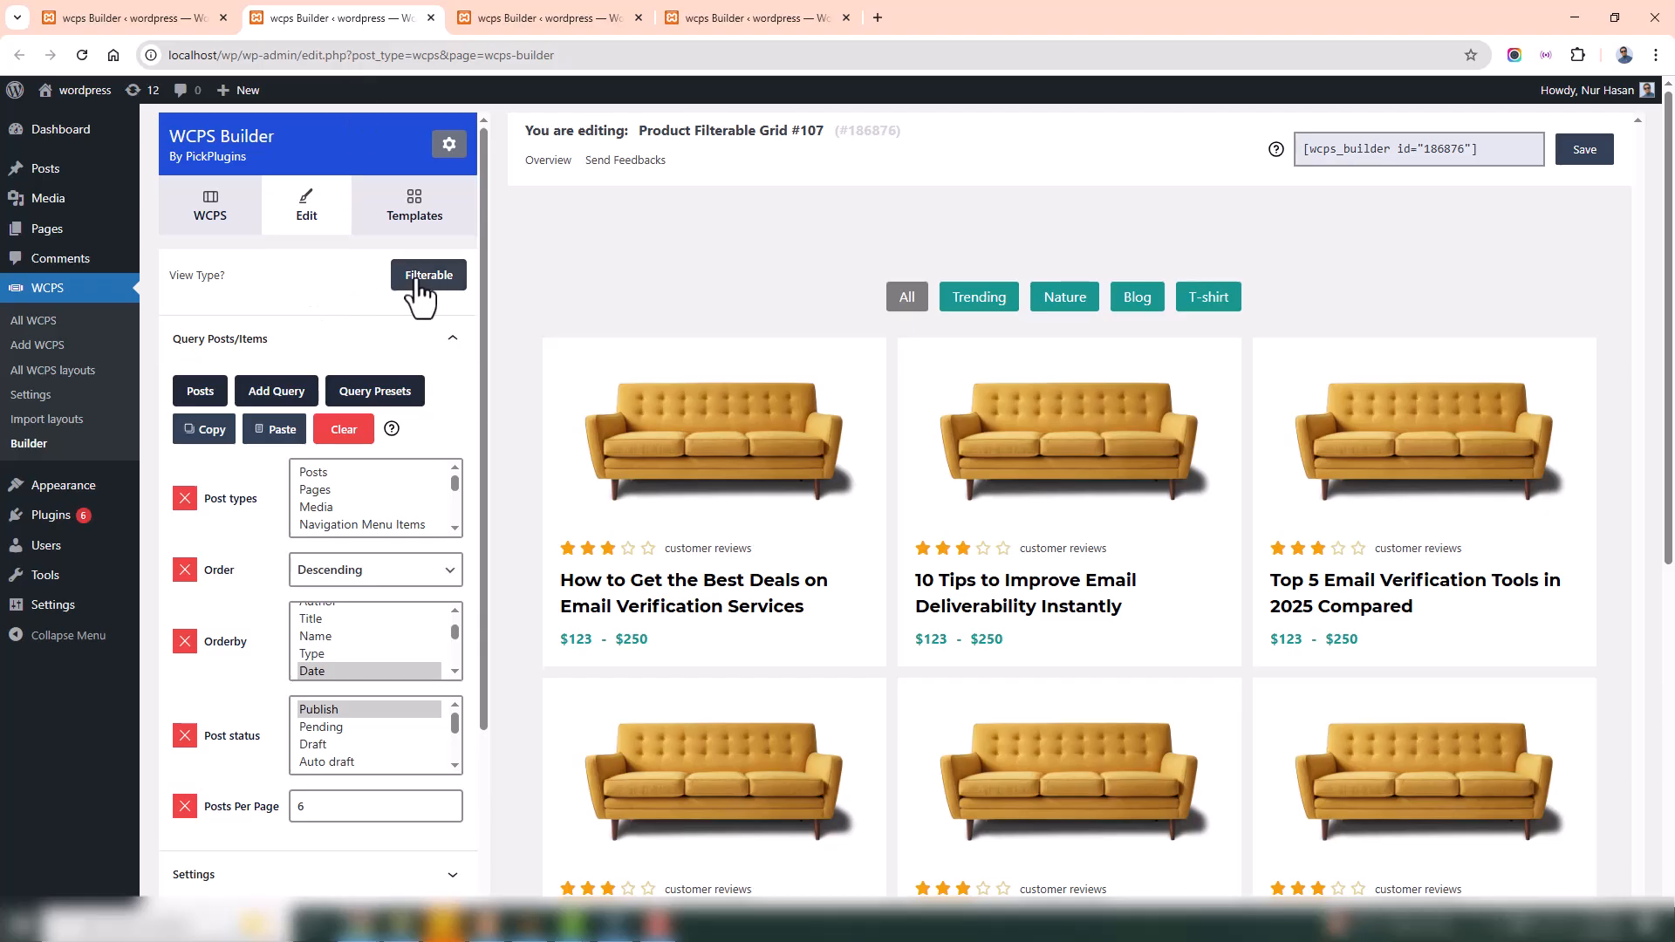
click(354, 338)
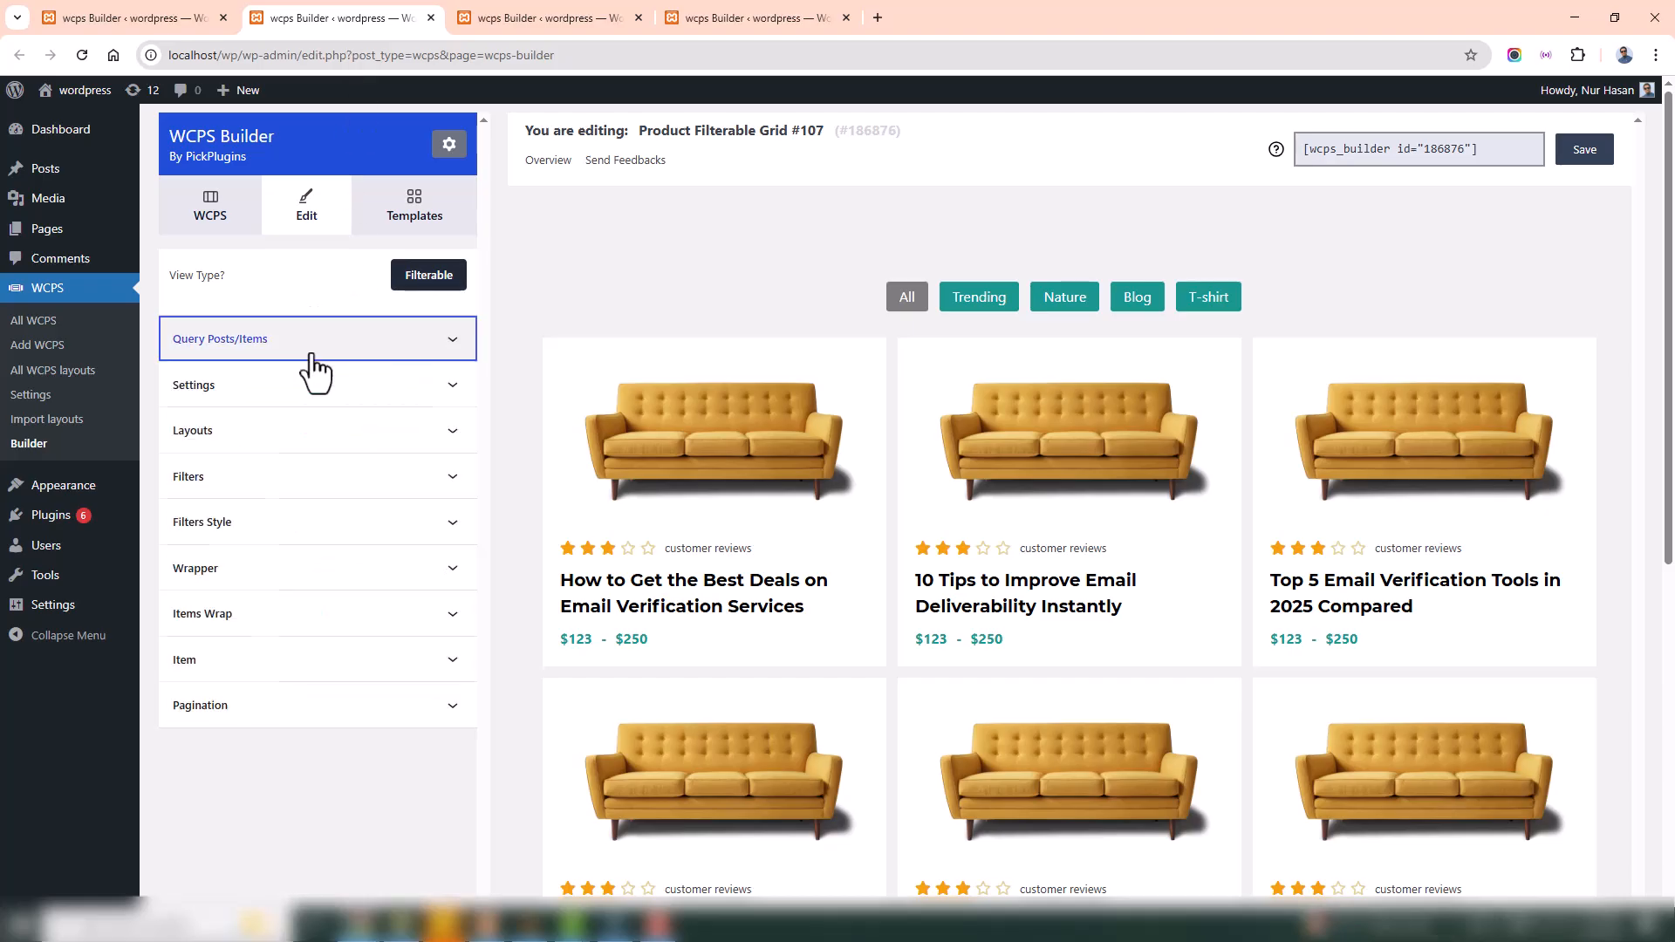
Examine the Filters settings, including the options and terms of Filter Group 0 and the multifilter, sort and Items Per Page fields
click(228, 478)
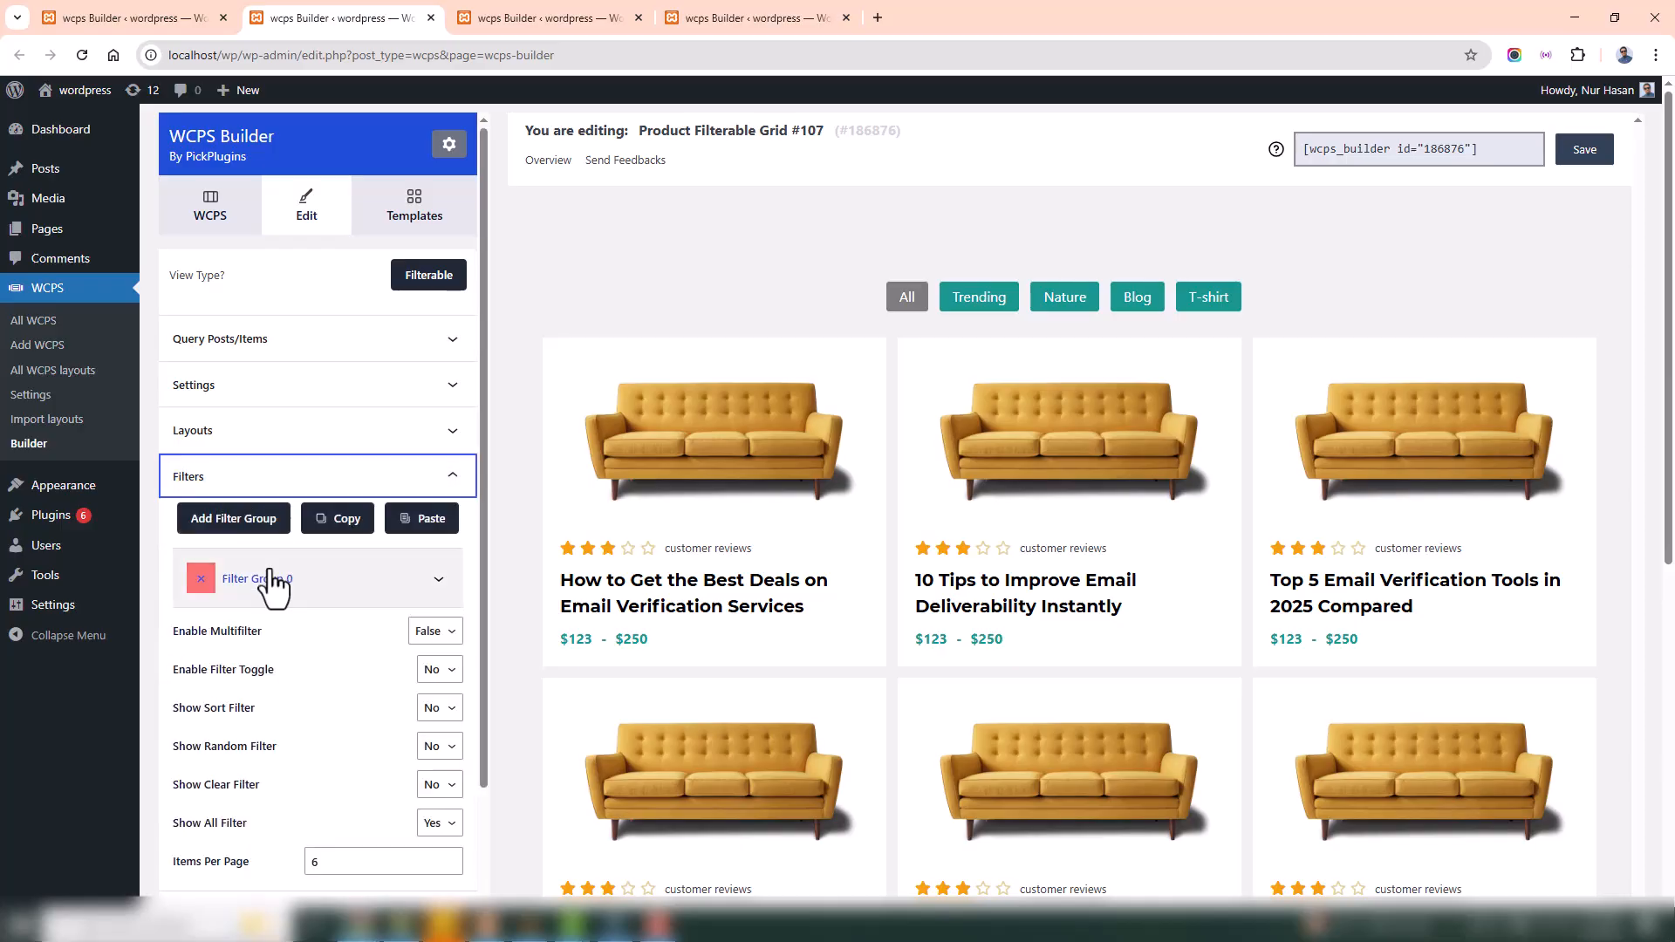
scroll(261, 471, down, 2)
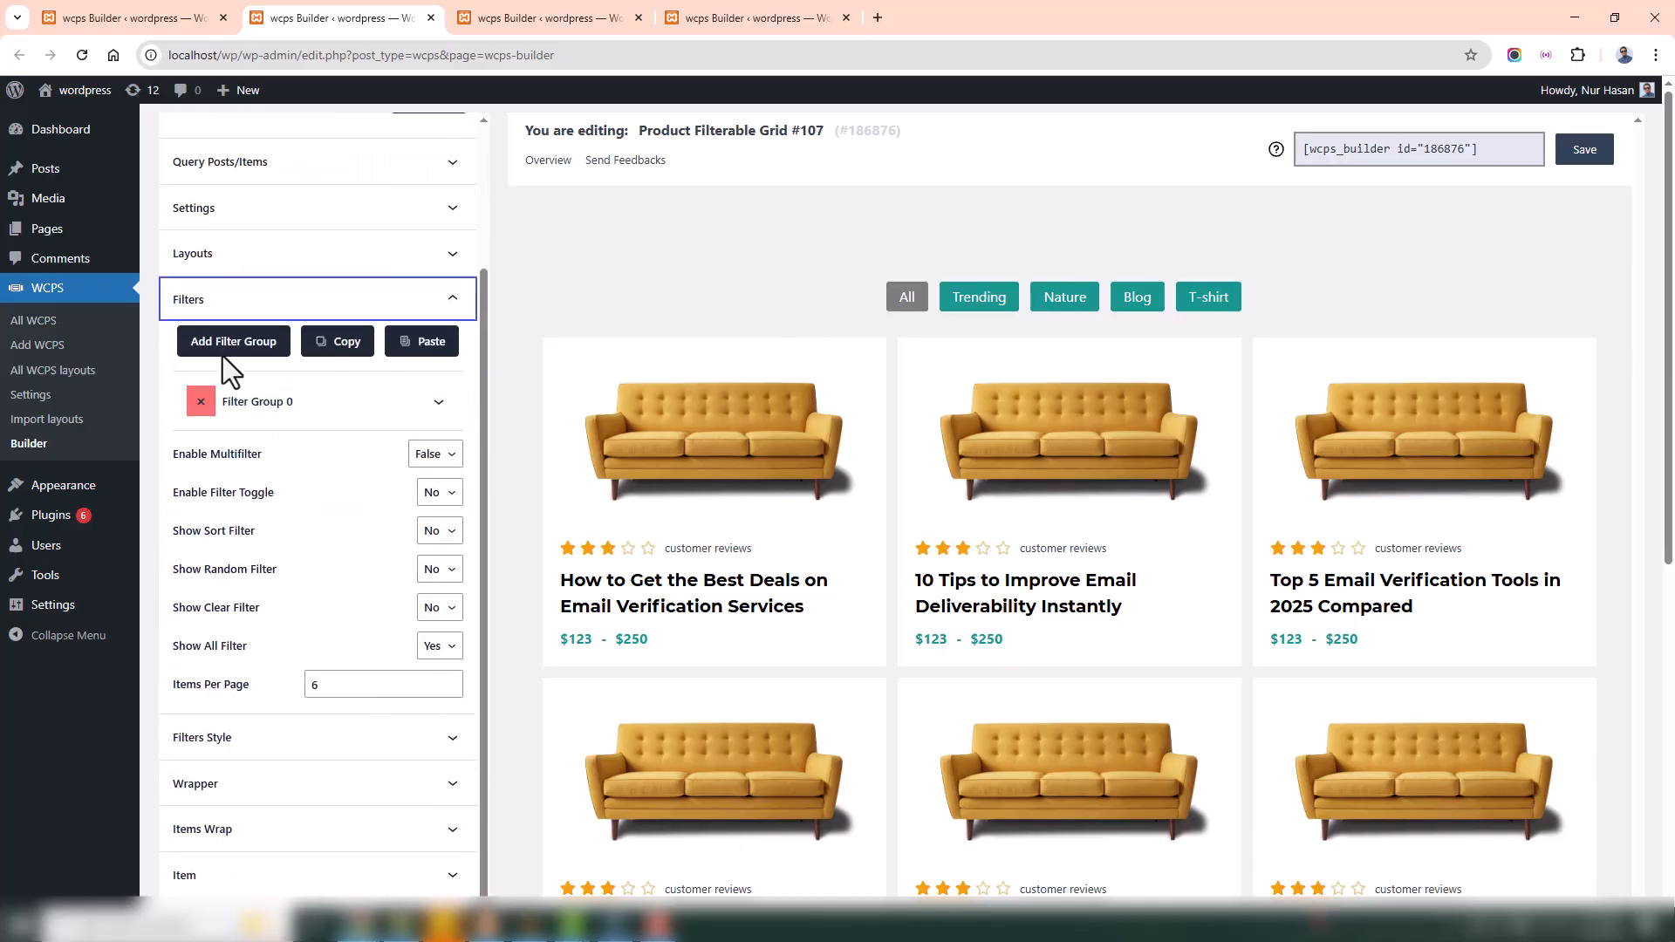
click(302, 400)
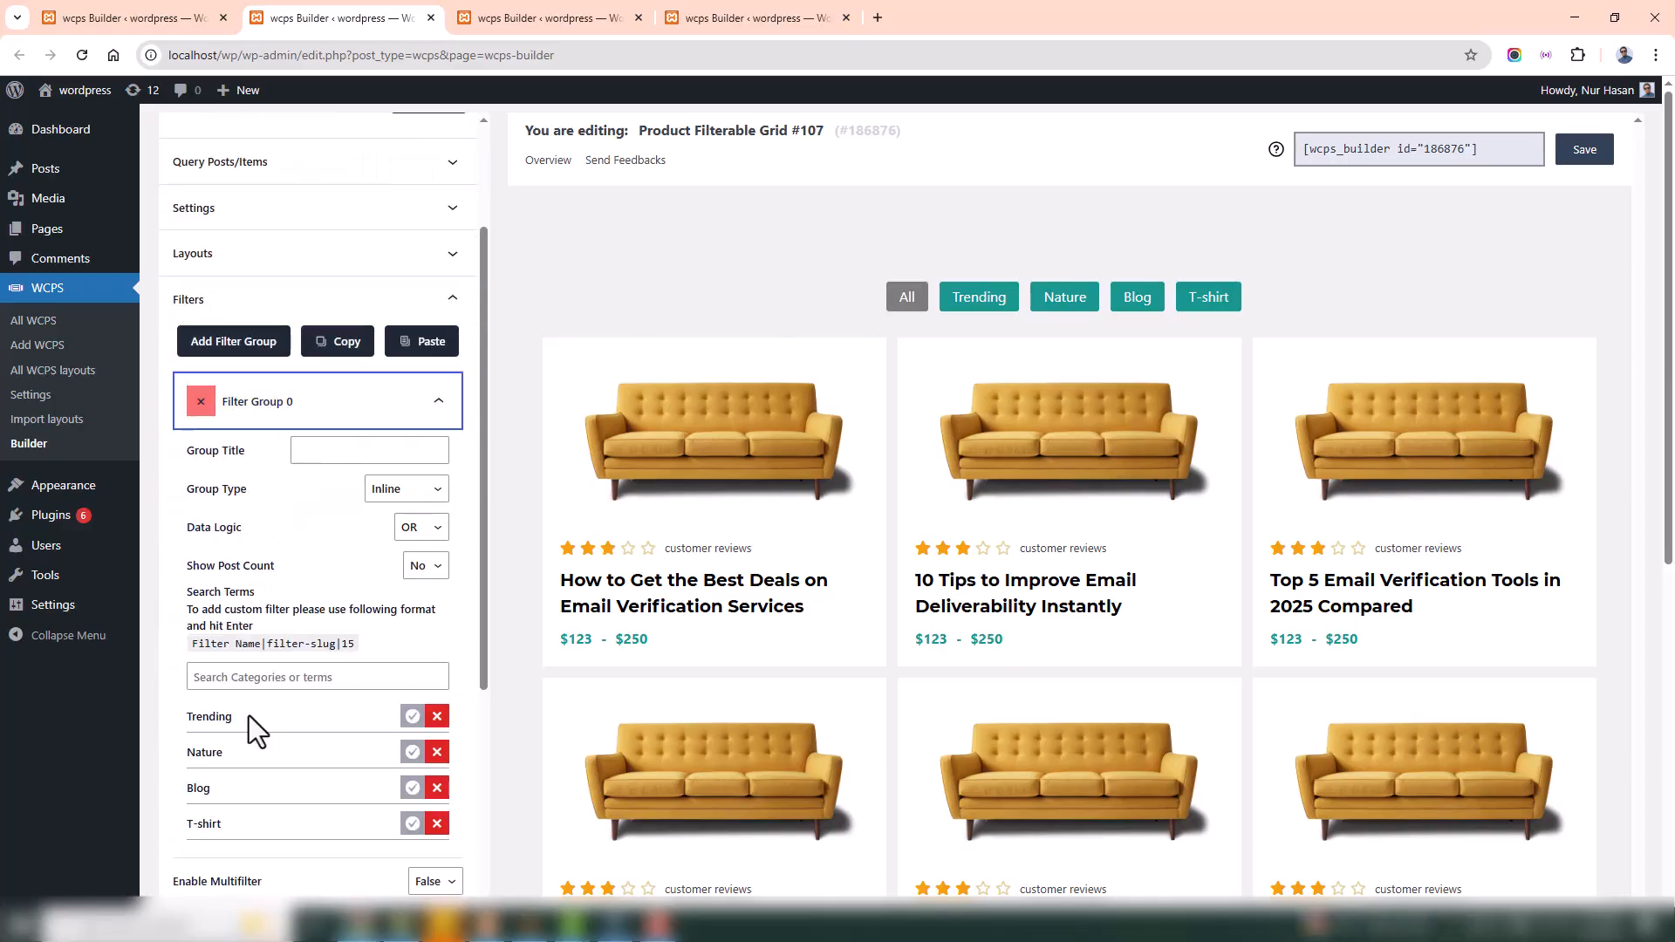
scroll(248, 715, down, 2)
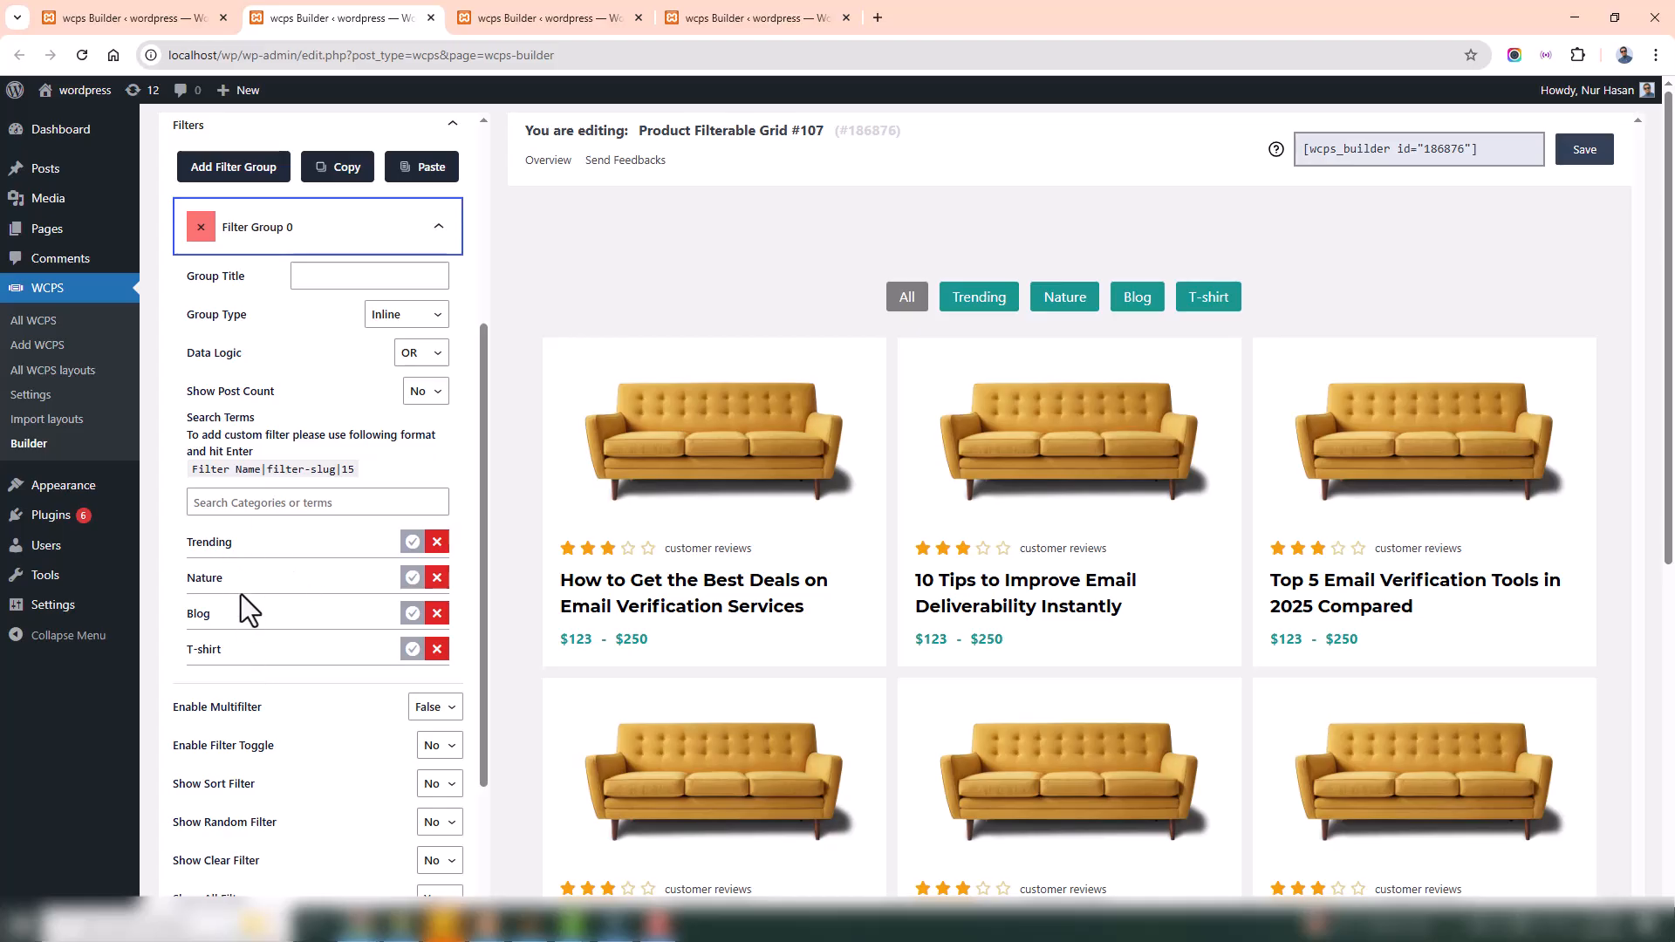
scroll(241, 596, down, 3)
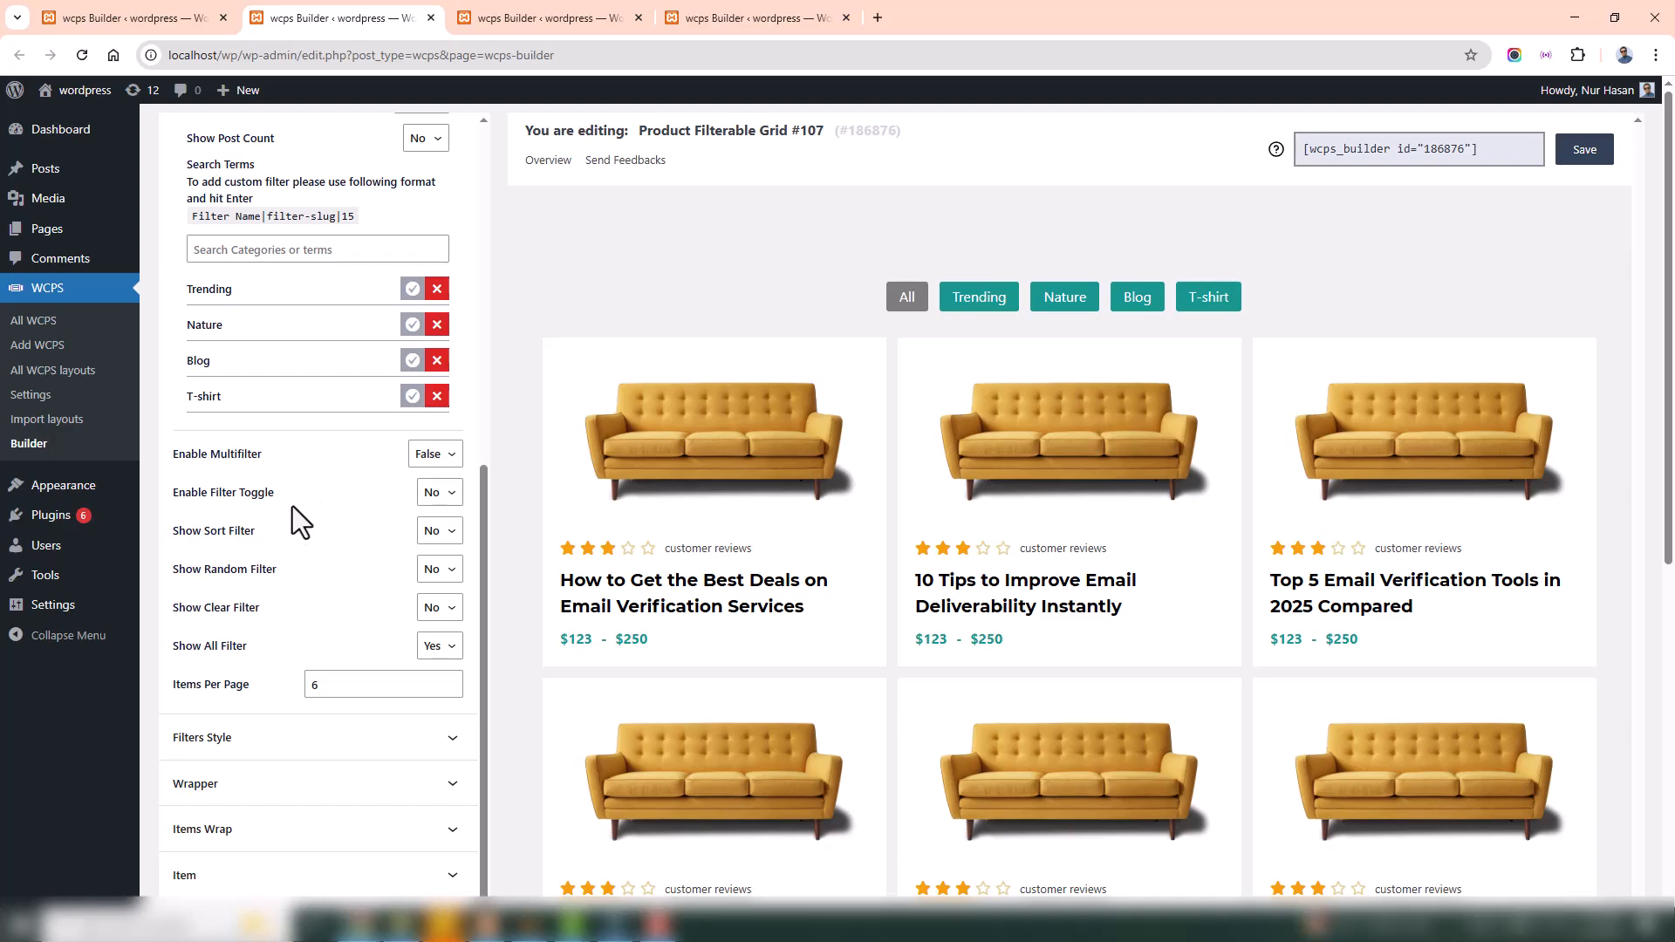
scroll(223, 616, down, 3)
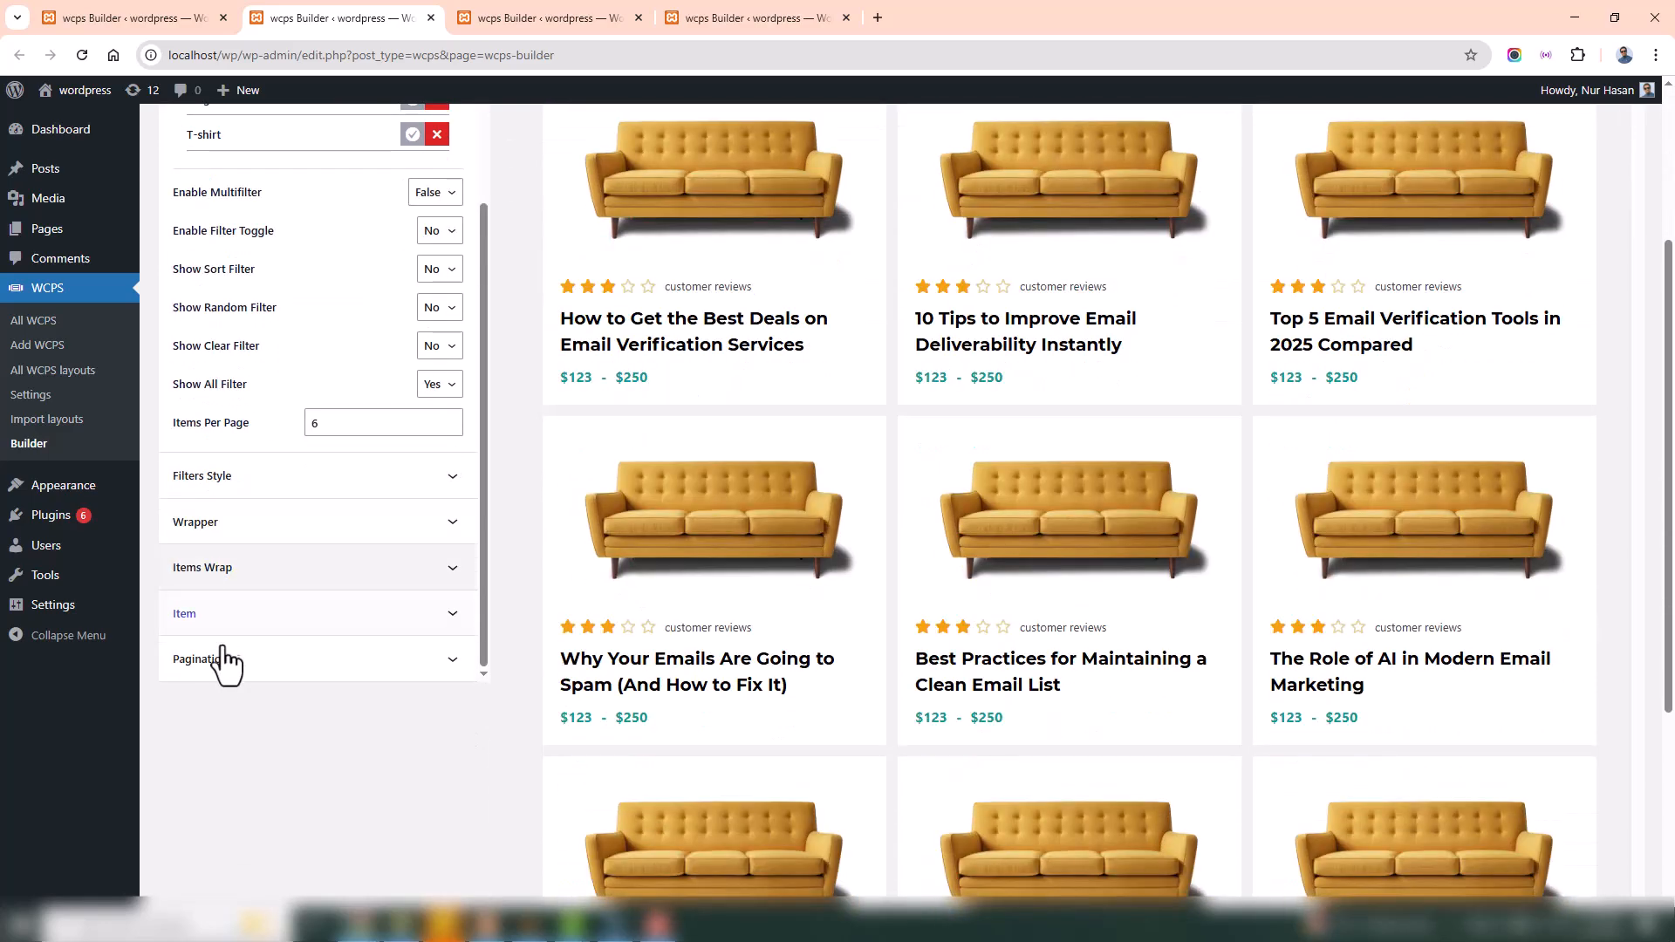
Look at the pagination types offered for the filterable grid and close the list without choosing one
click(266, 662)
click(436, 329)
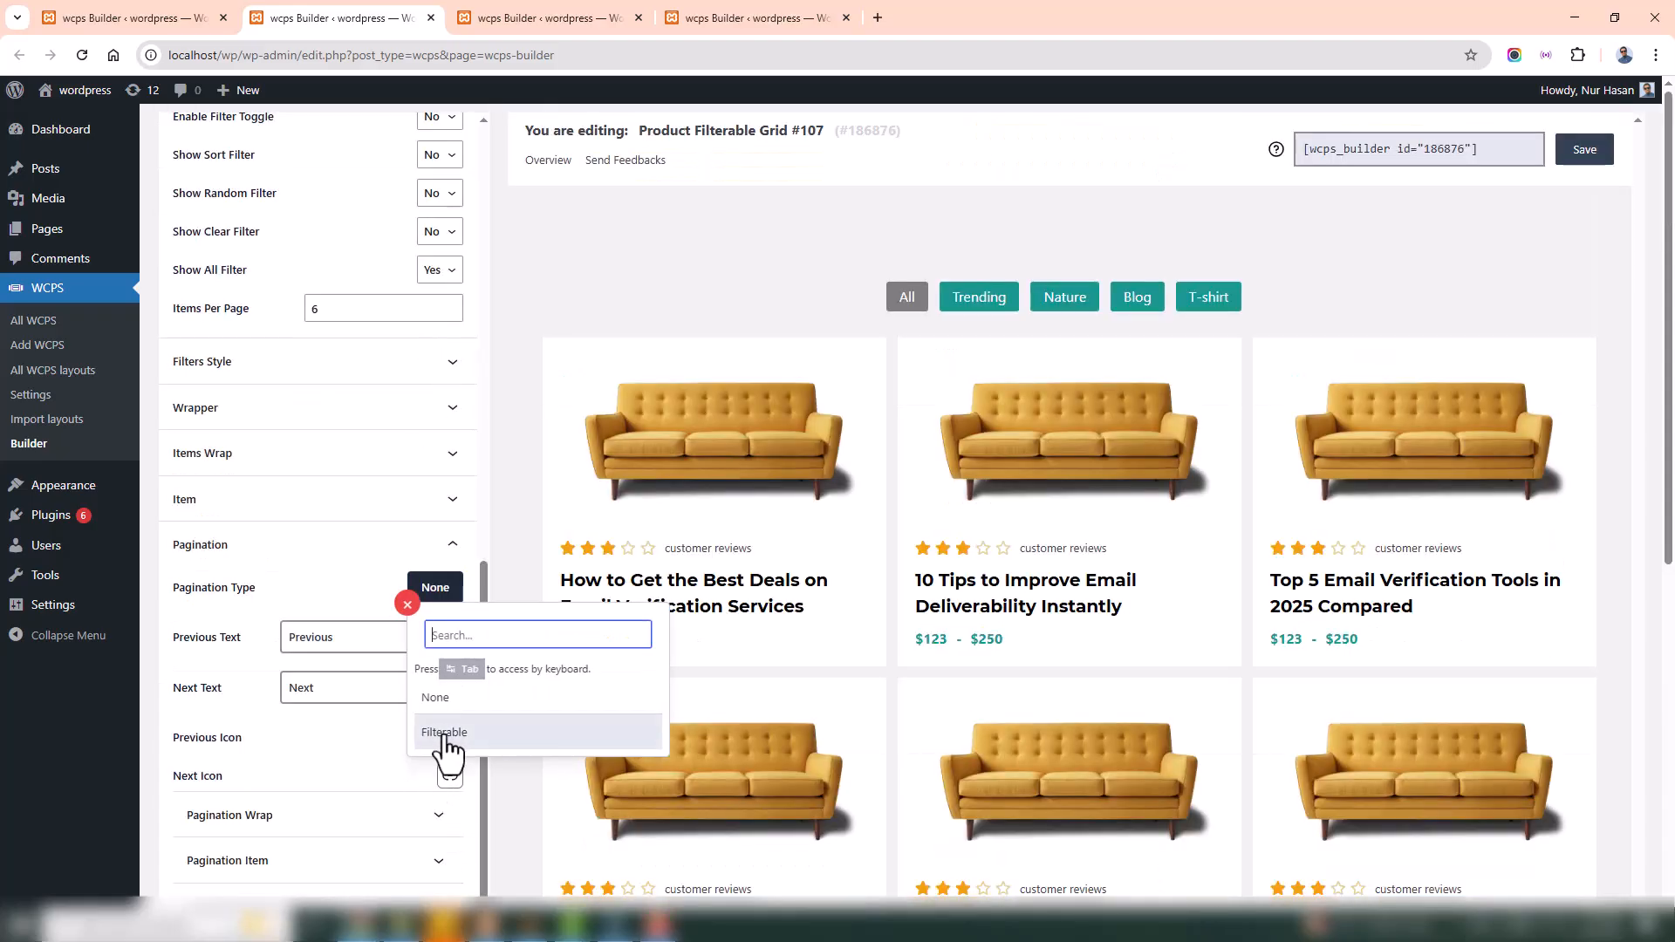
click(440, 586)
scroll(266, 568, up, 4)
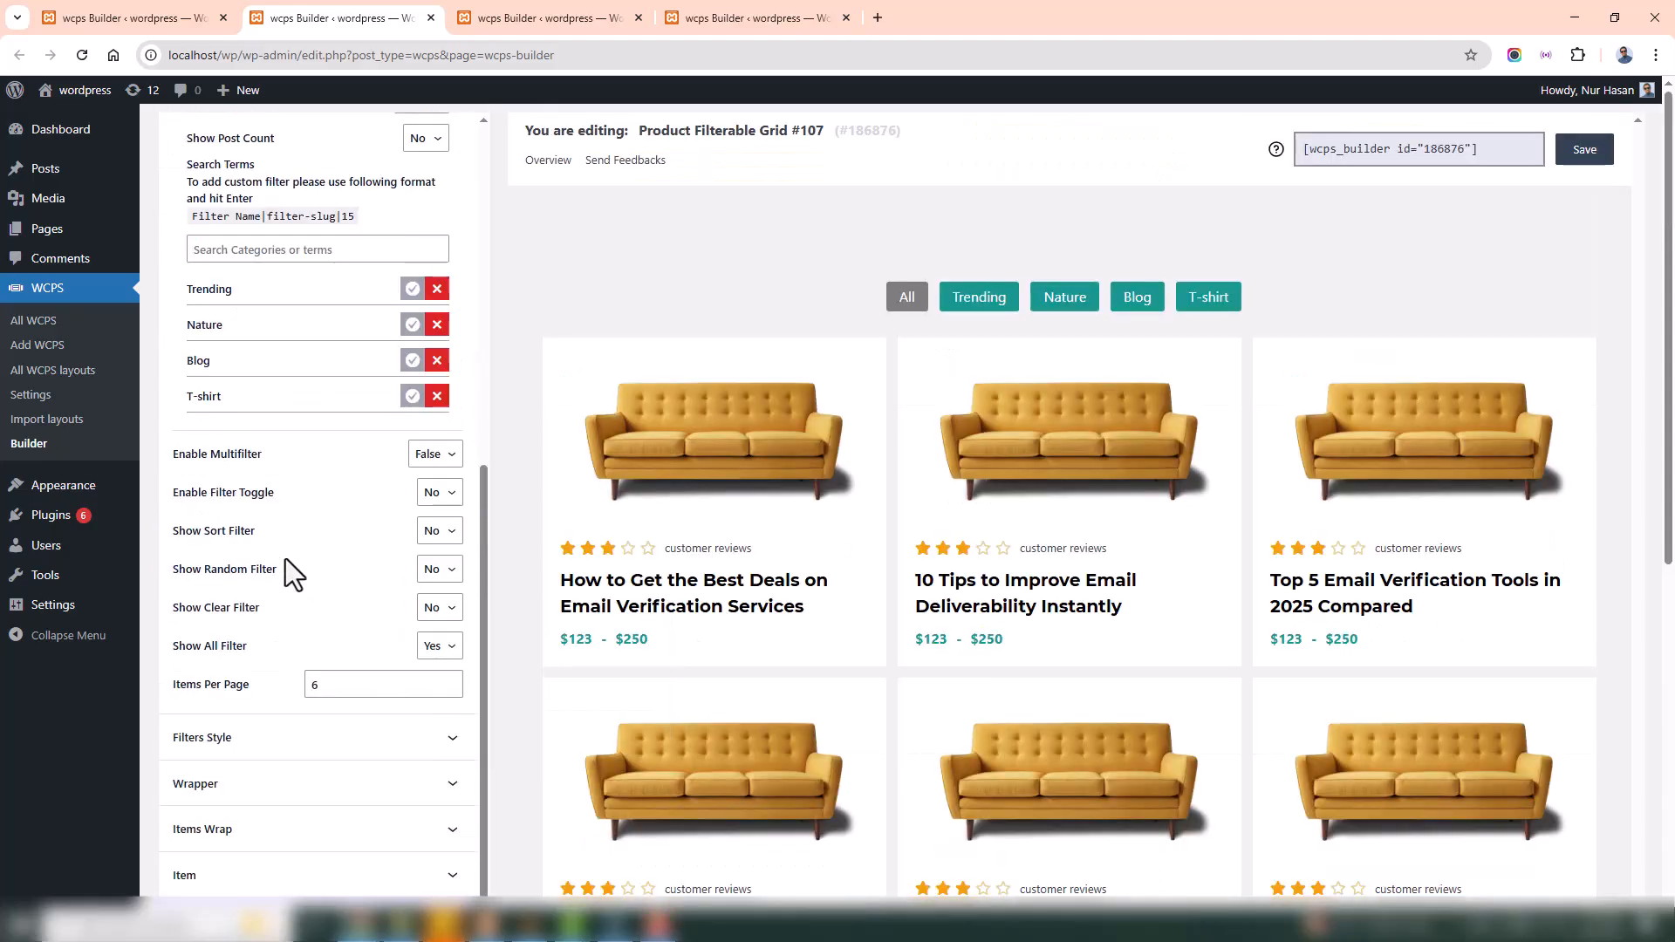
scroll(296, 565, up, 7)
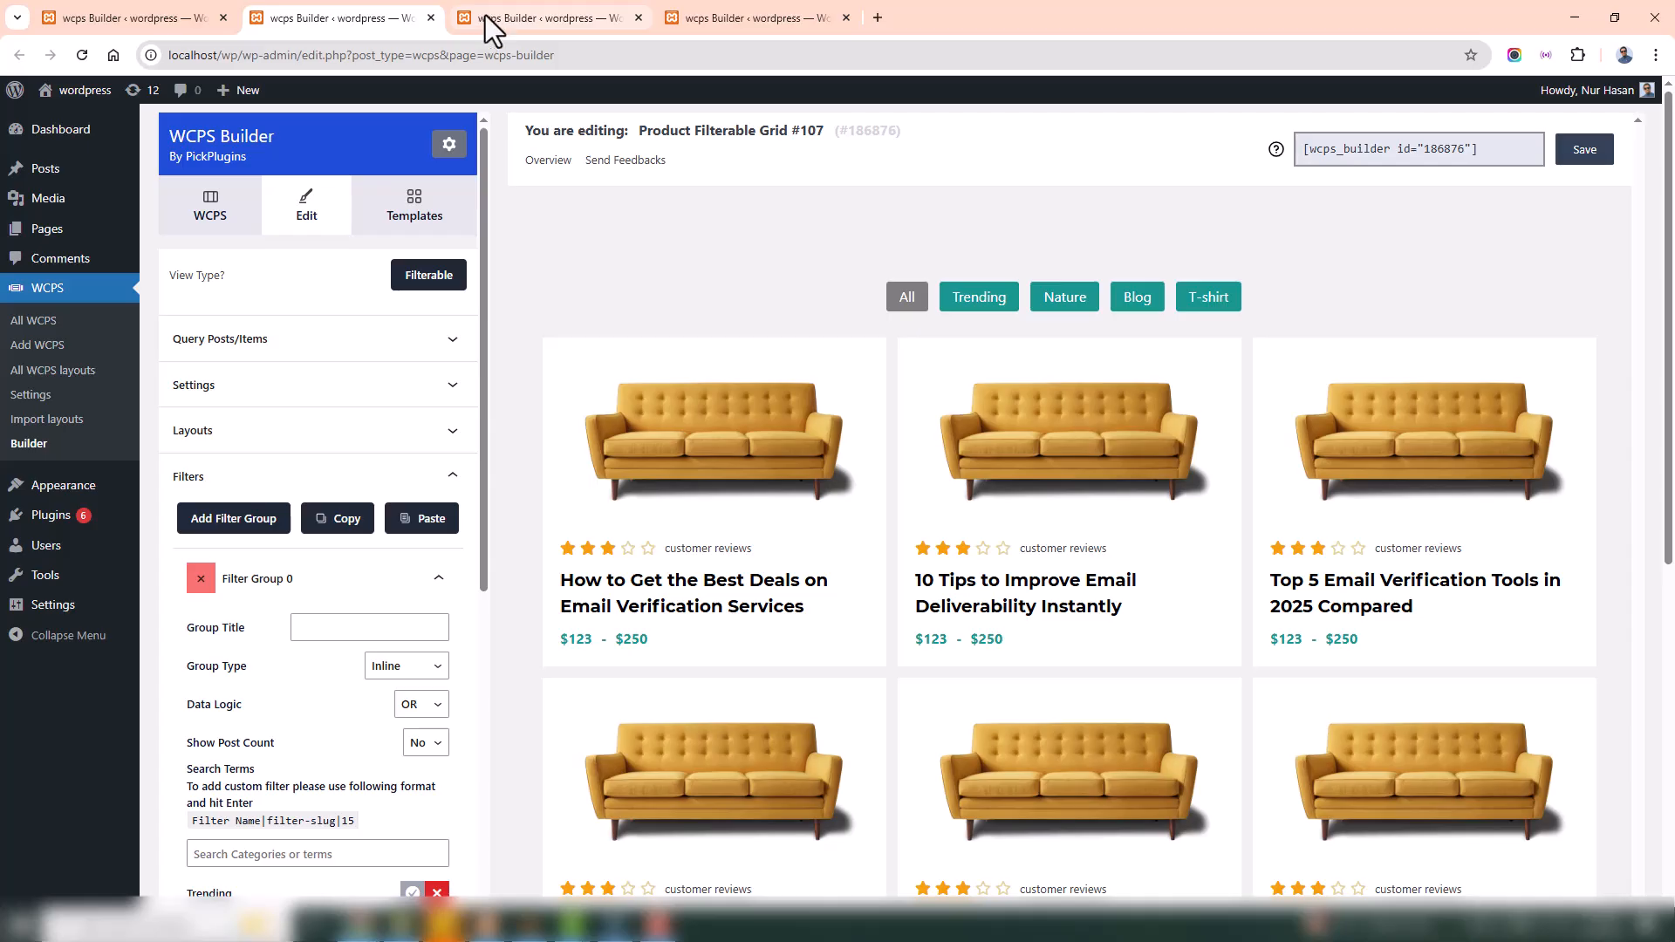
Switch to the browser tab with Product Masonry Grid #85, collapse its Layouts section and look at the available view types
click(493, 26)
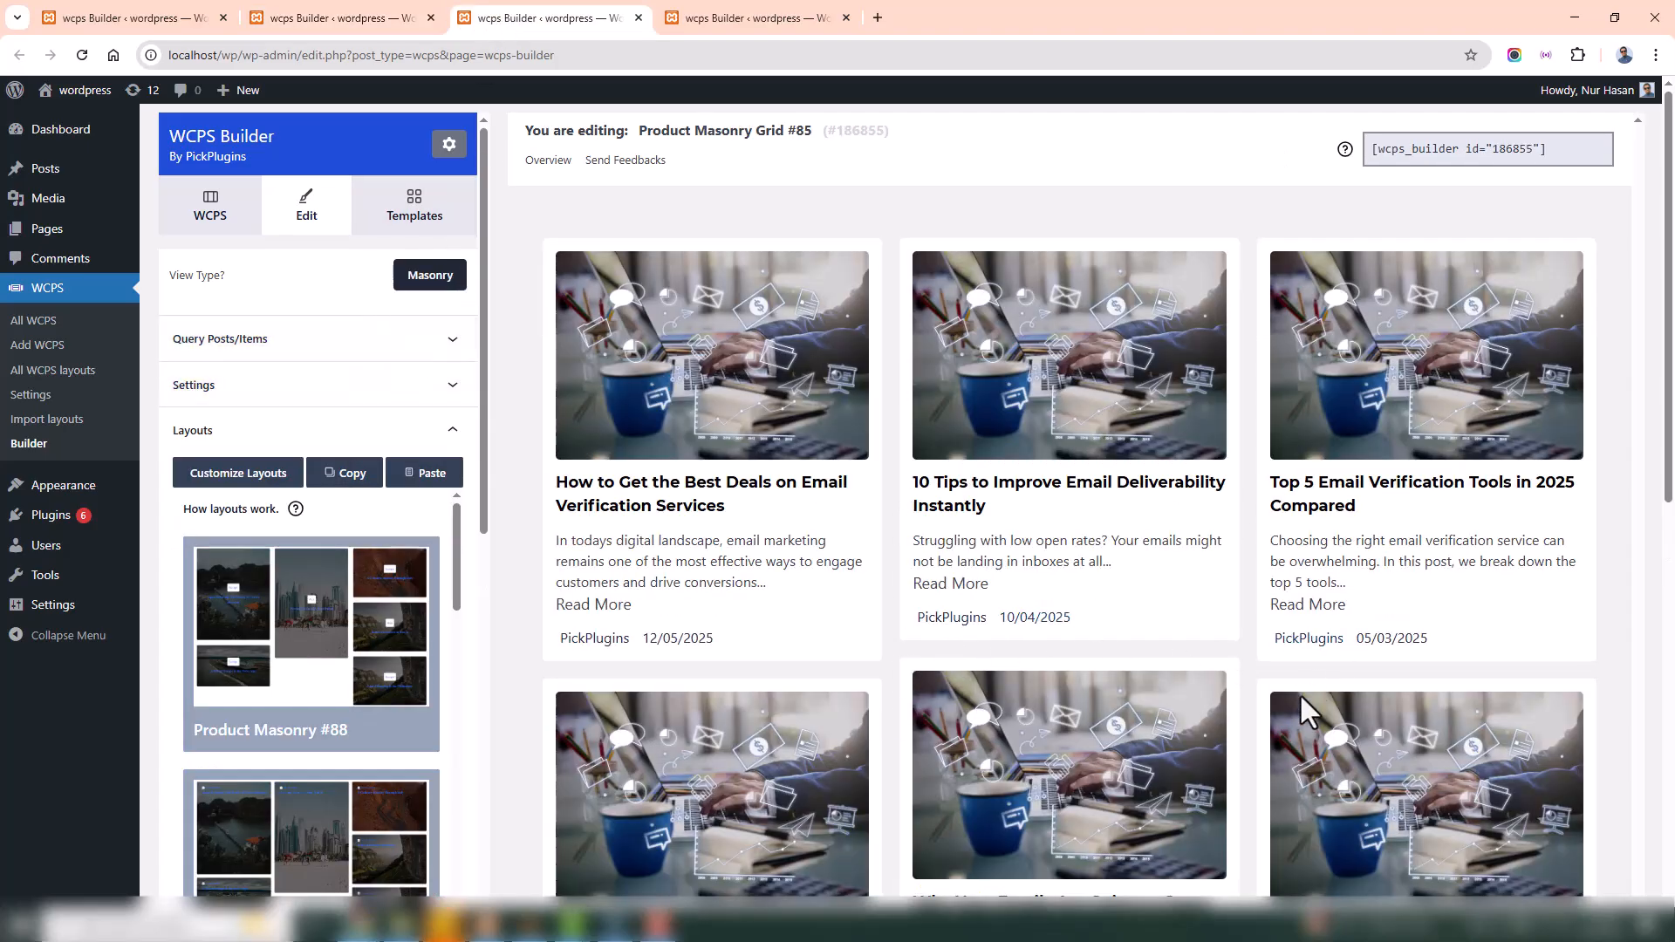
click(229, 430)
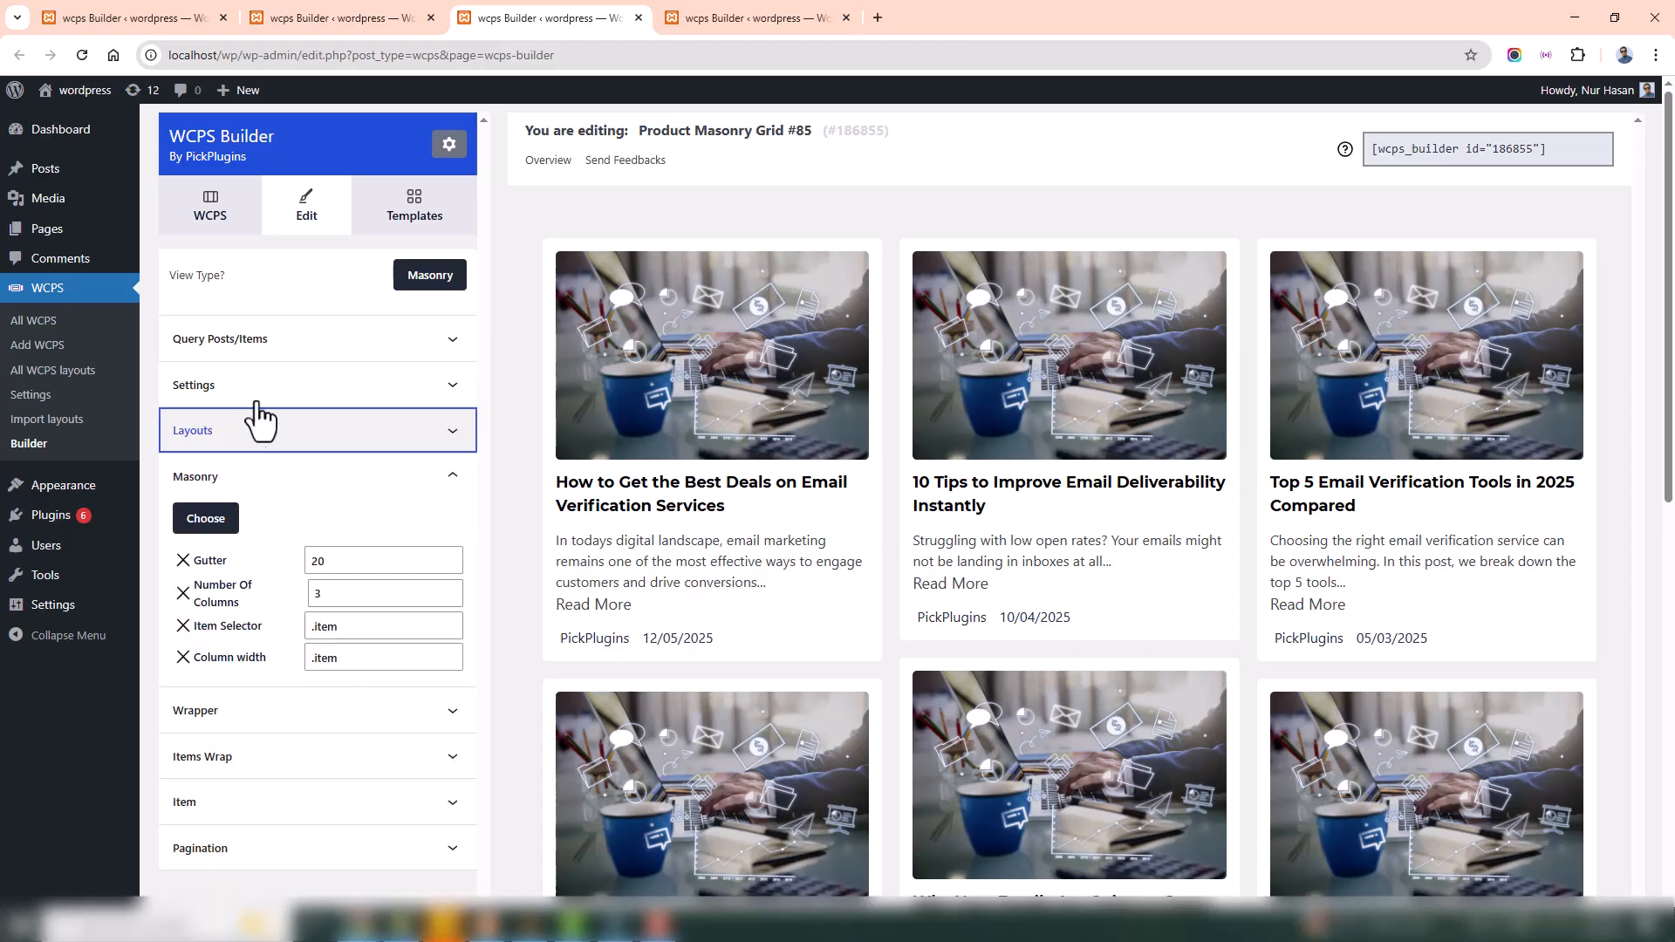
click(424, 281)
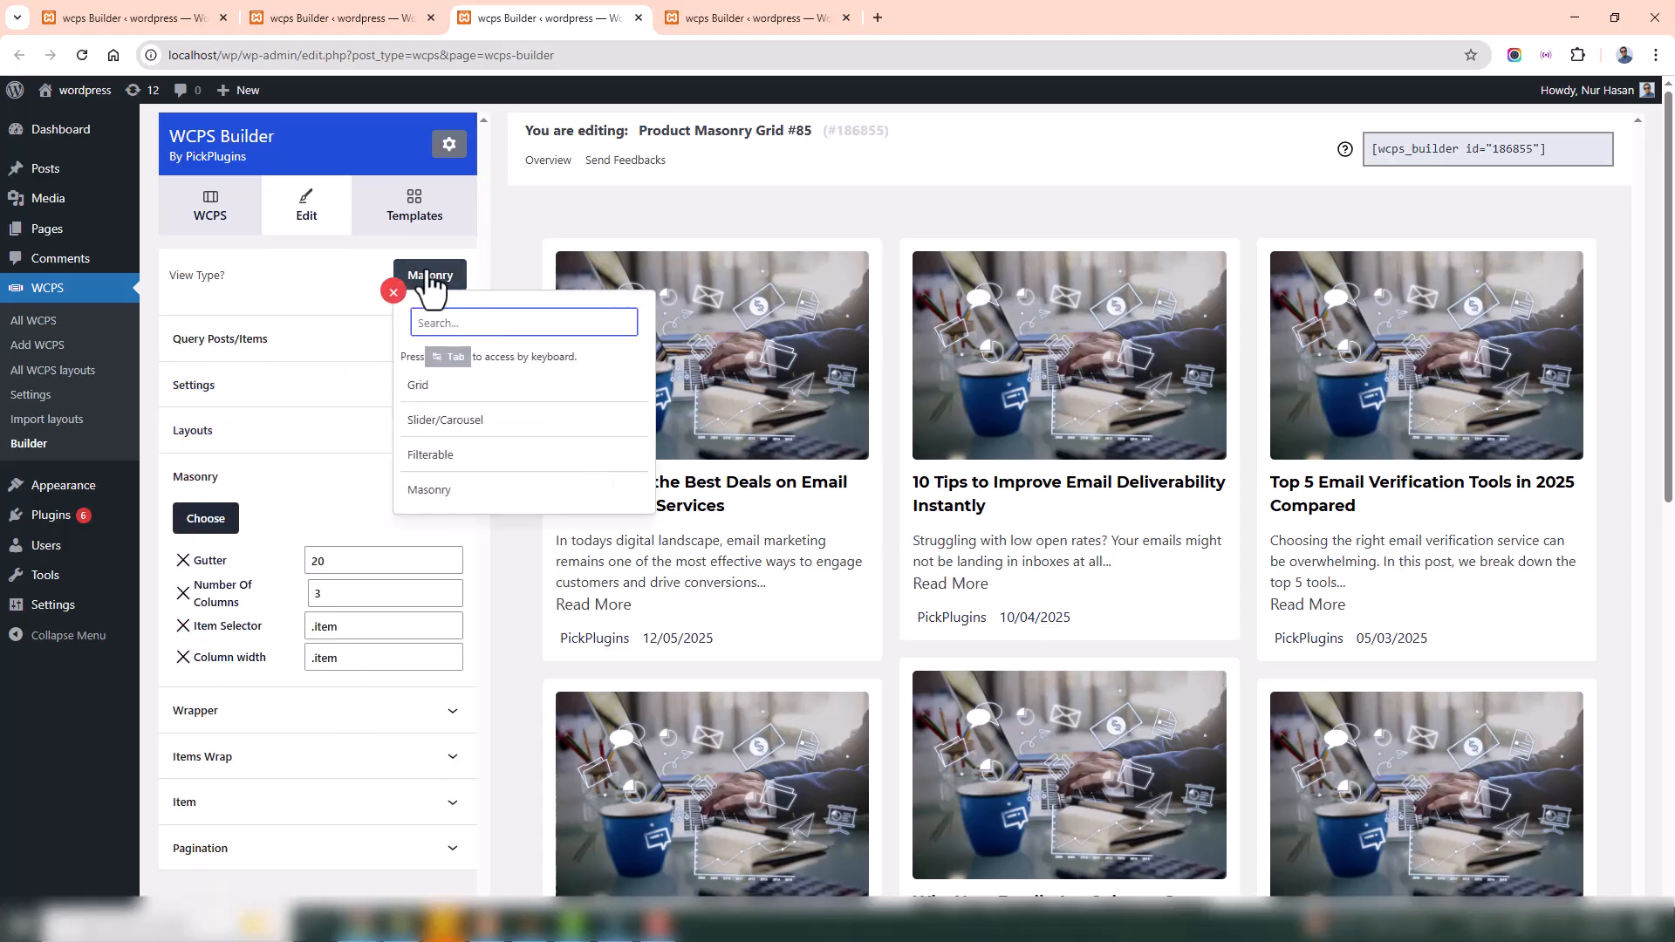
click(427, 281)
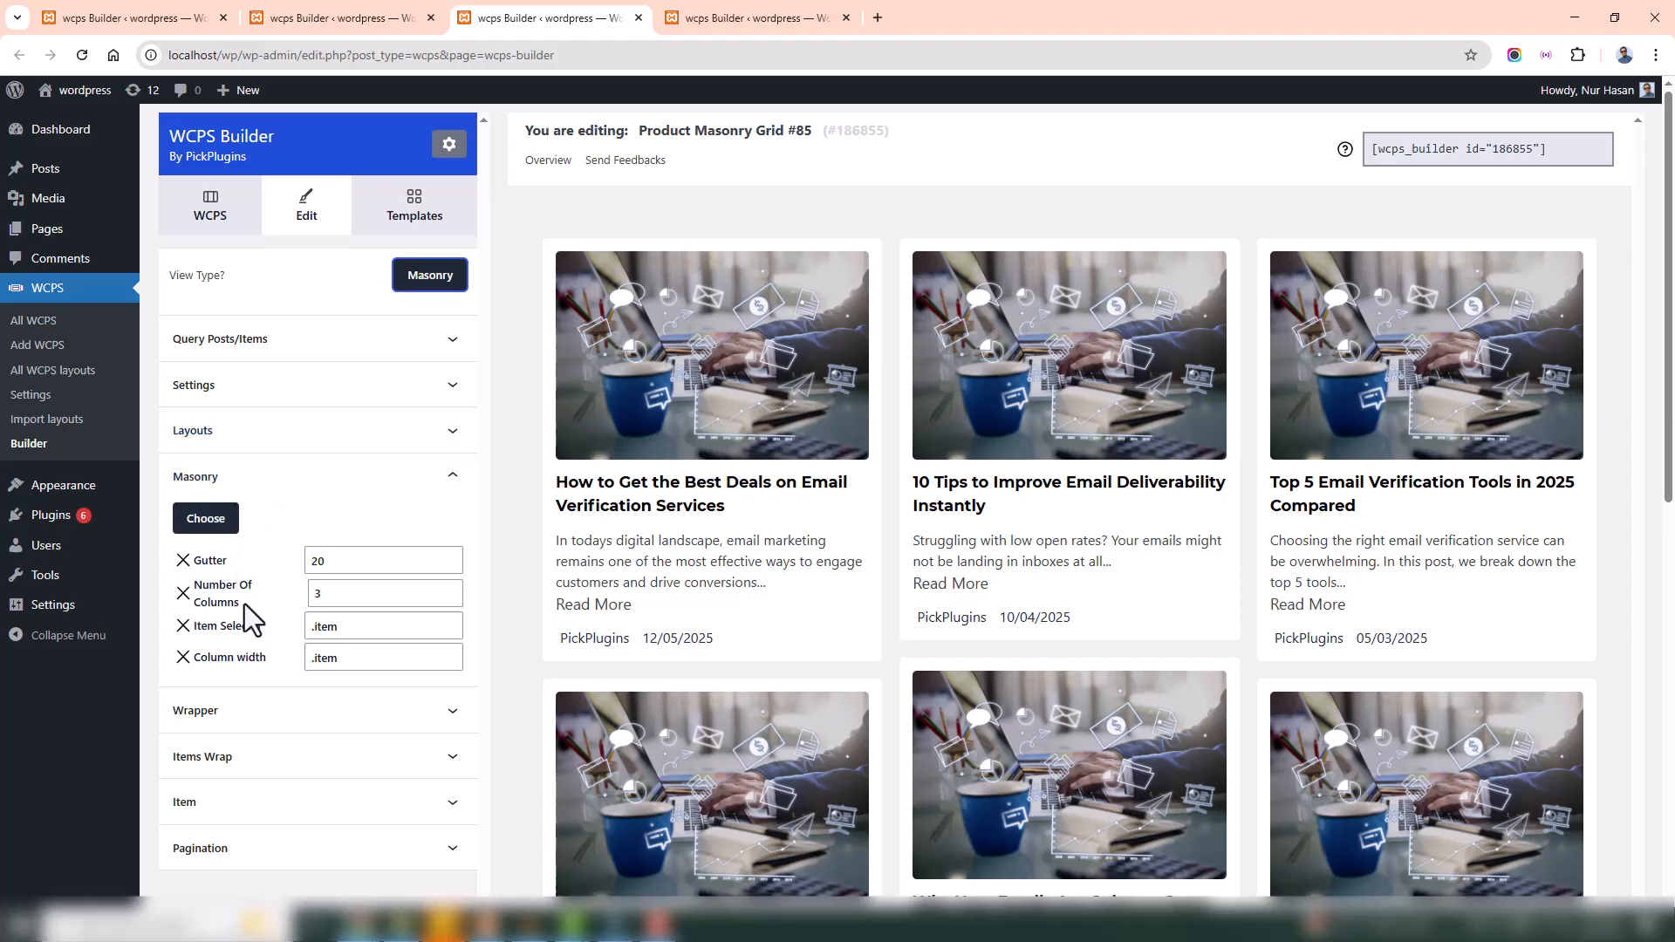
Try 4 columns for the masonry grid and set Number Of Columns back to 3
click(448, 589)
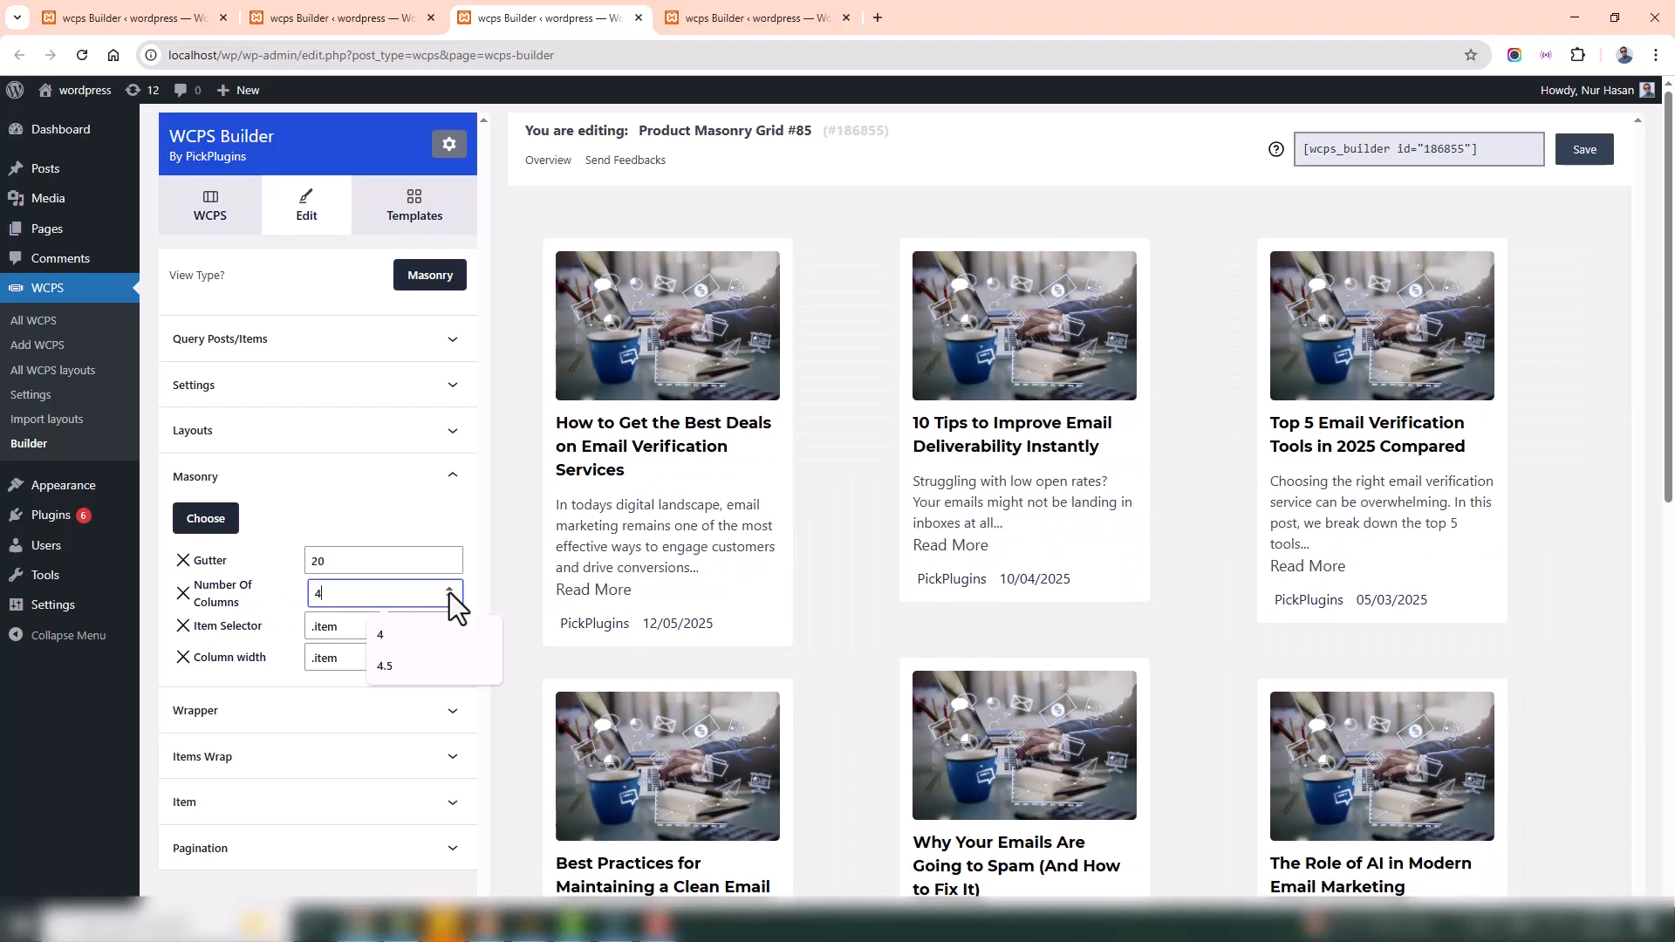
click(451, 598)
click(259, 614)
Look at the pagination types offered for the masonry grid, close the list and collapse the Pagination section
scroll(278, 583, down, 3)
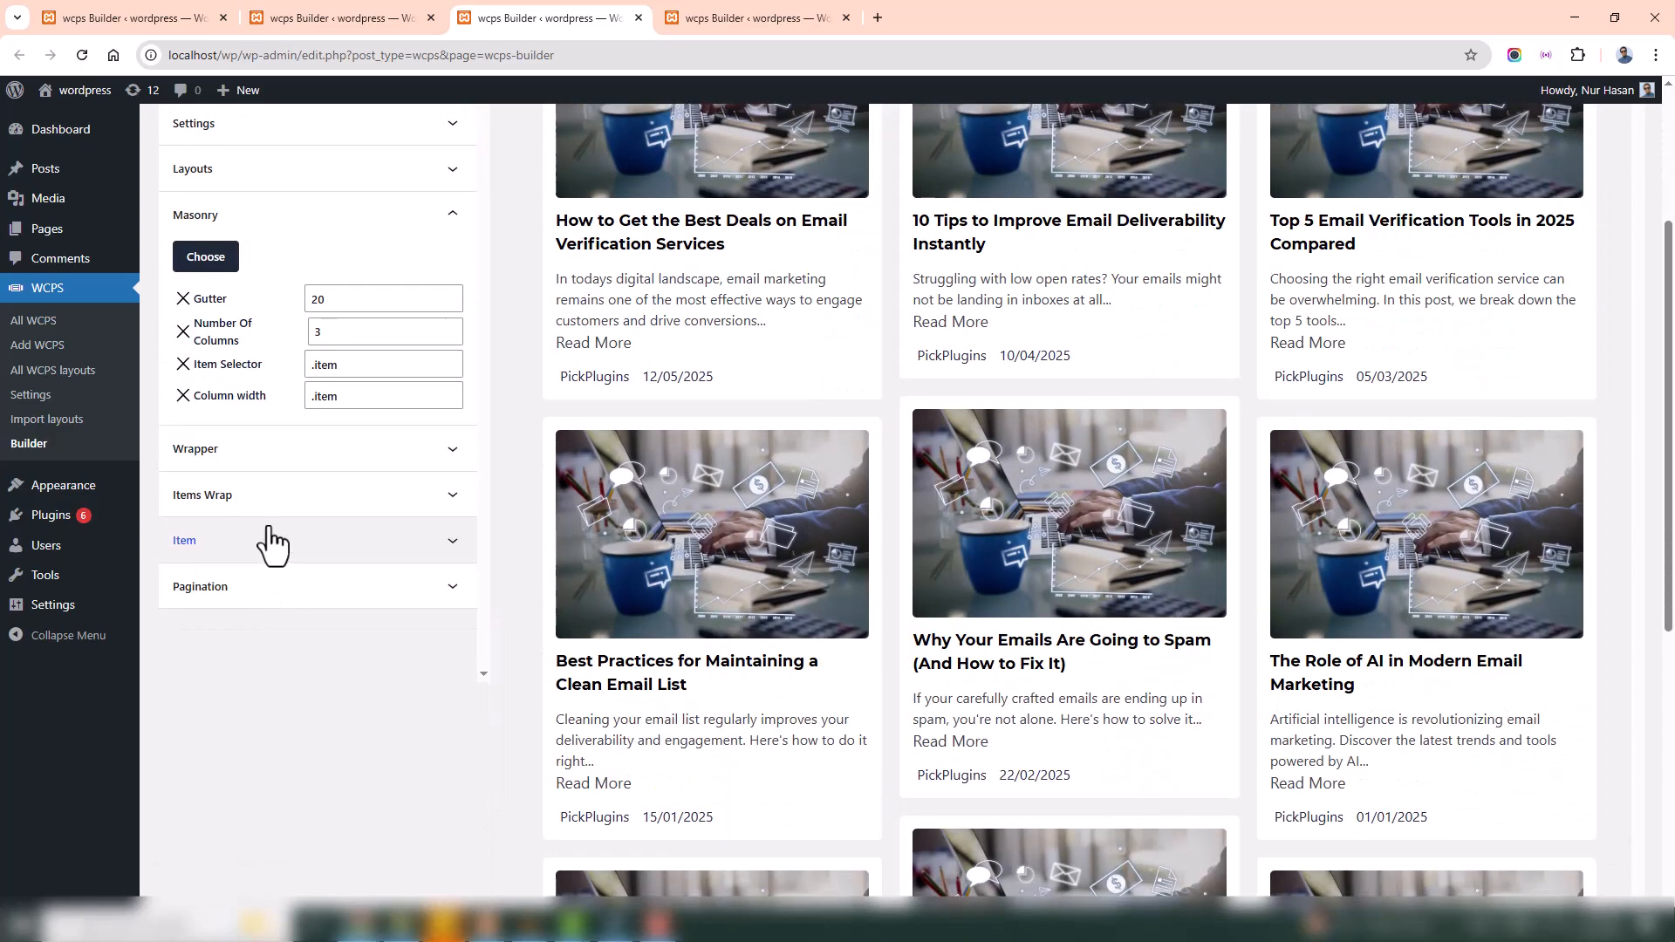
click(257, 593)
scroll(375, 453, up, 2)
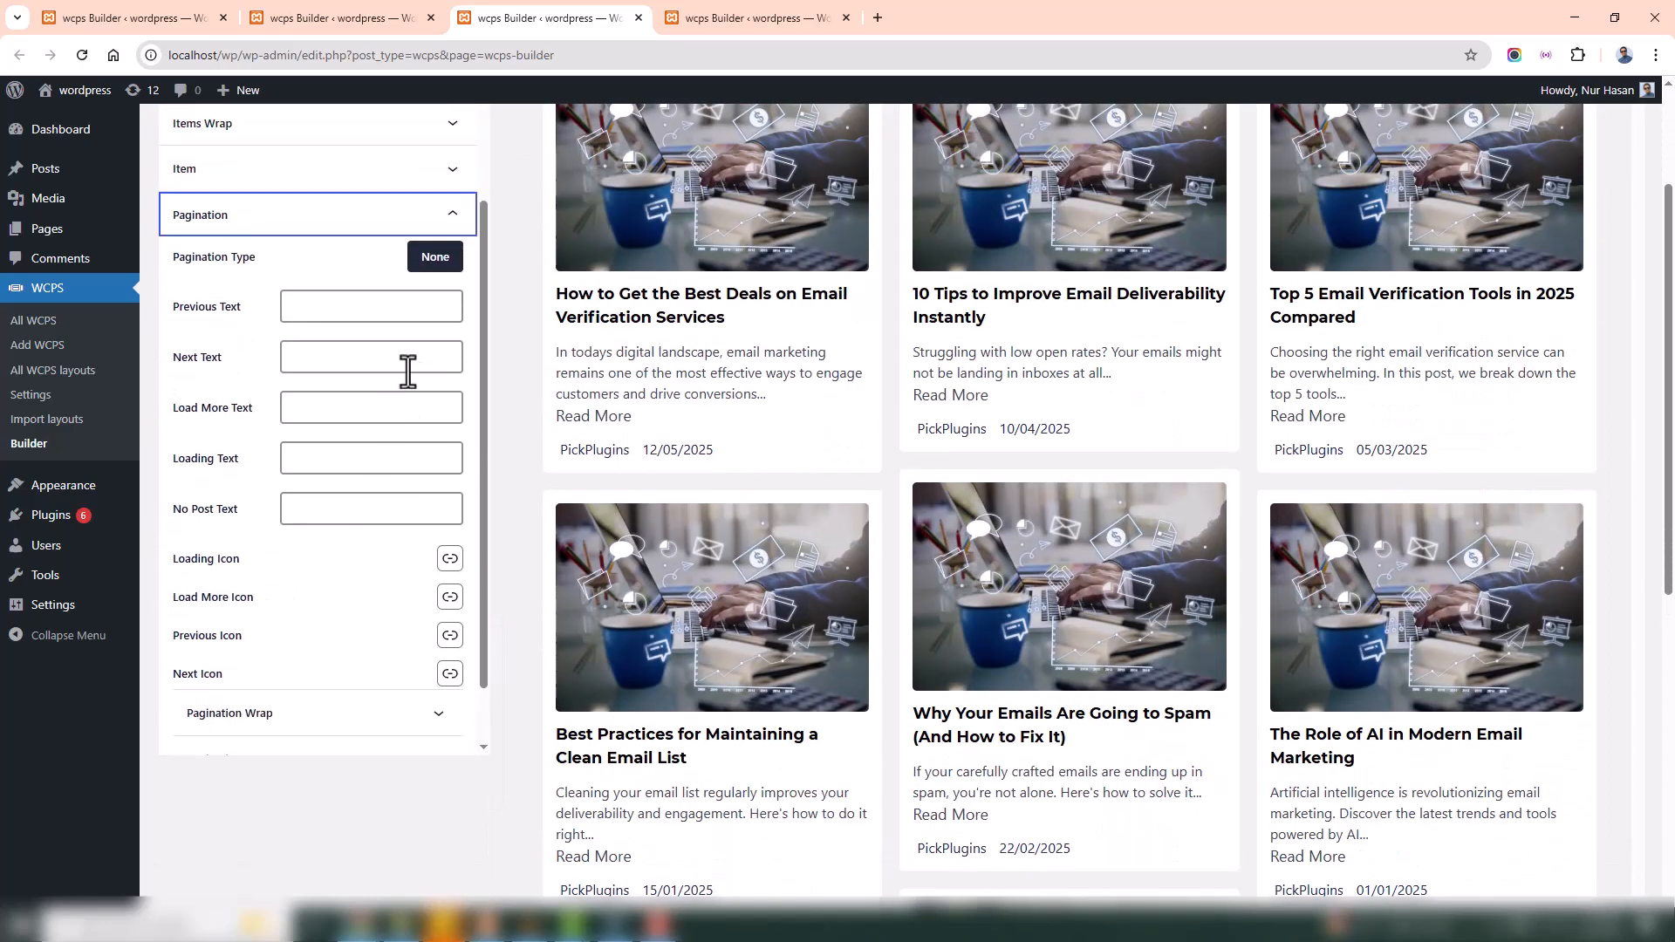
click(437, 262)
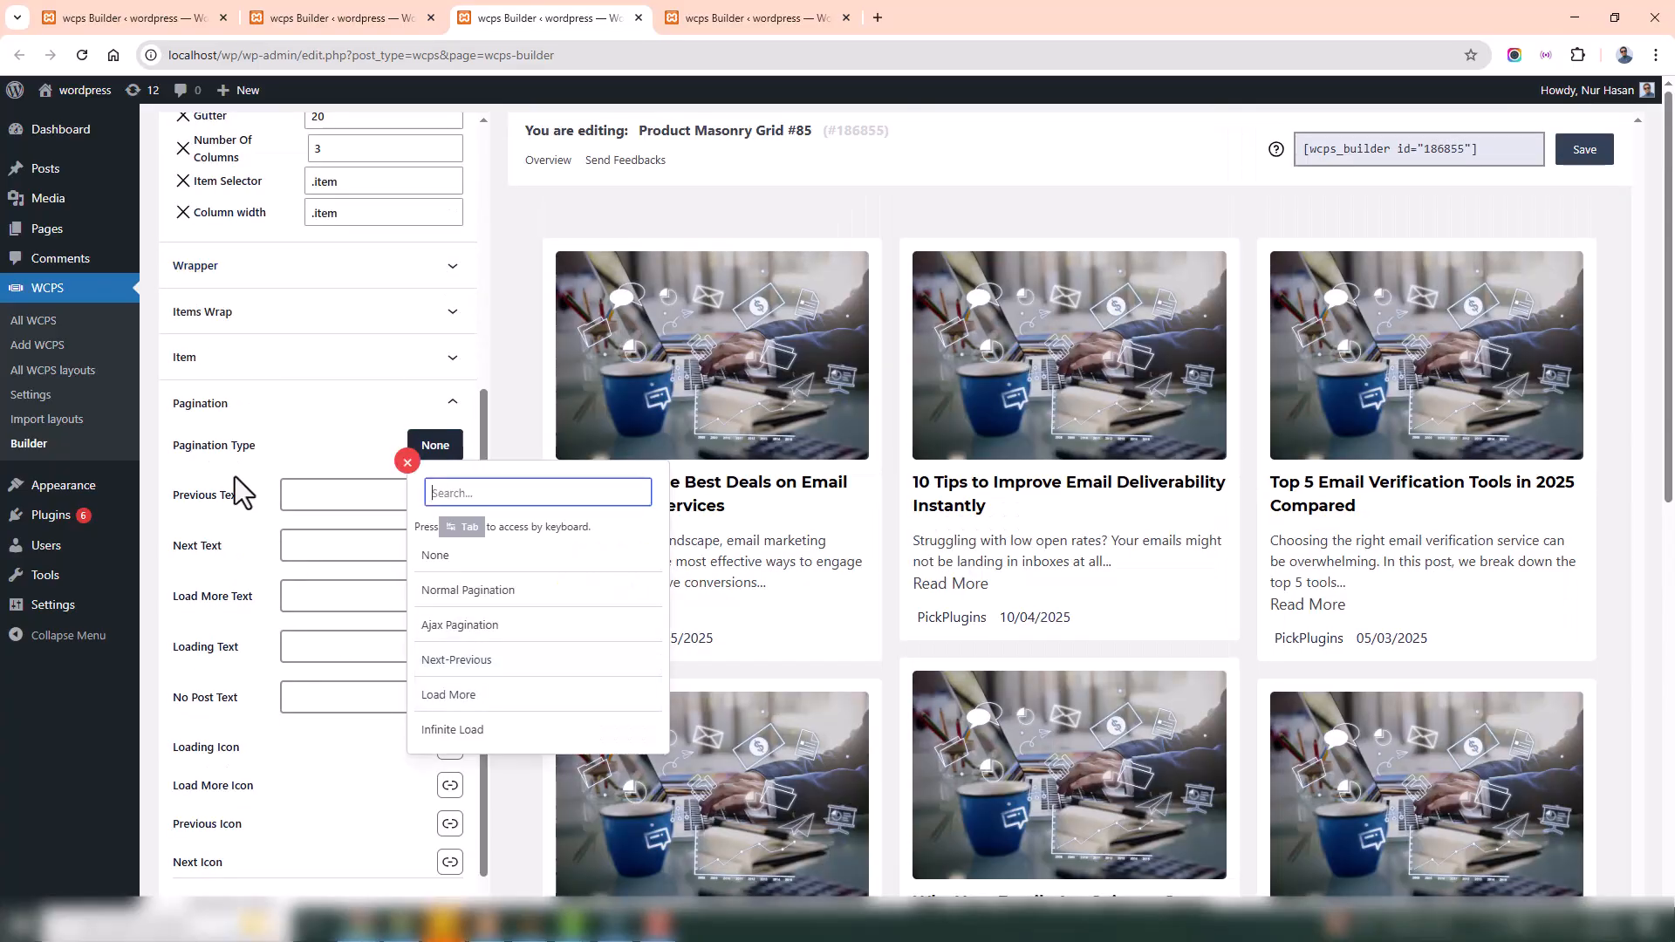
click(431, 448)
scroll(262, 506, up, 2)
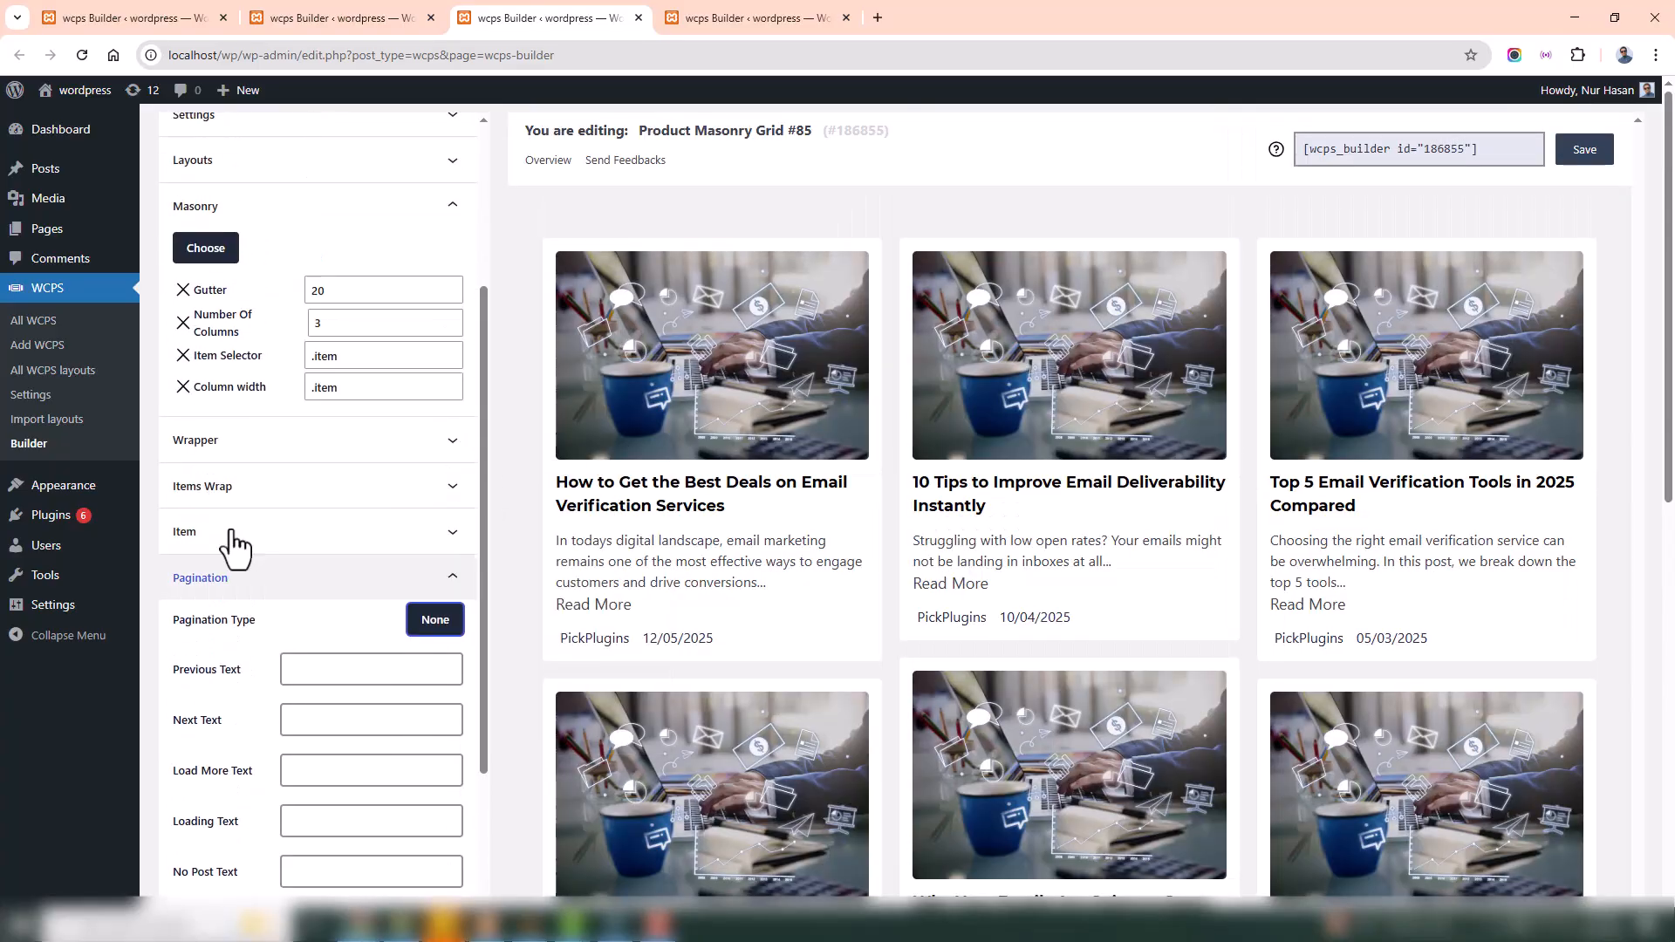
click(259, 580)
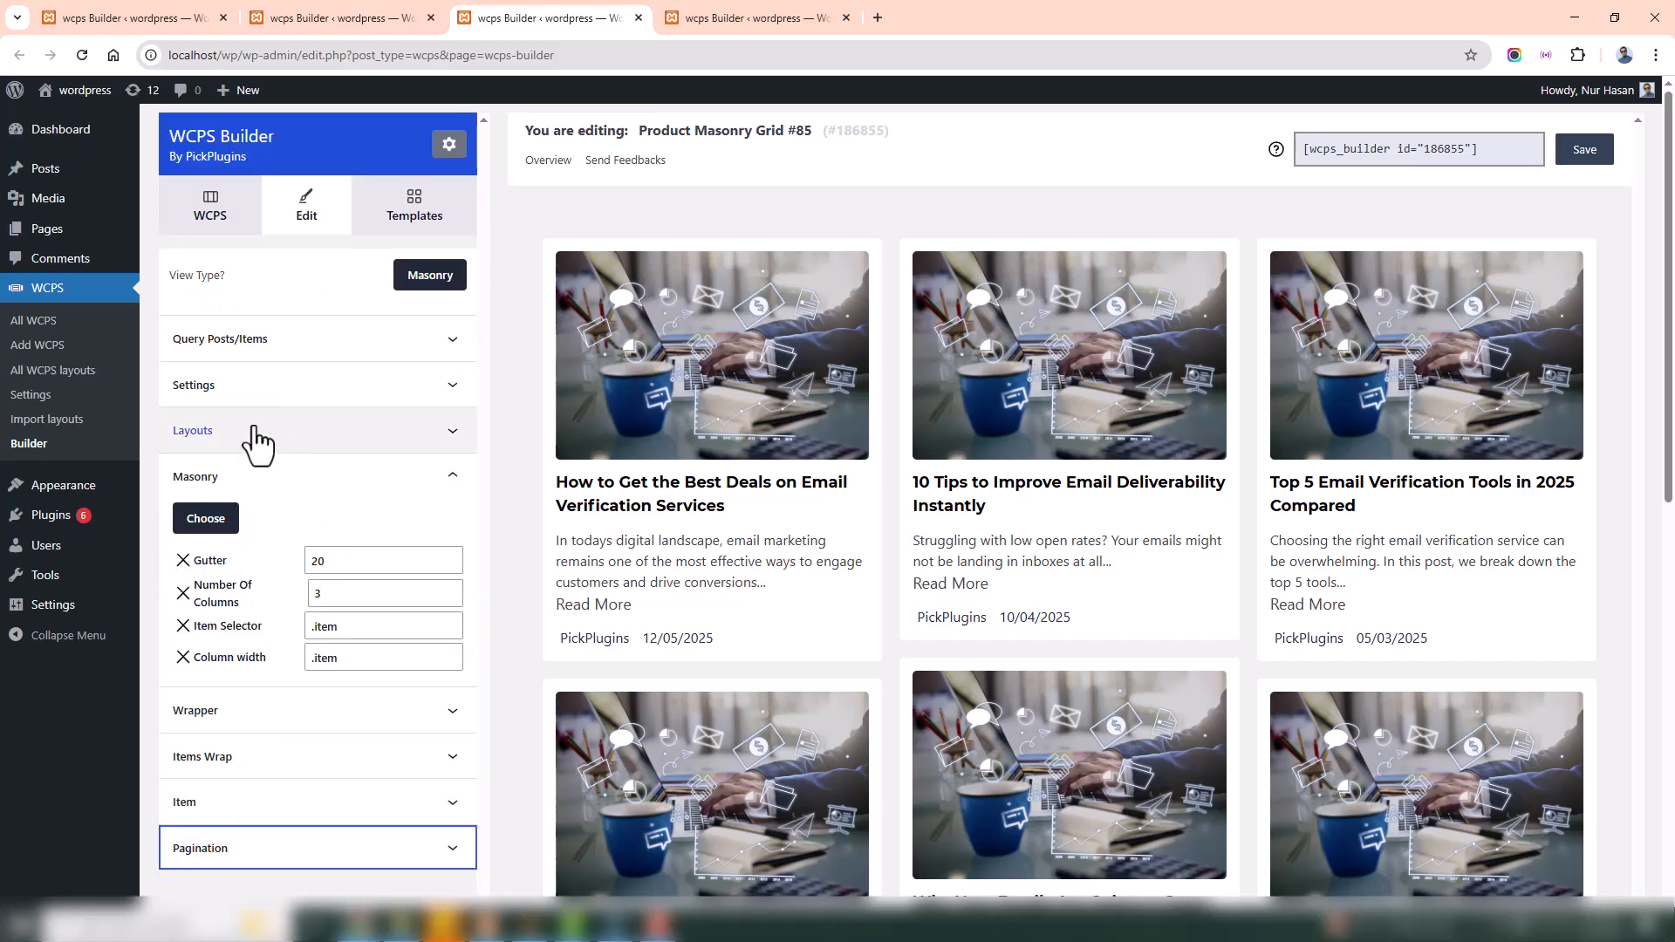
Look through the masonry layouts and view the current item layout in the Layout Editor, closing it without changes
click(258, 440)
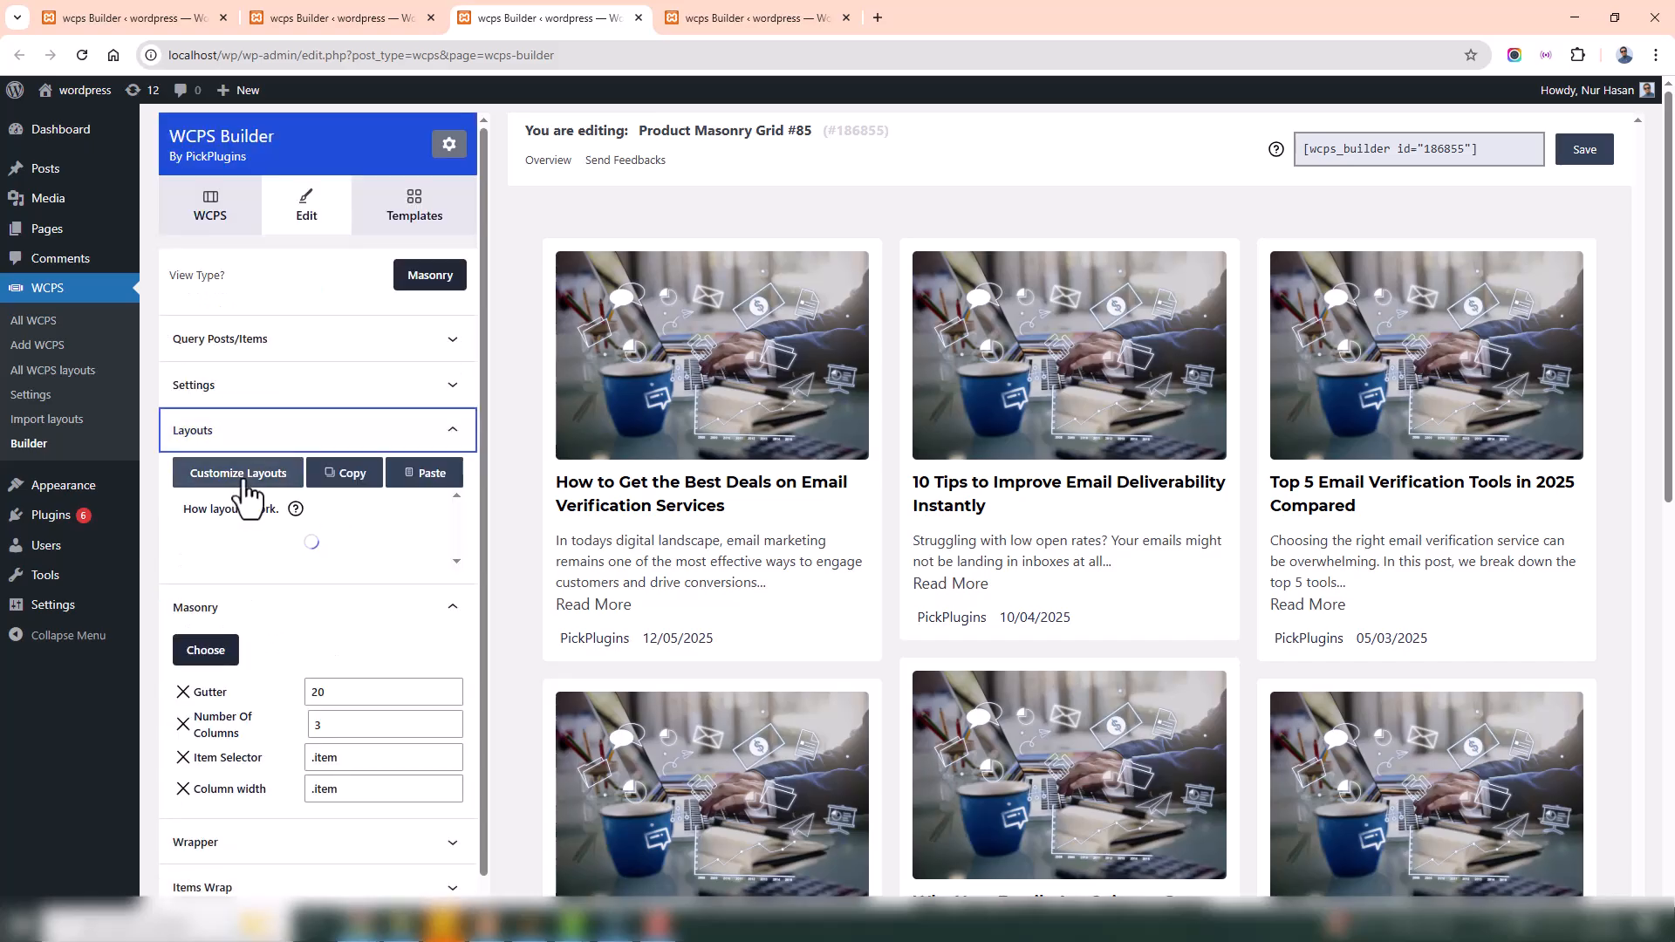
scroll(349, 663, down, 2)
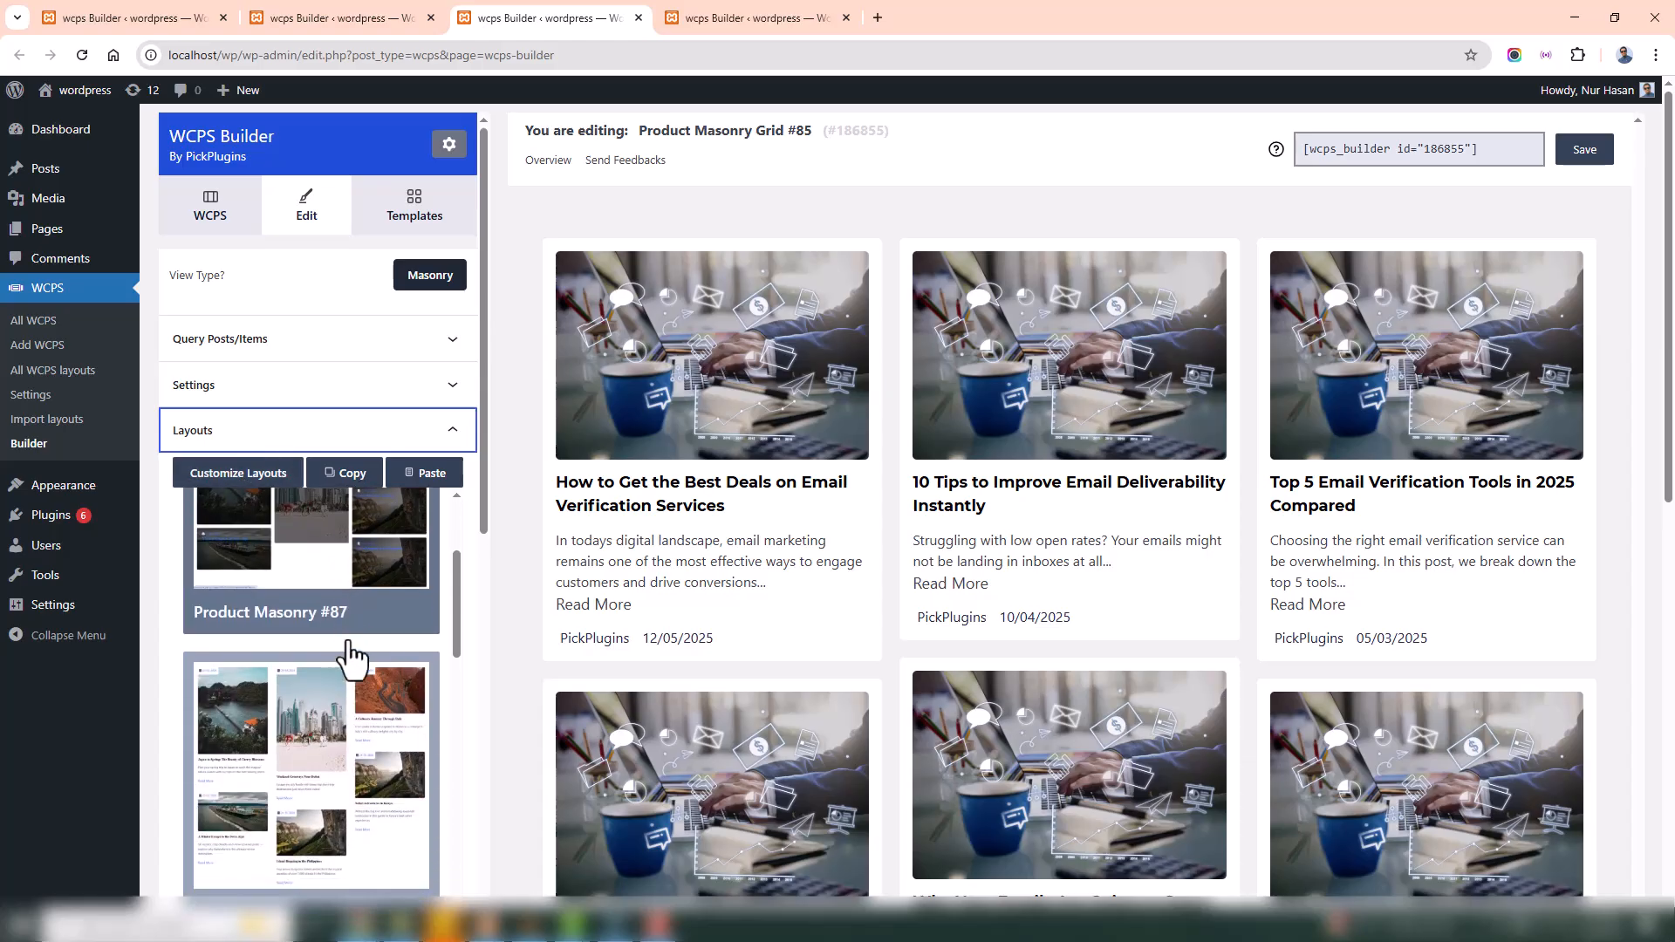
click(236, 474)
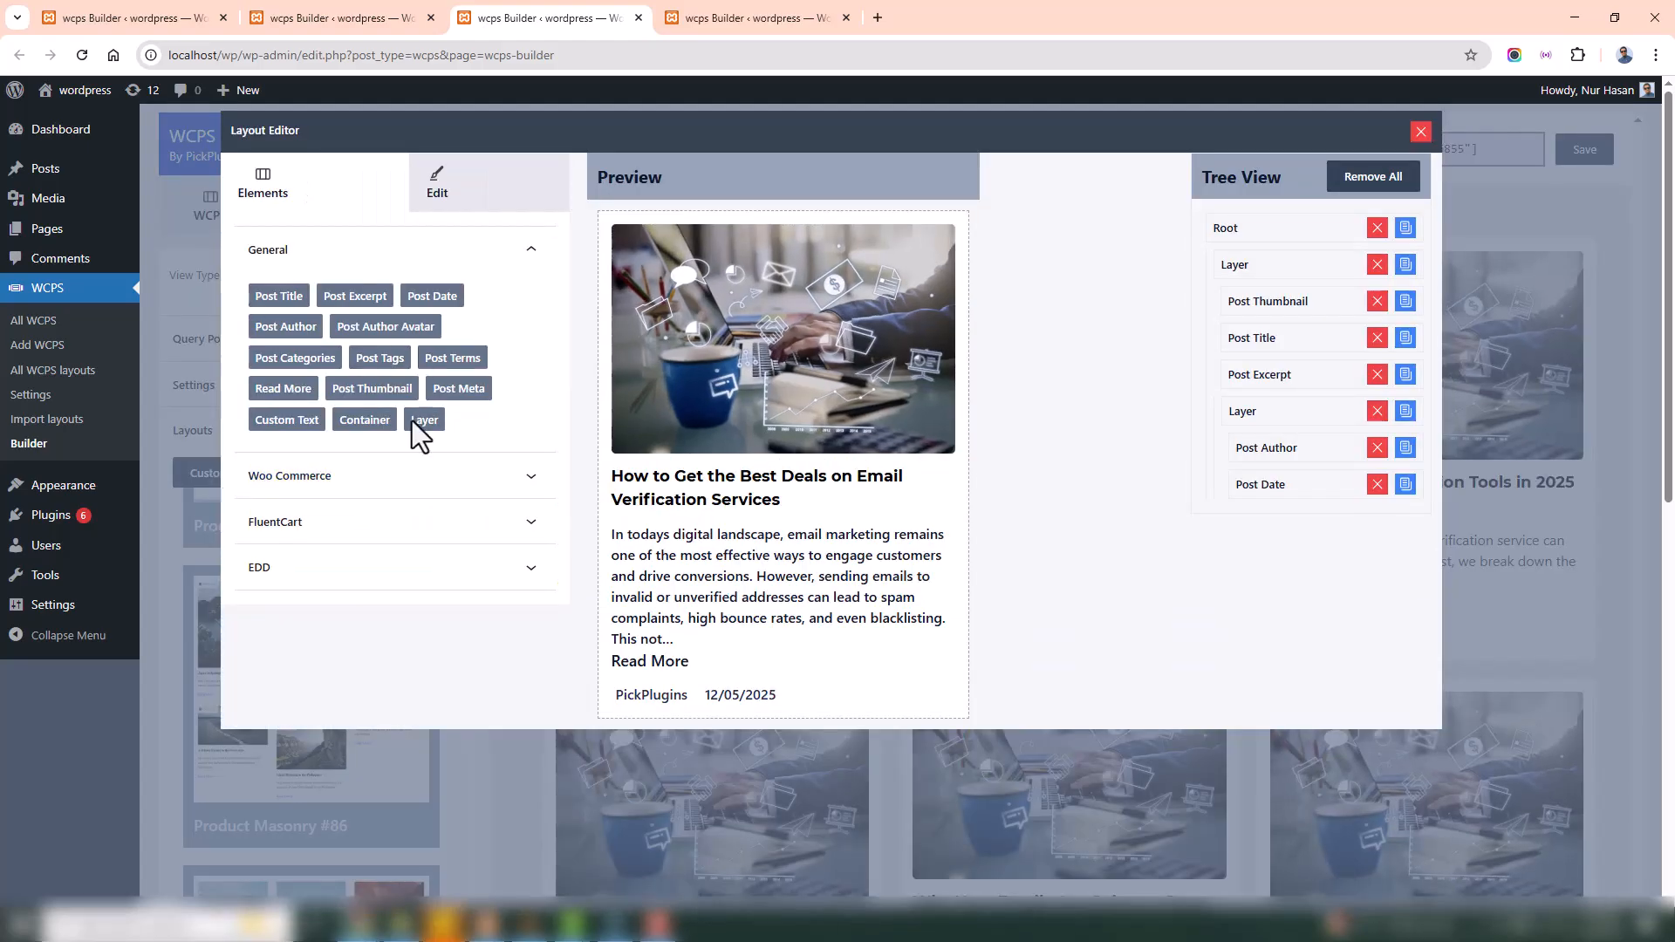
click(1420, 134)
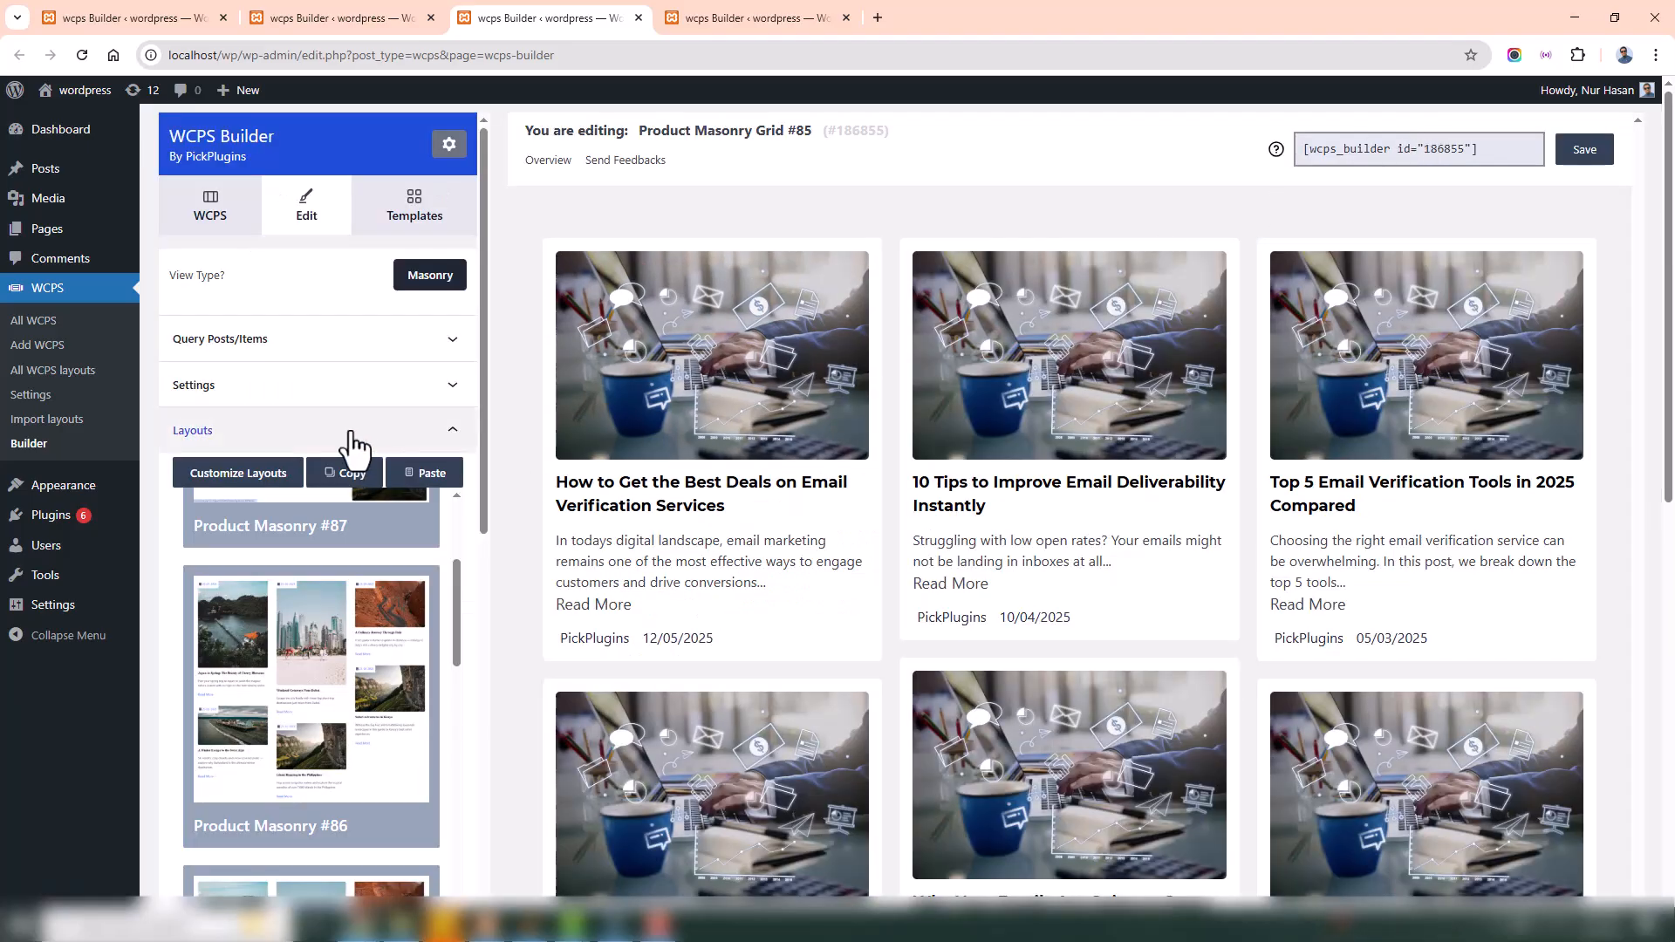
Switch to the browser tab with Product Slider #45 and look at its Slider Options, Query Posts/Items and Settings sections
click(711, 19)
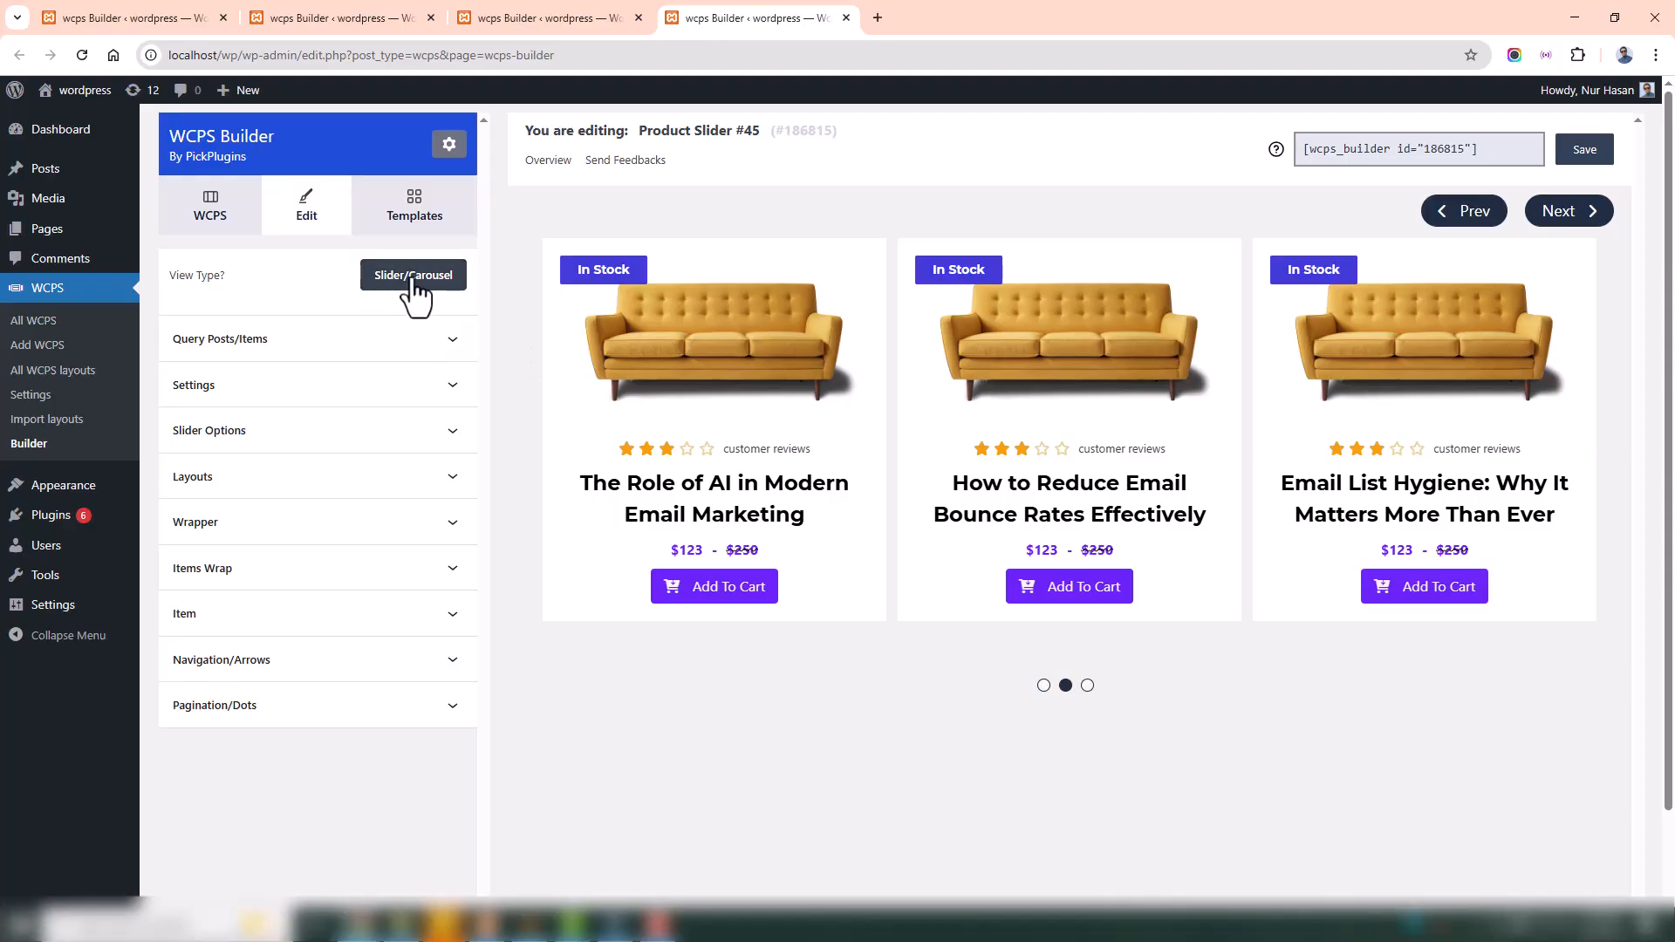
click(258, 439)
scroll(269, 588, down, 1)
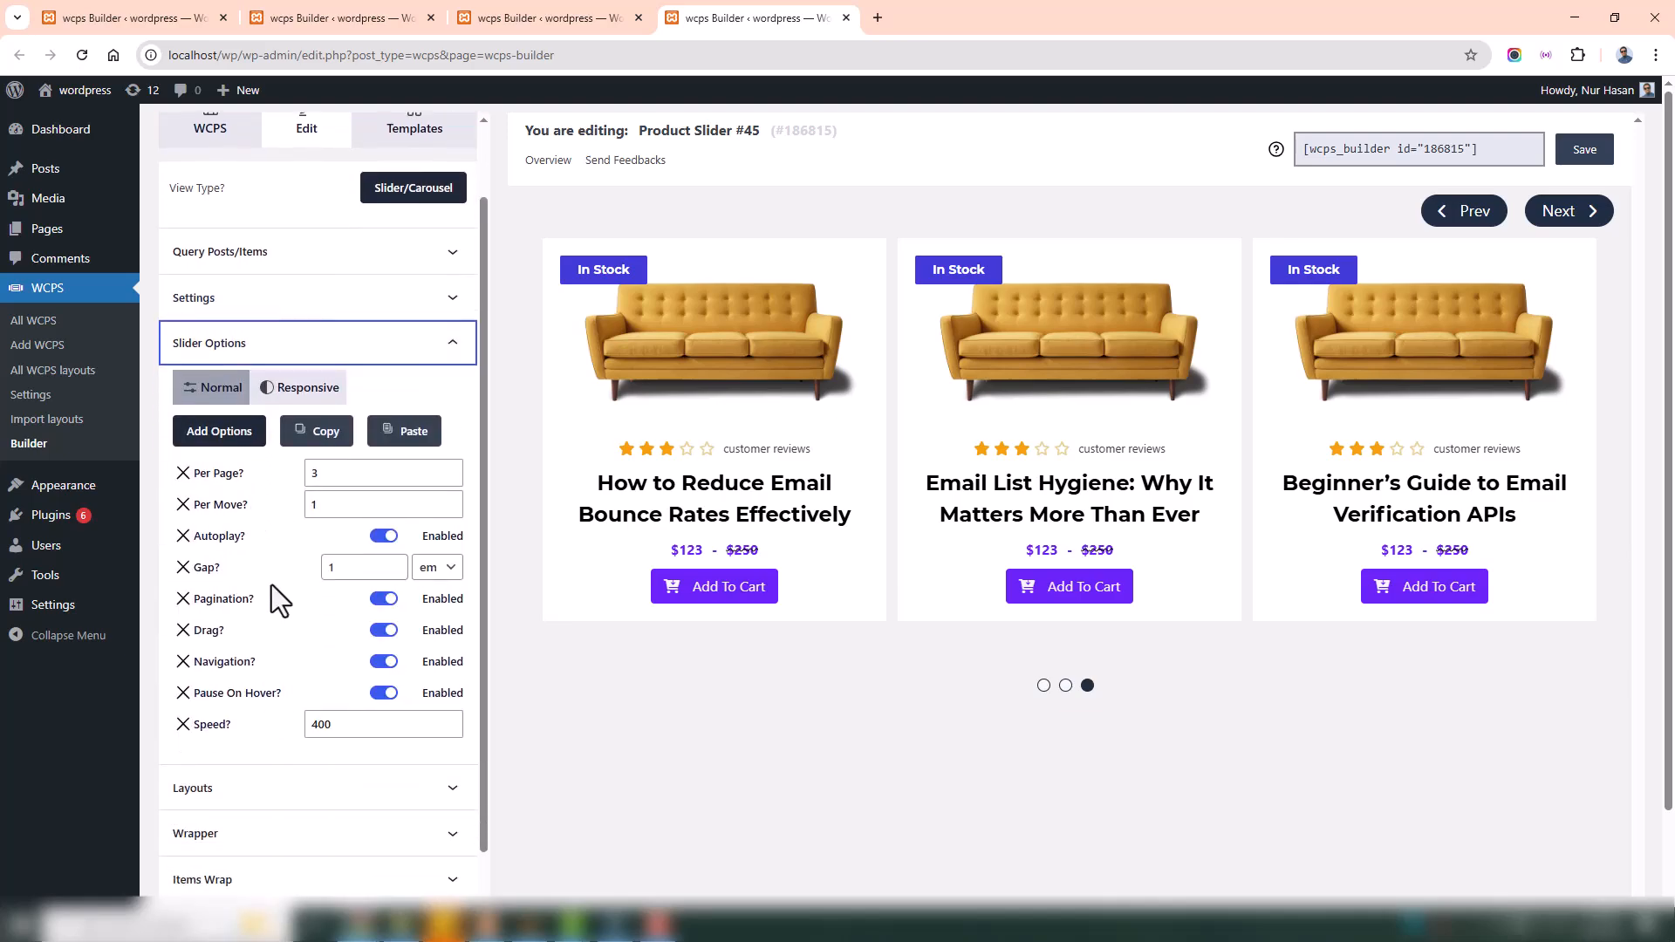
click(249, 353)
click(260, 342)
click(279, 349)
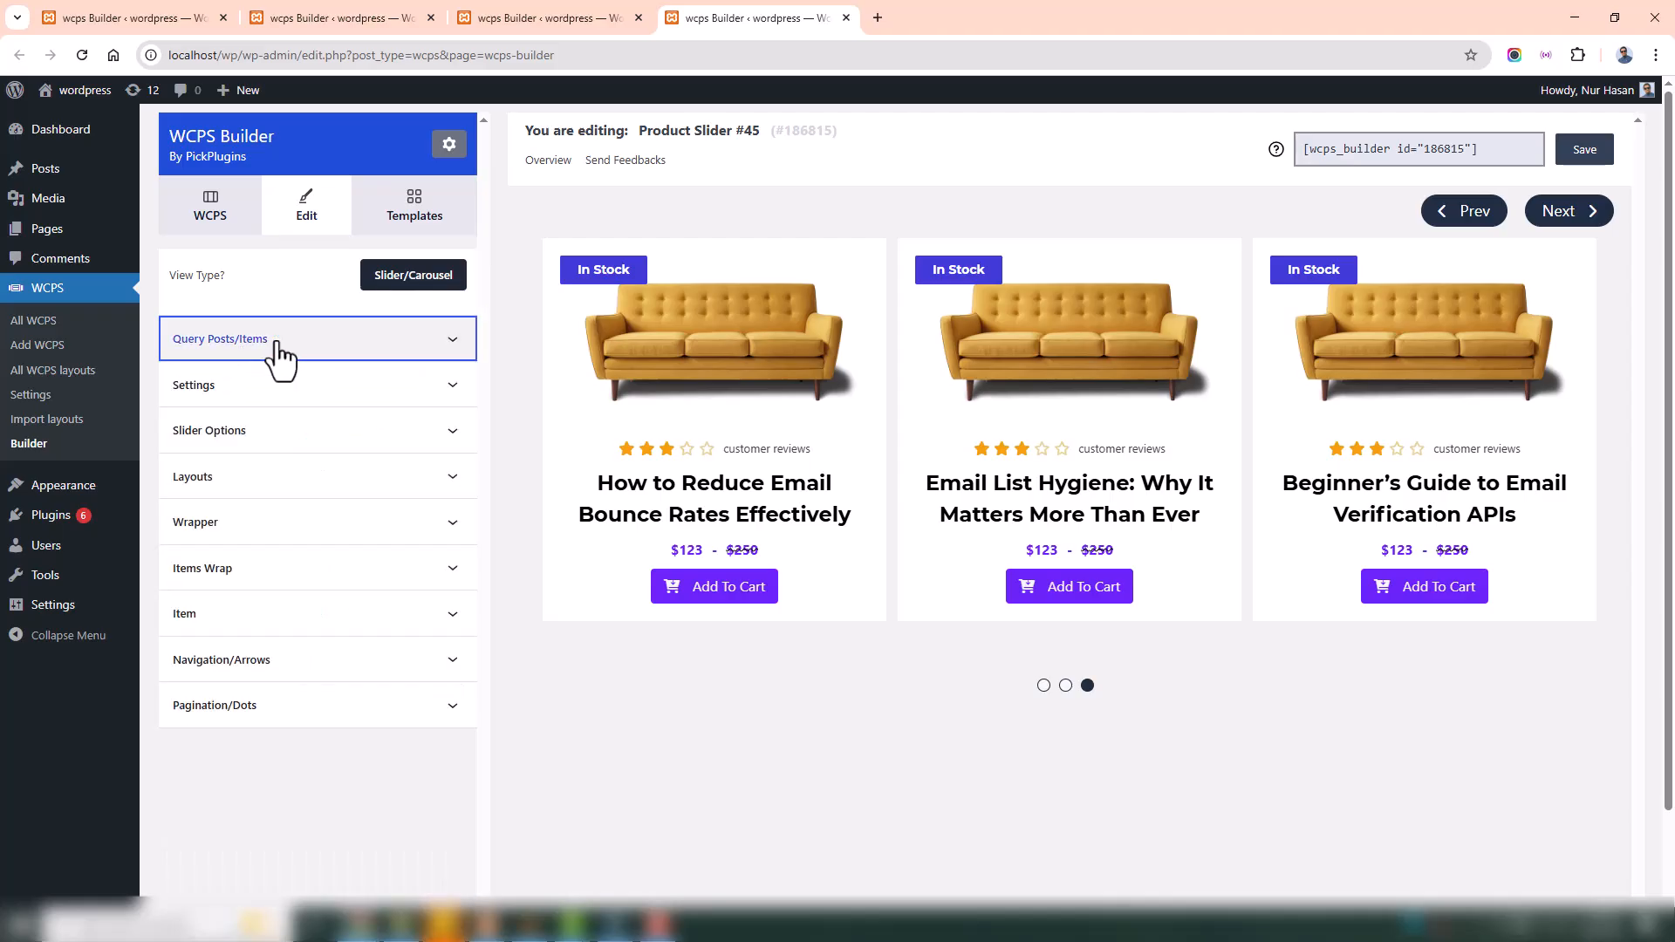
click(239, 387)
click(239, 386)
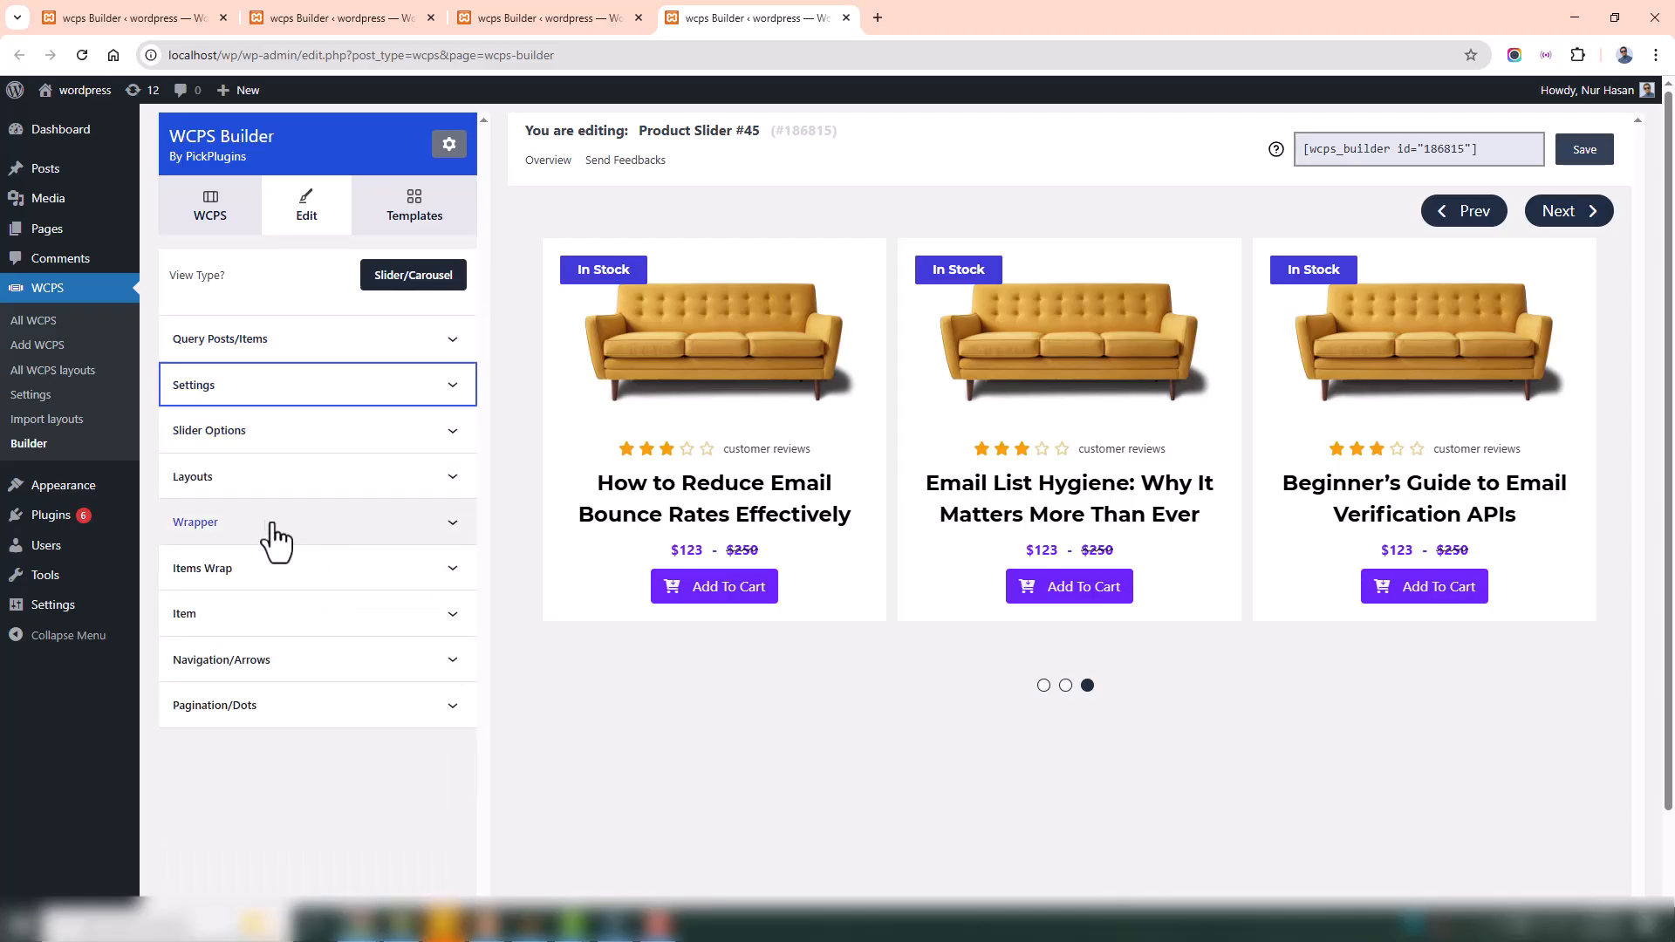
View the slider's item layout in the Layout Editor, close it, look through the available slider layouts and collapse the Layouts section
click(247, 480)
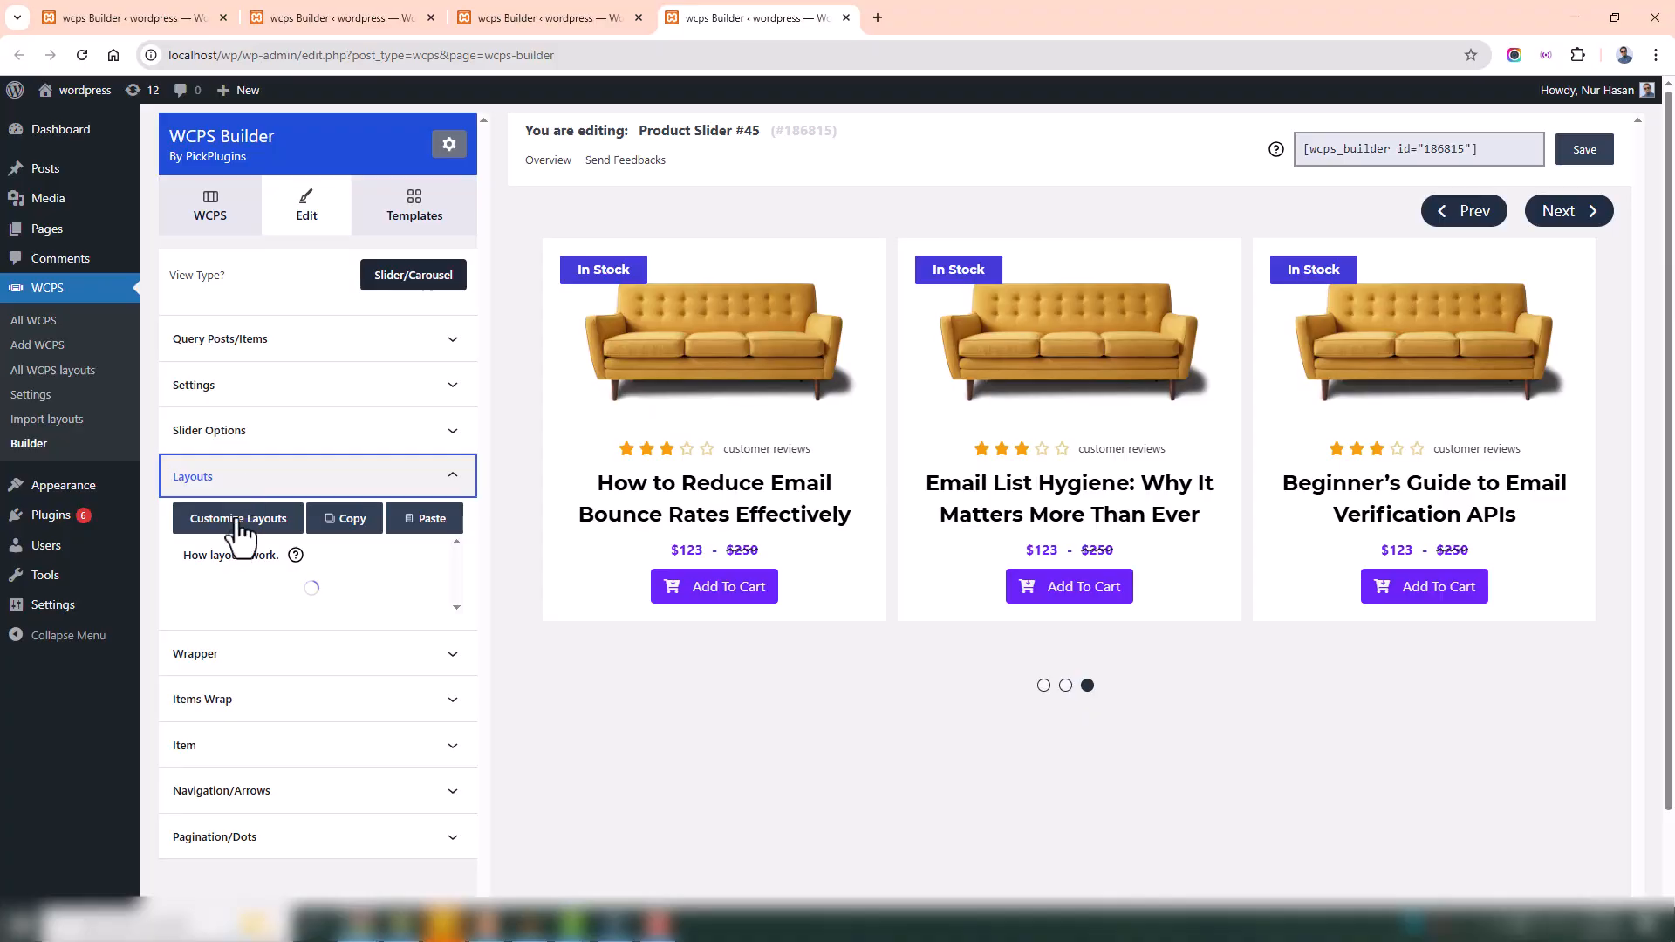
click(237, 520)
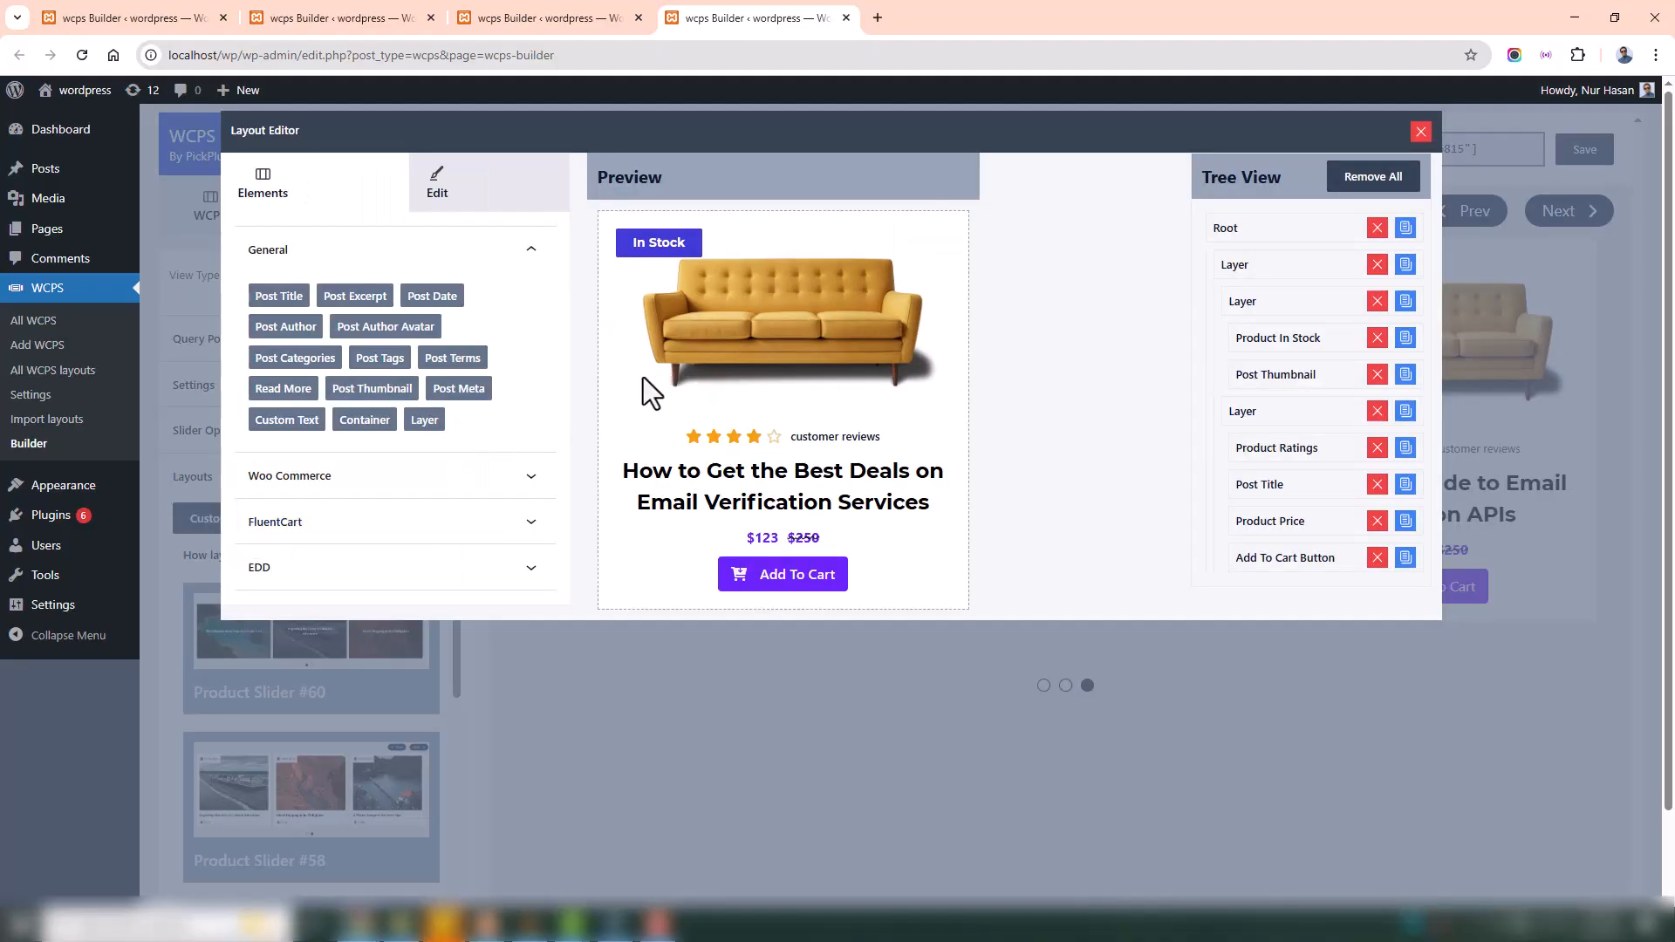
click(1421, 132)
scroll(314, 685, down, 5)
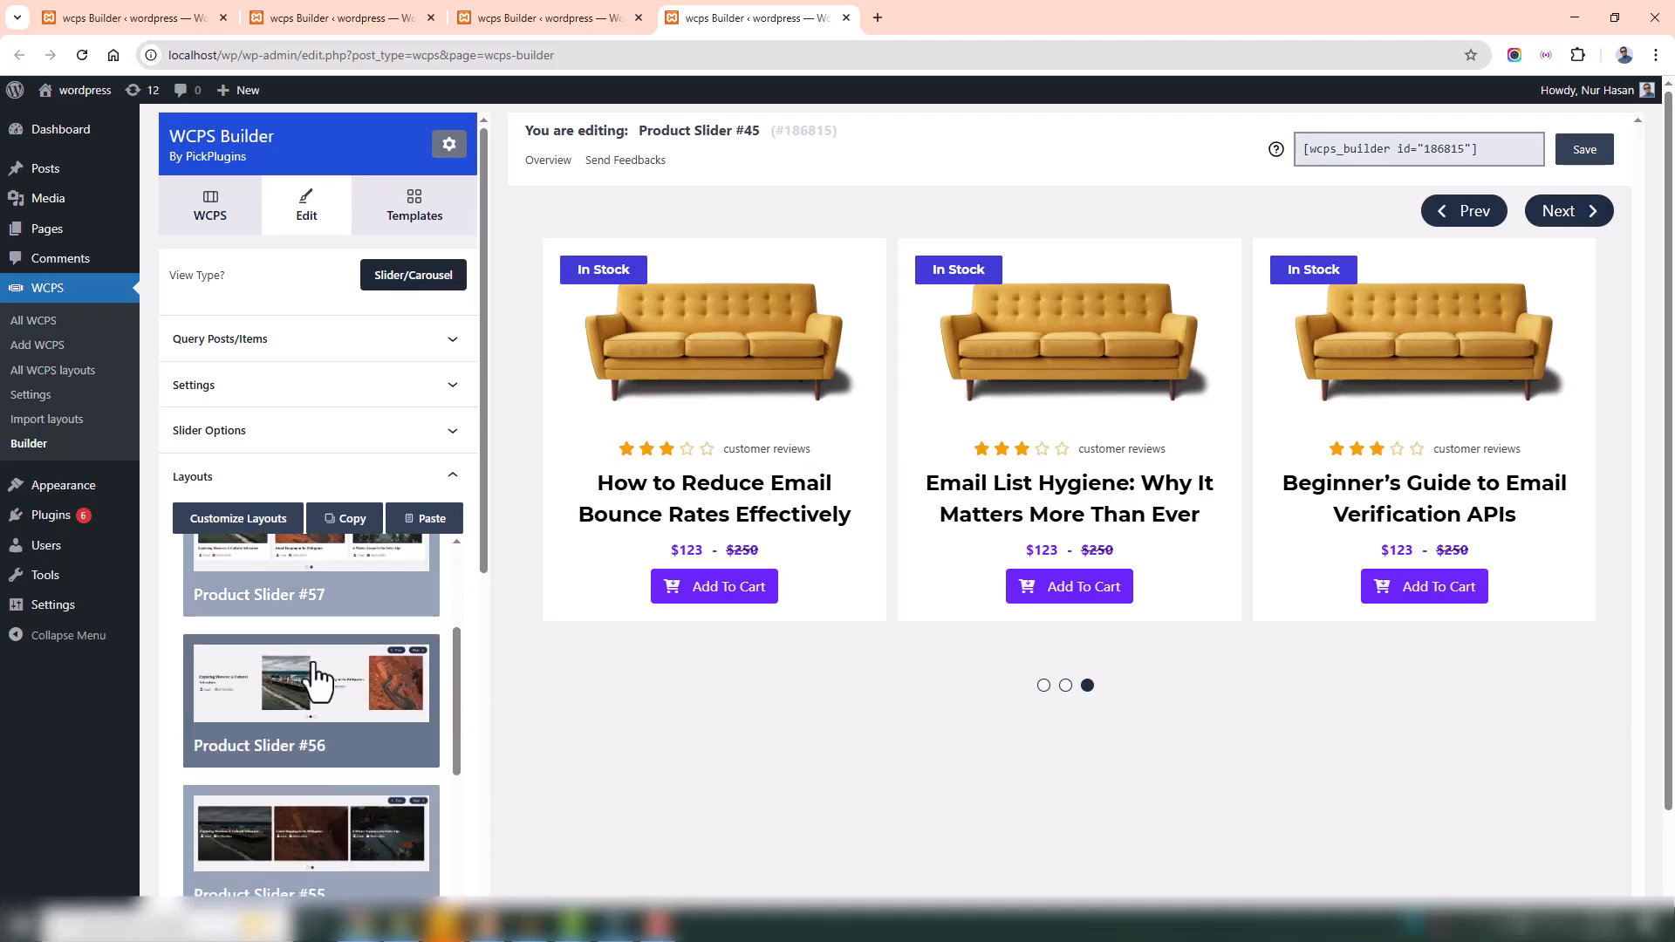
scroll(318, 679, down, 3)
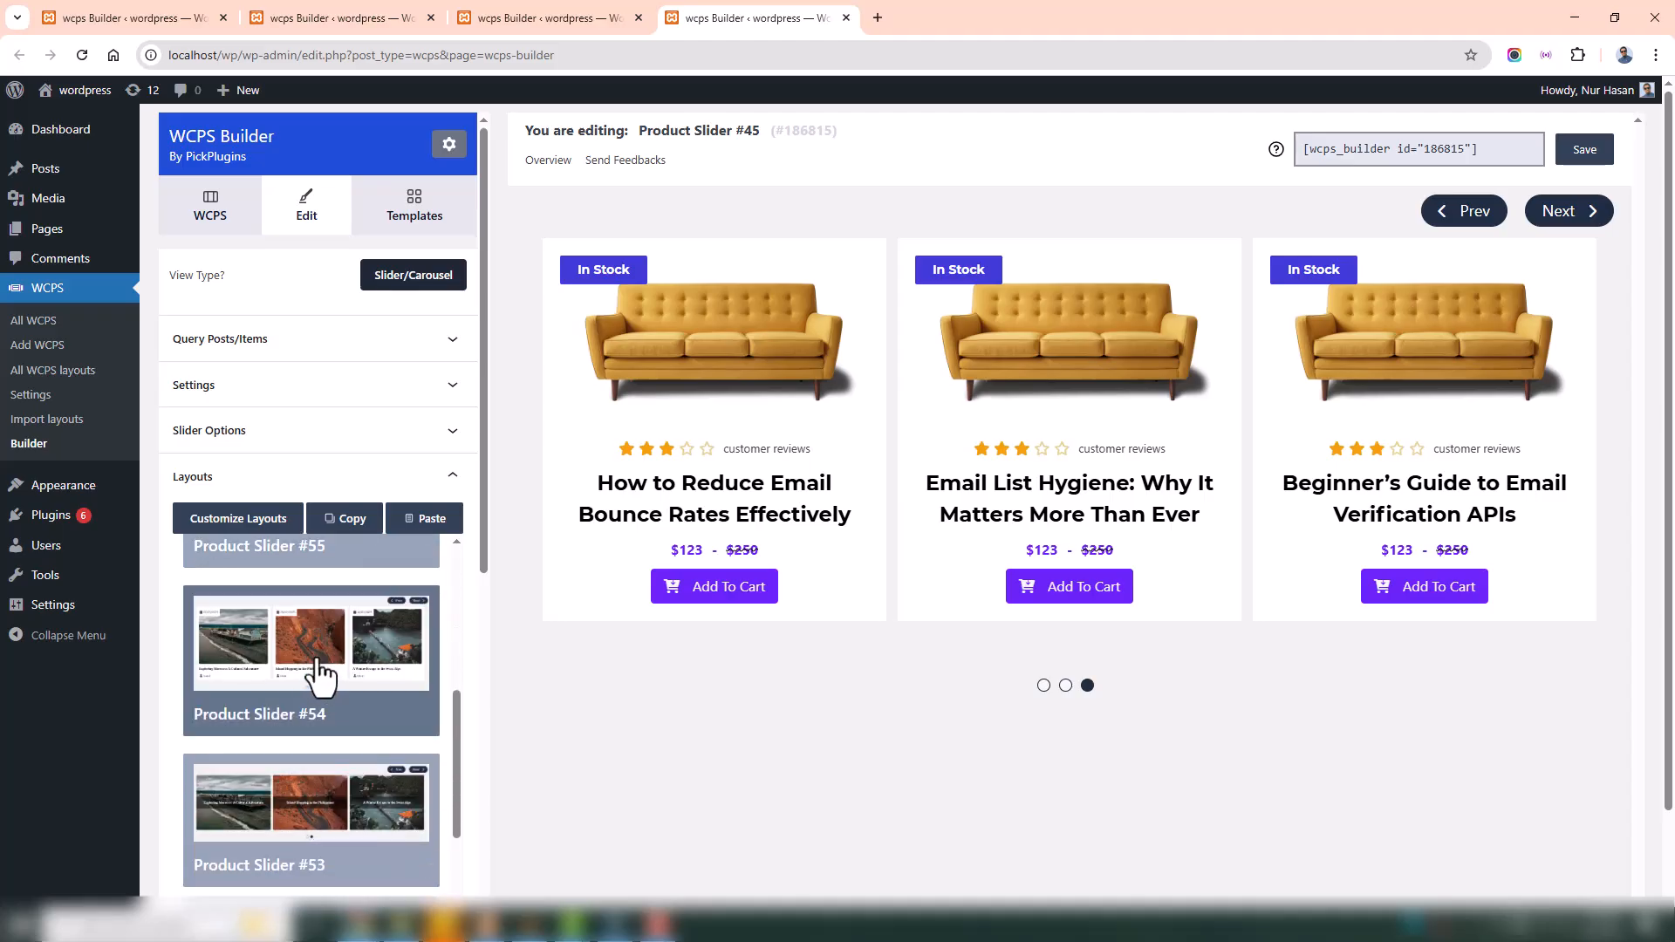
click(234, 482)
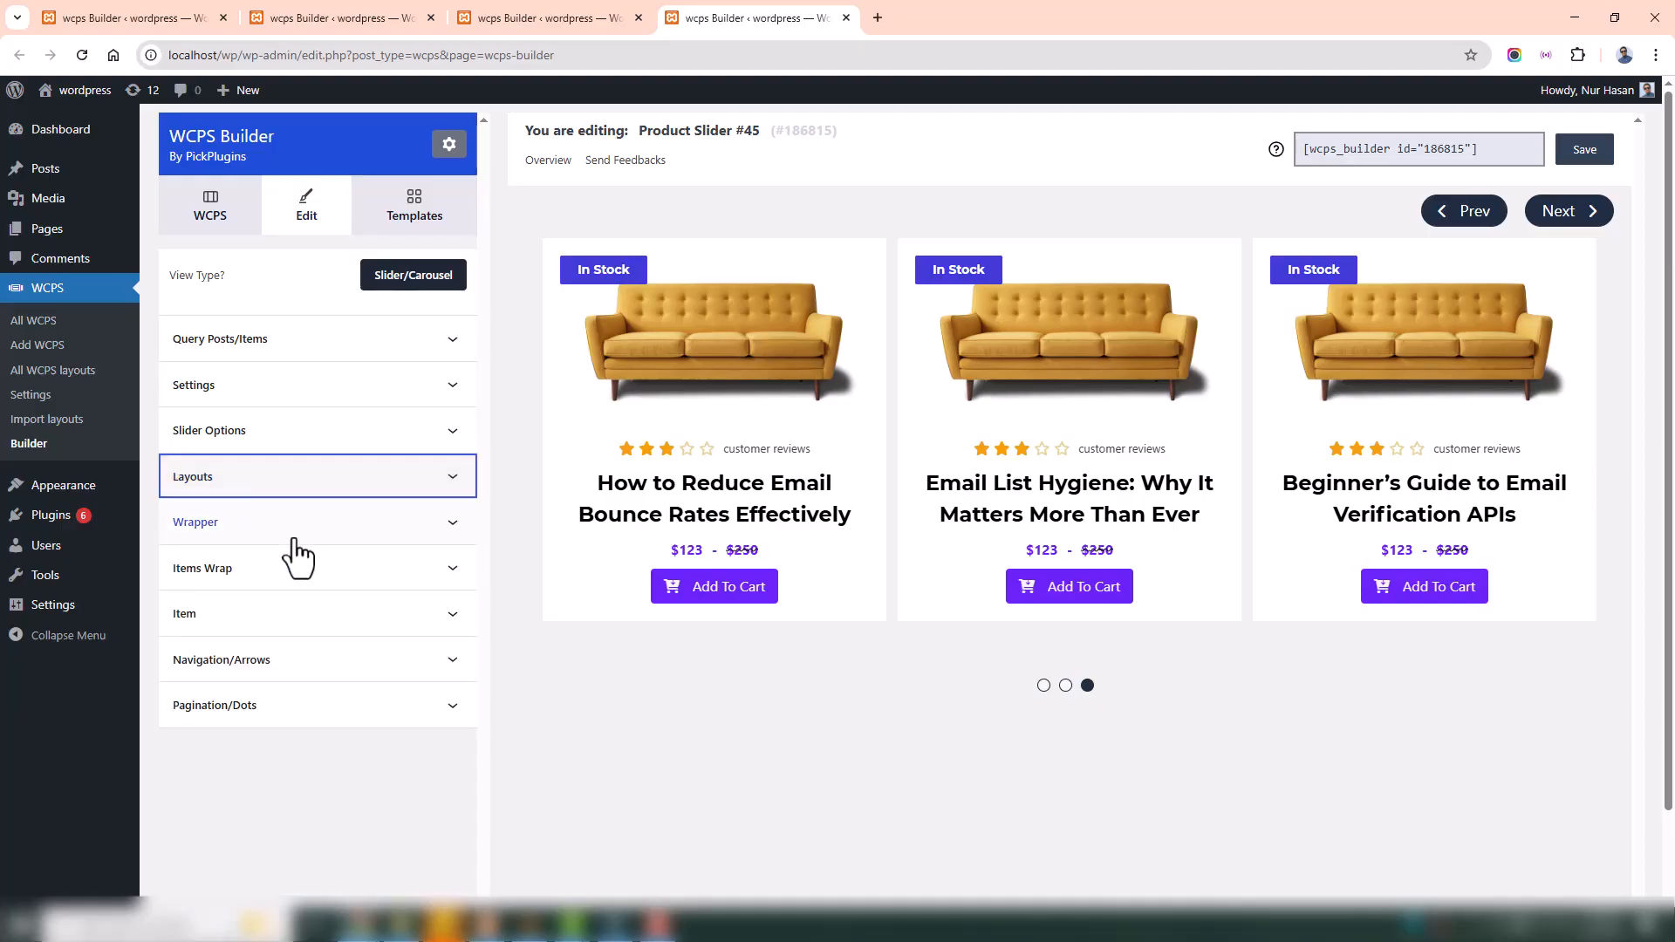
Look at the Navigation/Arrows subsections, from Navs Wrap to Next Icon, and collapse the section
click(284, 662)
scroll(285, 668, down, 1)
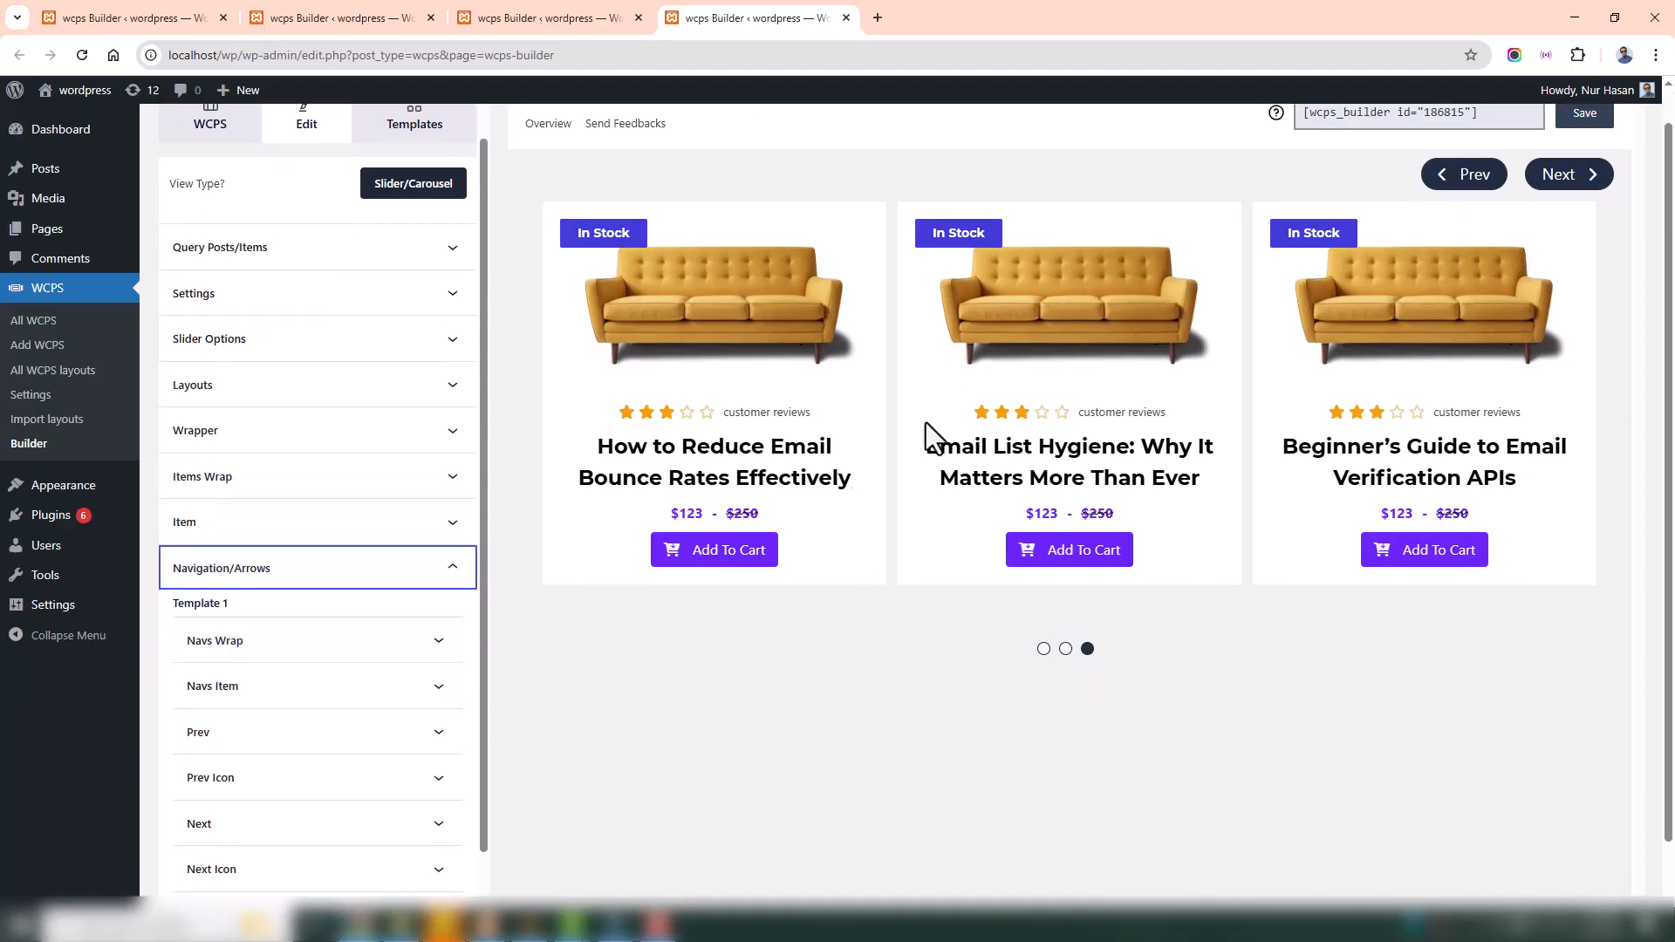
scroll(314, 733, down, 1)
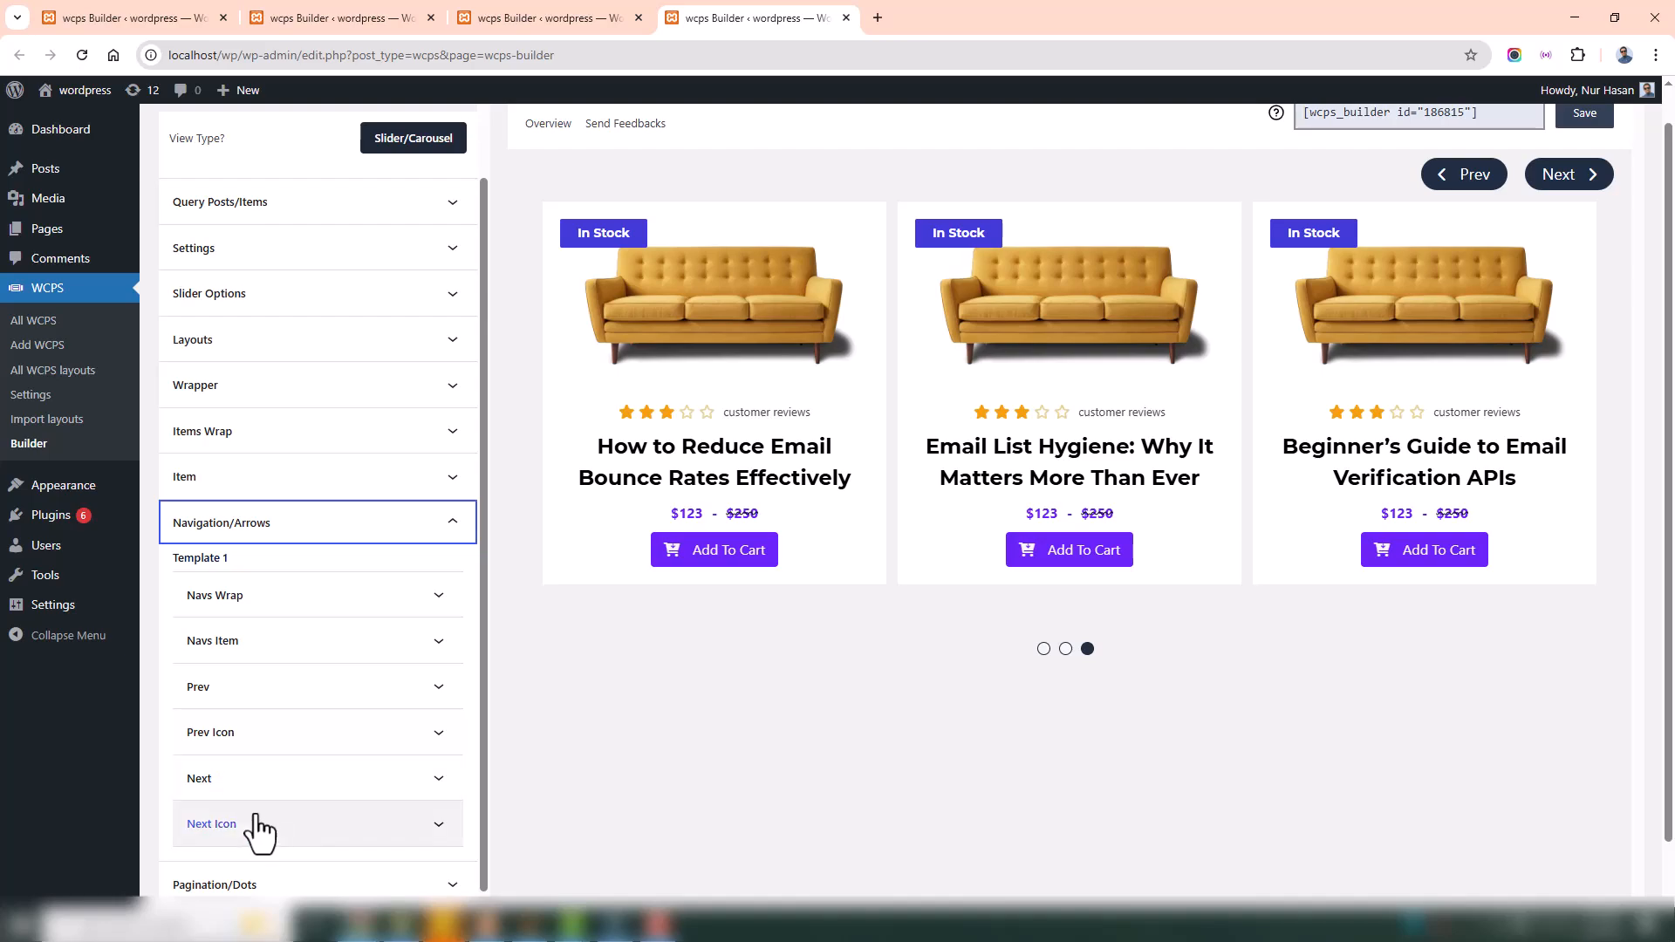
click(262, 524)
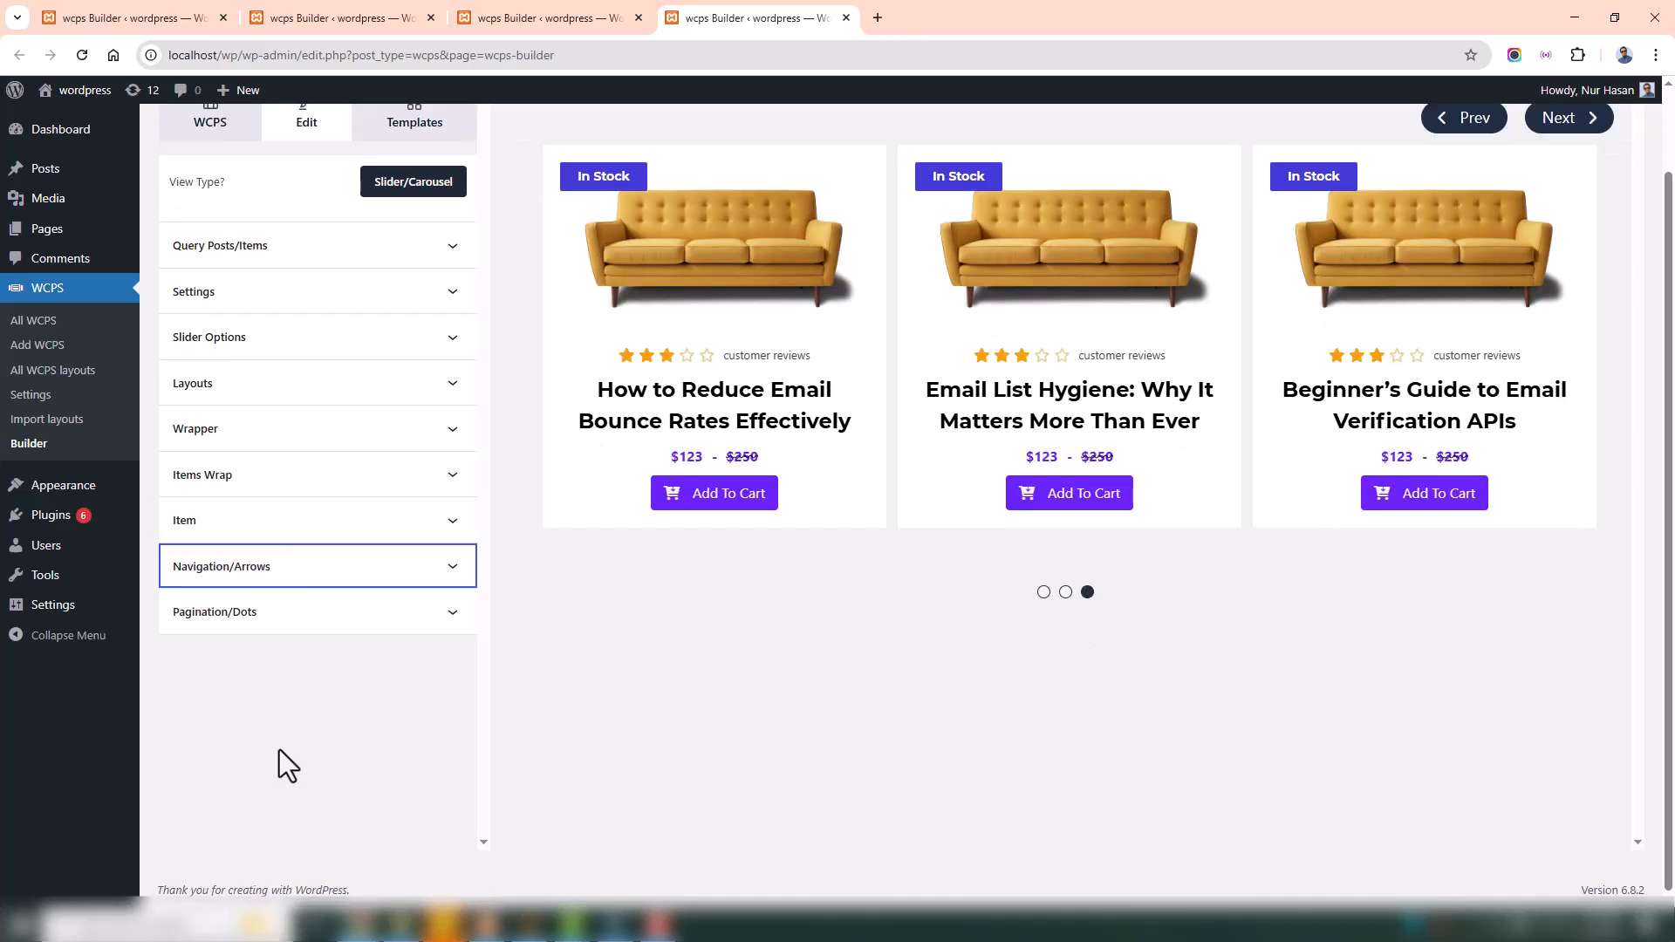
Expand the Pagination/Dots section and look at the Pagination Wrap options
click(258, 614)
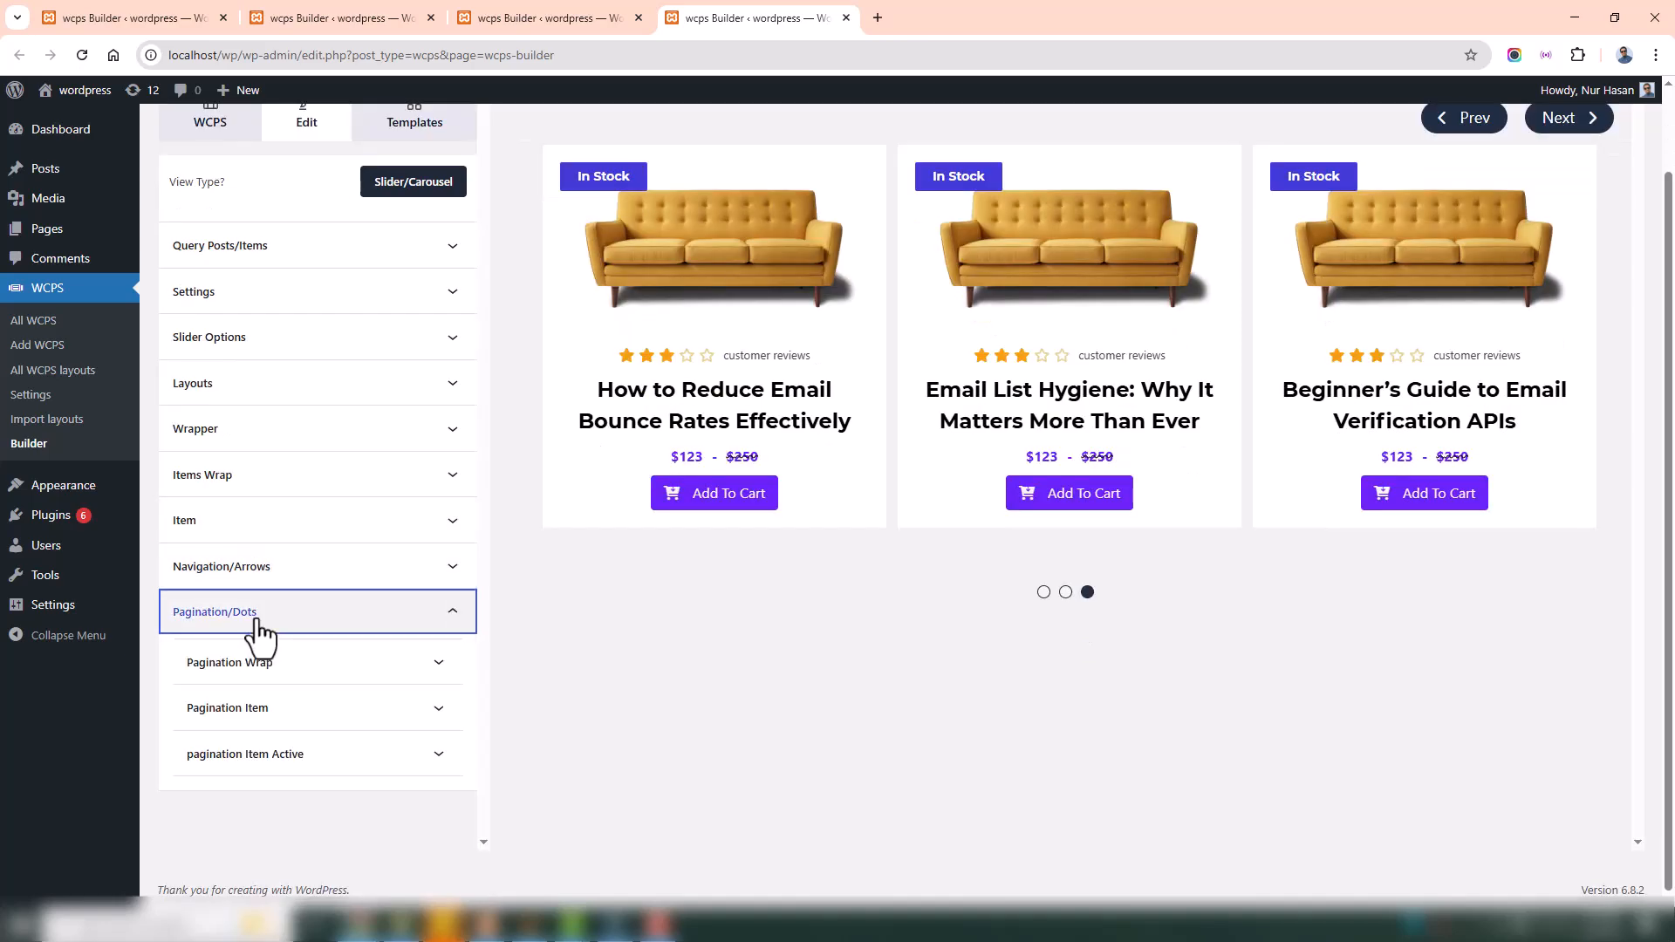
click(293, 680)
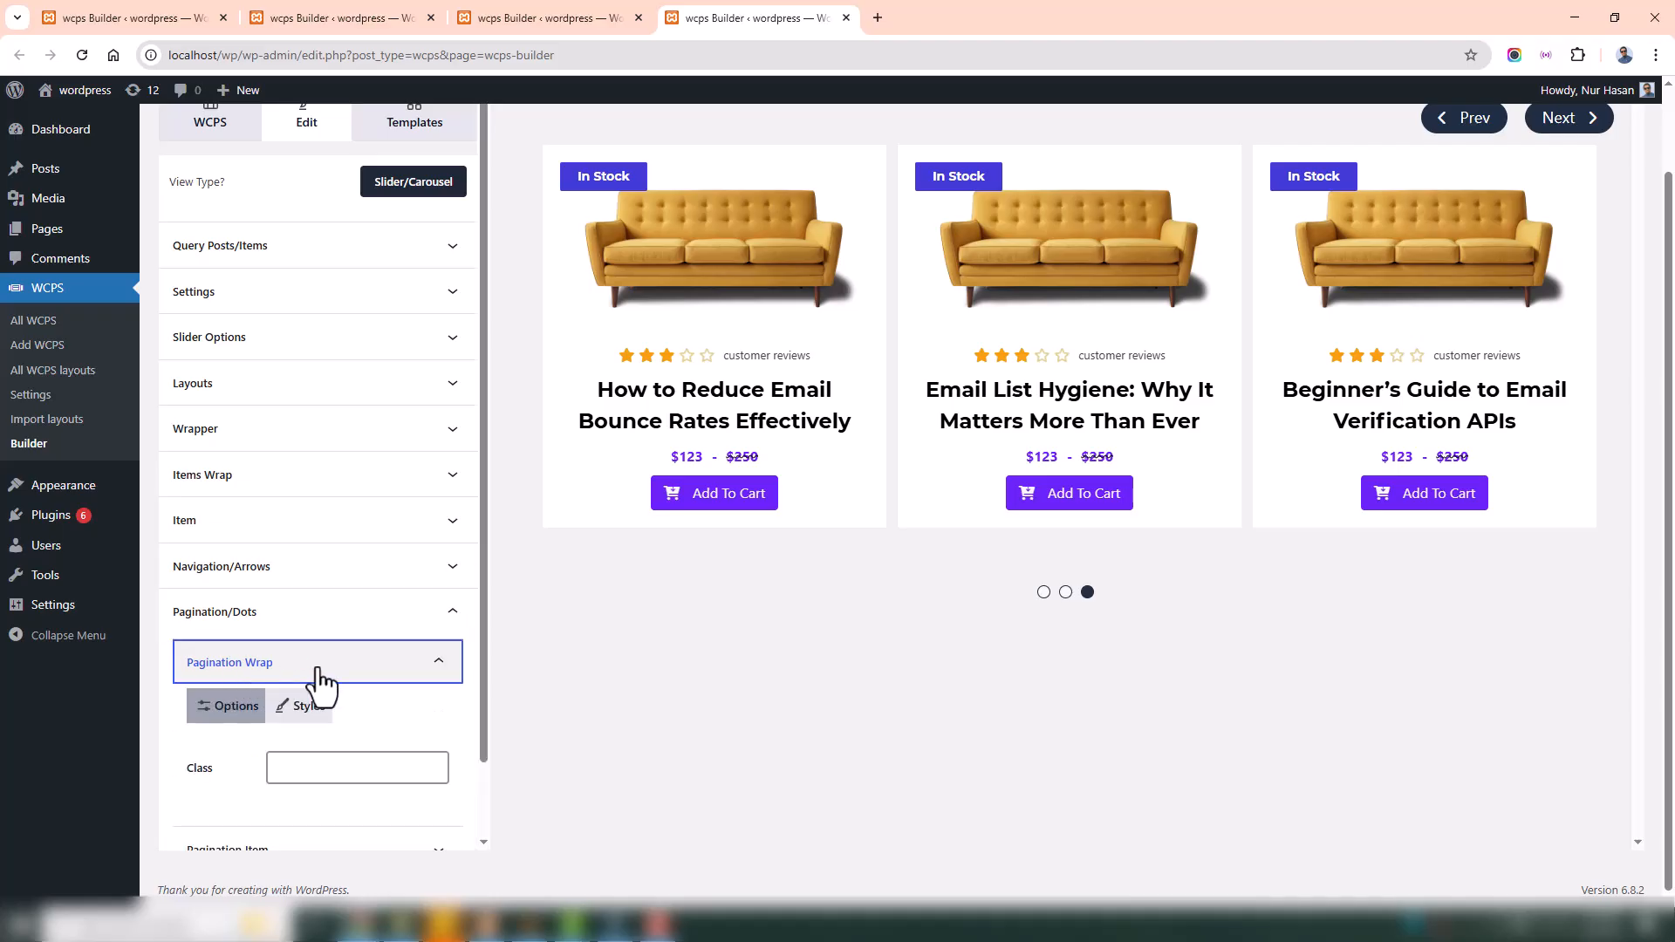
scroll(288, 646, down, 1)
click(272, 588)
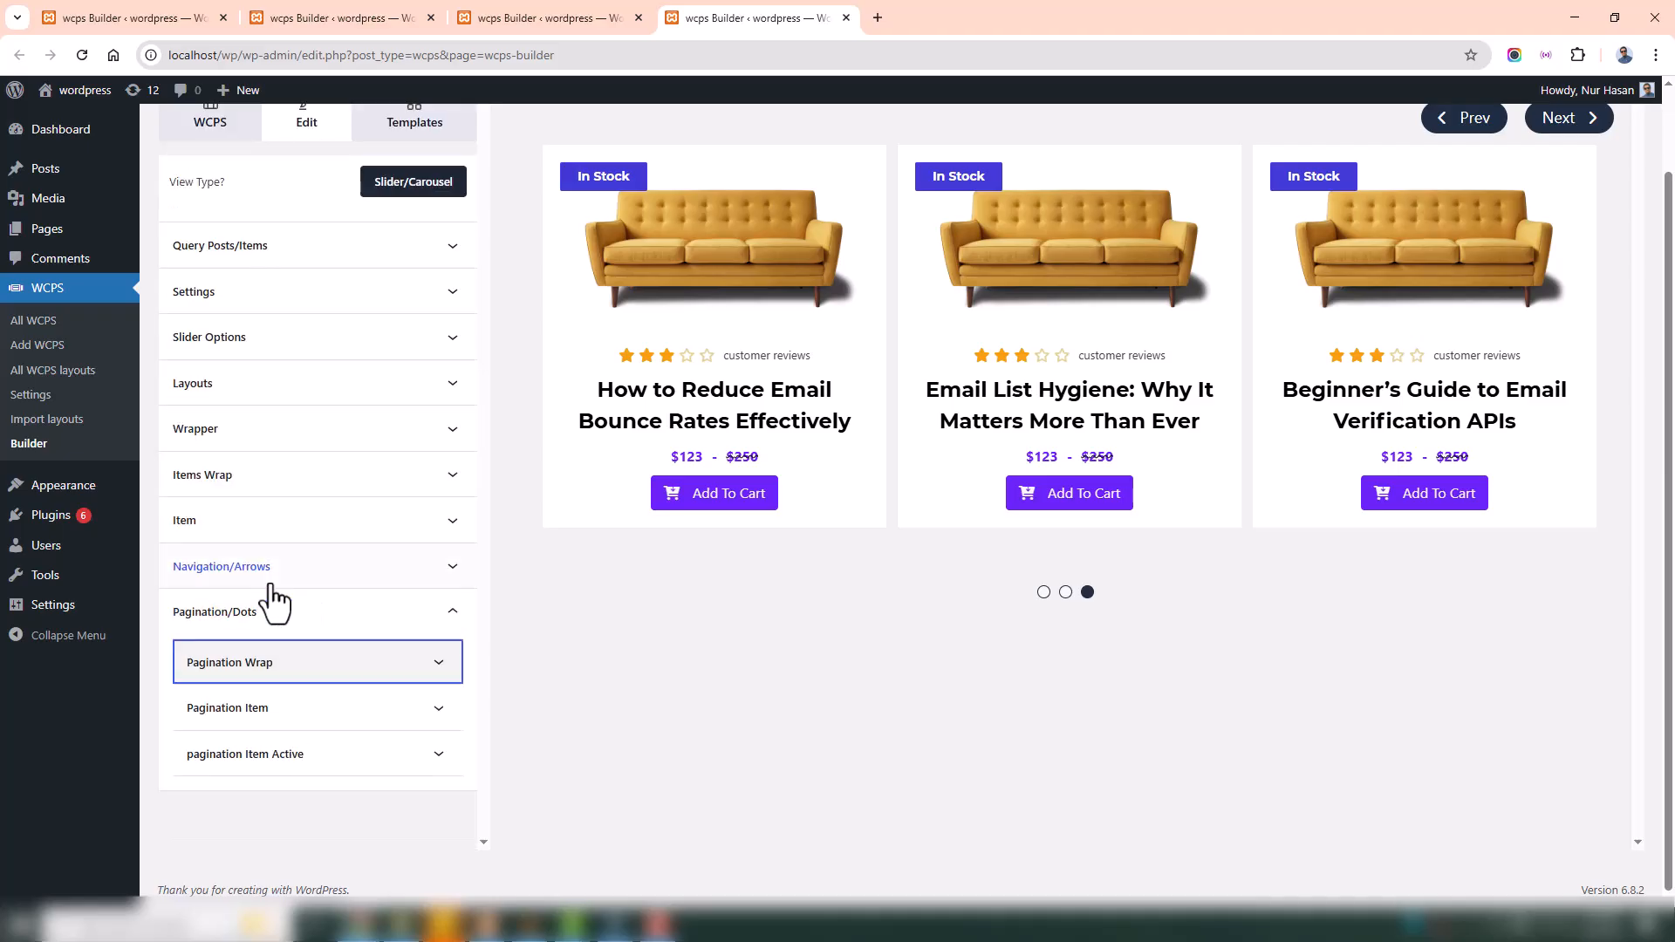
Set the Pagination Item background color to #A084CF and take a brief look at the pagination Item Active section
click(272, 718)
click(301, 731)
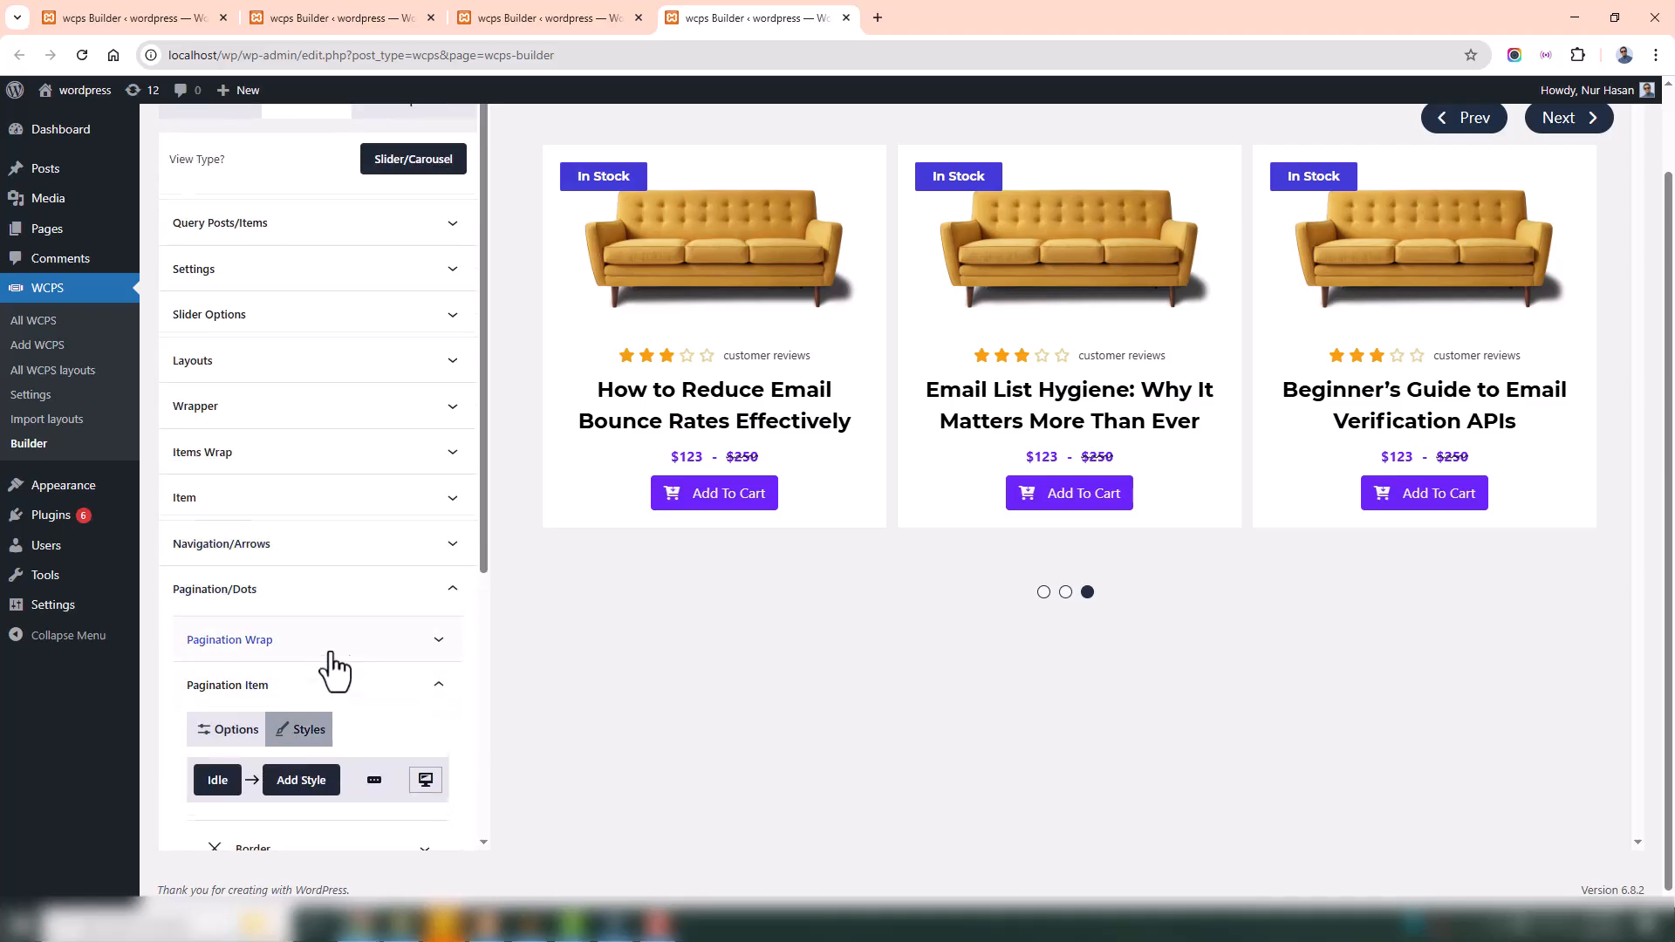
scroll(339, 655, down, 5)
click(284, 724)
scroll(313, 716, down, 2)
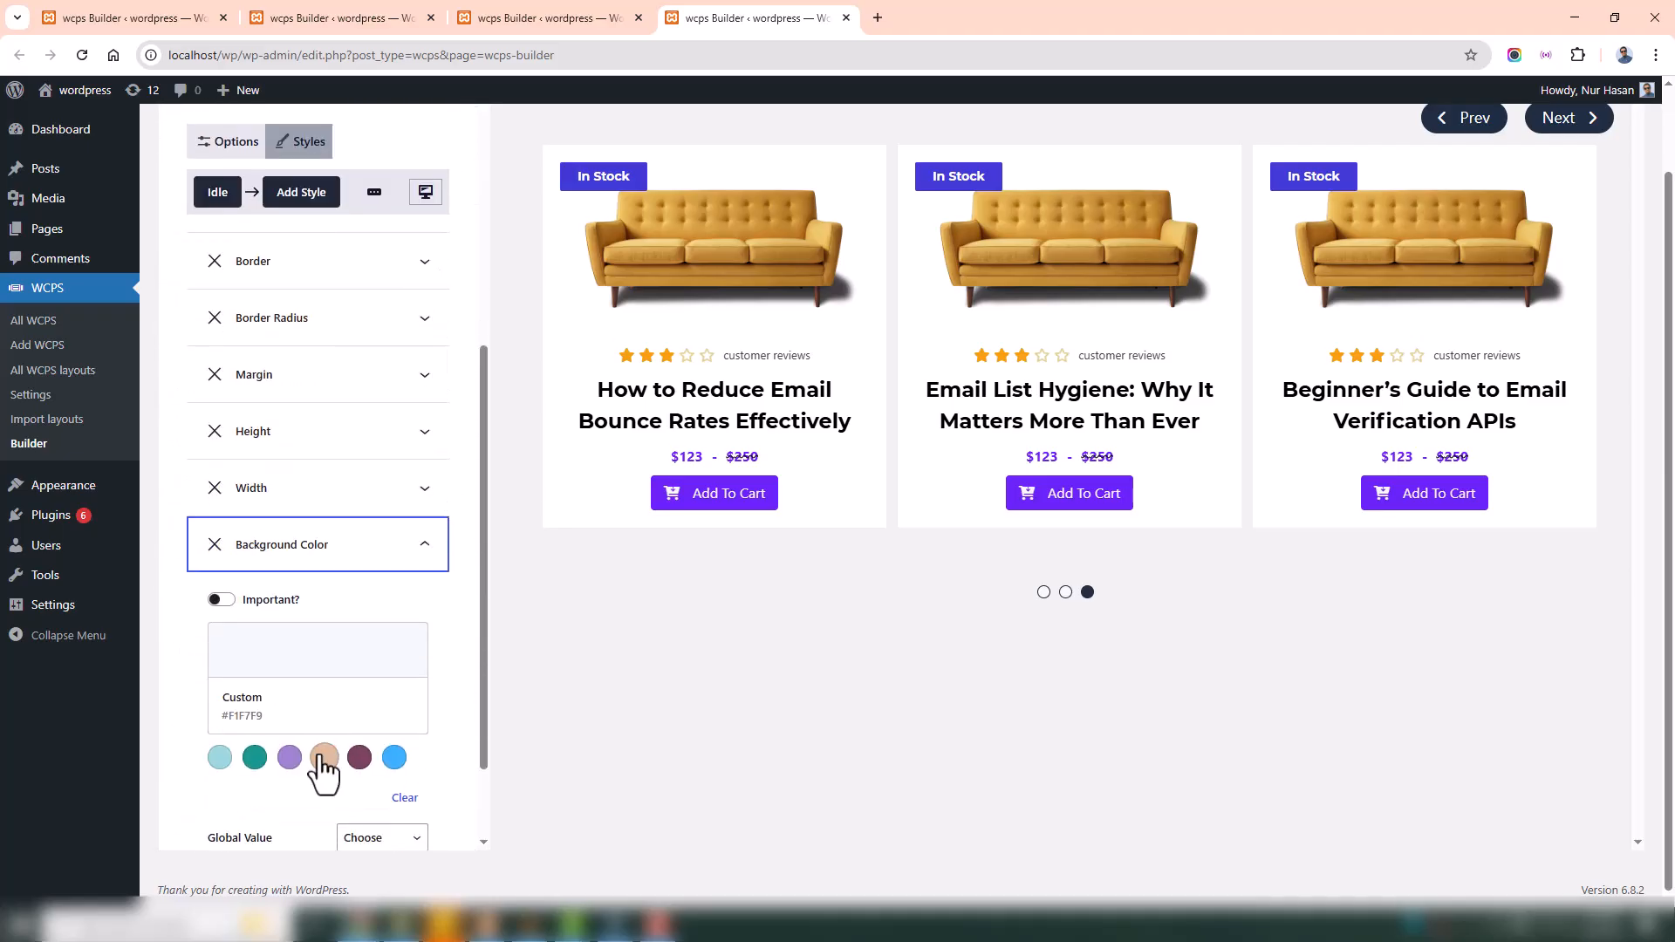
click(323, 757)
click(289, 759)
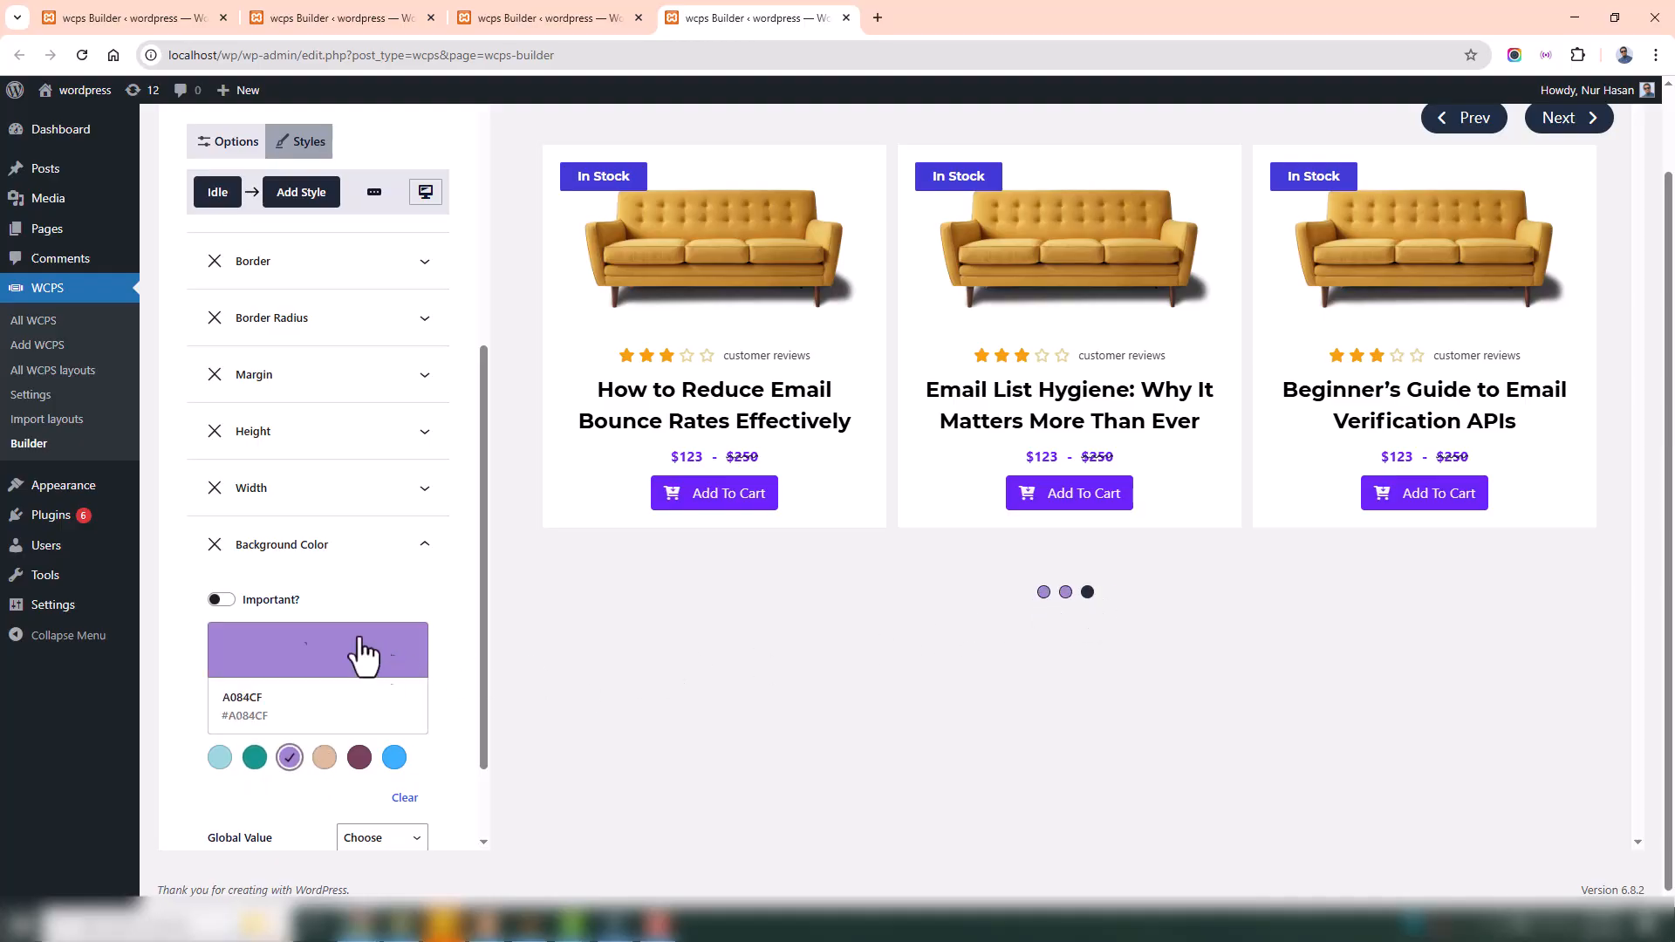
click(297, 544)
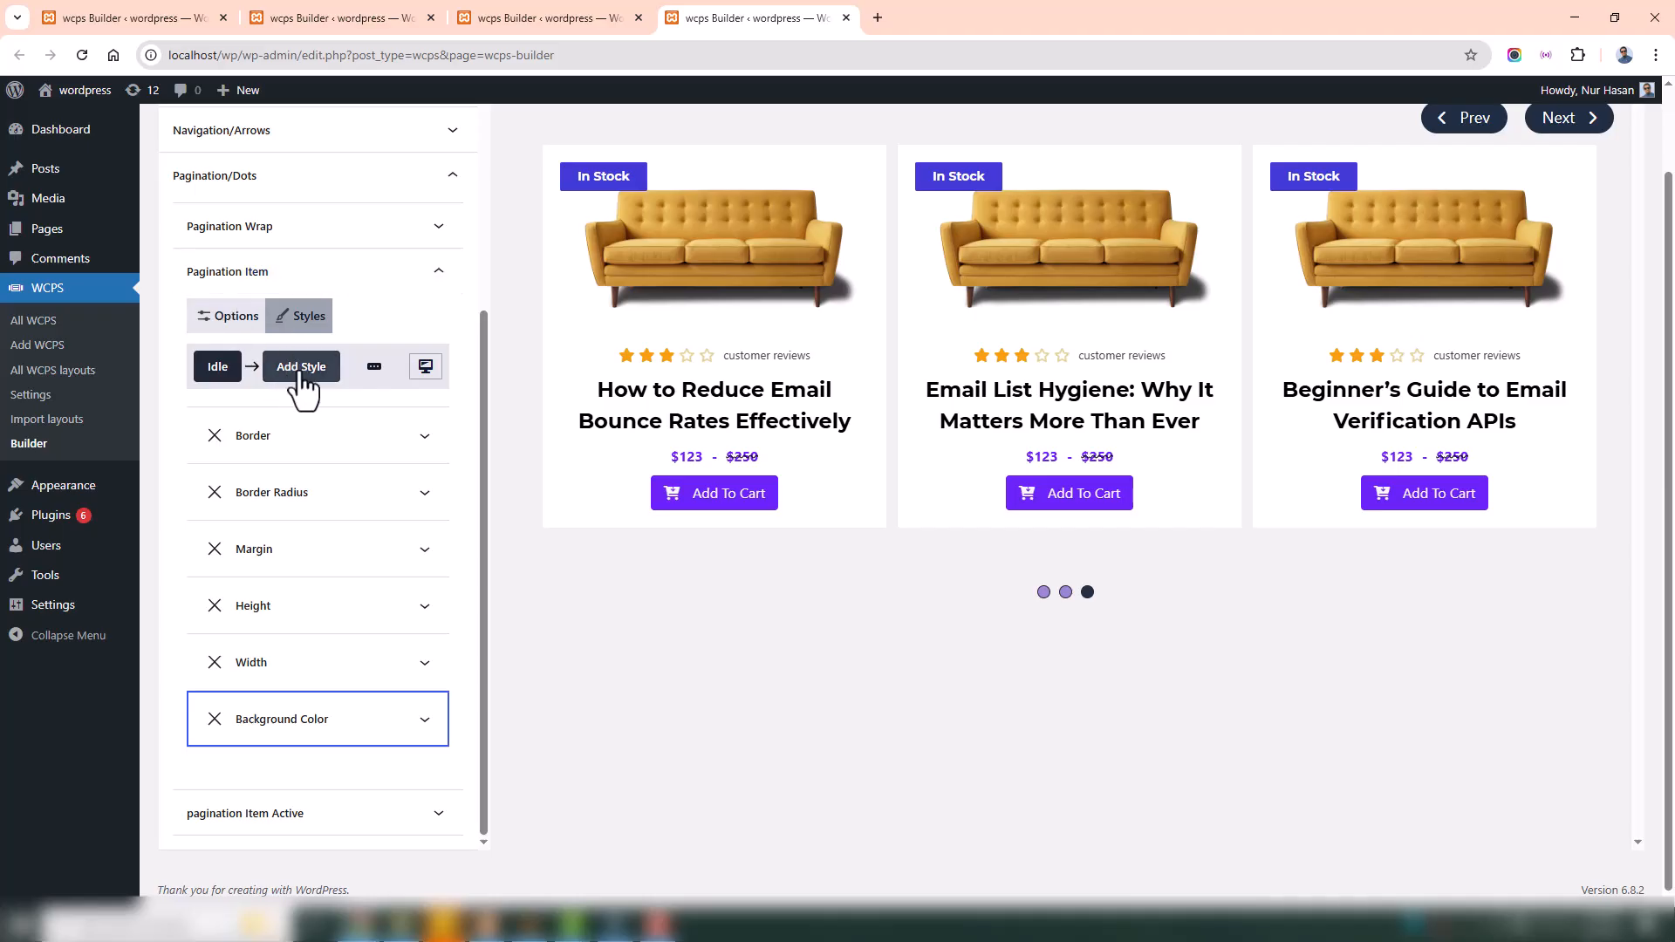
click(265, 276)
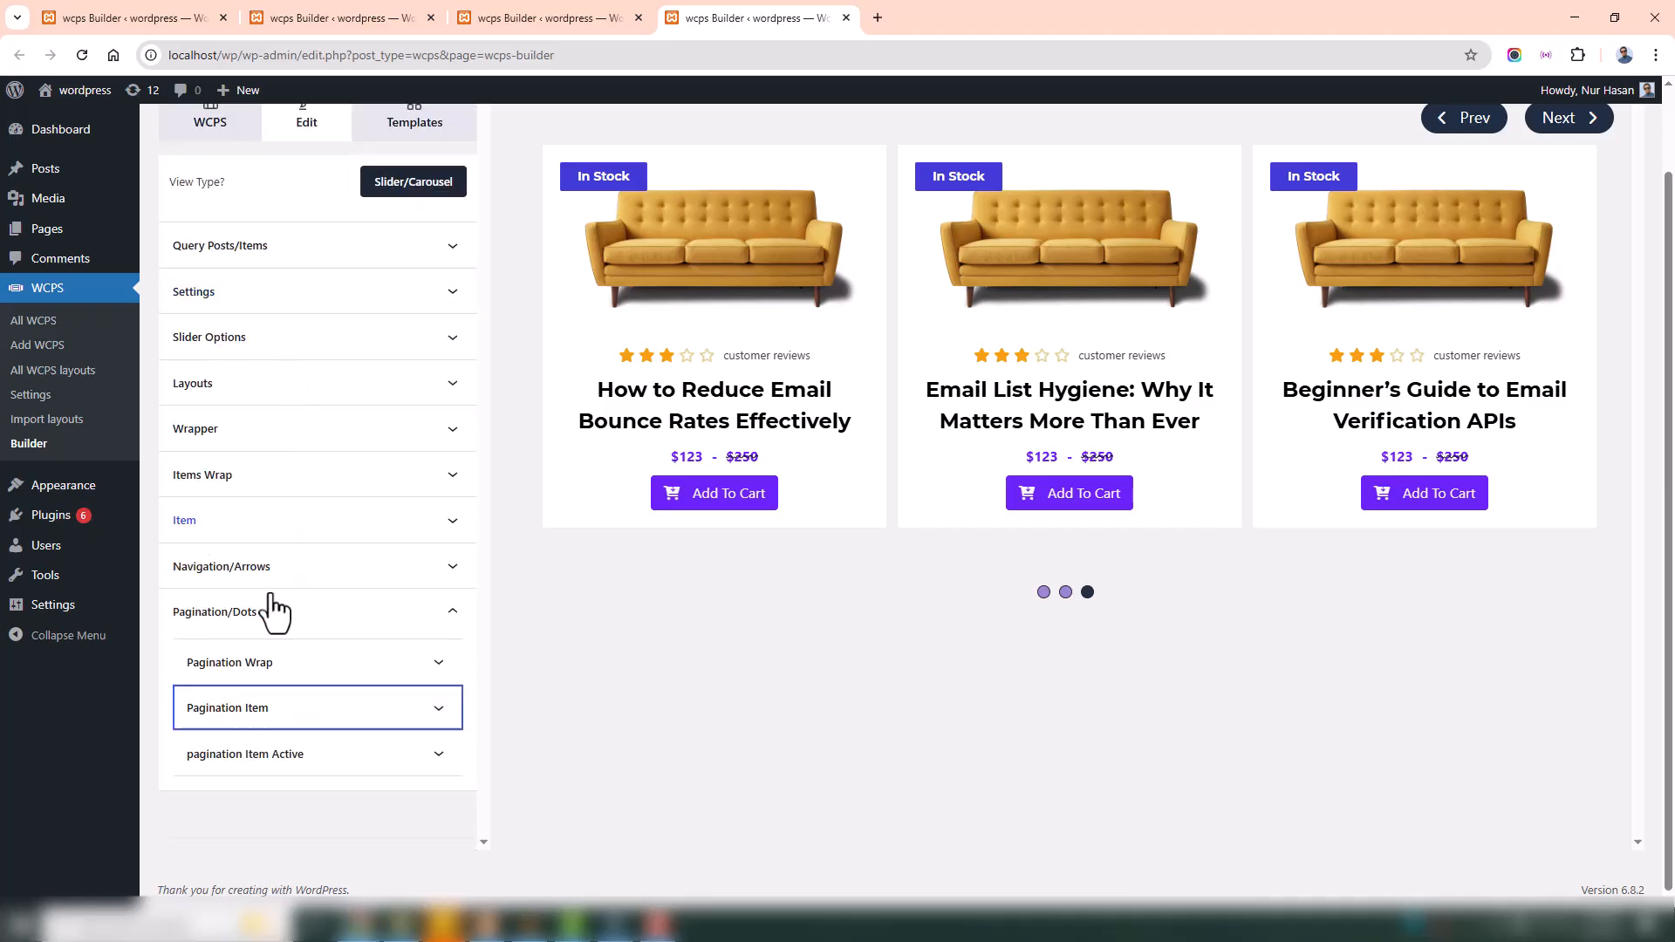
click(261, 761)
click(279, 698)
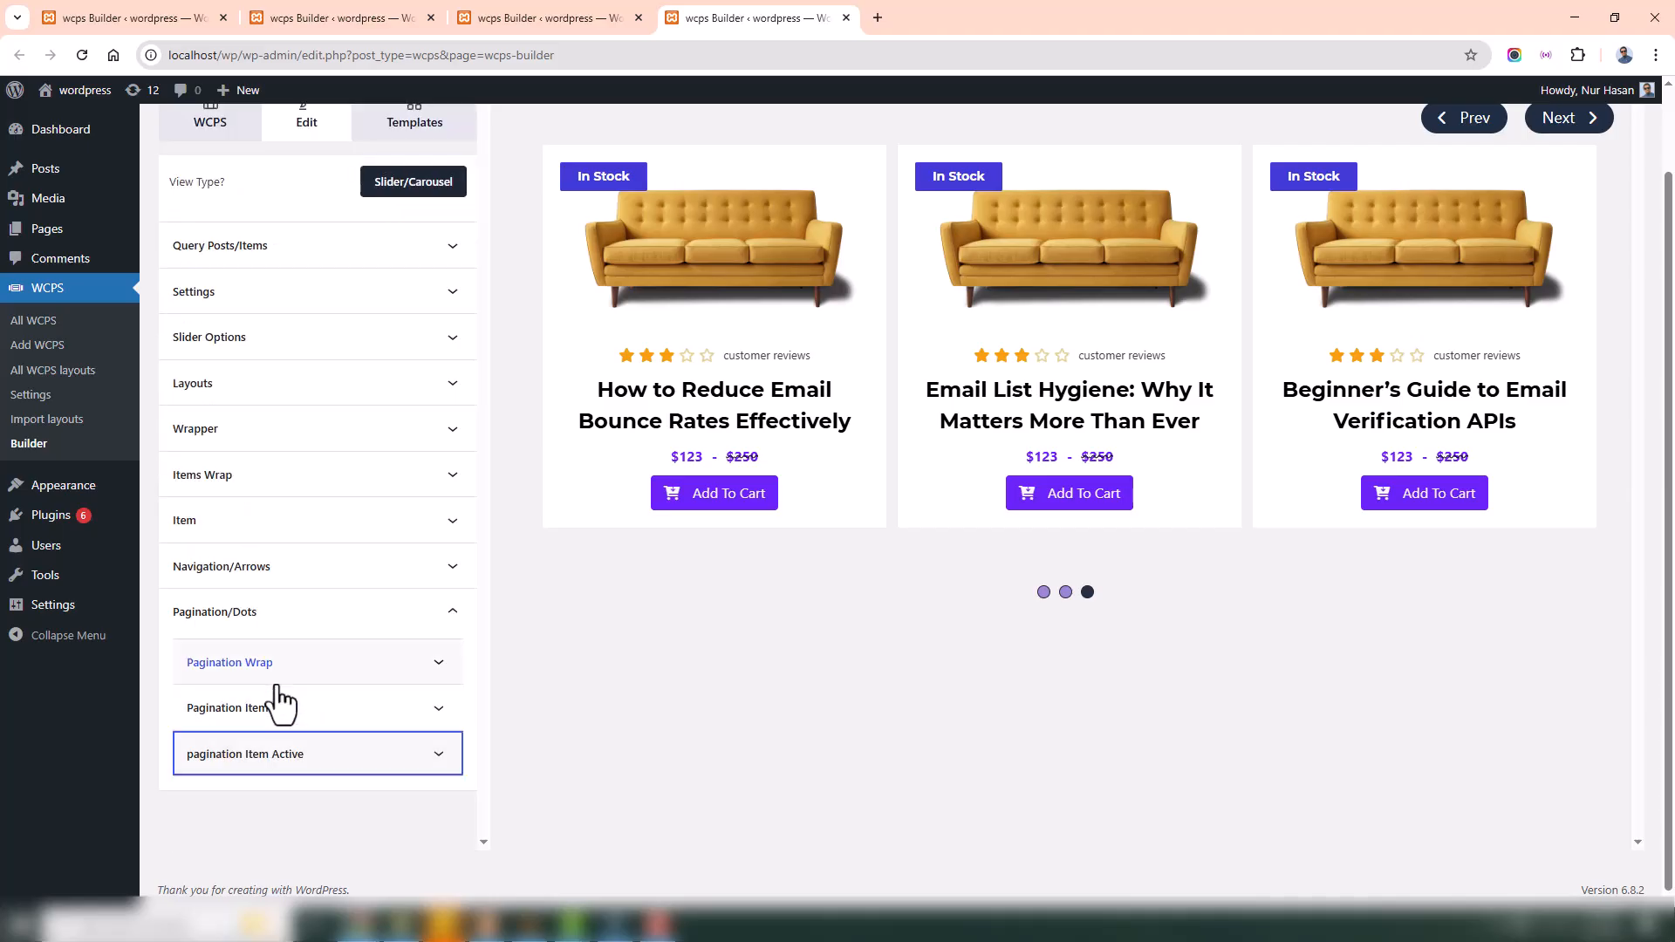
Open the slider templates and try Product Slider #60, #58 and #55 on the current slider
scroll(370, 422, up, 2)
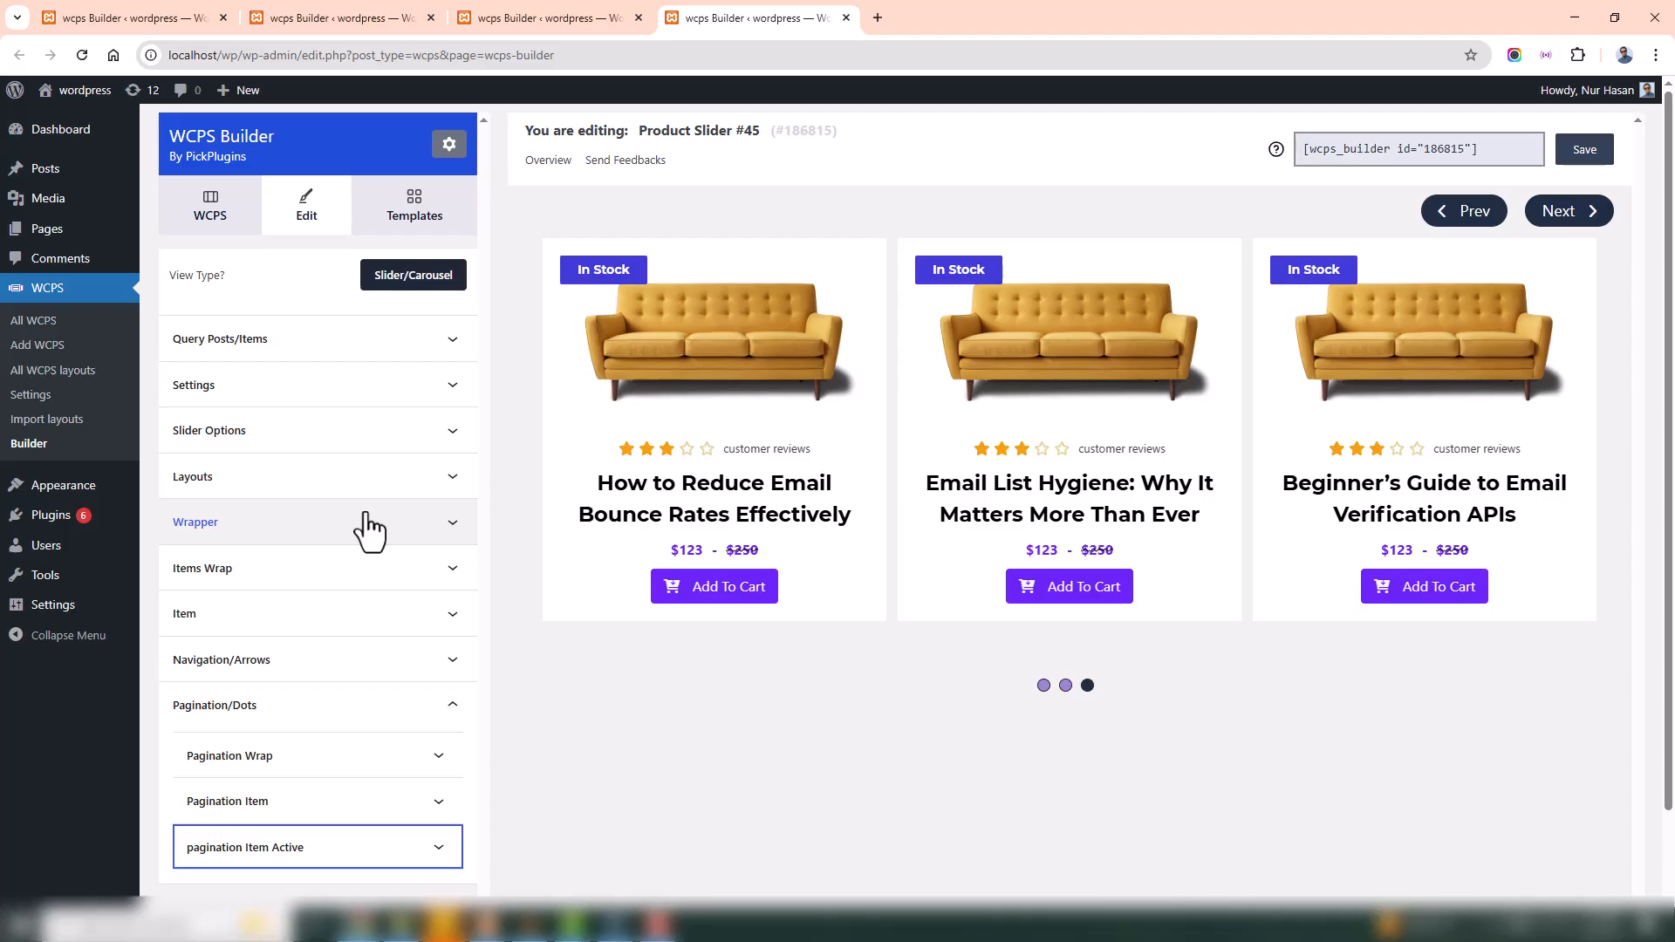
click(433, 228)
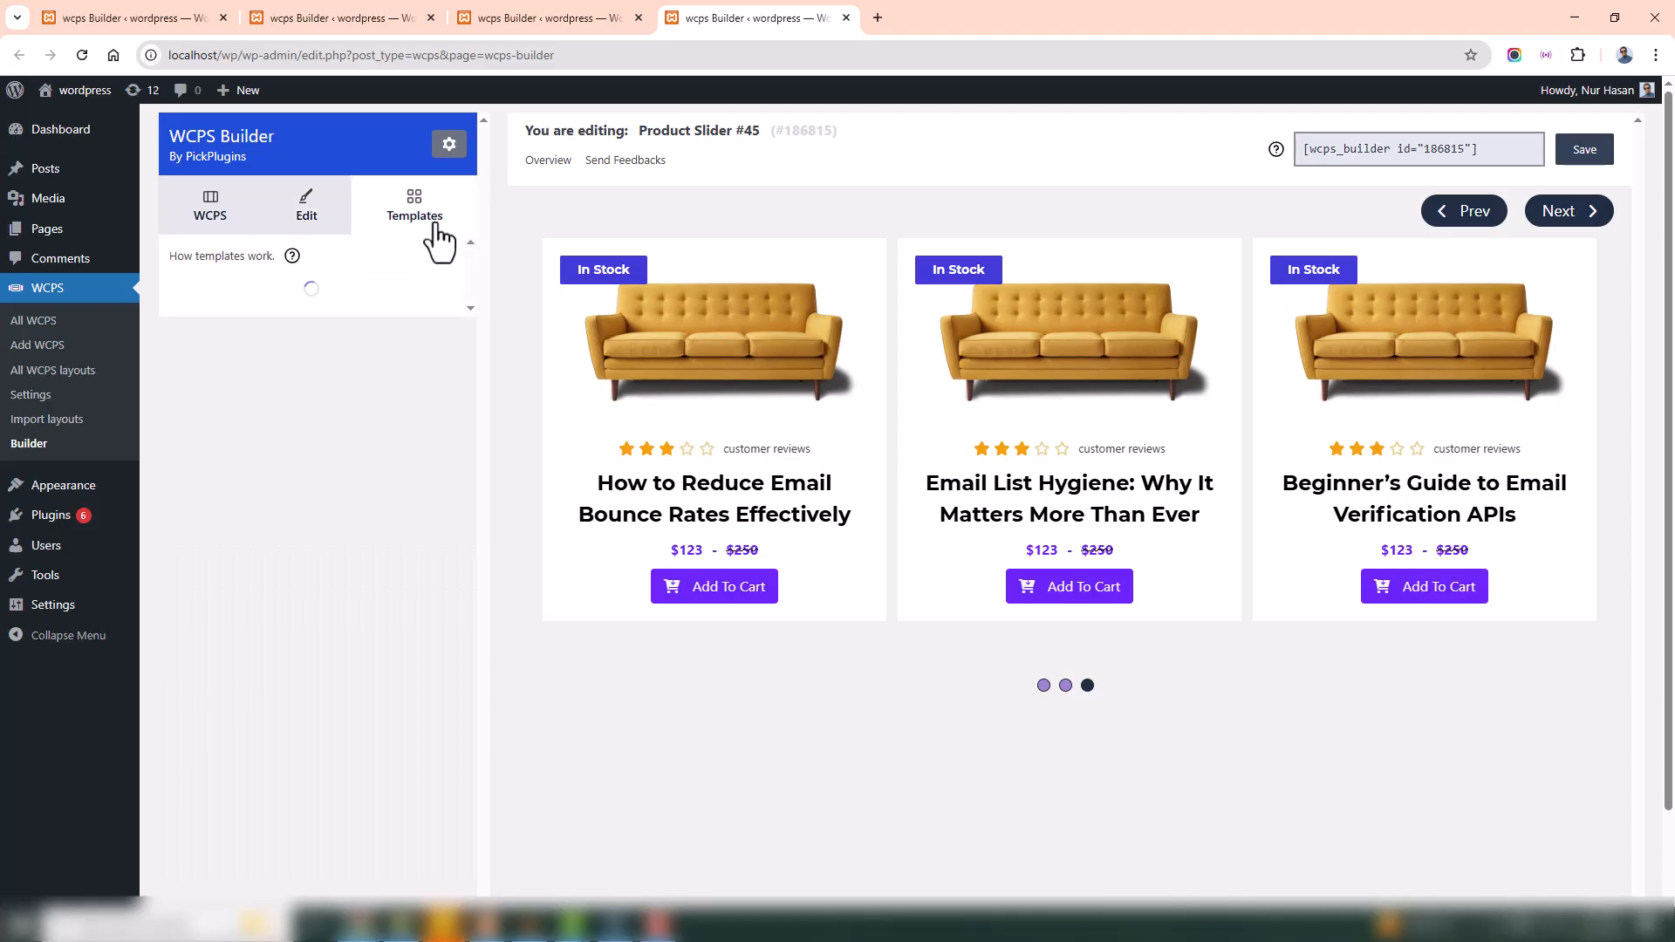
click(348, 367)
click(314, 504)
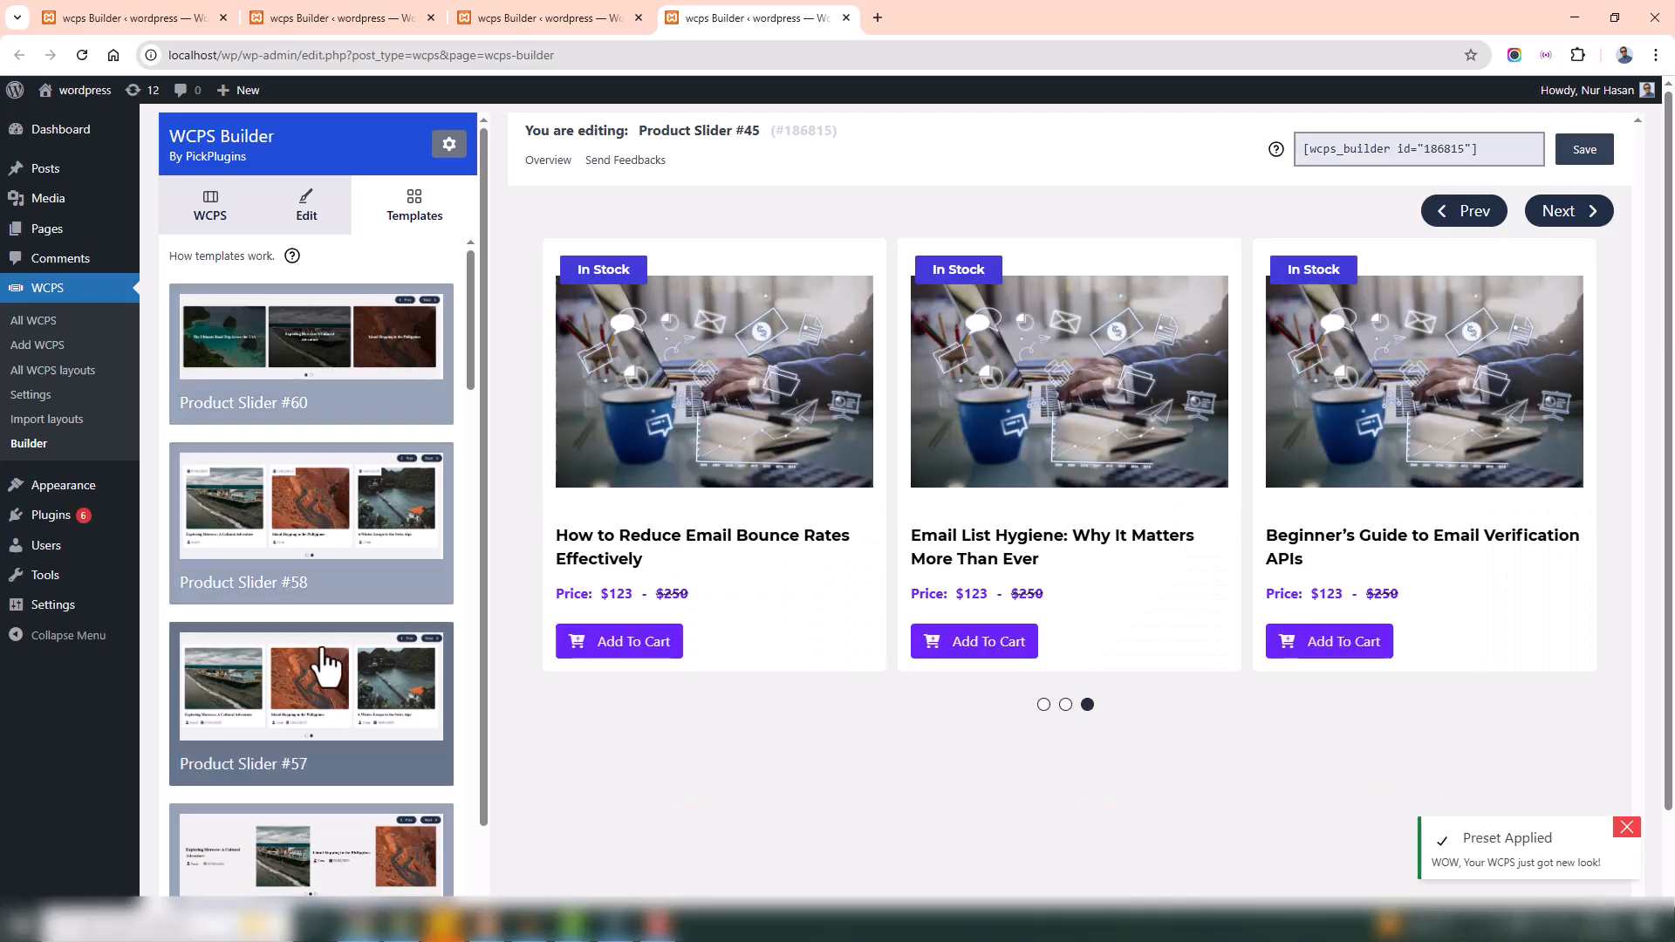
scroll(323, 610, down, 5)
click(332, 582)
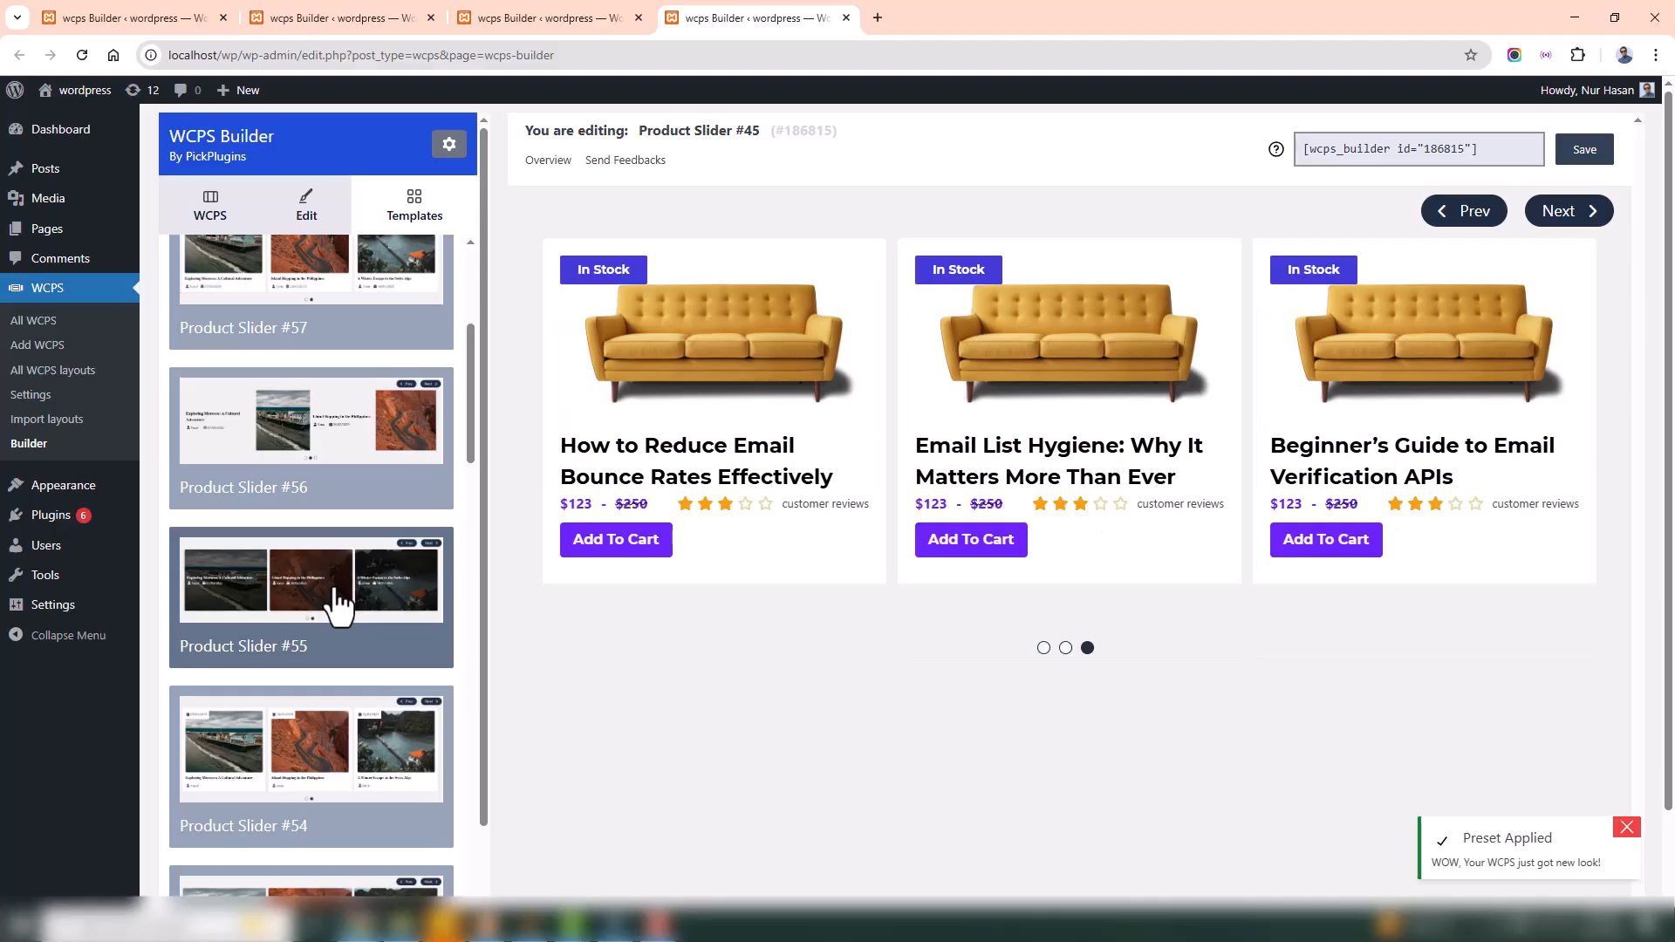
Try several more templates from further down the list, including Product Slider #51
scroll(345, 575, down, 4)
click(349, 571)
scroll(349, 571, down, 4)
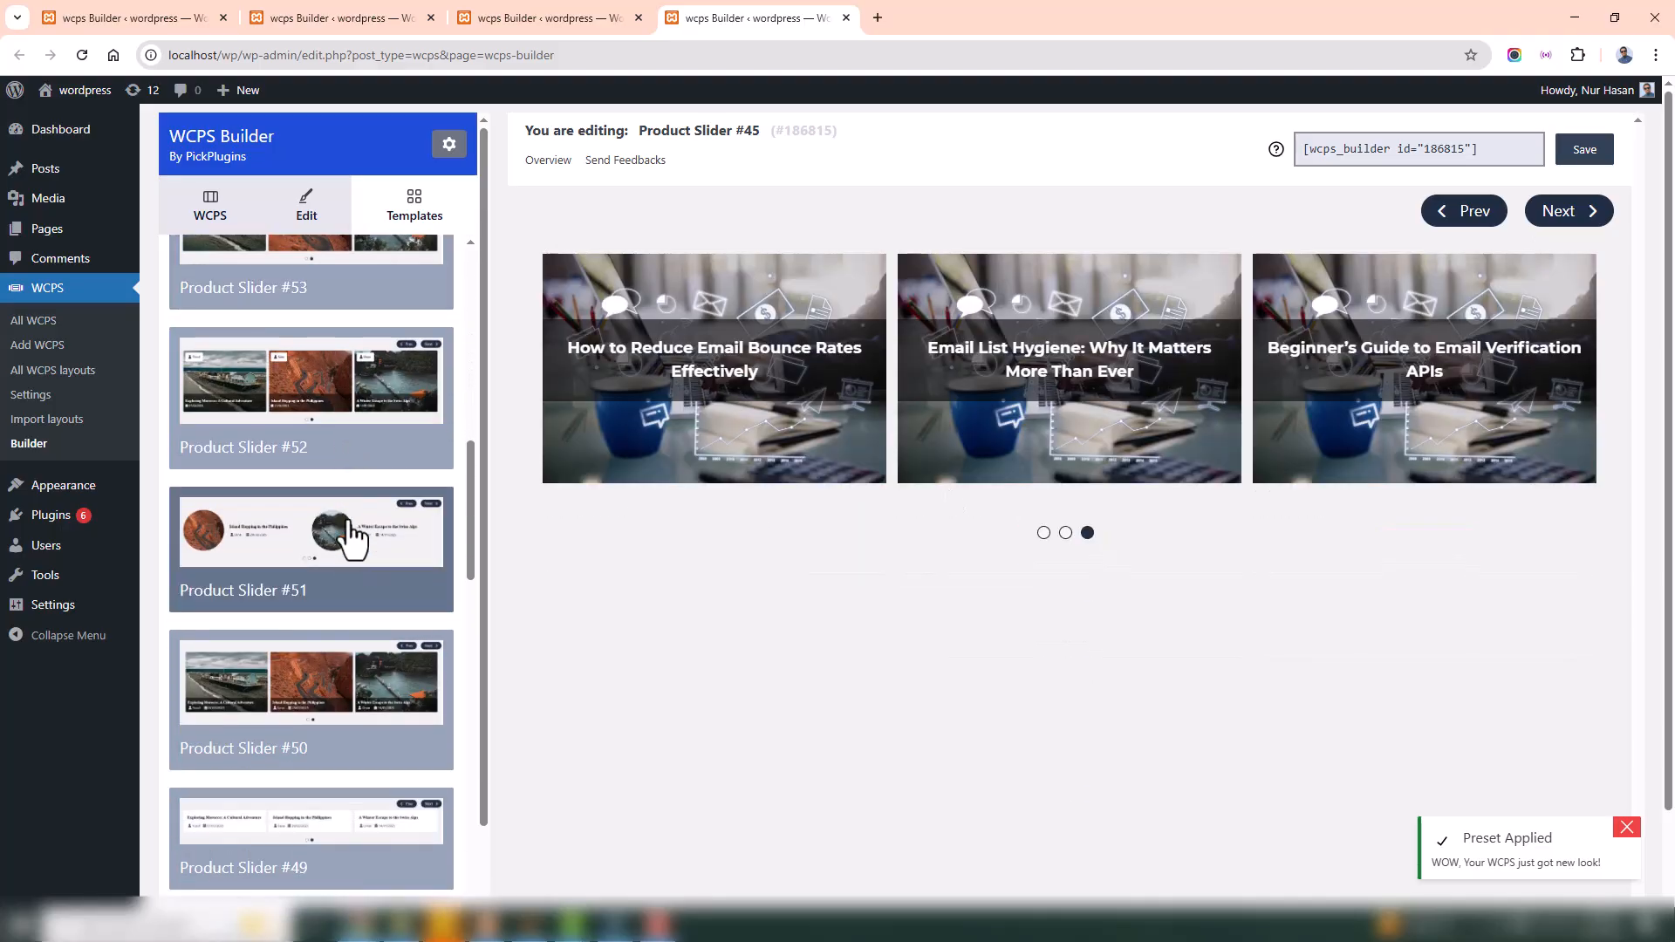
click(348, 536)
scroll(349, 536, down, 2)
click(348, 536)
scroll(340, 601, down, 6)
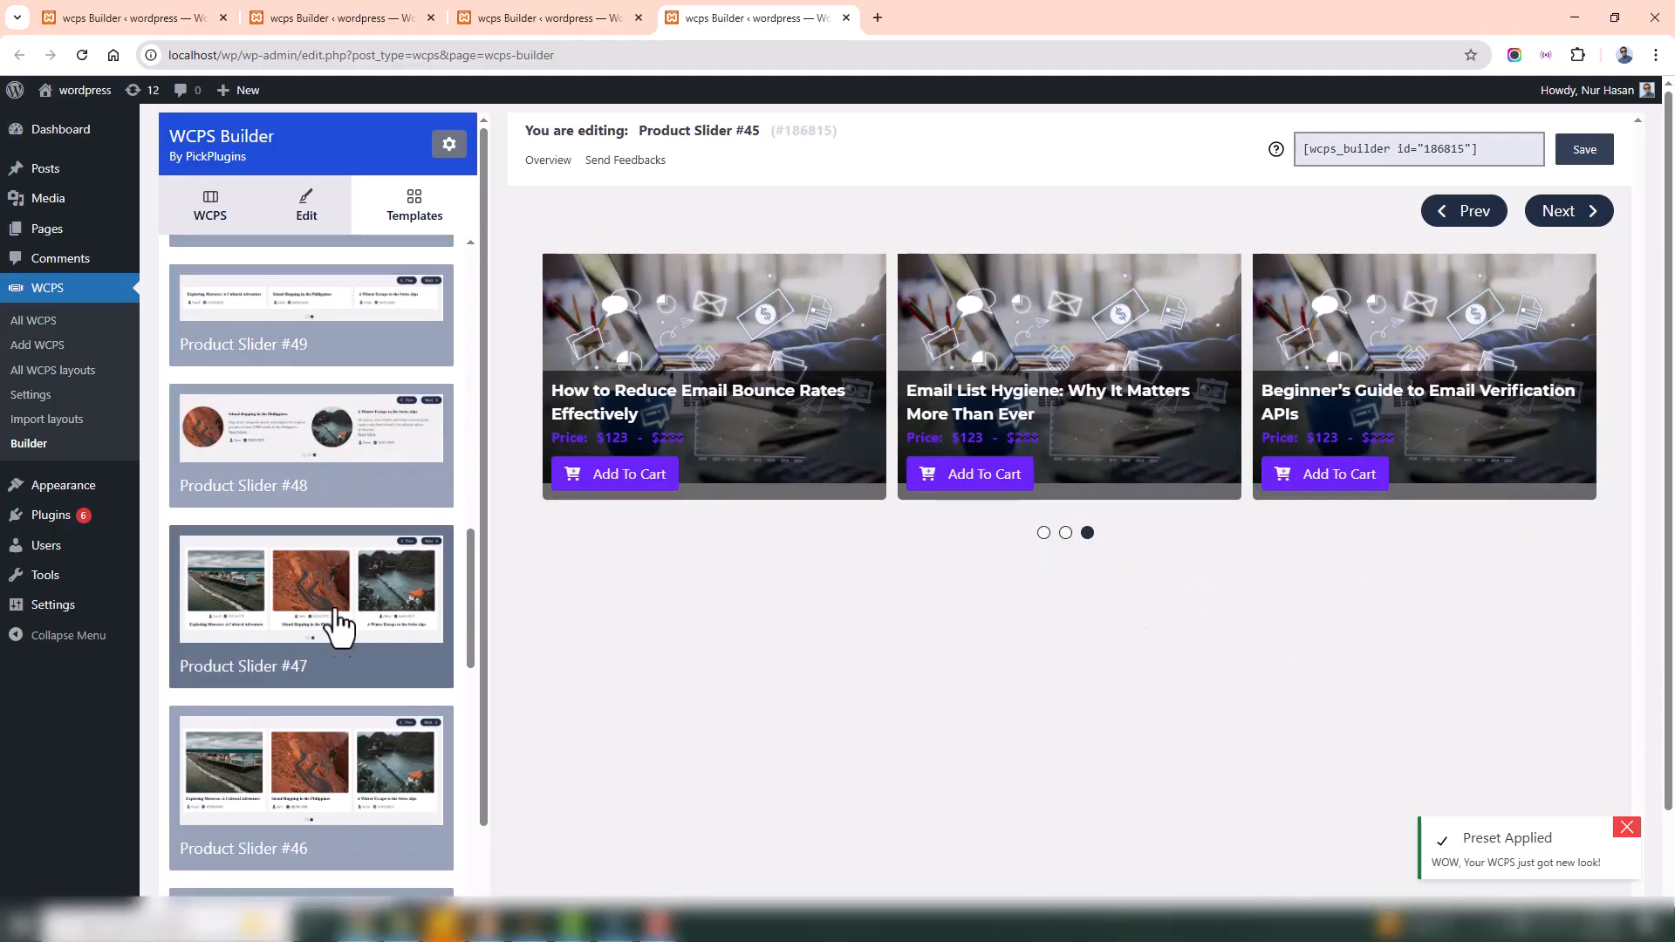
click(329, 541)
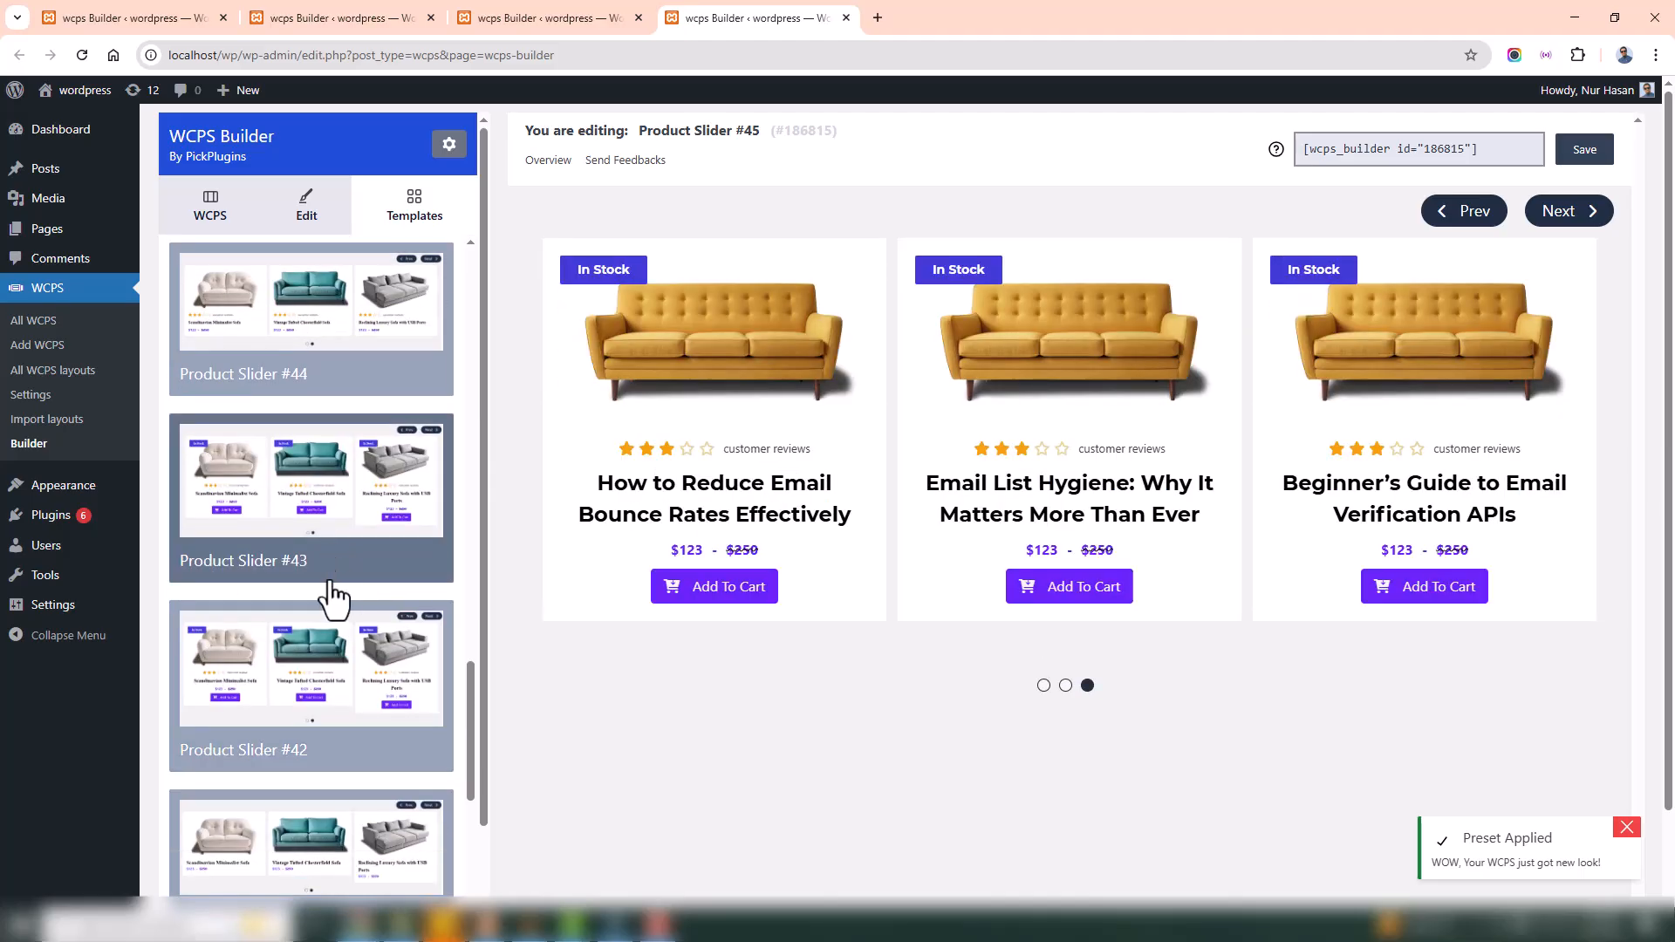
Try another template near the end of the list and apply the Product Slider #37 template to the slider
scroll(339, 624, down, 2)
scroll(334, 610, down, 2)
click(332, 626)
scroll(357, 615, down, 3)
scroll(359, 611, down, 4)
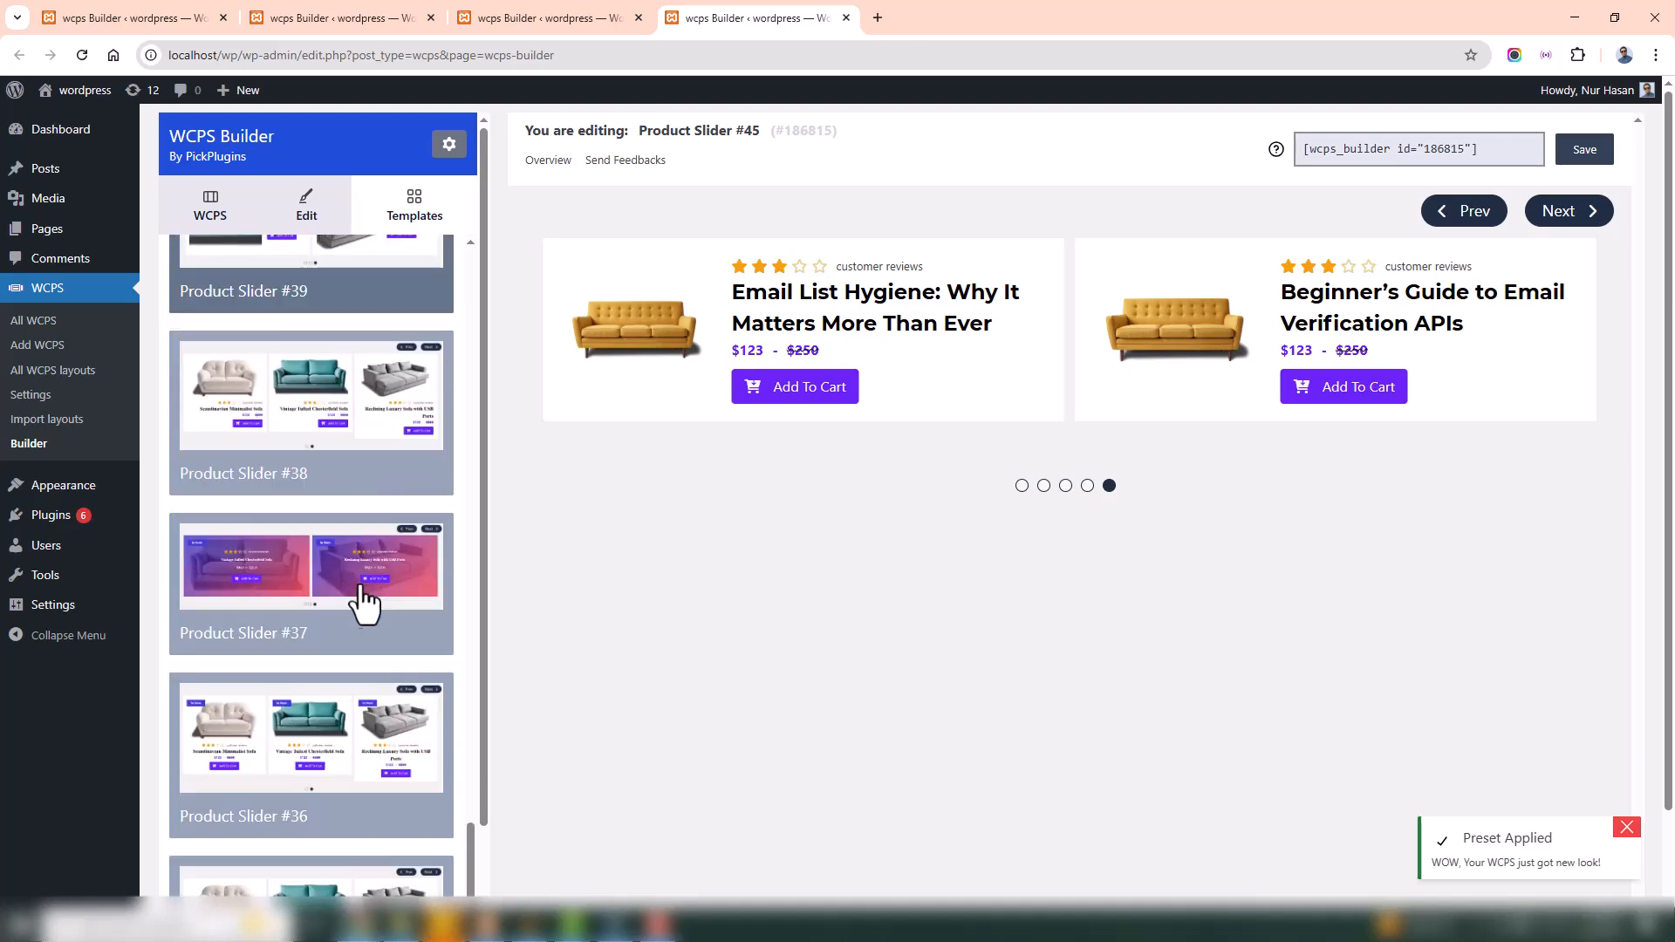
click(371, 606)
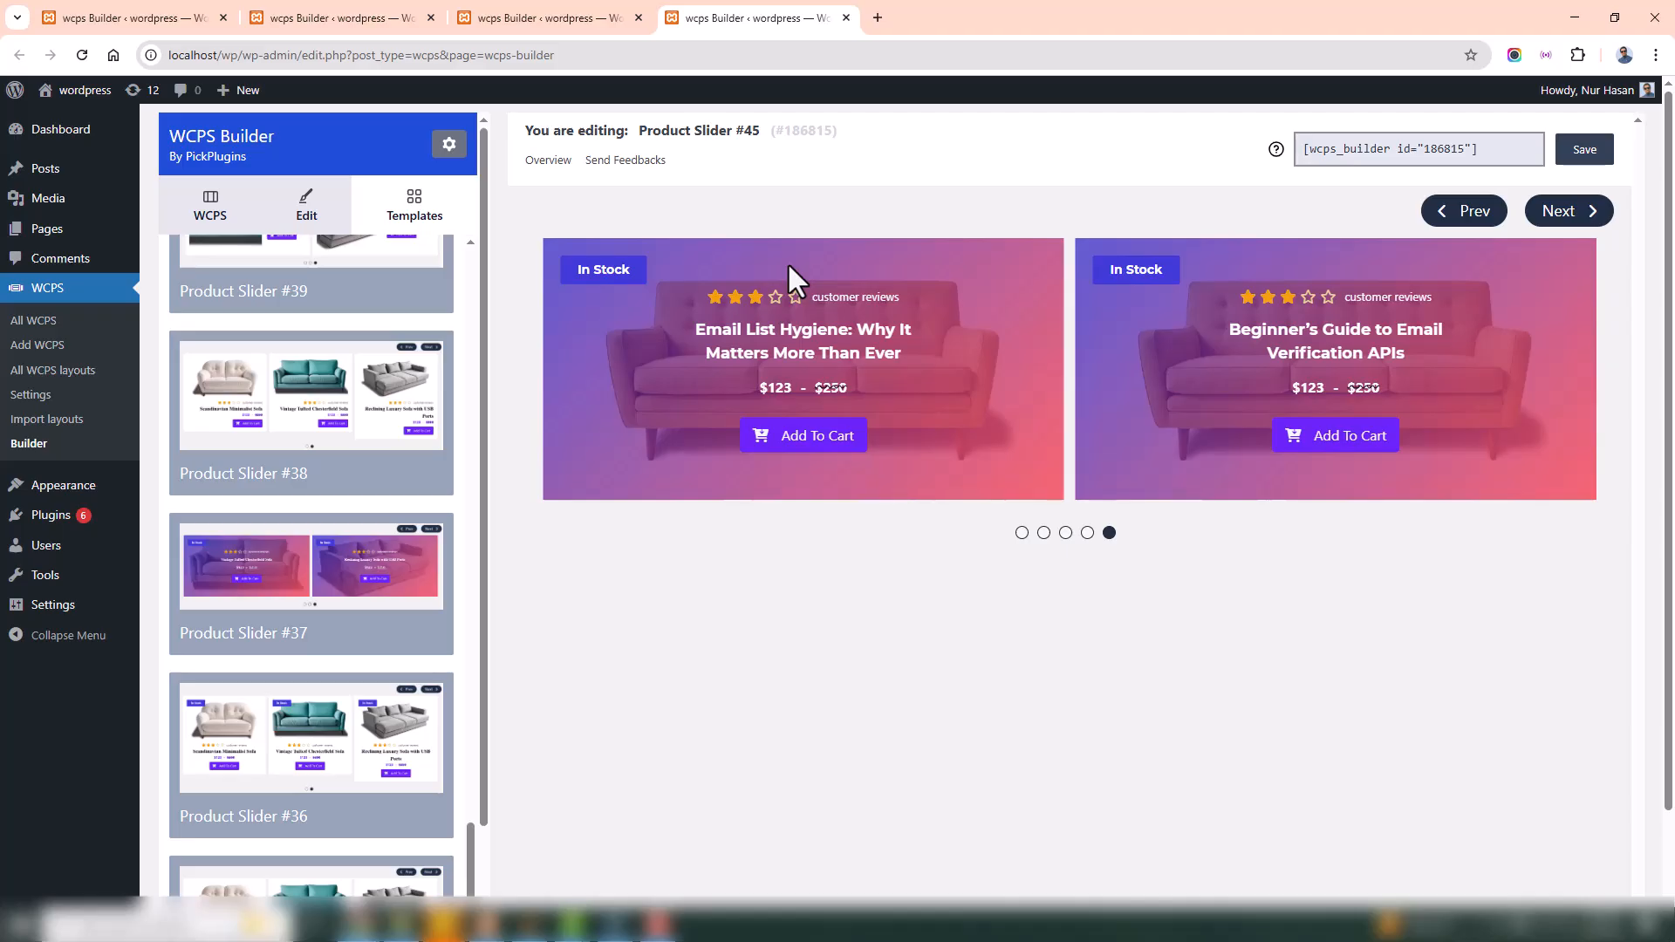
Look at the WCPS Settings, highlight the content of the License Key field and close the settings unchanged
click(449, 144)
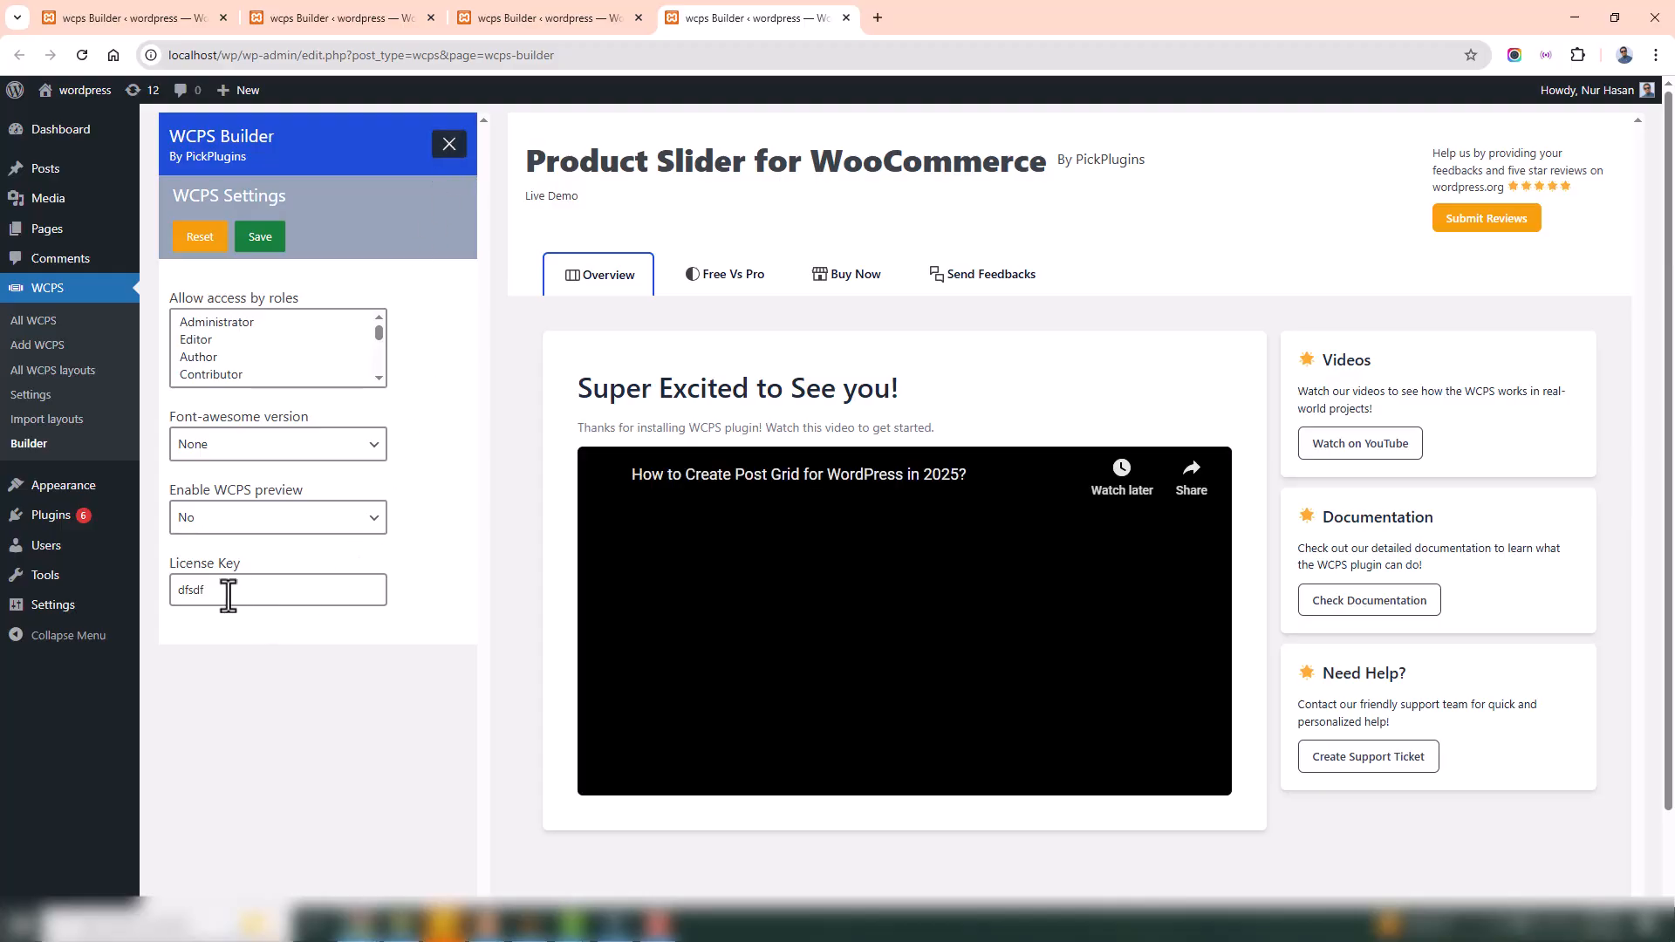
double_click(192, 590)
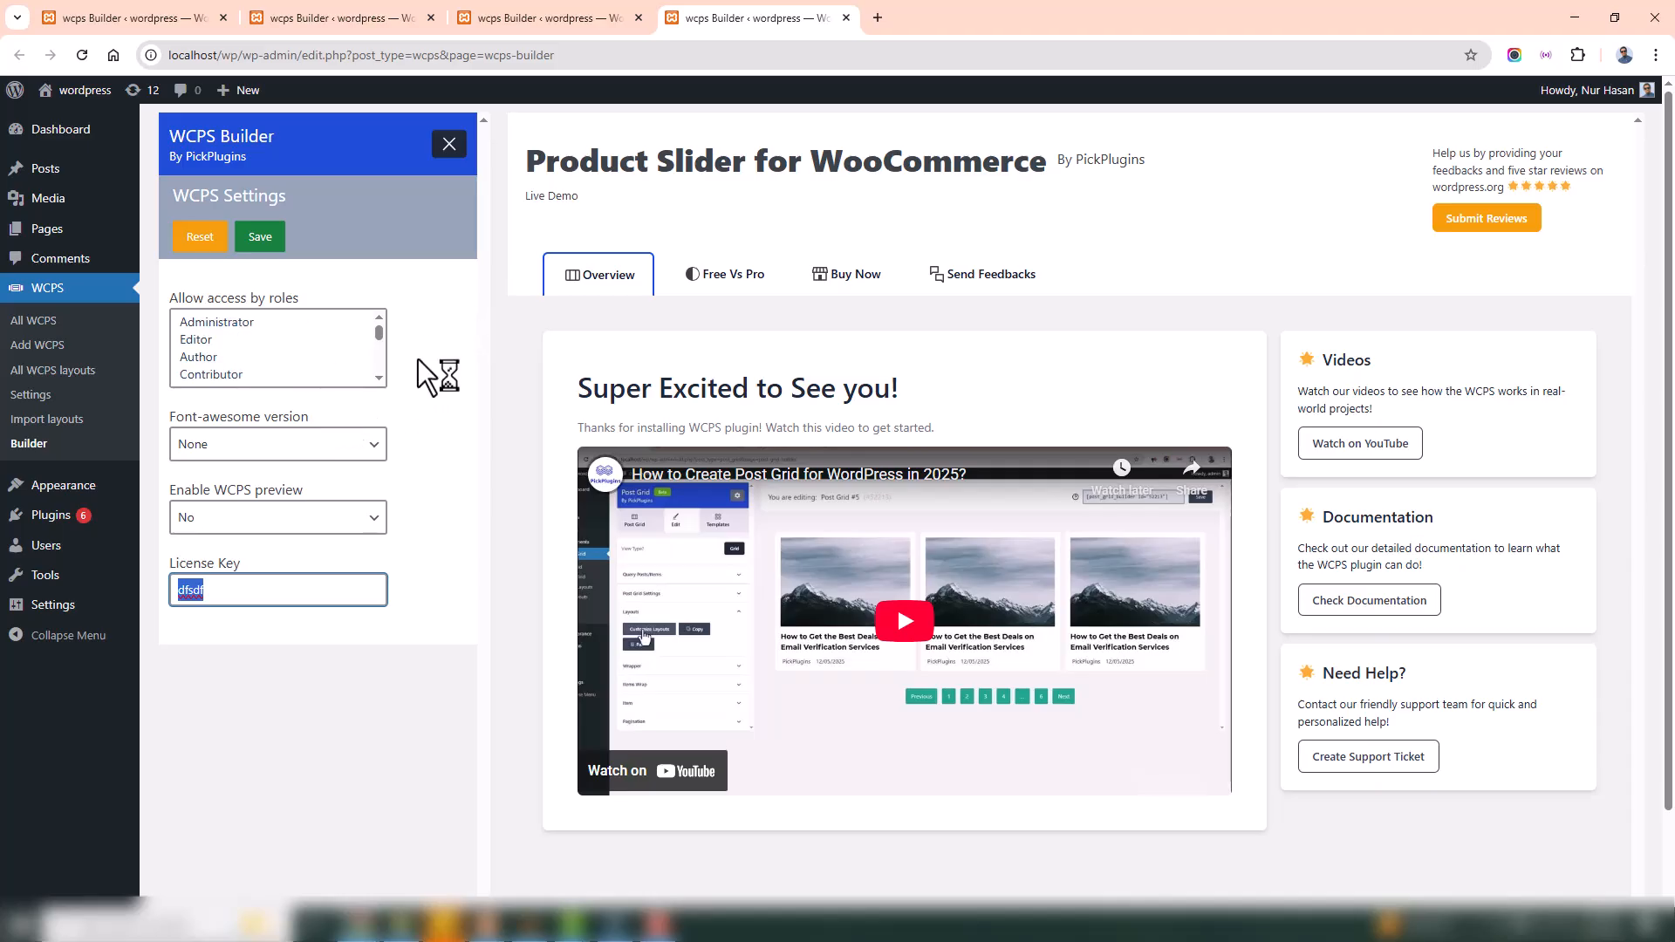
click(448, 143)
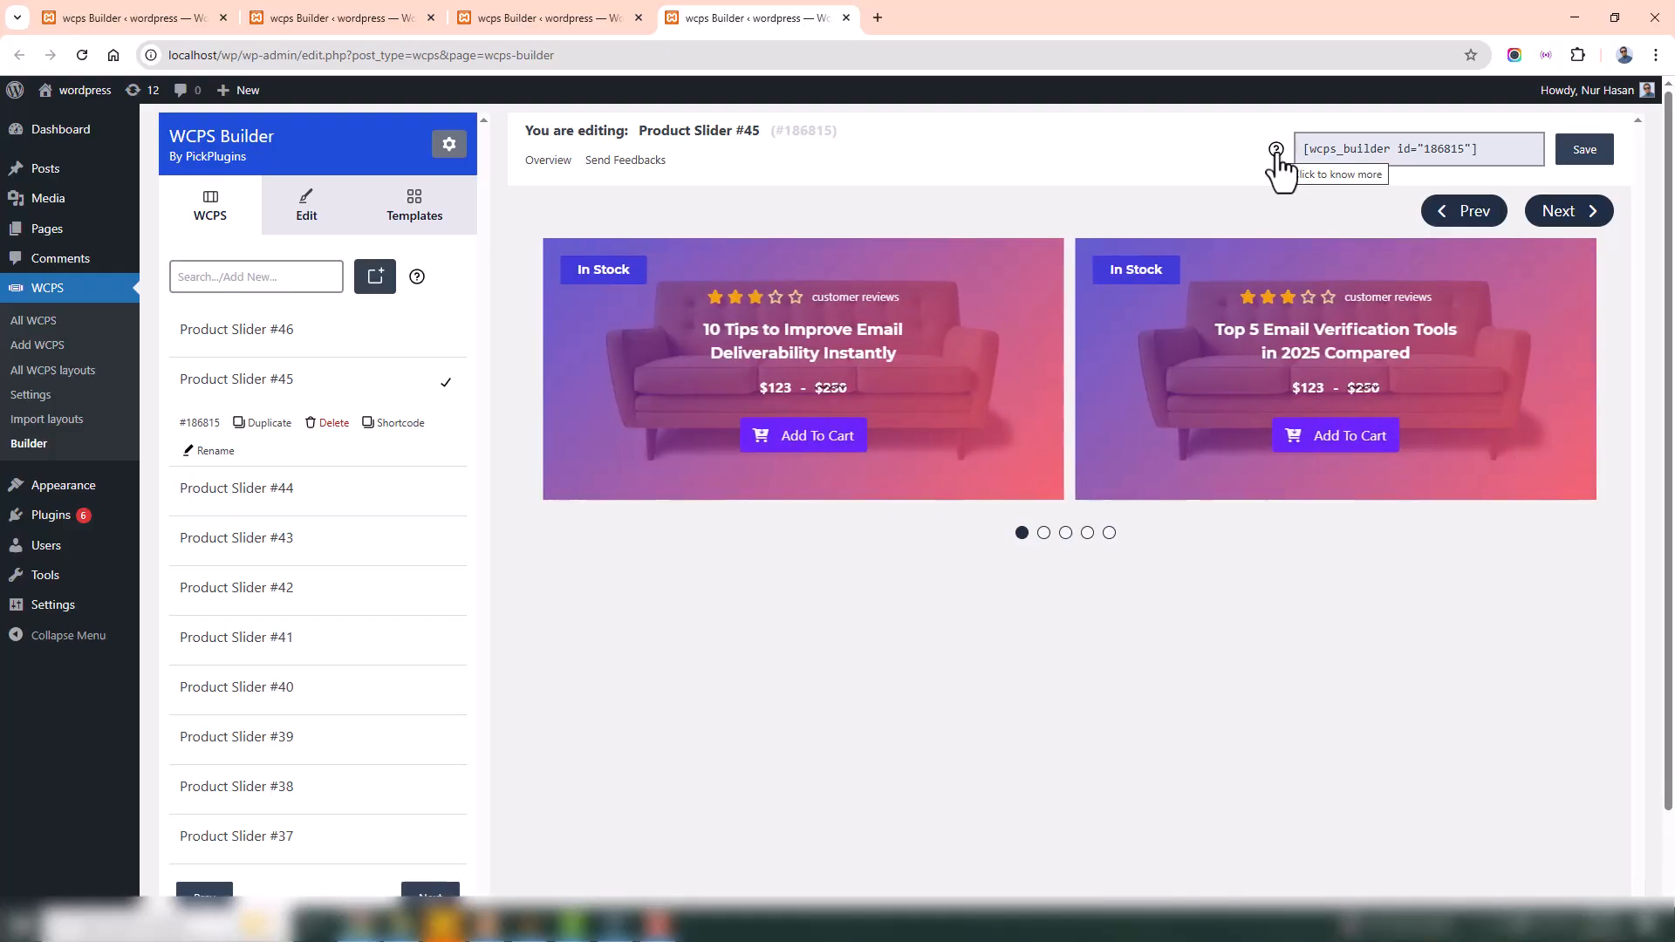
Save Product Slider #45 and copy its shortcode to the clipboard
click(1359, 153)
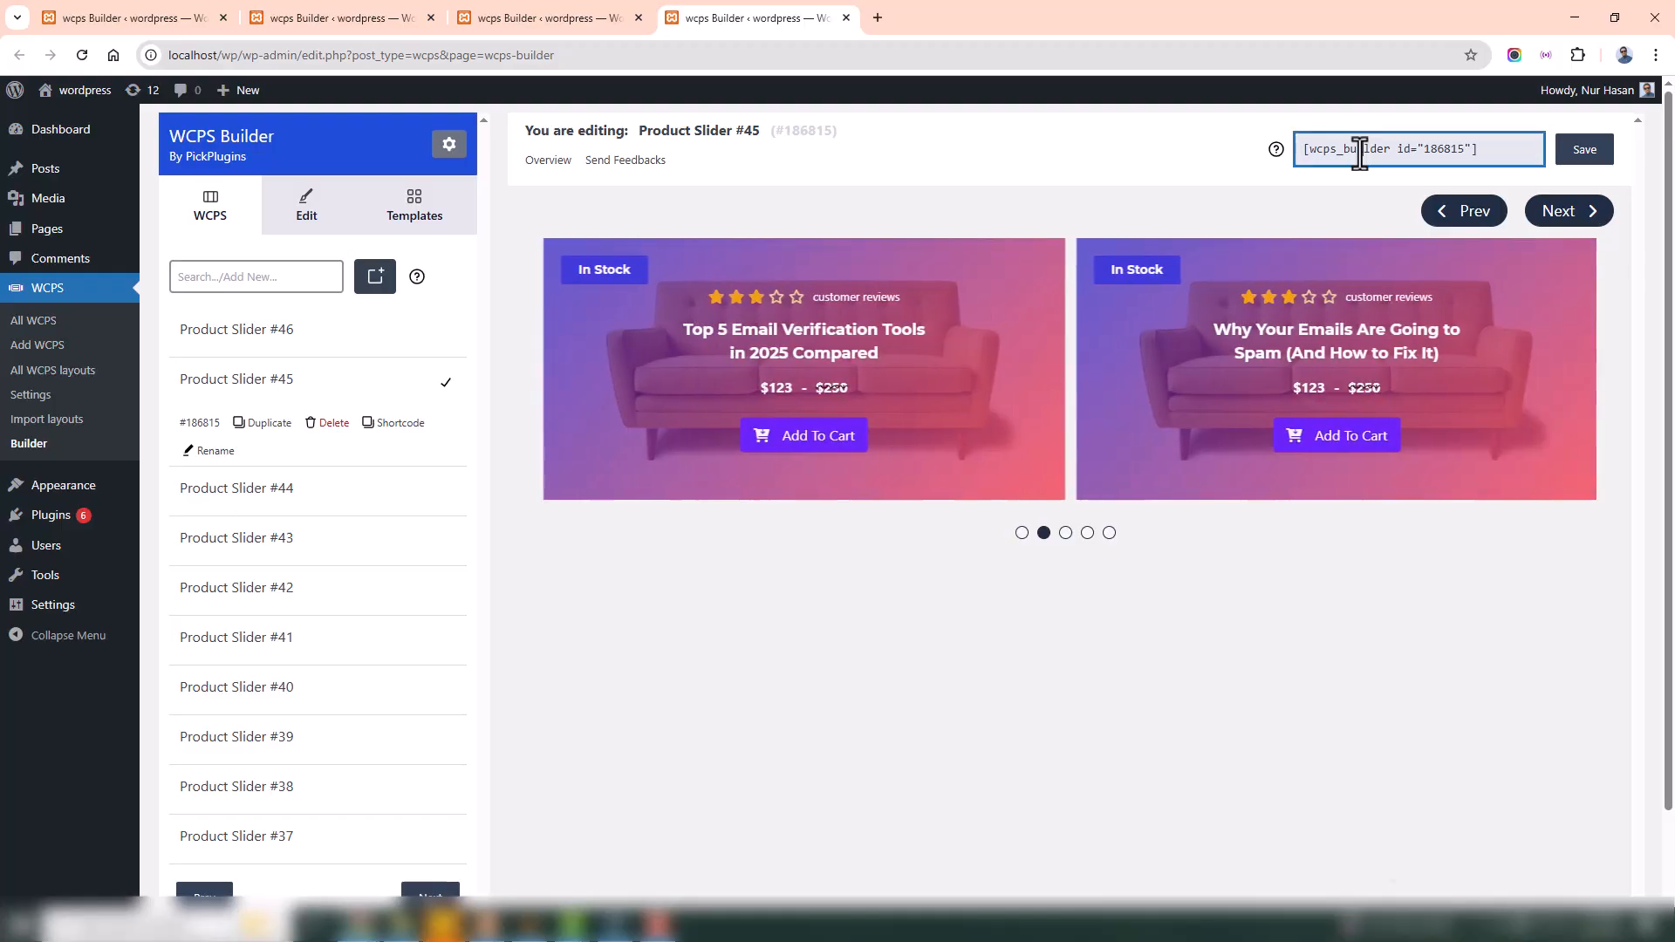
click(1597, 155)
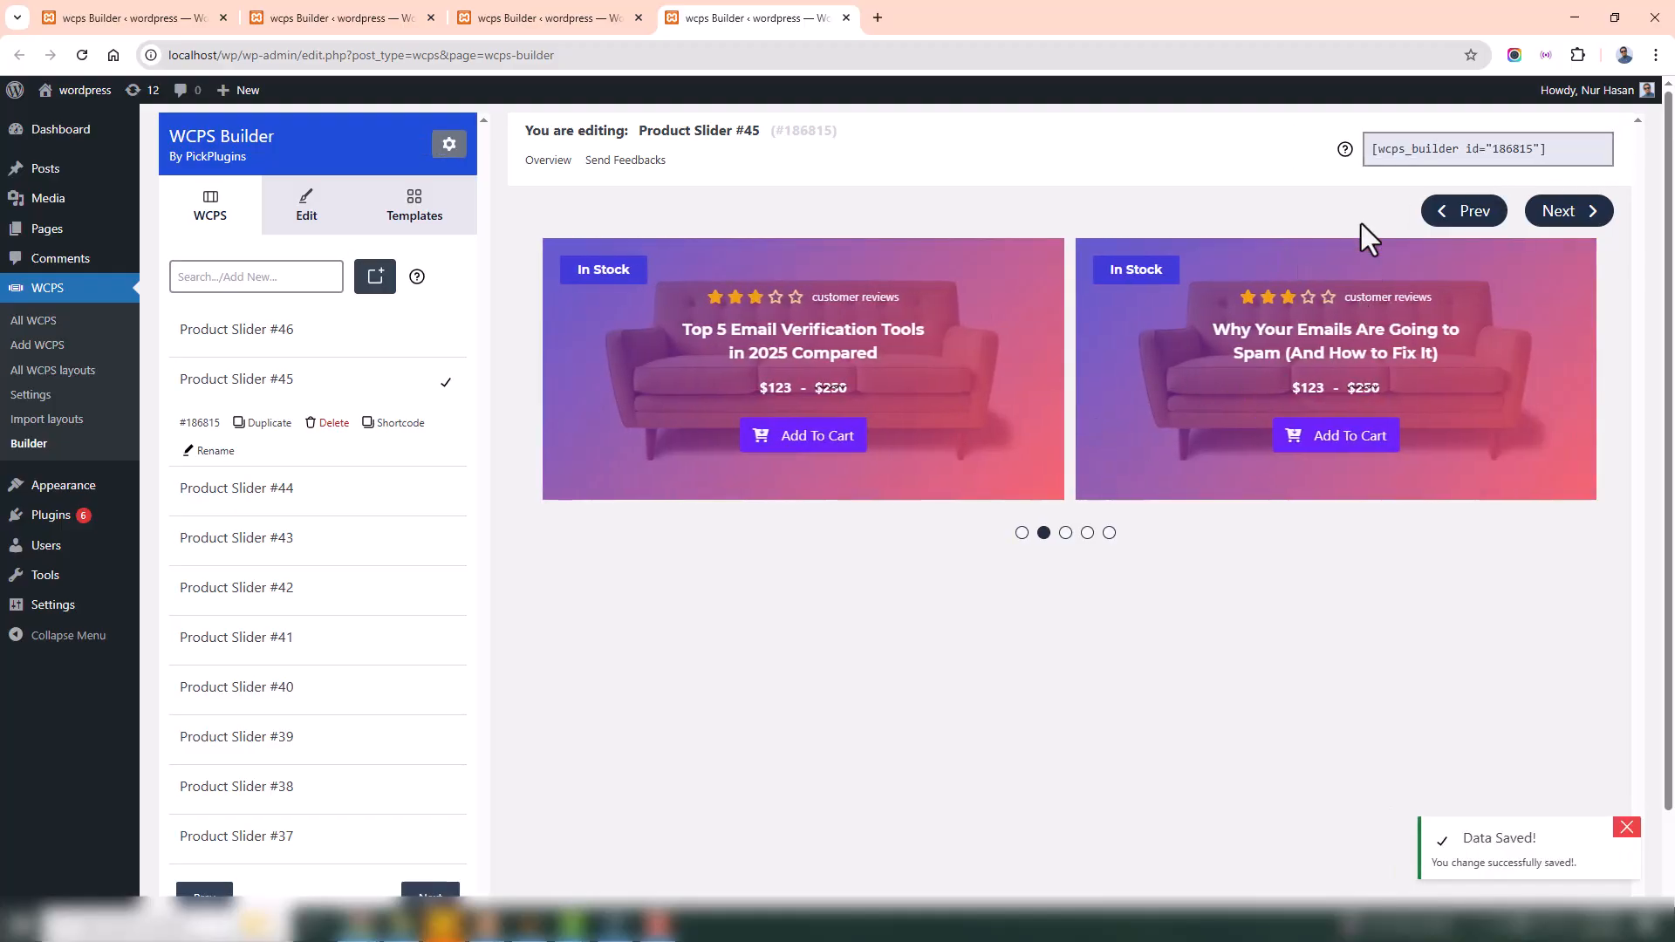
click(1419, 153)
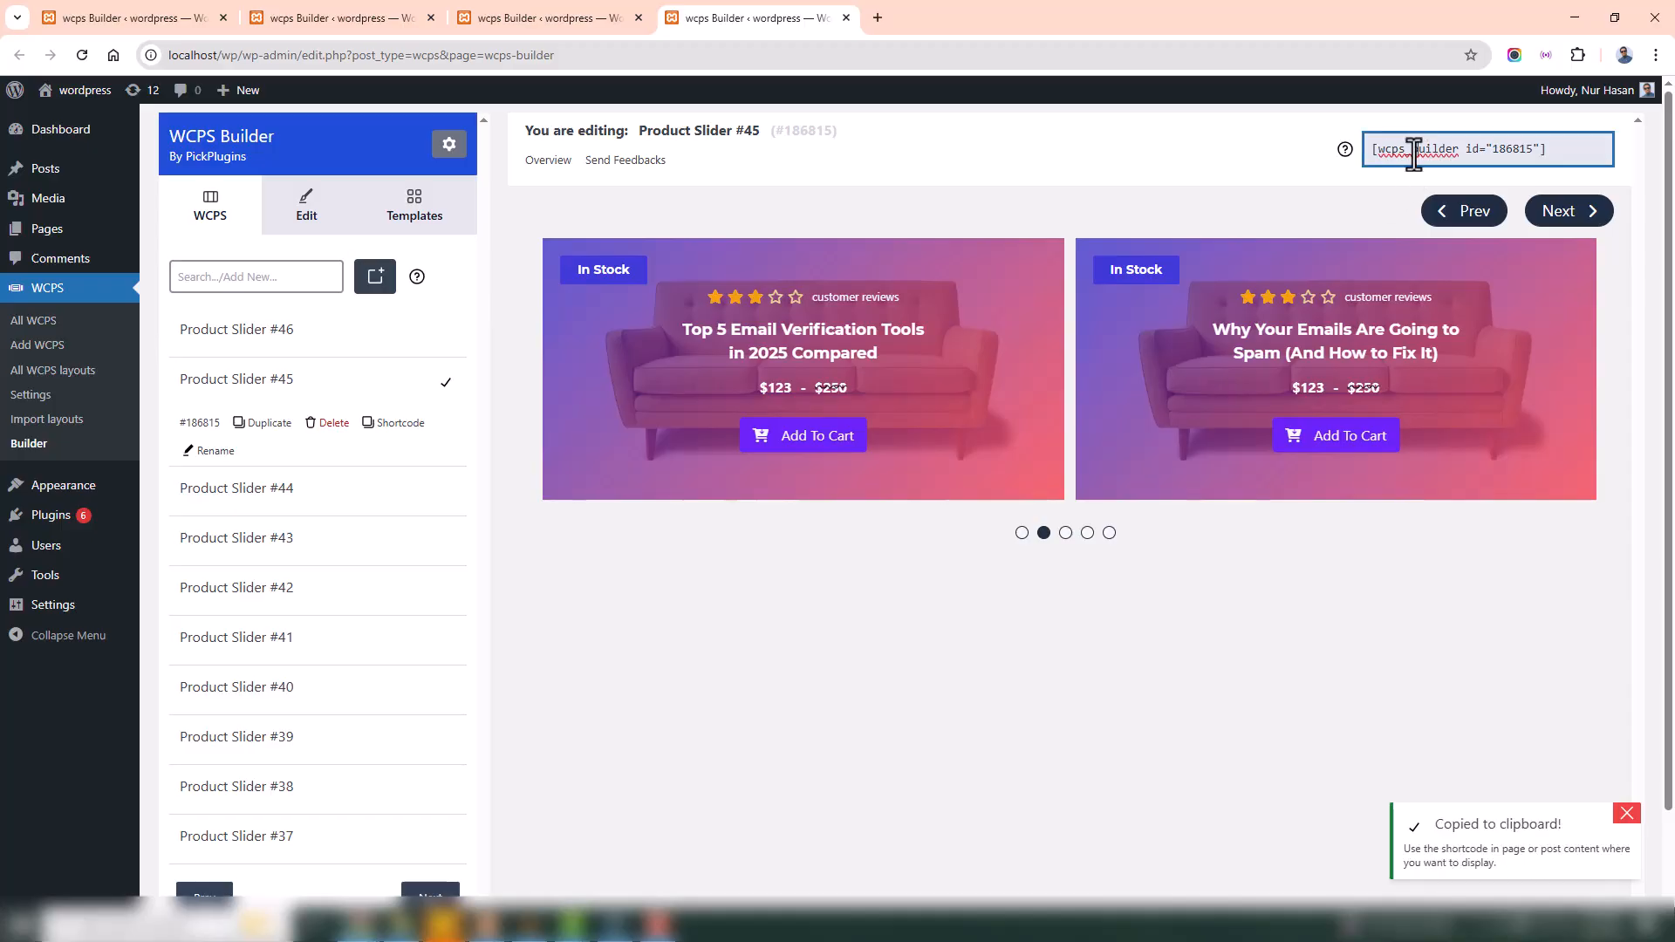